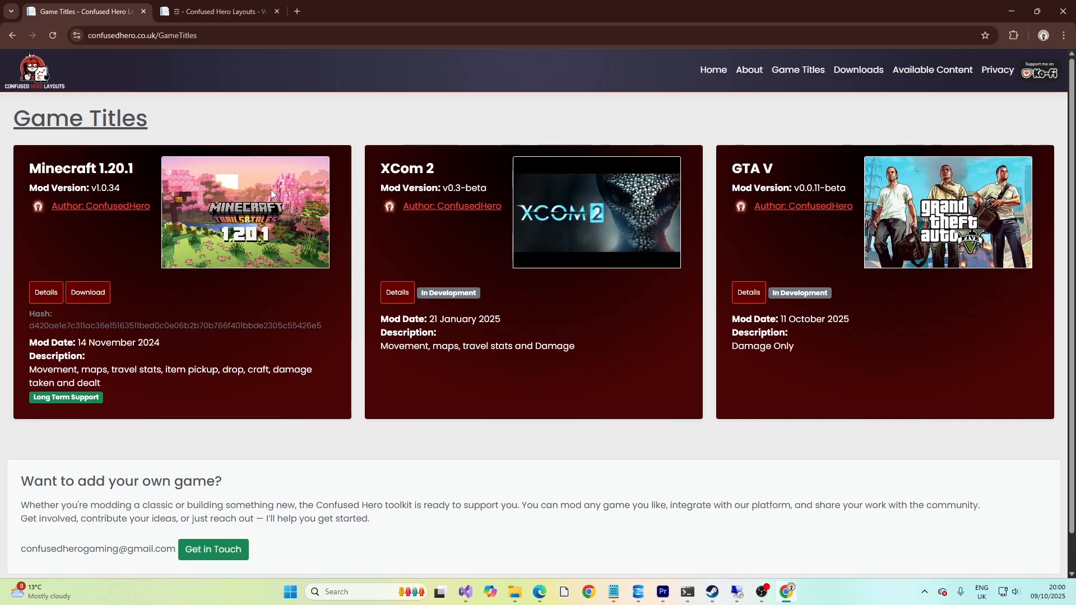
Review the Minecraft 1.20.1 mod entry and its file hash on the Game Titles page
{"action": "scroll", "coordinate": [277, 234], "scroll_direction": "down", "scroll_amount": 1}
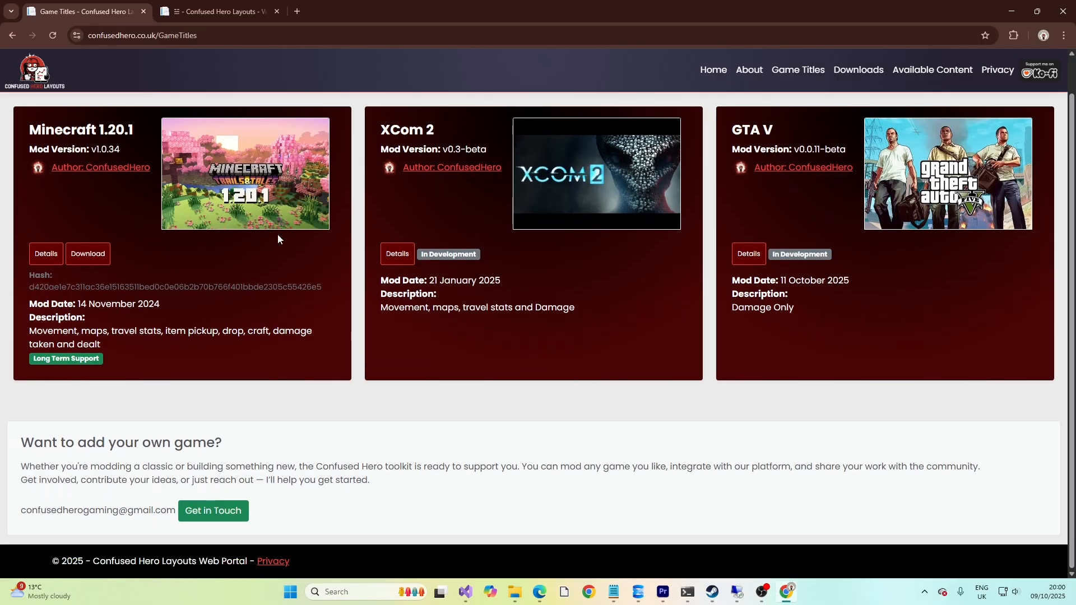
{"action": "scroll", "coordinate": [278, 234], "scroll_direction": "up", "scroll_amount": 1}
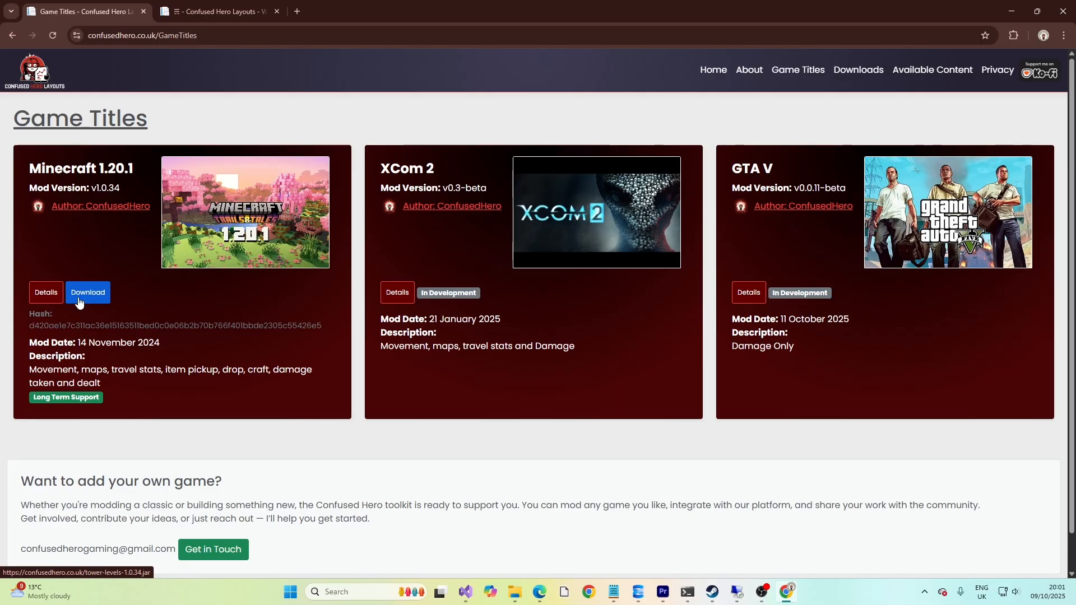
{"action": "double_click", "coordinate": [71, 326]}
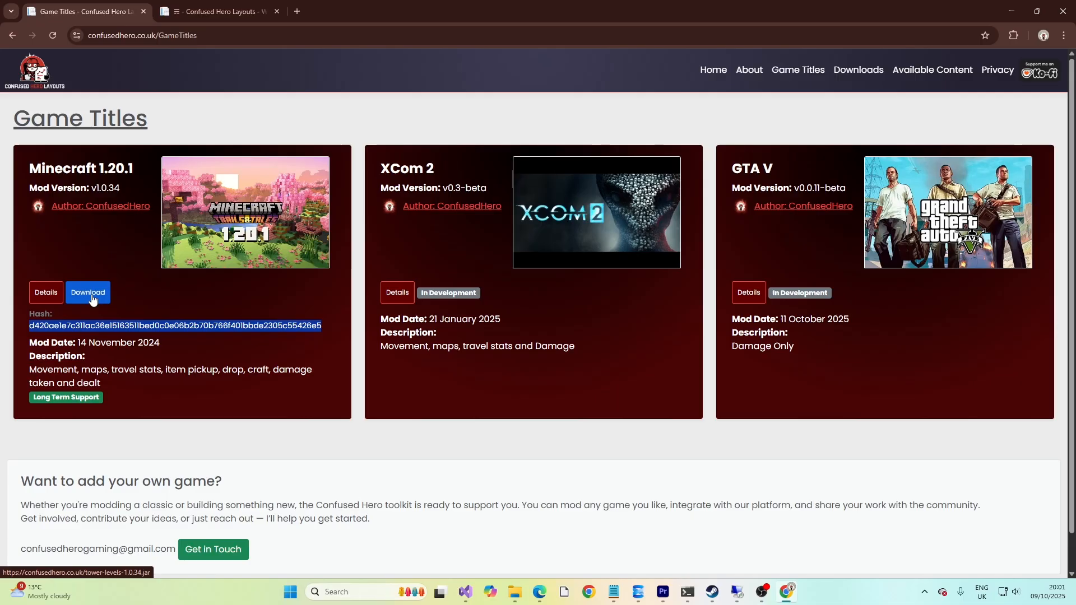
{"action": "left_click", "coordinate": [159, 292]}
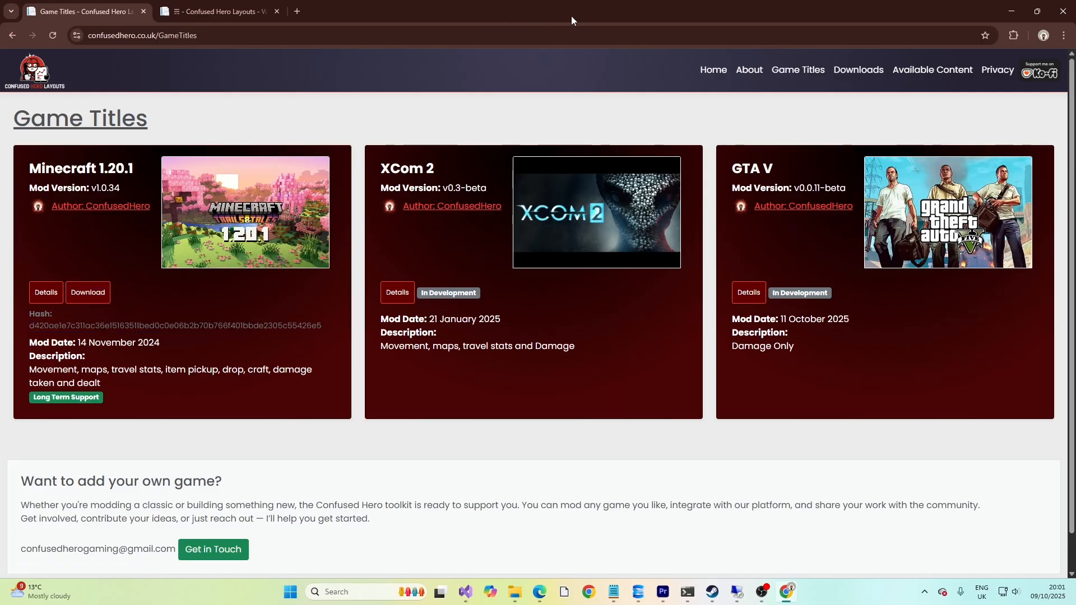
Open the Downloads page and download the CHL In-Edit Image Builder
{"action": "left_click", "coordinate": [846, 77]}
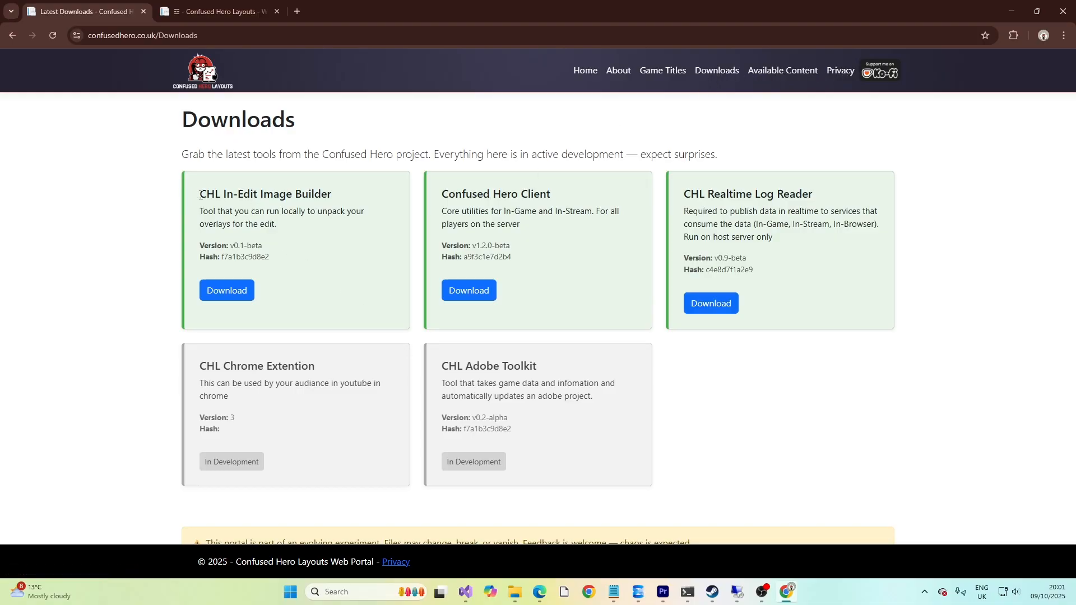
{"action": "left_click_drag", "start_coordinate": [198, 194], "coordinate": [338, 201]}
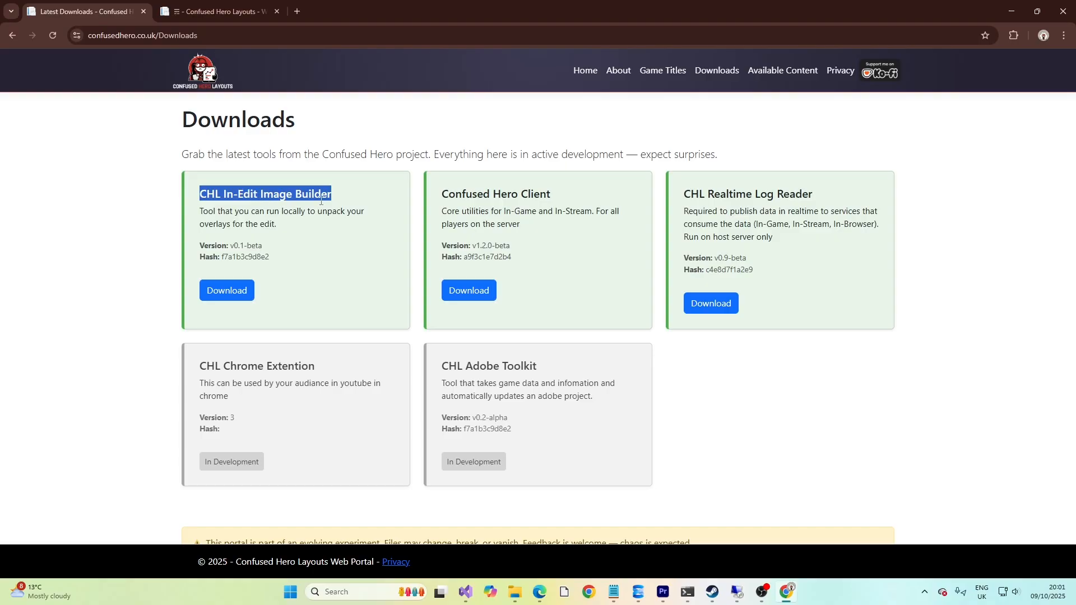
{"action": "left_click", "coordinate": [238, 296]}
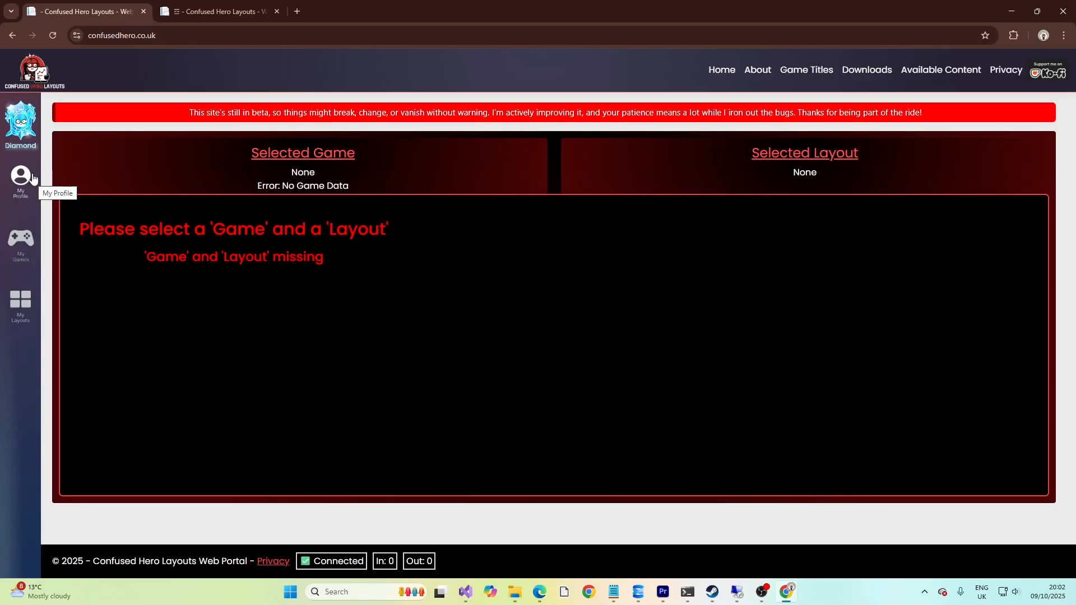
Open the CH and RF player config group from the profile, inspect its players' icons, and save the group
{"action": "left_click", "coordinate": [21, 179]}
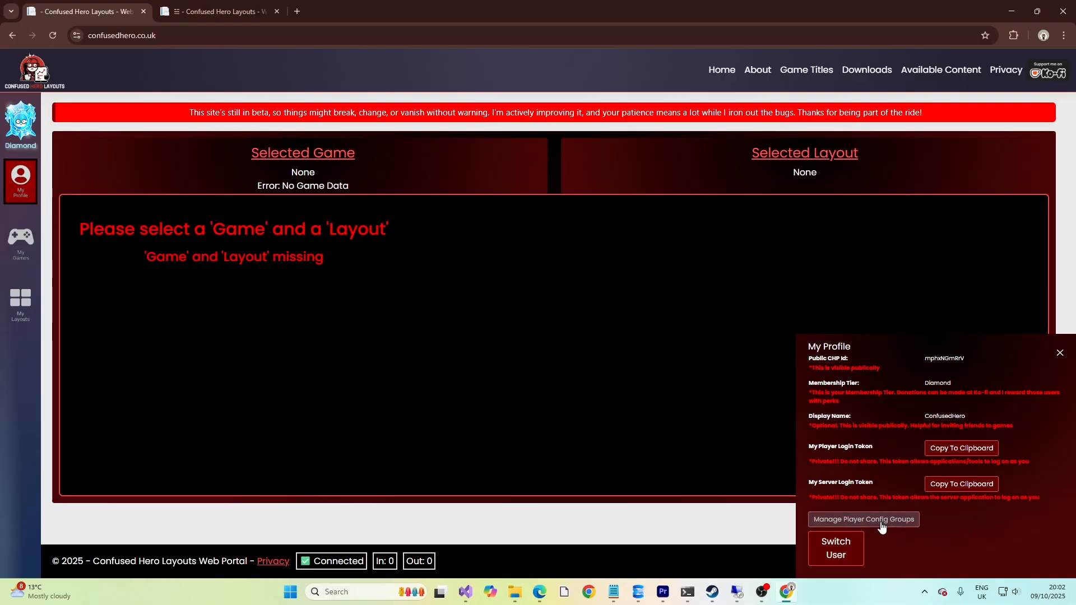
{"action": "left_click", "coordinate": [857, 521]}
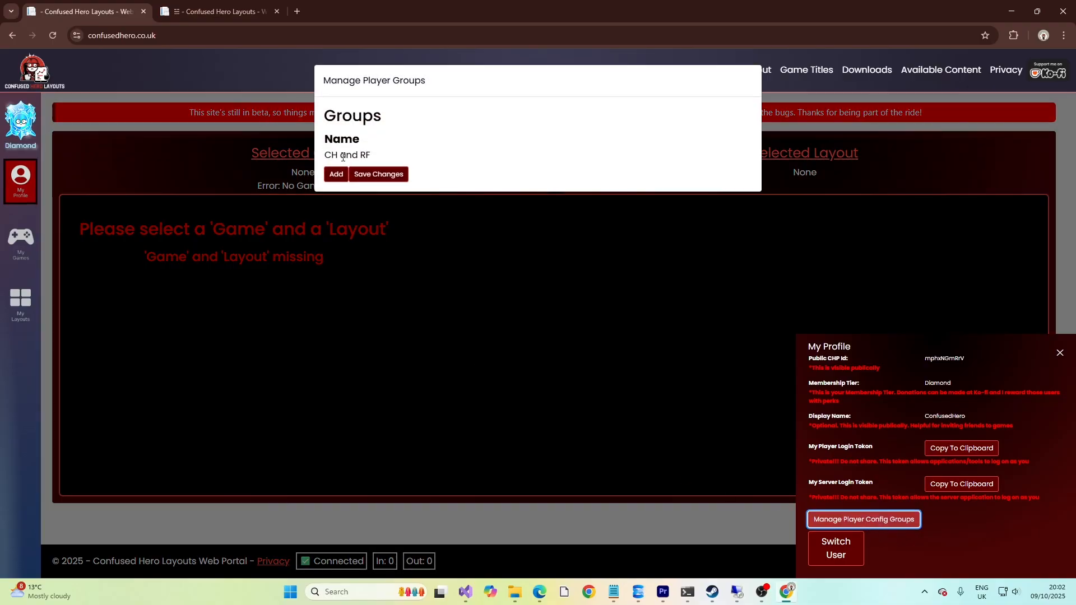
{"action": "left_click", "coordinate": [343, 156]}
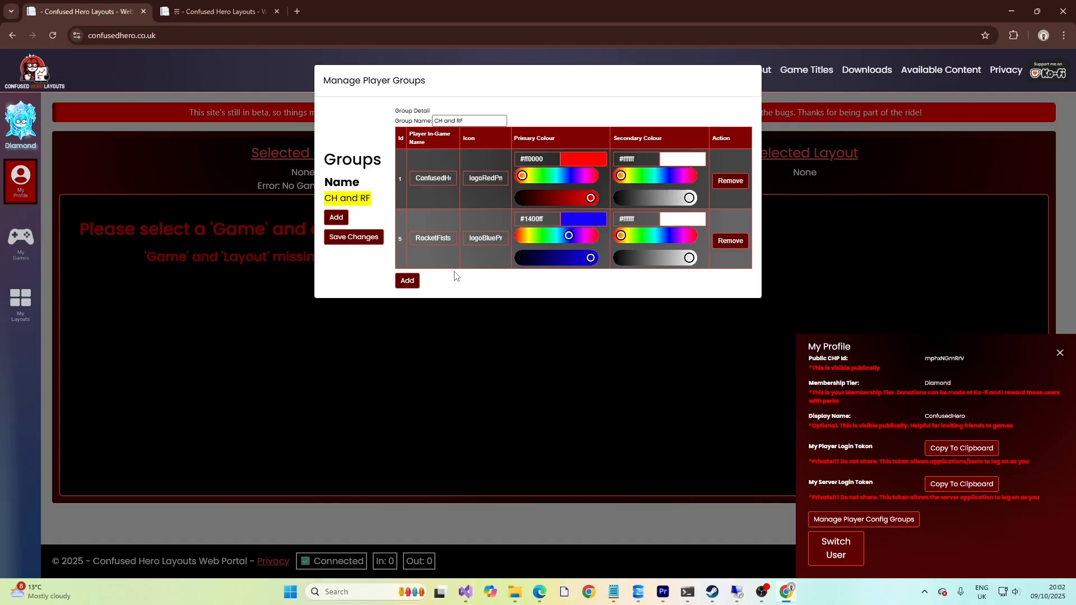
{"action": "double_click", "coordinate": [472, 177]}
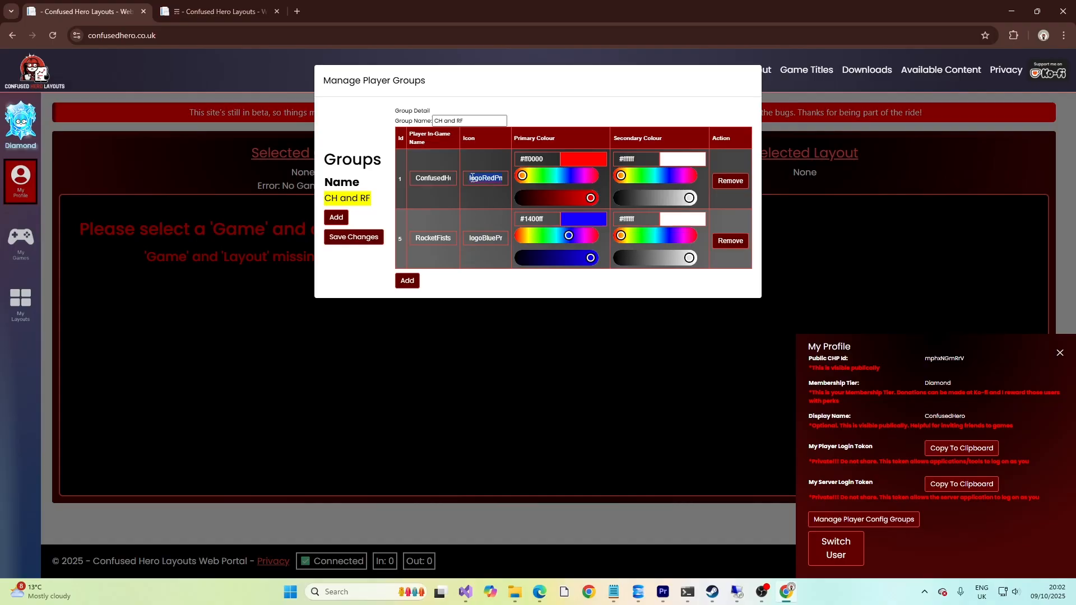
{"action": "double_click", "coordinate": [484, 241]}
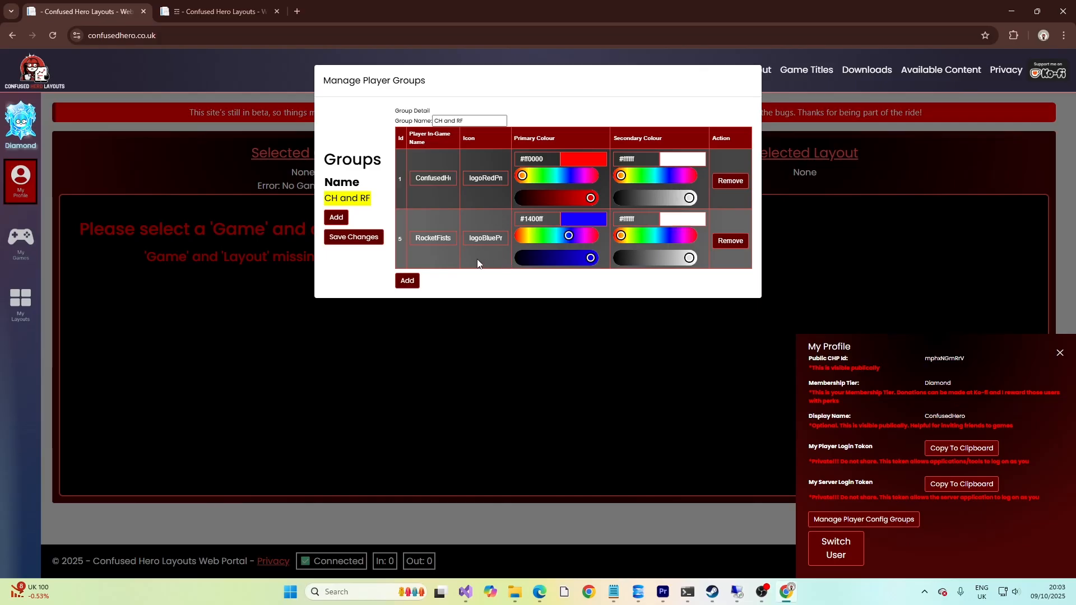
{"action": "left_click", "coordinate": [346, 241]}
{"action": "left_click", "coordinate": [564, 400]}
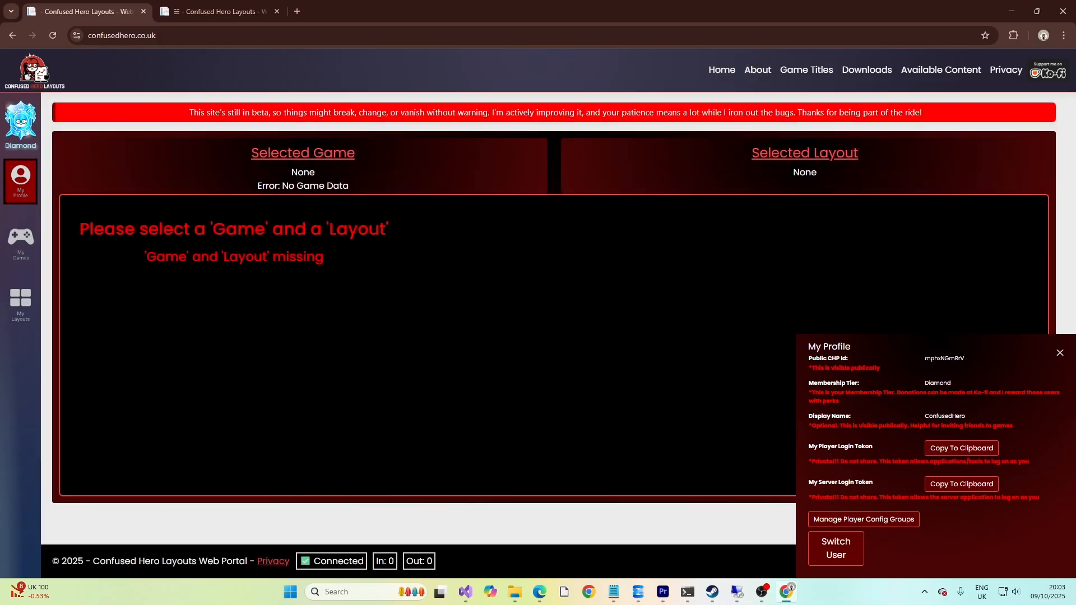
{"action": "left_click", "coordinate": [1060, 353]}
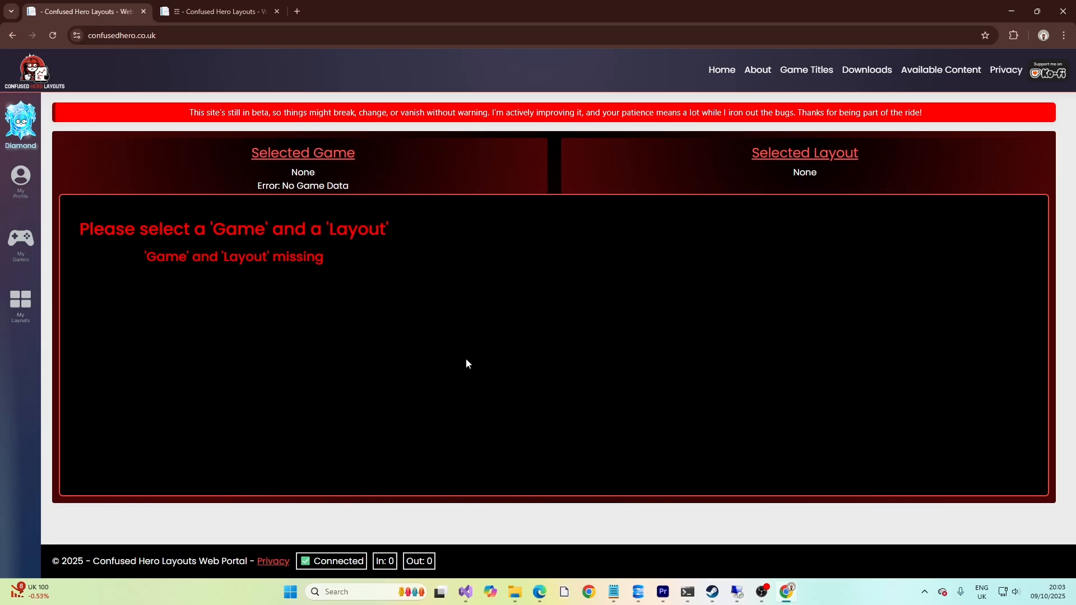
Create a new game named Demo 1
{"action": "left_click", "coordinate": [25, 245]}
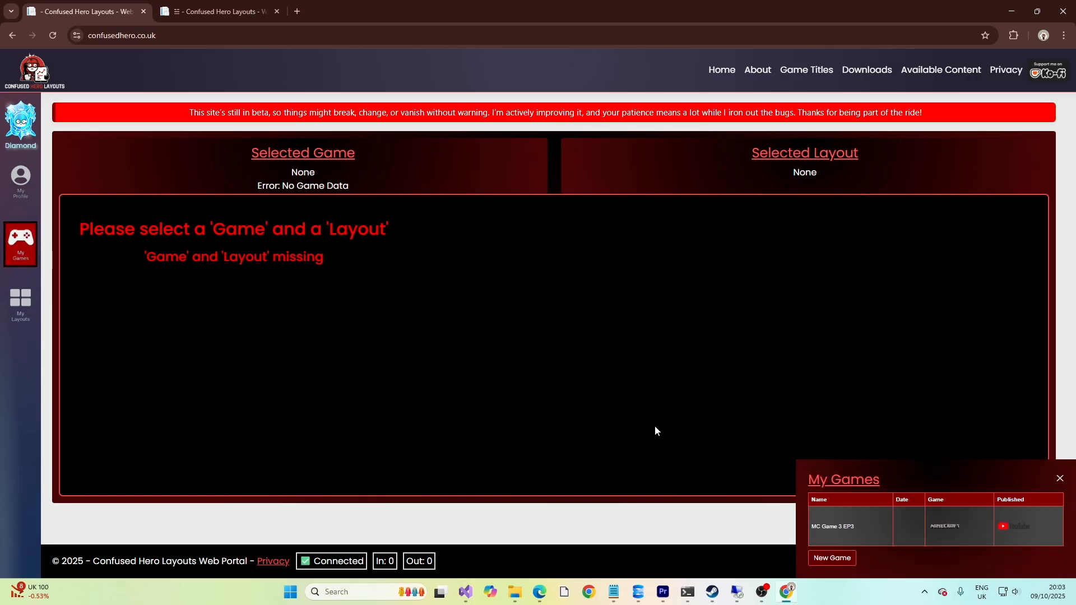
{"action": "left_click", "coordinate": [833, 559]}
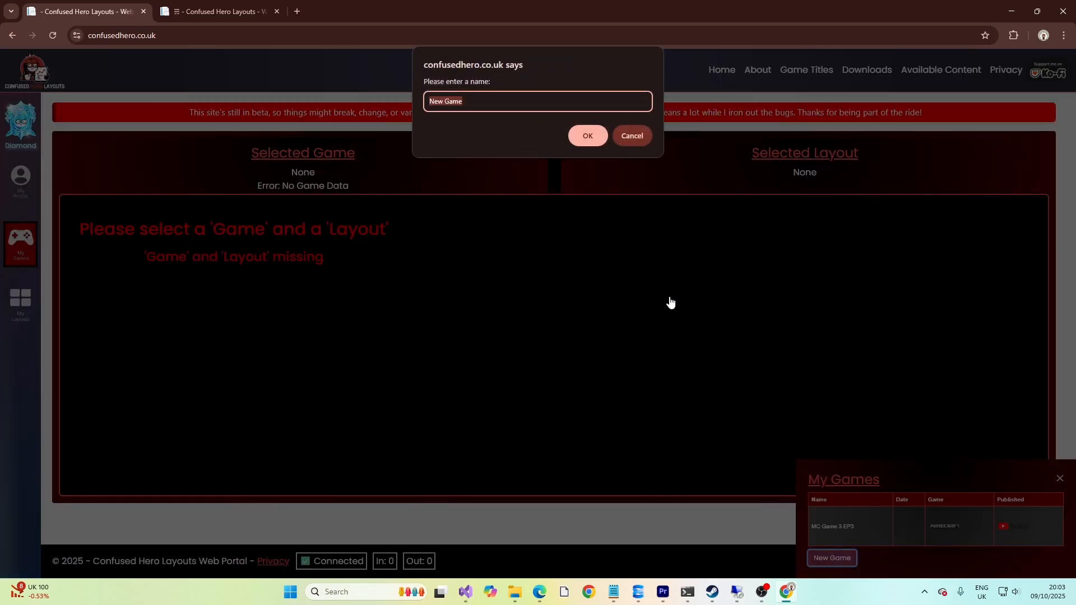
{"action": "type", "text": "Demo 1"}
{"action": "left_click", "coordinate": [597, 136]}
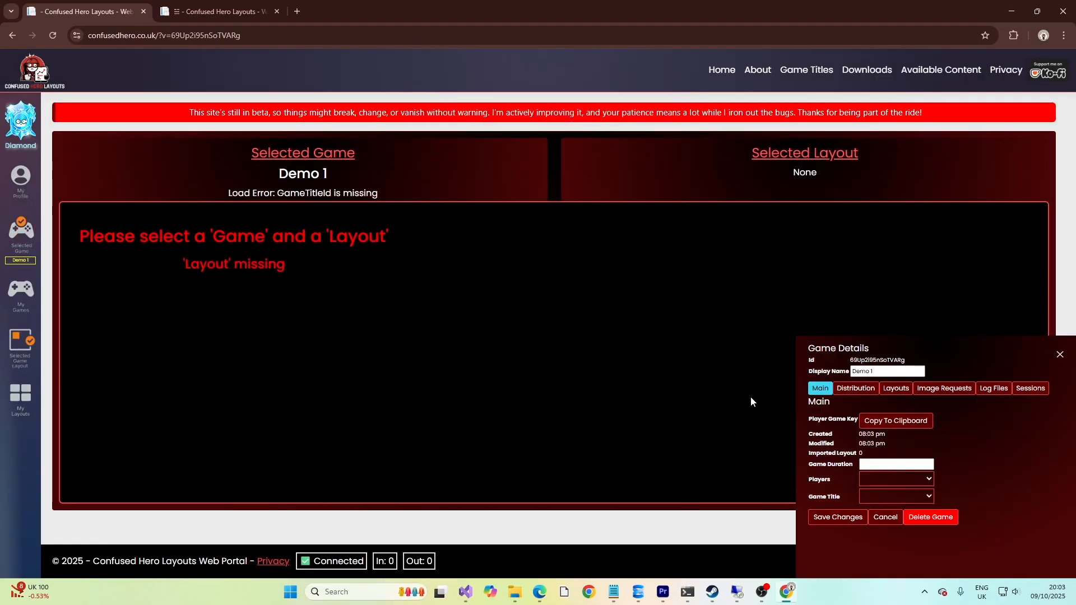
Assign the CH and RF player group and a game title to Demo 1, and save the game details
{"action": "left_click", "coordinate": [877, 480]}
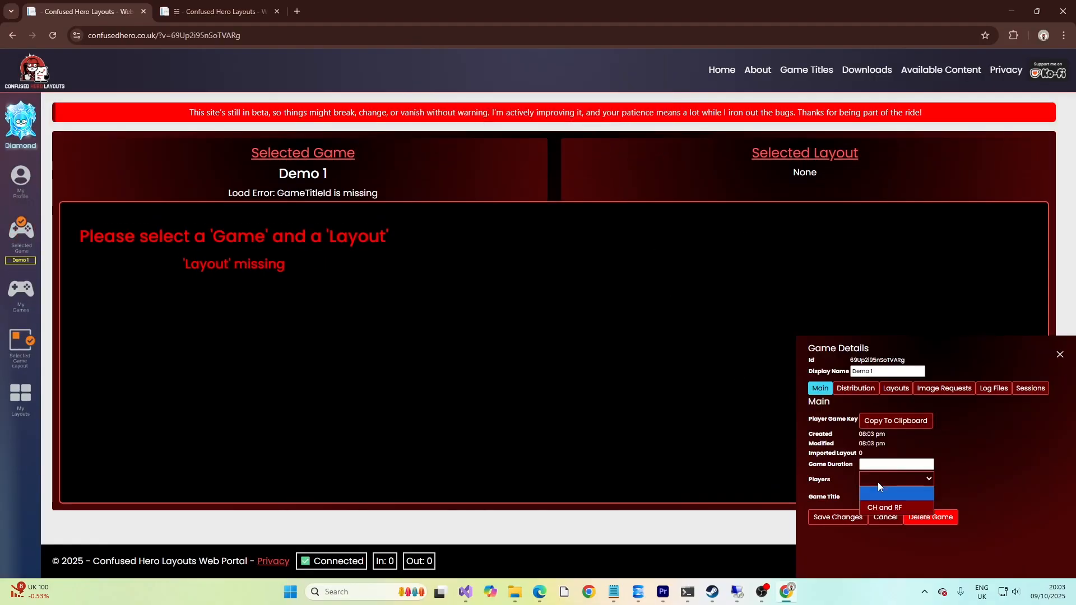
{"action": "left_click", "coordinate": [883, 508]}
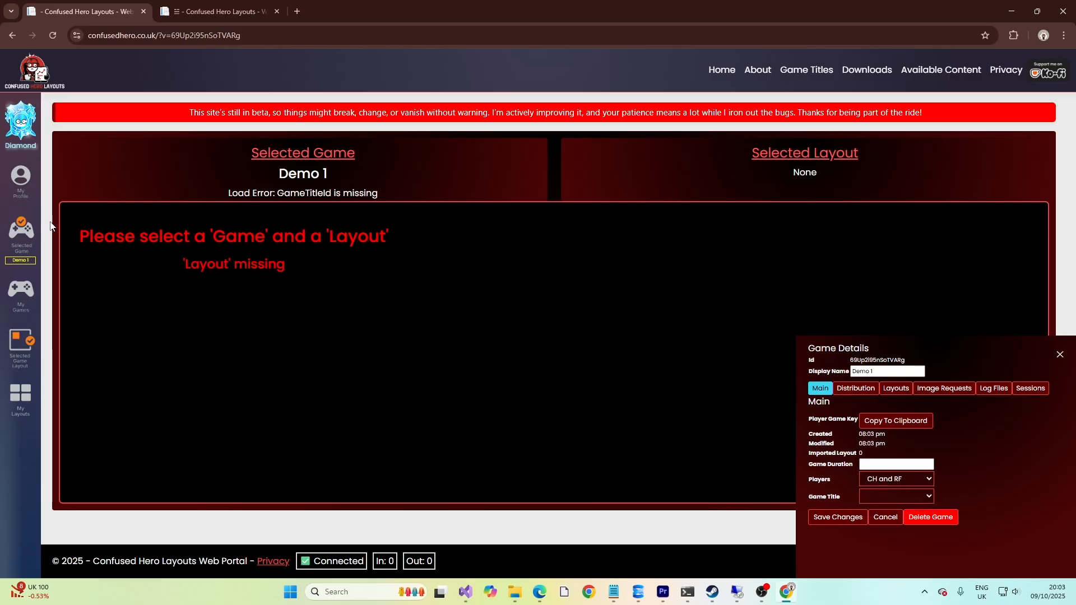
{"action": "left_click", "coordinate": [871, 497]}
{"action": "left_click", "coordinate": [899, 527]}
{"action": "left_click", "coordinate": [846, 519]}
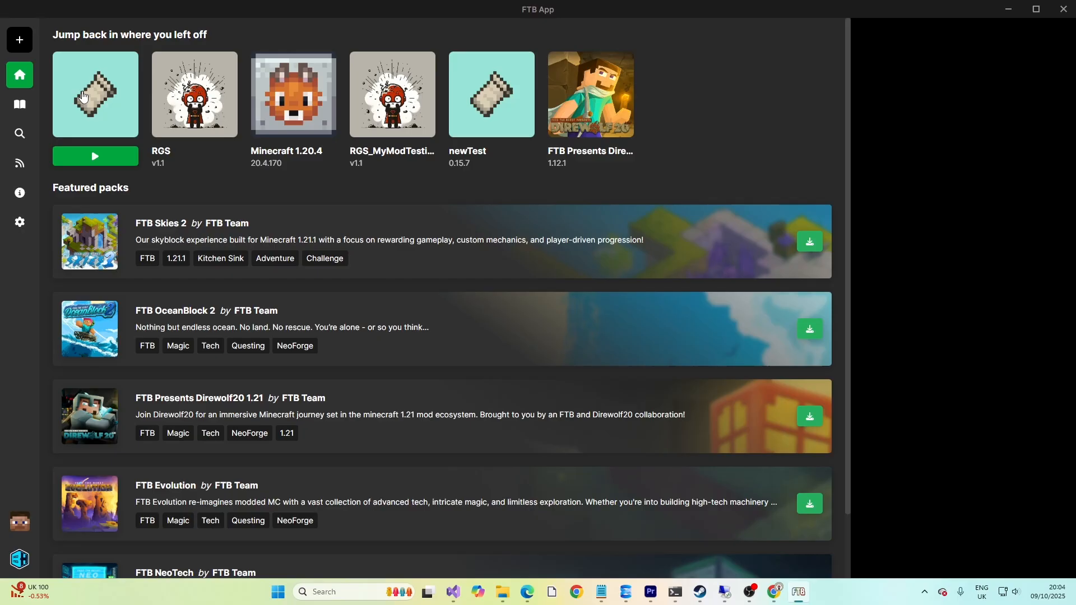
In the FTB App, open the TryCreate instance's logs folder and delete everything in it
{"action": "left_click", "coordinate": [85, 95]}
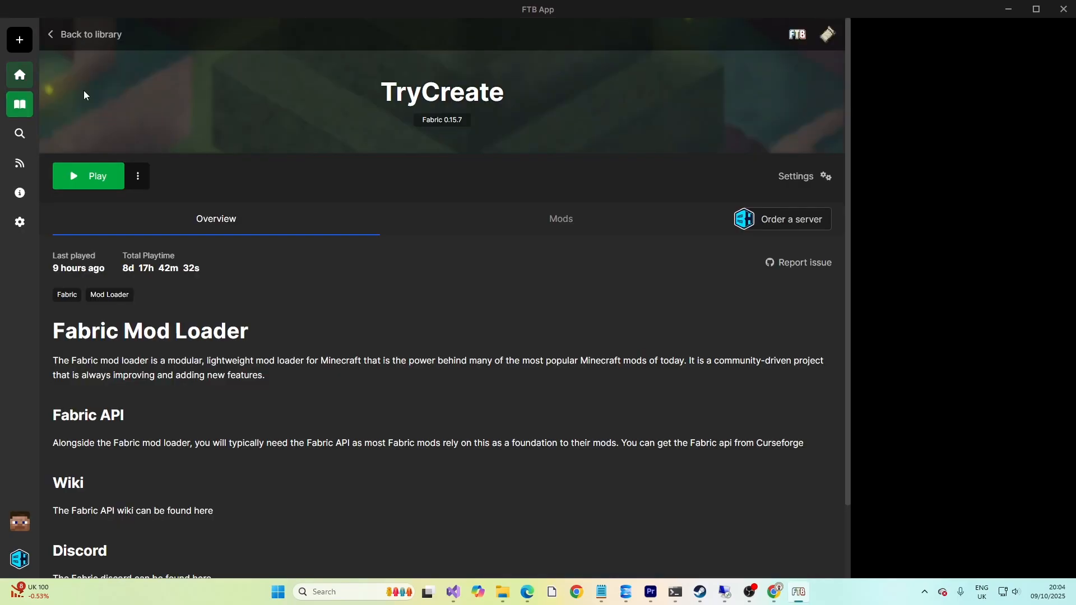
{"action": "left_click", "coordinate": [140, 177]}
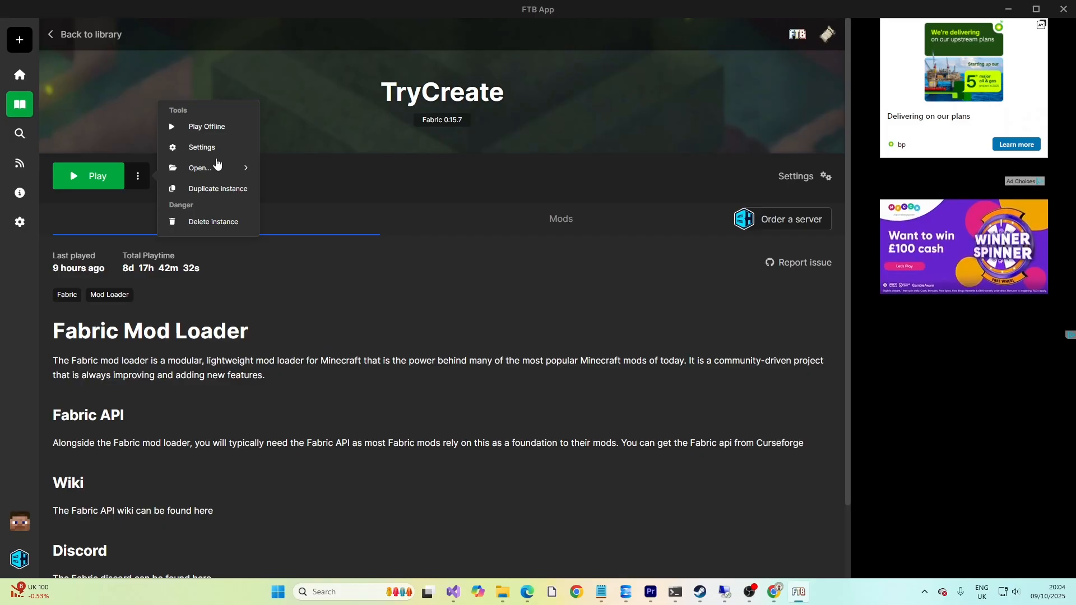
{"action": "left_click", "coordinate": [217, 164]}
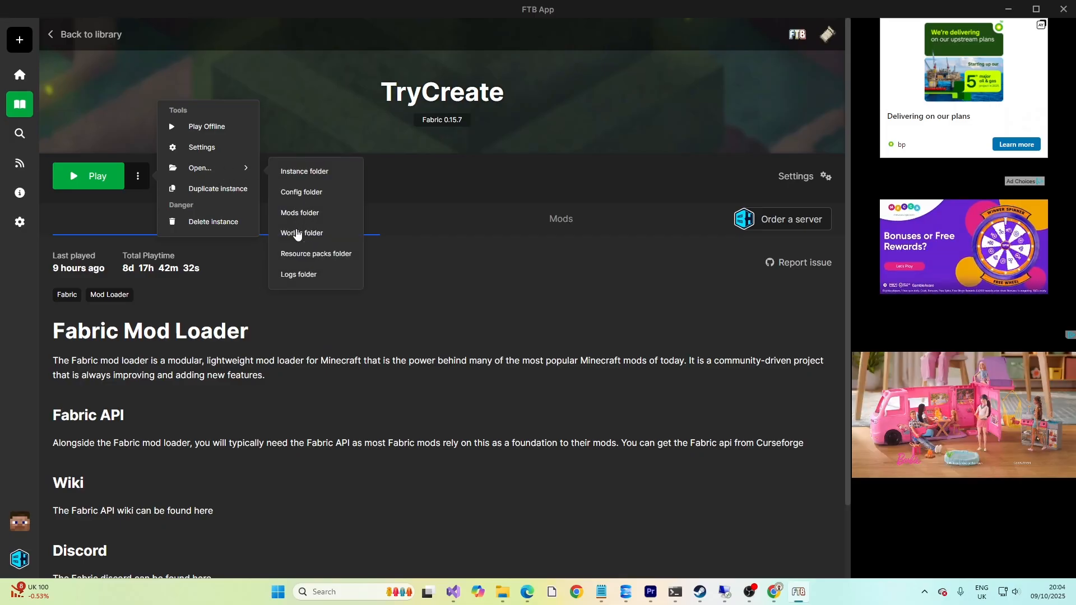
{"action": "left_click", "coordinate": [314, 275]}
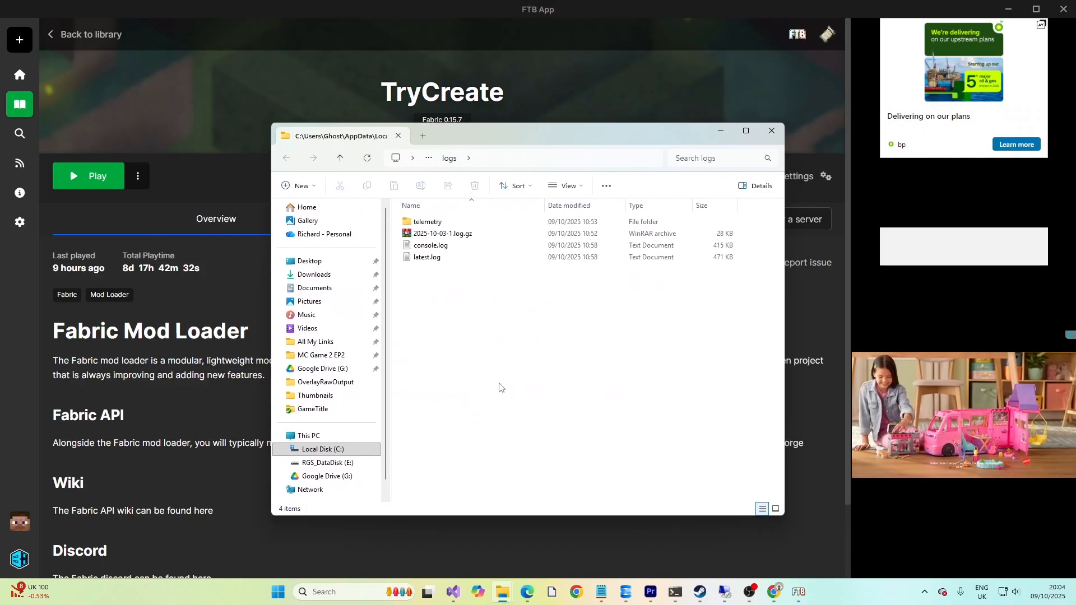
{"action": "left_click_drag", "start_coordinate": [729, 395], "coordinate": [417, 188]}
{"action": "key", "text": "Delete"}
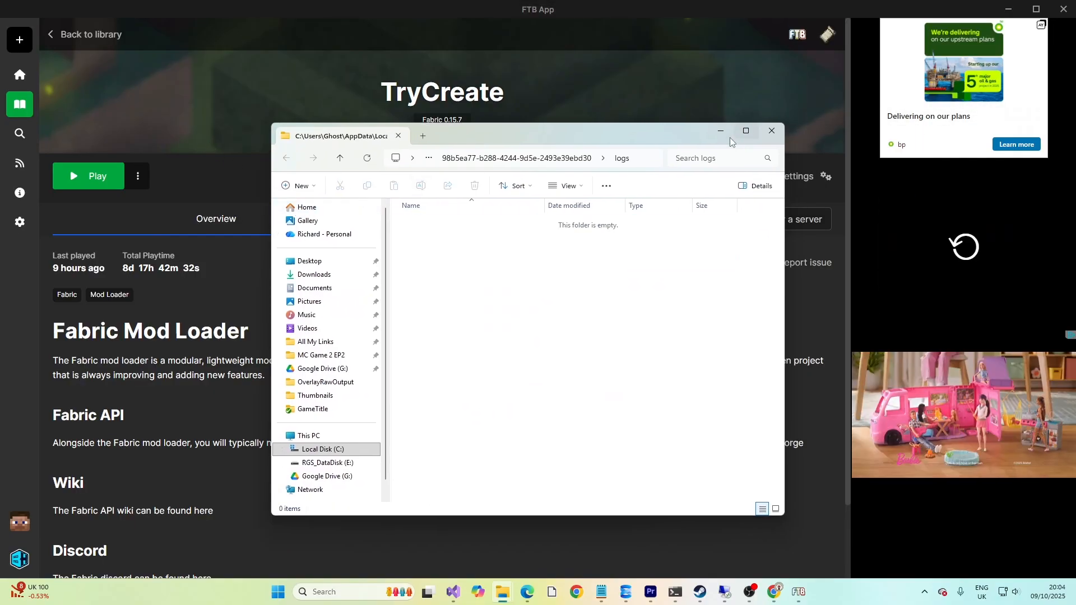
{"action": "left_click_drag", "start_coordinate": [636, 134], "coordinate": [1075, 132]}
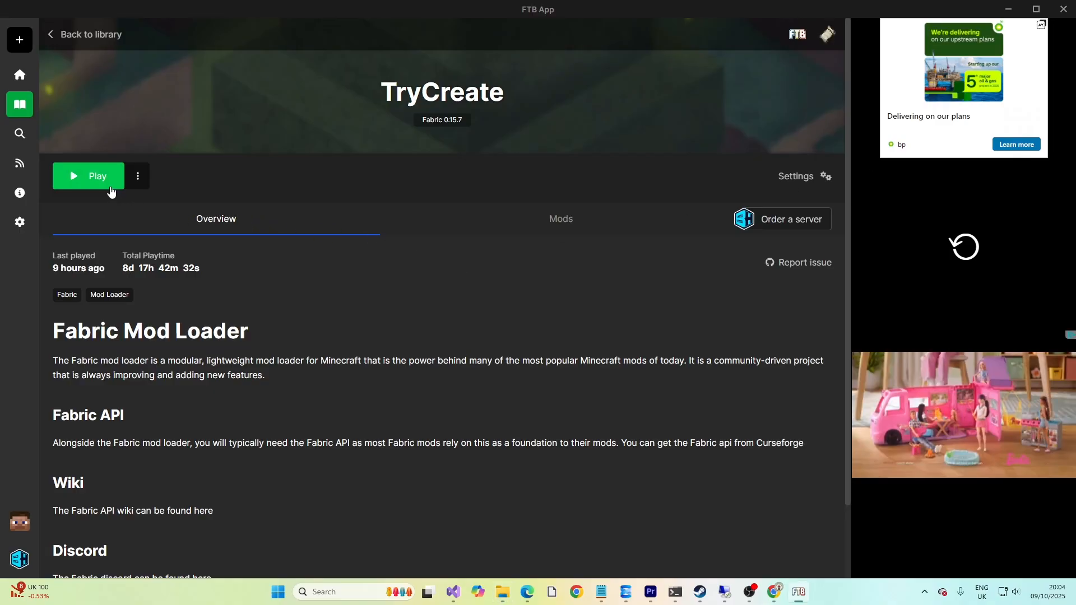
Launch the TryCreate instance of modded Minecraft 1.20.1
{"action": "left_click", "coordinate": [104, 185]}
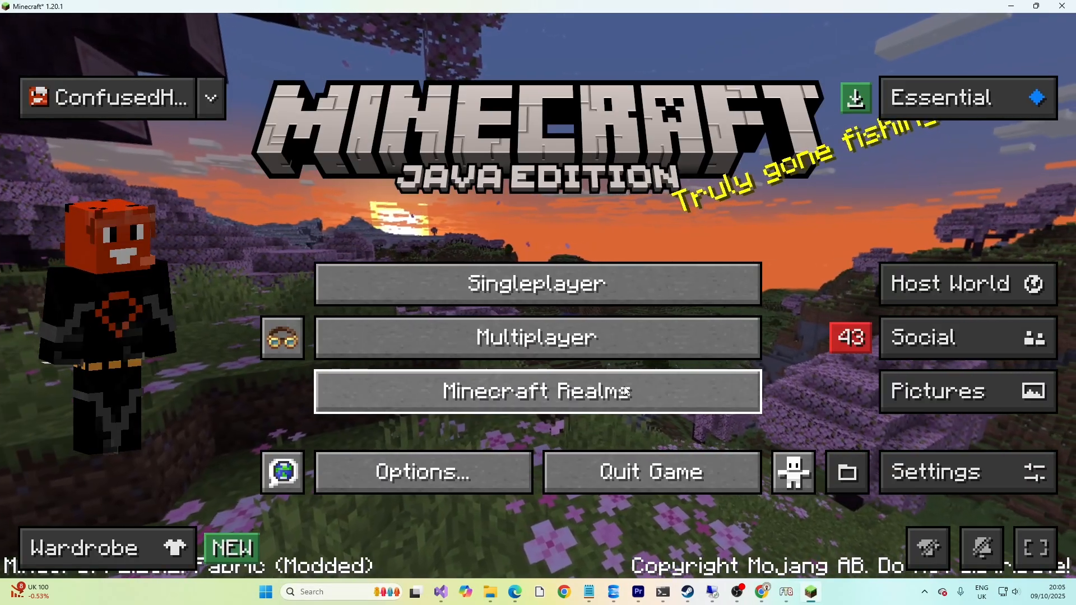
{"action": "left_click", "coordinate": [737, 591]}
{"action": "left_click_drag", "start_coordinate": [596, 60], "coordinate": [0, 64]}
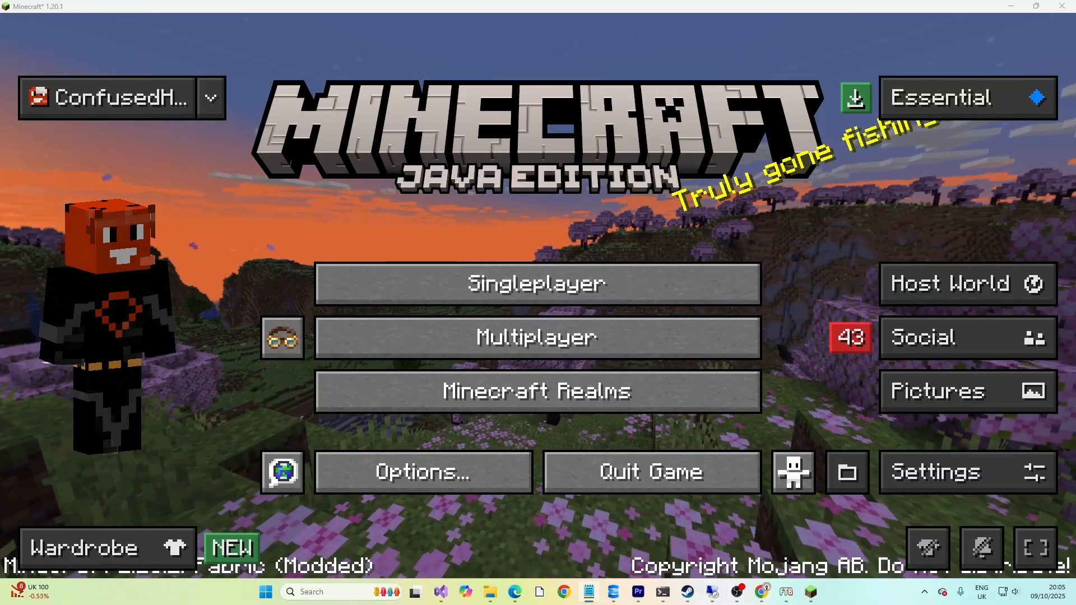
Create a singleplayer survival world named Demo 1 with normal difficulty and cheats allowed
{"action": "left_click", "coordinate": [448, 285]}
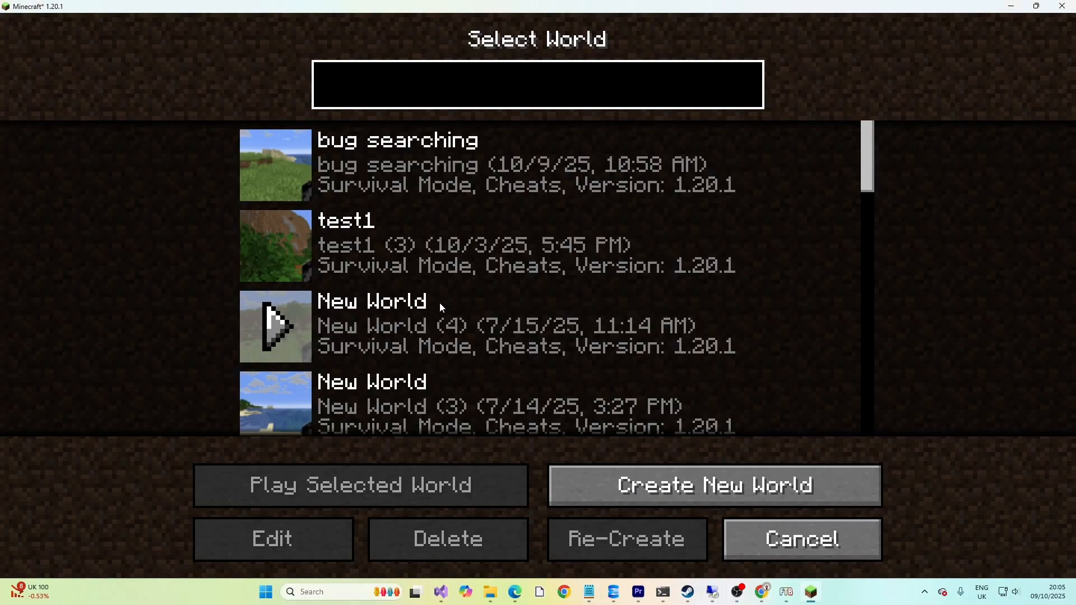
{"action": "left_click", "coordinate": [664, 471]}
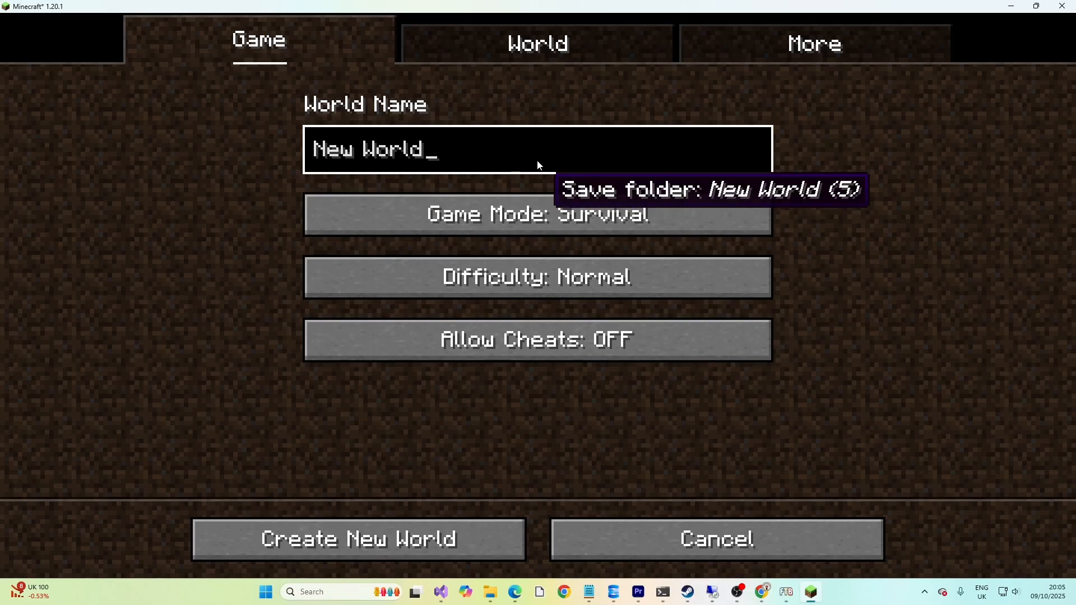
{"action": "key", "text": "ctrl+a"}
{"action": "type", "text": "Demo 1"}
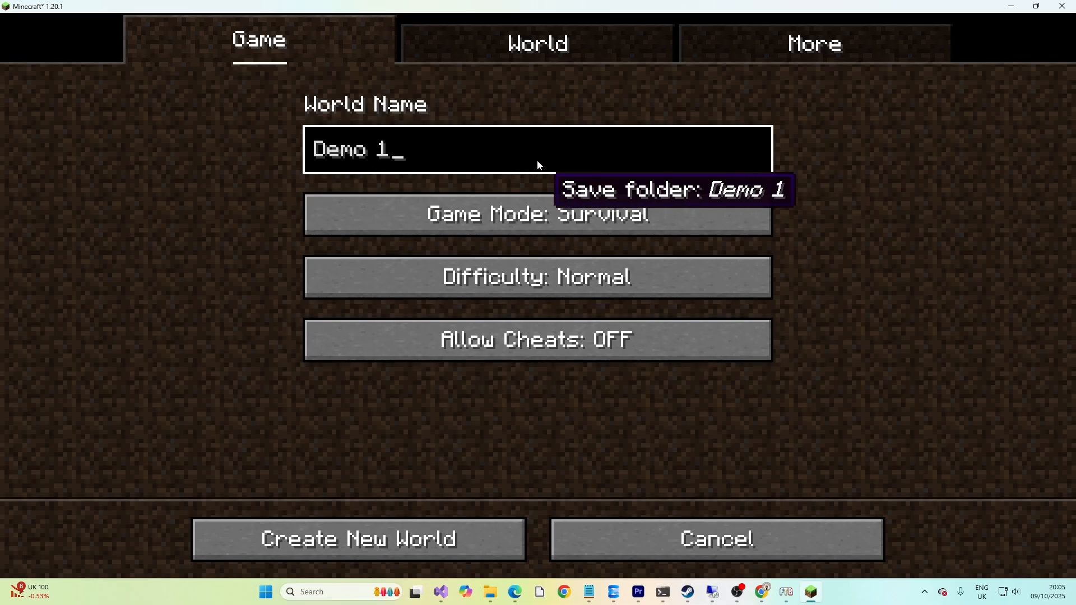
{"action": "left_click", "coordinate": [527, 331]}
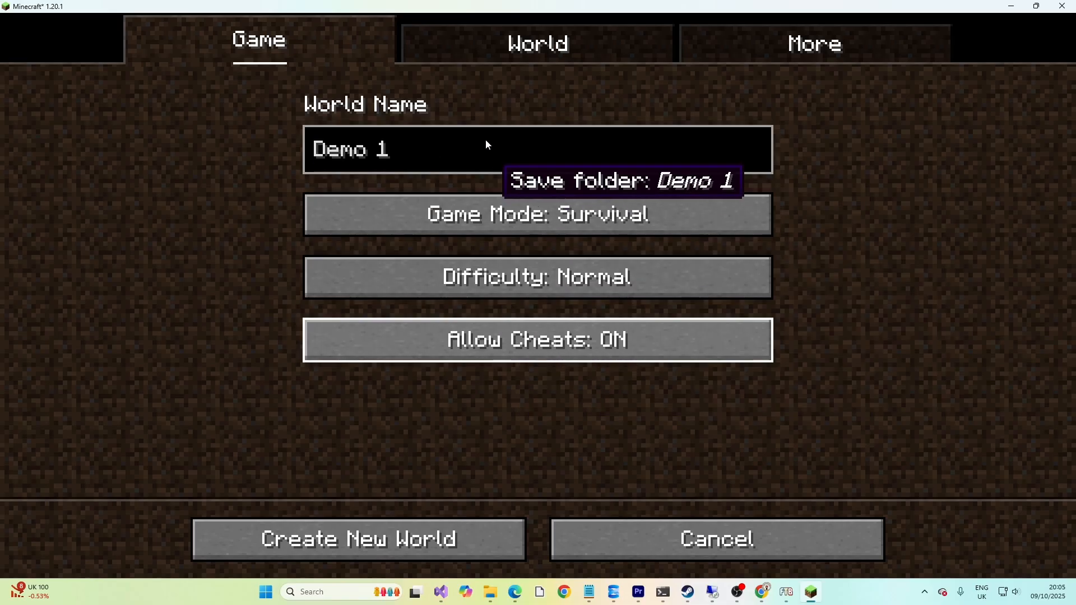
{"action": "left_click", "coordinate": [328, 527]}
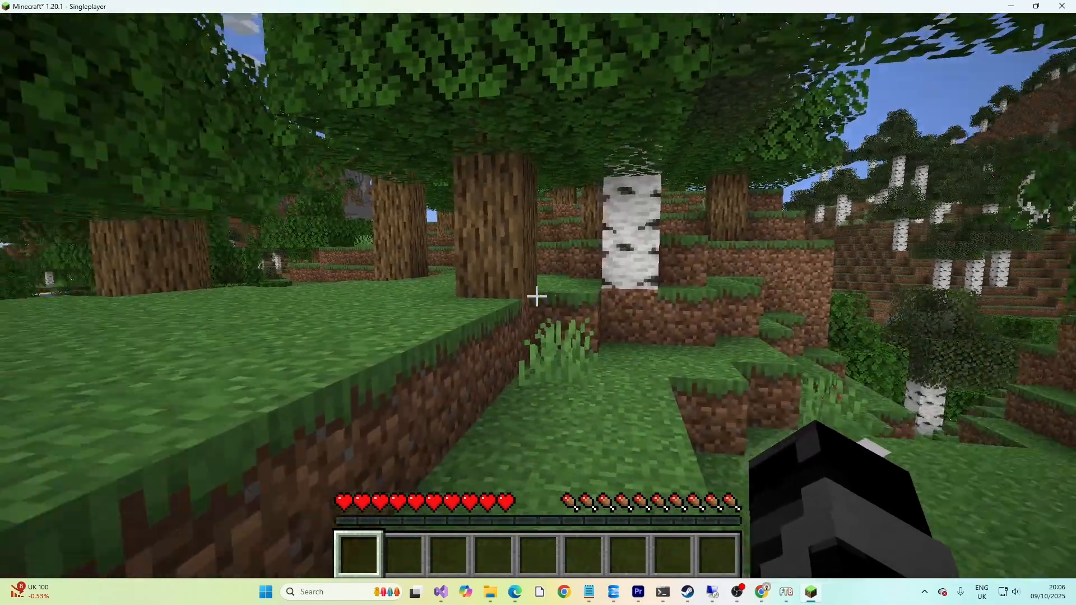
Walk through the forest to an open grassy clearing among the oak and birch trees
{"action": "key", "text": "w"}
{"action": "key", "text": "space"}
{"action": "key", "text": "w"}
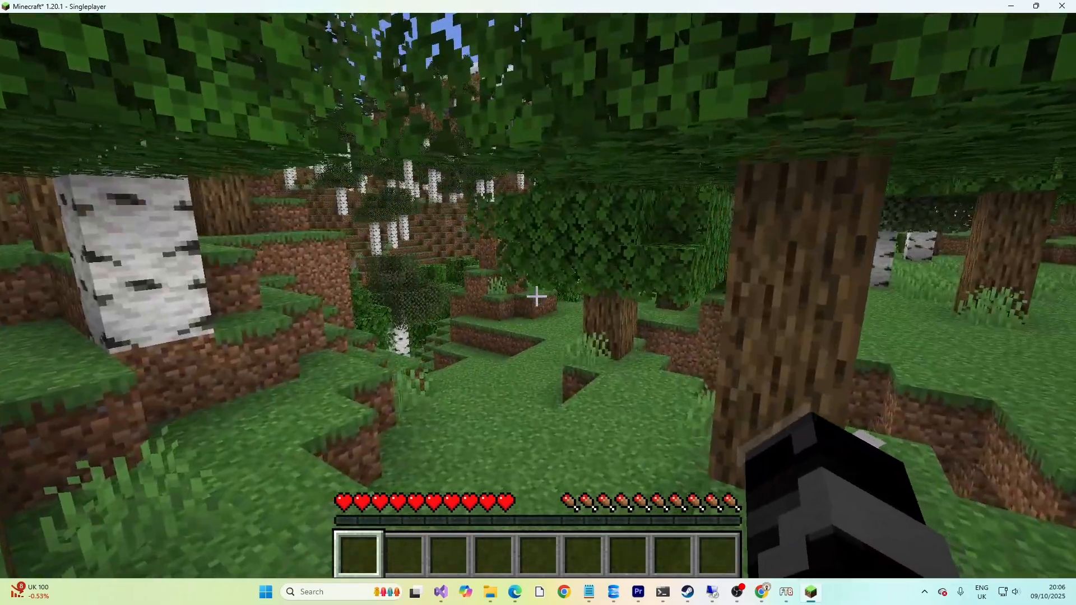
{"action": "key", "text": "w"}
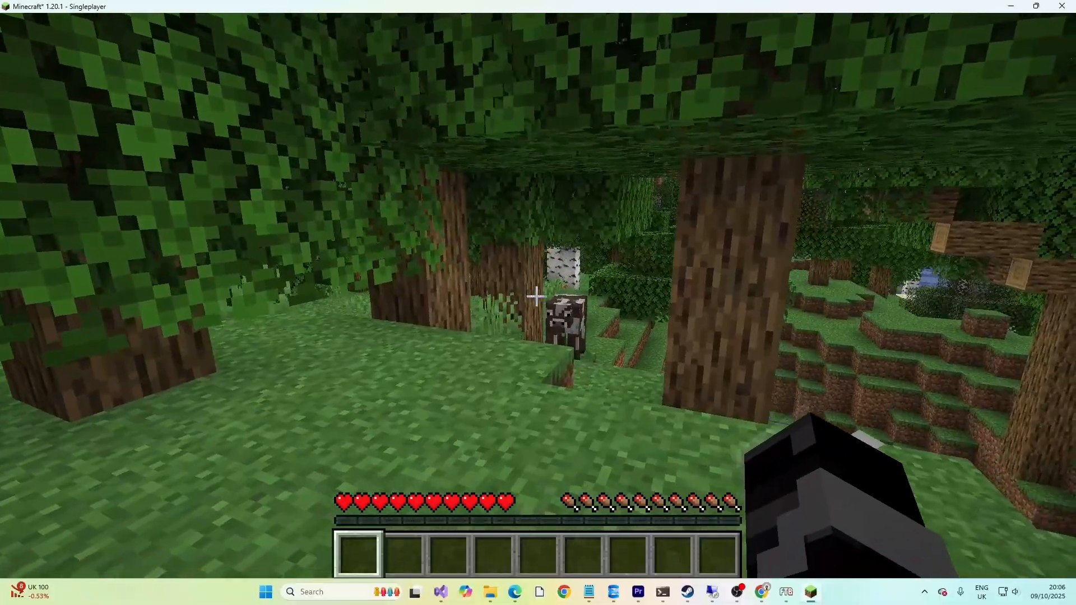
{"action": "key", "text": "w"}
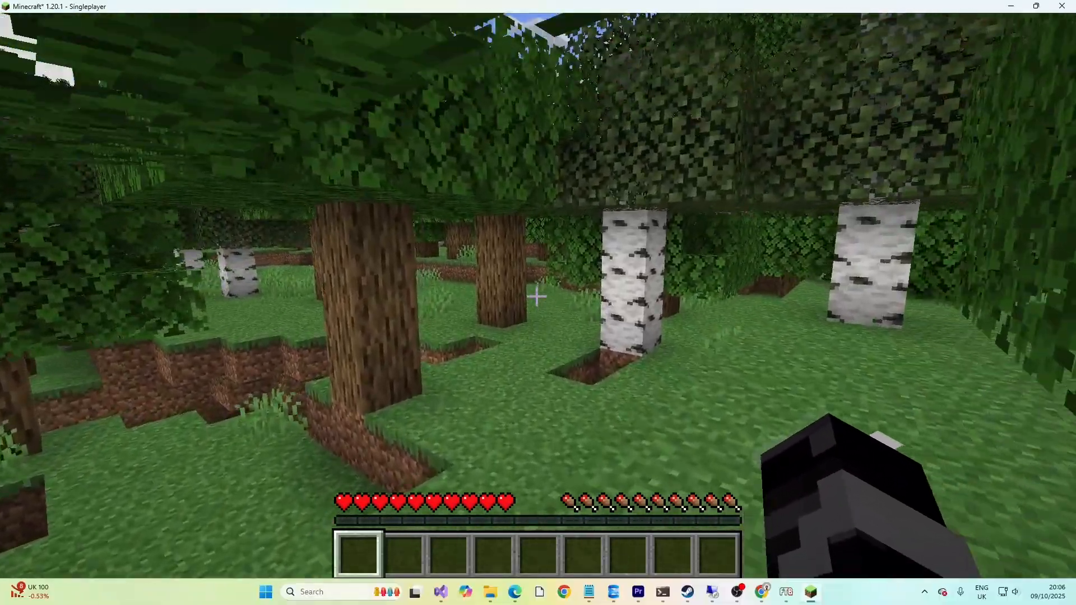
{"action": "key", "text": "w"}
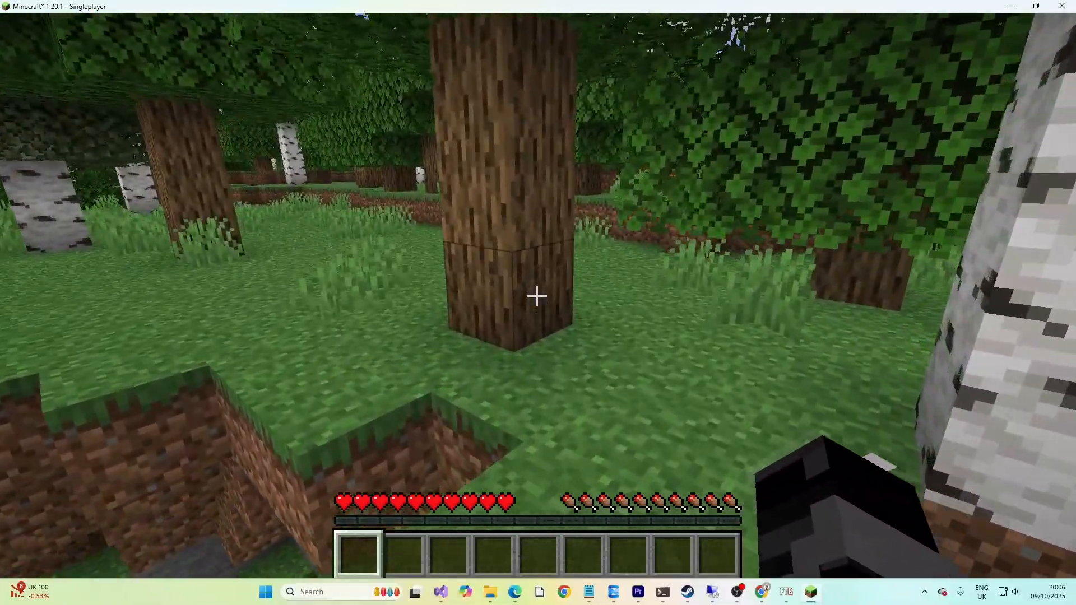
{"action": "key", "text": "w"}
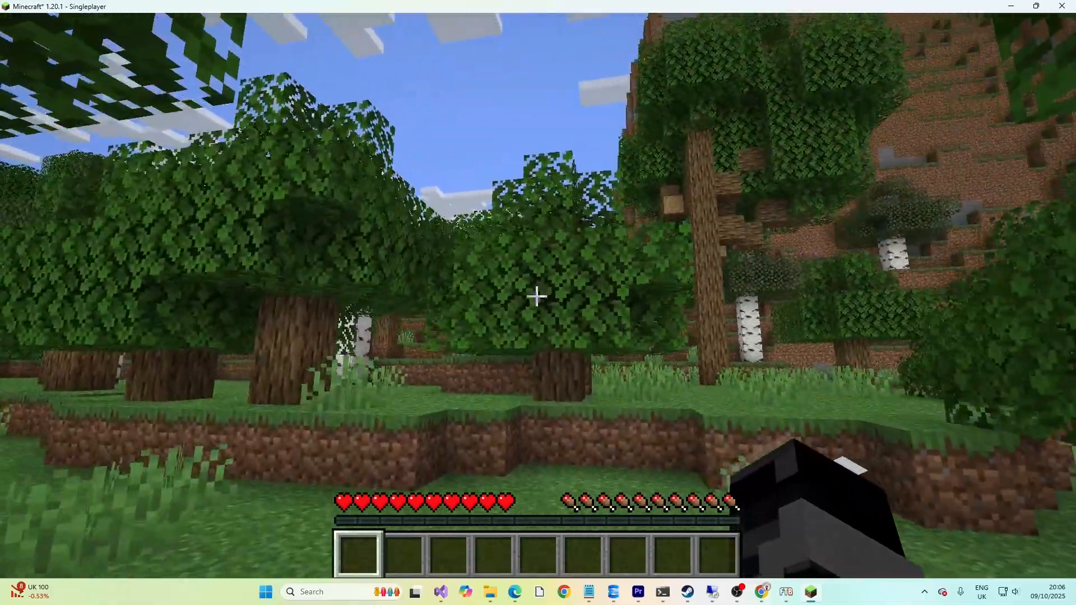
{"action": "key", "text": "w"}
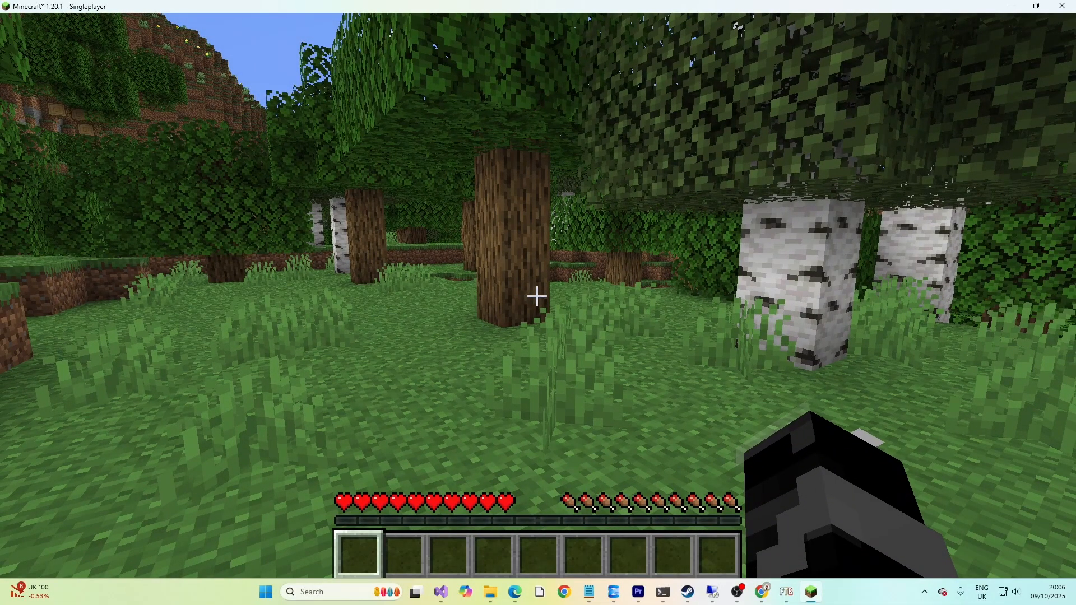
Run the /start command to begin the logged session, and run /teststart to receive the test gear
{"action": "key", "text": "slash"}
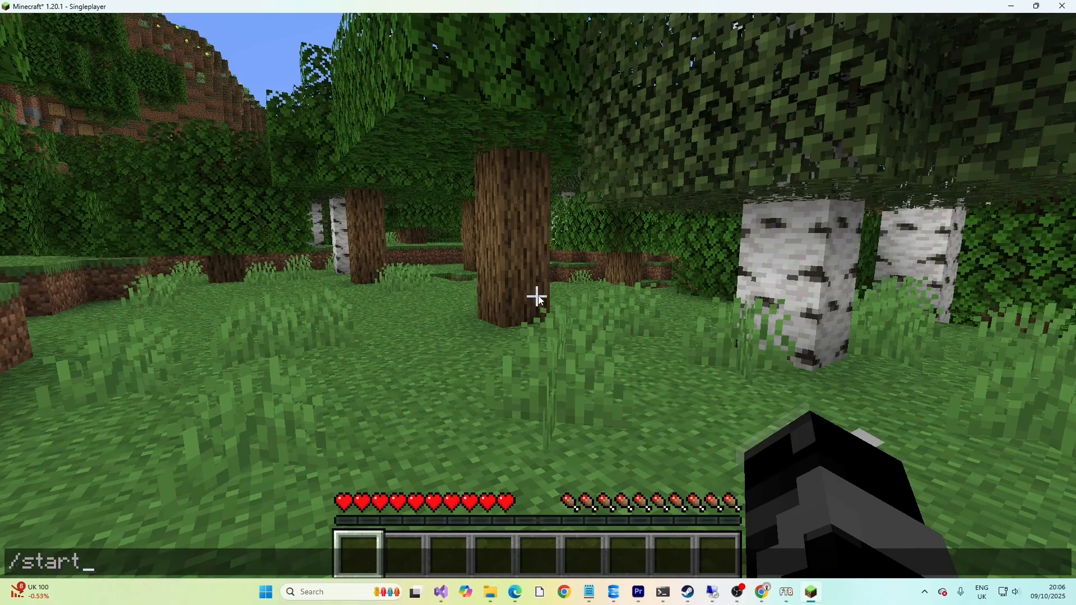
{"action": "key", "text": "Return"}
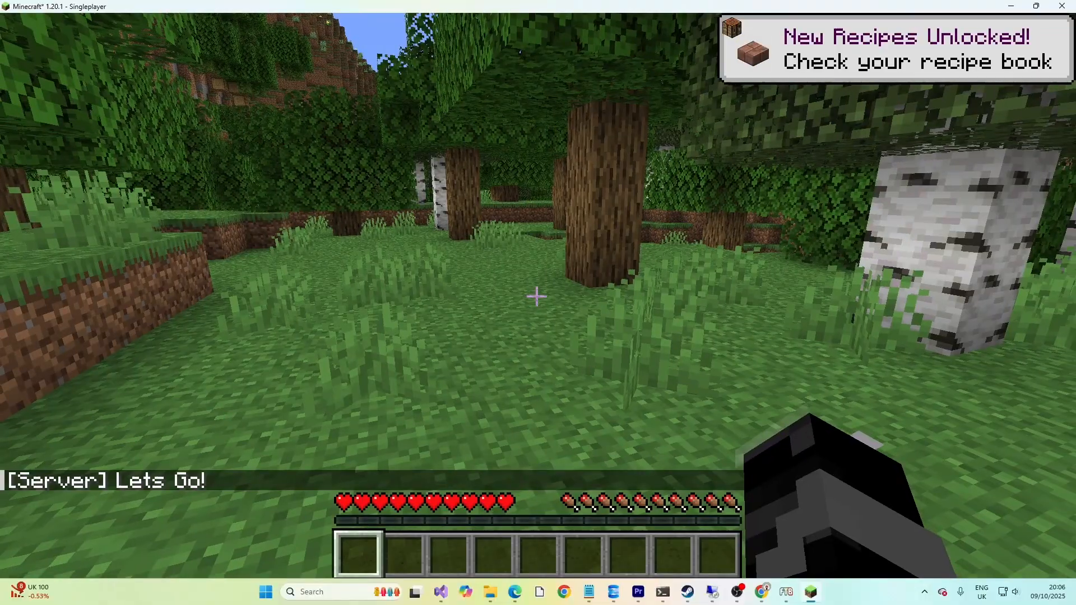
{"action": "key", "text": "s"}
{"action": "key", "text": "slash"}
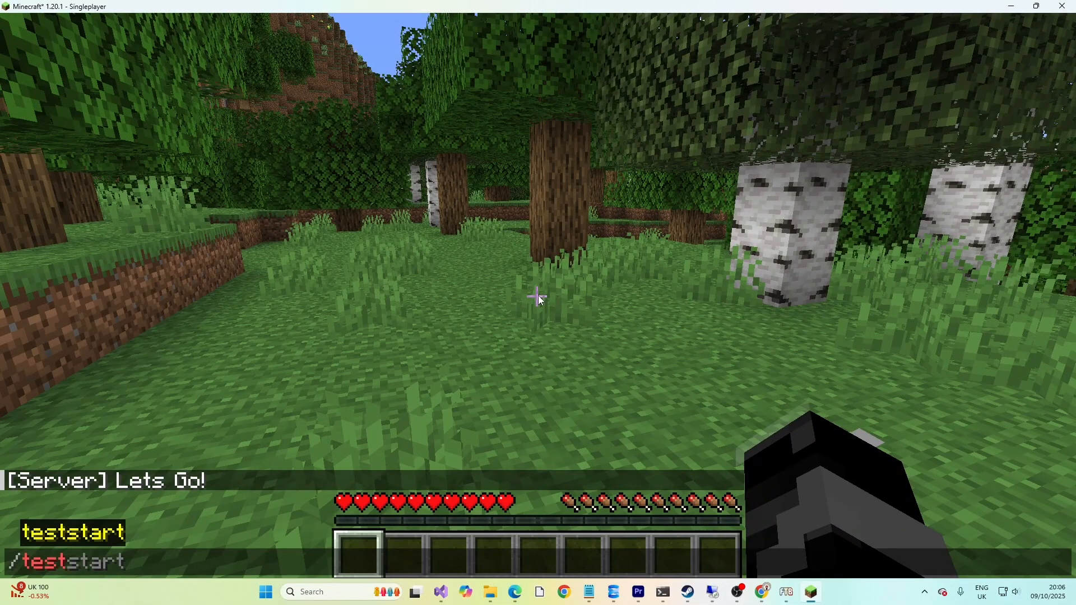
{"action": "key", "text": "Return"}
Equip the diamond boots, helmet, leggings and chestplate from the inventory
{"action": "key", "text": "e"}
{"action": "left_click", "coordinate": [578, 445], "text": "shift"}
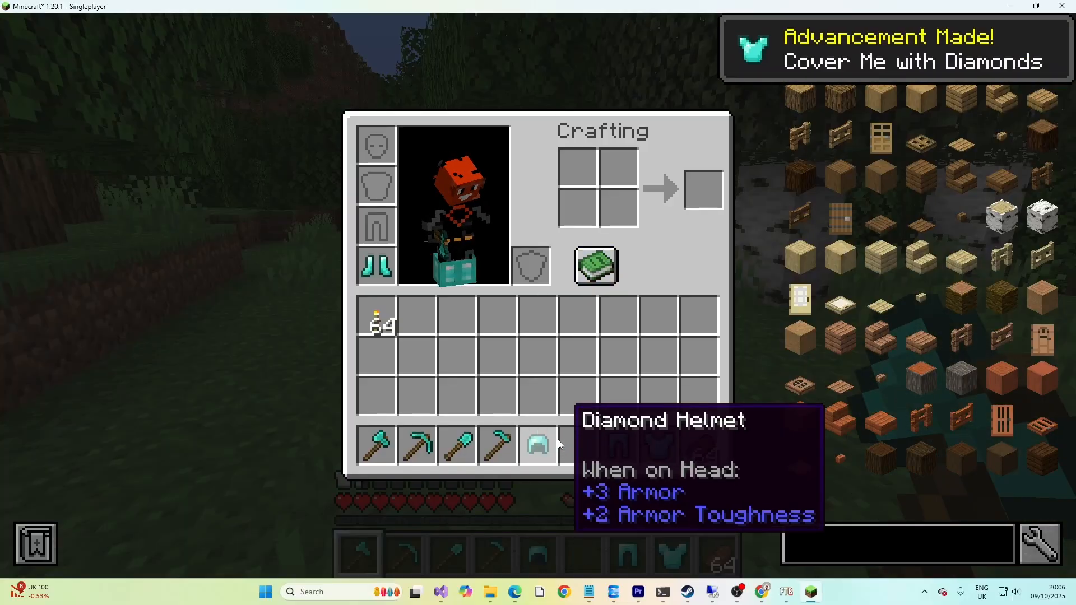
{"action": "left_click", "coordinate": [555, 445], "text": "shift"}
{"action": "left_click", "coordinate": [628, 447], "text": "shift"}
{"action": "key", "text": "e"}
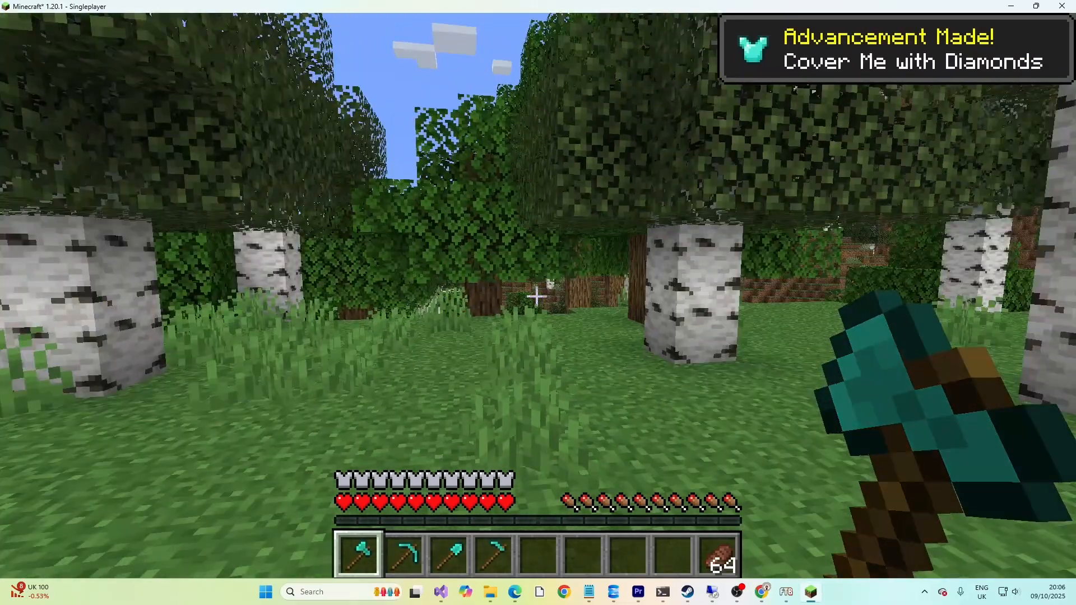
Dig a pit in the grassy clearing with the Diamond Shovel and collect the dirt blocks
{"action": "key", "text": "3"}
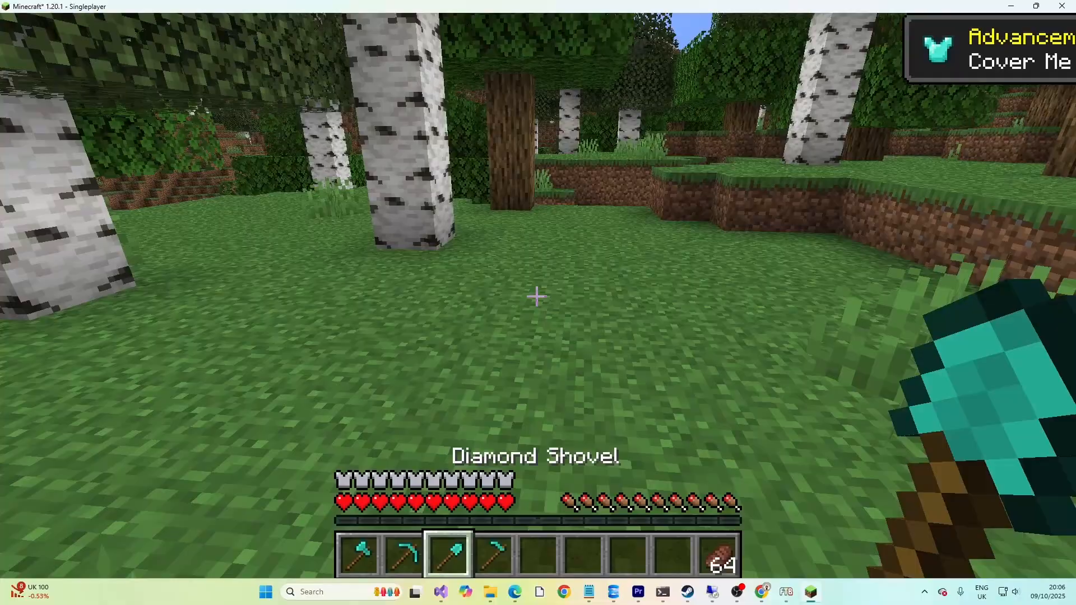
{"action": "left_click", "coordinate": [536, 297]}
{"action": "left_click", "coordinate": [536, 297]}
{"action": "left_click", "coordinate": [536, 296]}
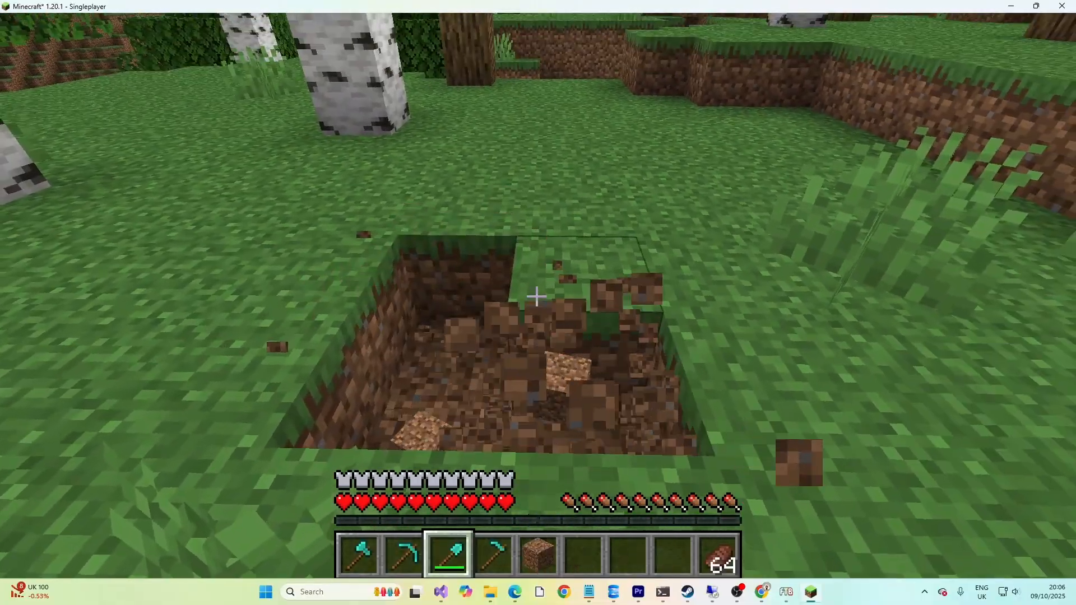
{"action": "left_click", "coordinate": [537, 296]}
{"action": "left_click", "coordinate": [536, 297]}
{"action": "left_click", "coordinate": [536, 296]}
{"action": "left_click", "coordinate": [536, 296]}
{"action": "left_click", "coordinate": [537, 297]}
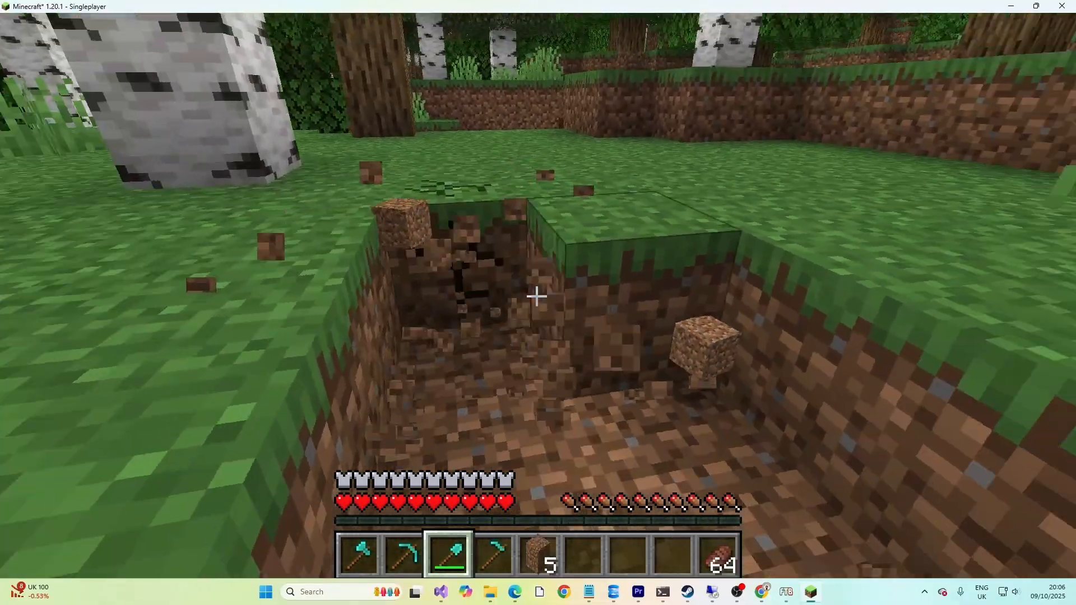
{"action": "left_click", "coordinate": [537, 297]}
{"action": "left_click", "coordinate": [536, 296]}
{"action": "left_click", "coordinate": [536, 297]}
{"action": "left_click", "coordinate": [536, 296]}
{"action": "left_click", "coordinate": [536, 296]}
{"action": "left_click", "coordinate": [537, 296]}
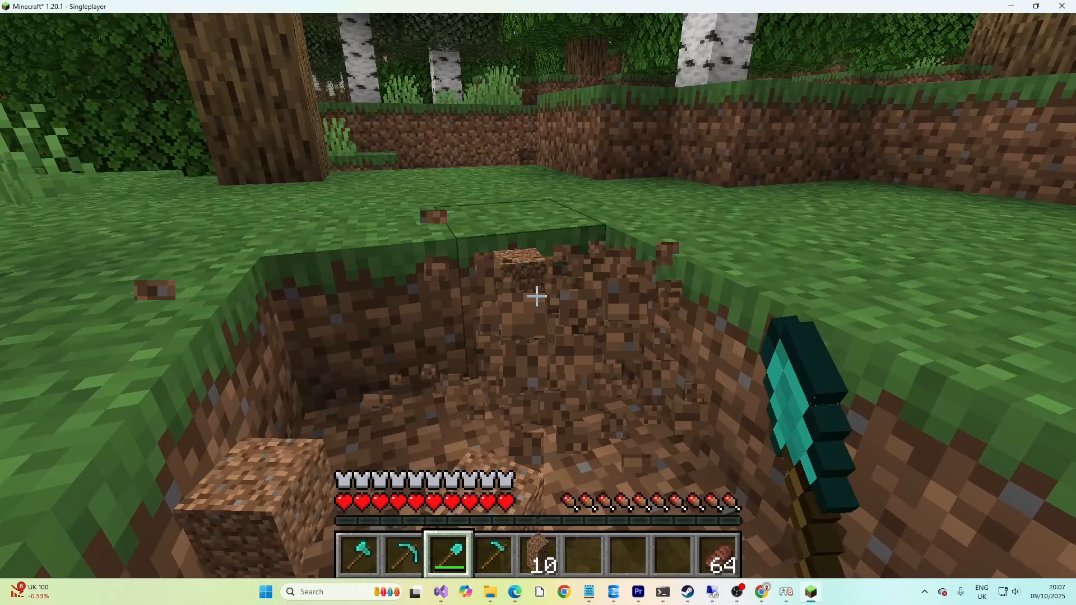
{"action": "left_click", "coordinate": [537, 297]}
{"action": "left_click", "coordinate": [536, 296]}
{"action": "left_click", "coordinate": [536, 297]}
Chop the nearby oak tree's trunk with the Diamond Axe and collect the logs
{"action": "key", "text": "1"}
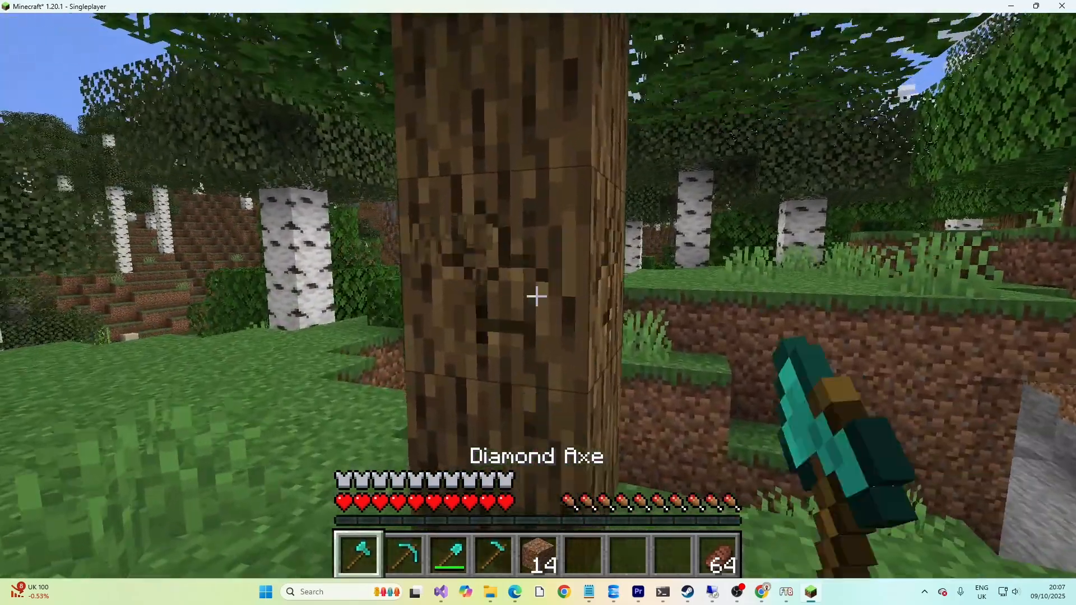
{"action": "left_click", "coordinate": [536, 297]}
{"action": "left_click", "coordinate": [536, 297]}
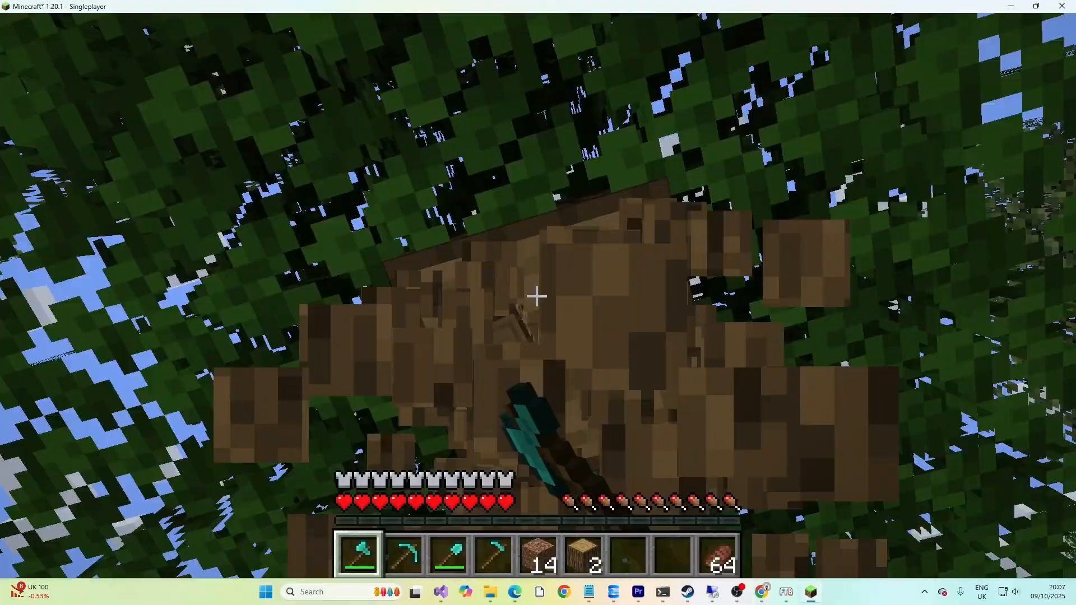
{"action": "left_click", "coordinate": [536, 297]}
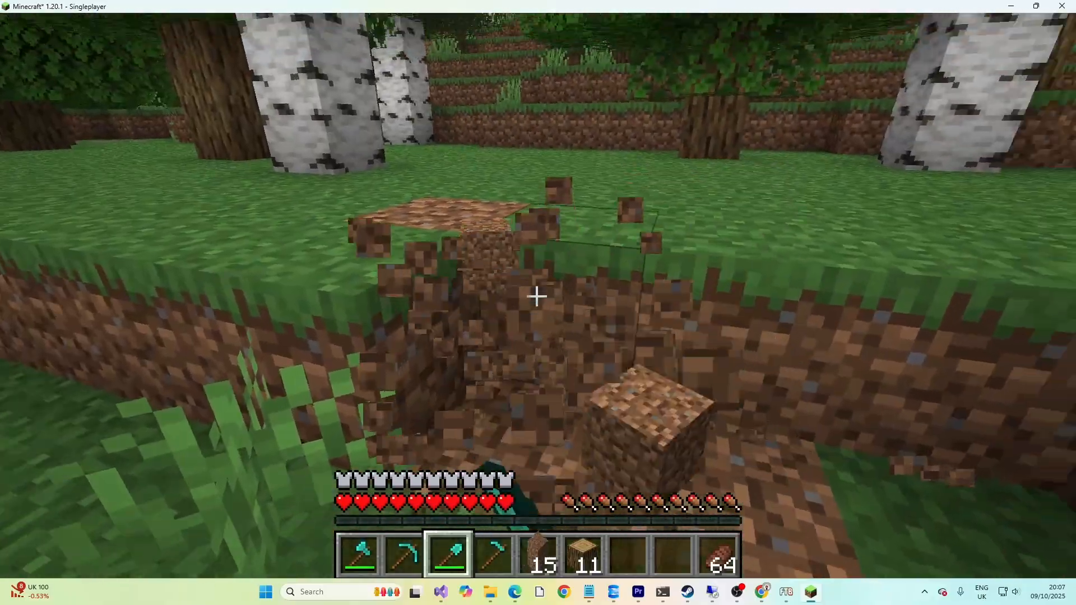
Dig more dirt blocks out of the grass ledge with the Diamond Shovel
{"action": "left_click", "coordinate": [536, 296]}
{"action": "key", "text": "w"}
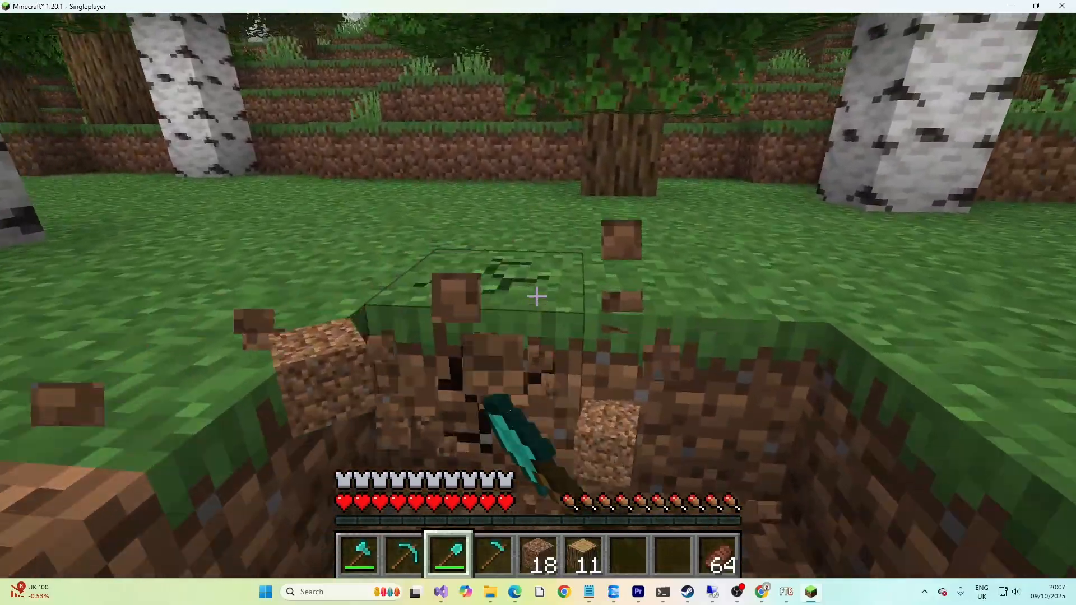
{"action": "left_click", "coordinate": [536, 296]}
{"action": "key", "text": "w"}
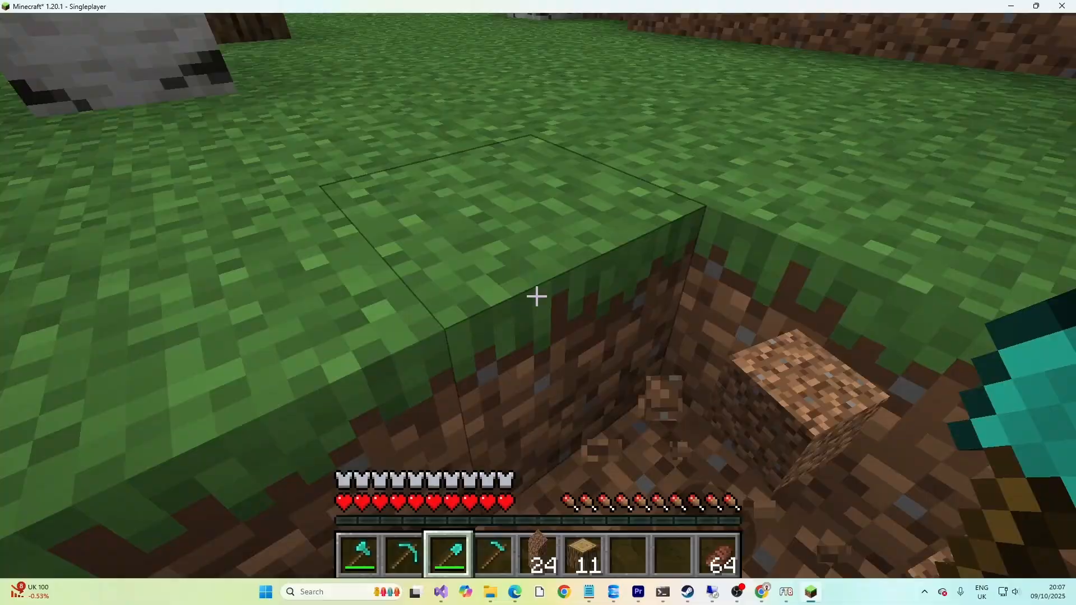
Kill the cows among the trees with the Diamond Axe and collect their leather and raw beef
{"action": "key", "text": "w"}
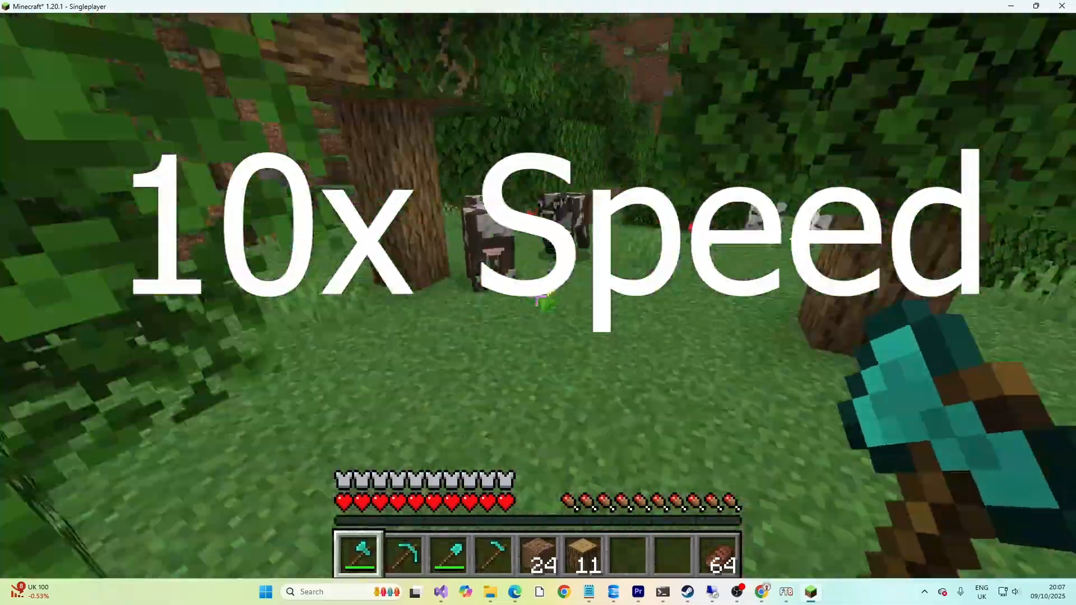
{"action": "left_click", "coordinate": [536, 296]}
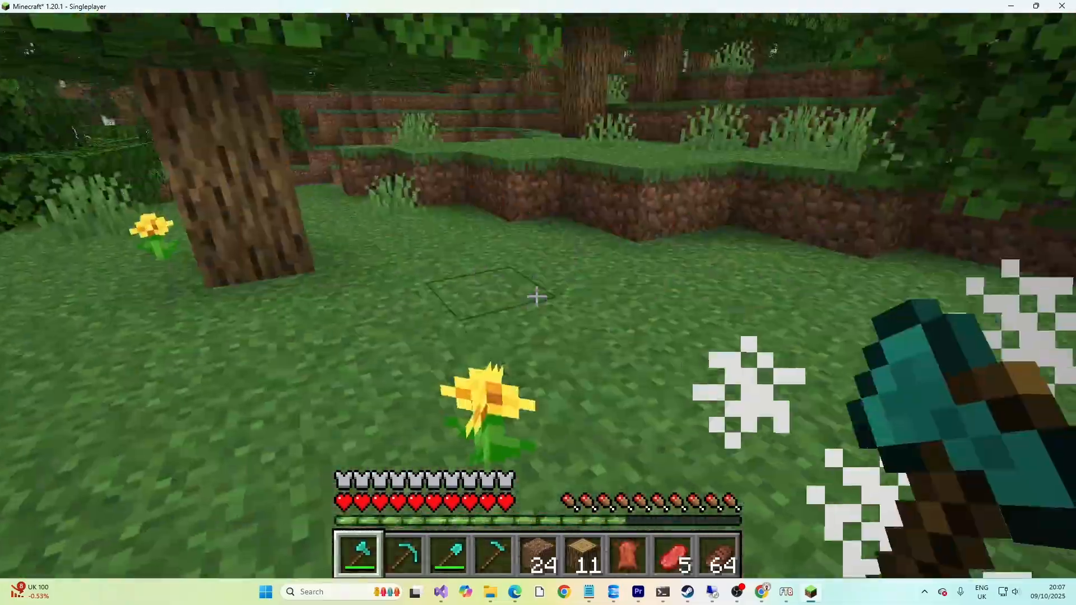
Chop down the oak tree beside the dirt ledge with the Diamond Axe and collect its logs
{"action": "key", "text": "w"}
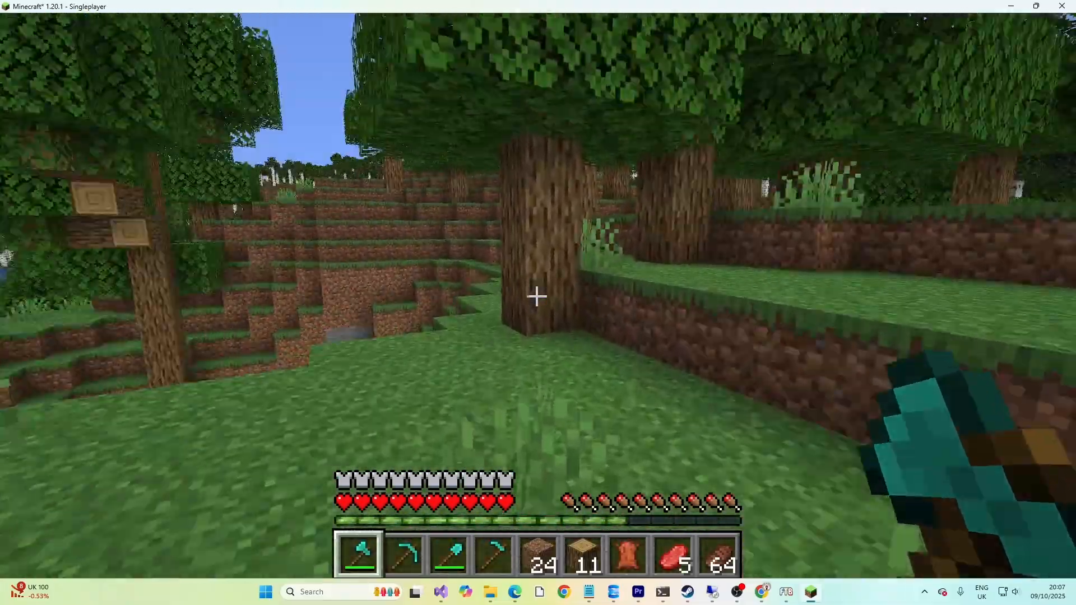
{"action": "key", "text": "w"}
{"action": "left_click", "coordinate": [536, 296]}
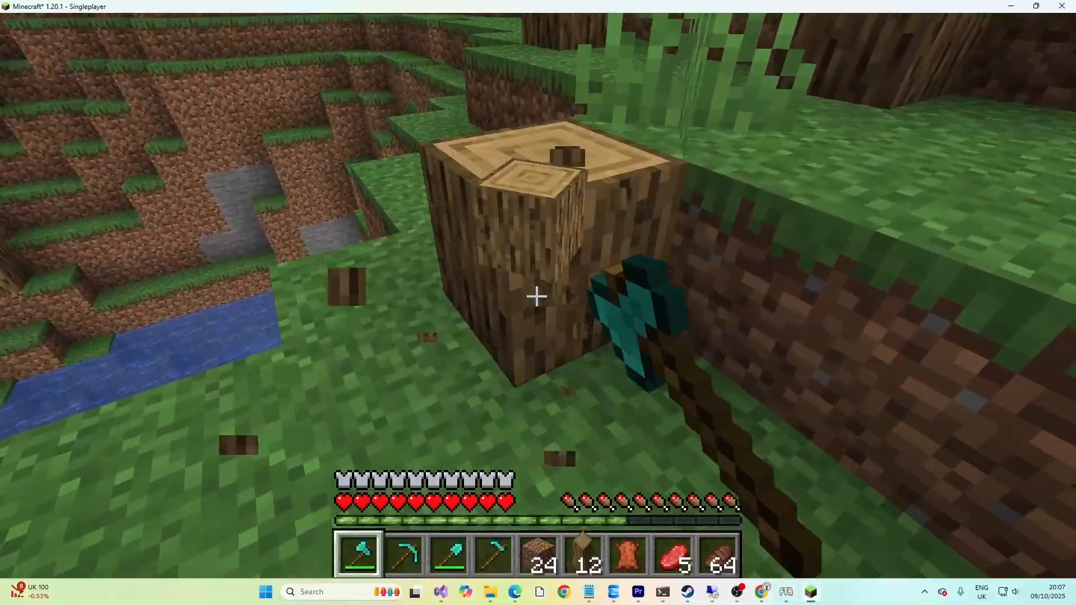
{"action": "left_click", "coordinate": [536, 297]}
{"action": "key", "text": "w"}
{"action": "left_click", "coordinate": [536, 297]}
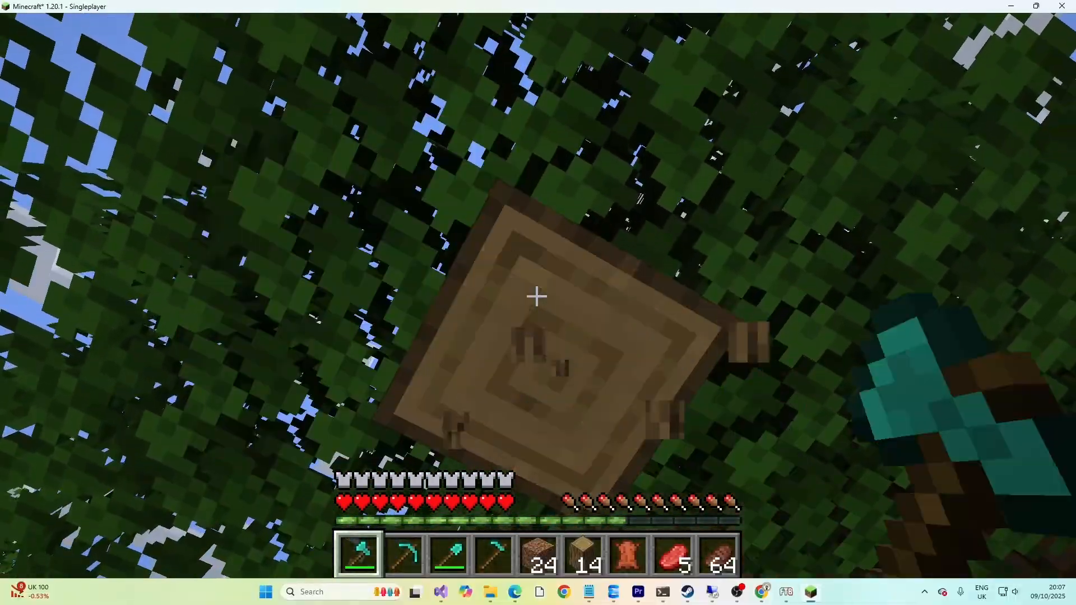
{"action": "left_click", "coordinate": [536, 297]}
{"action": "left_click", "coordinate": [536, 296]}
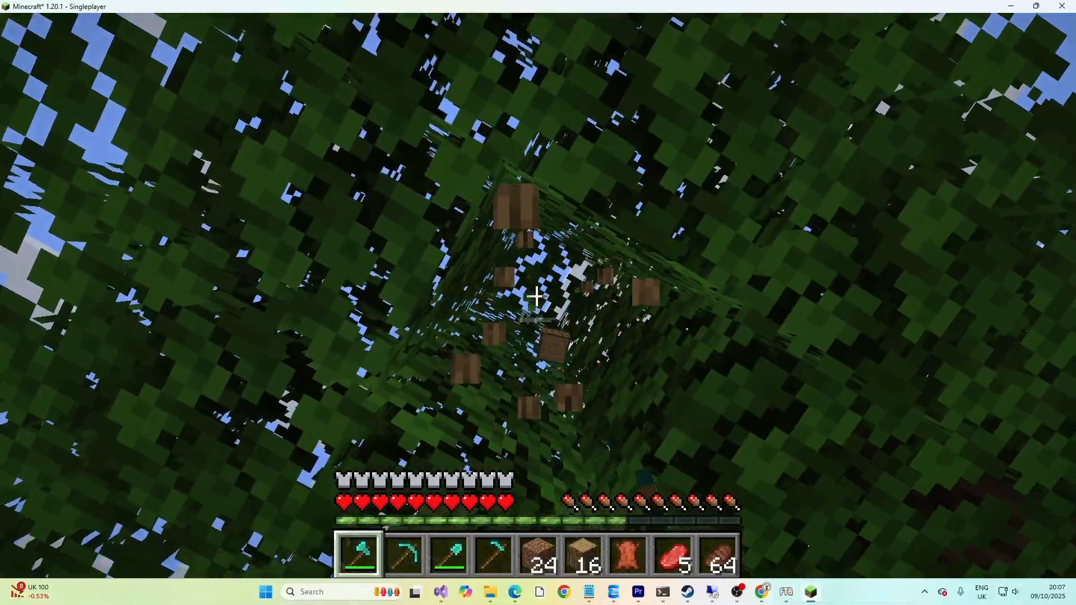
End the logged session with the /stopsession command and leave the Minecraft game
{"action": "key", "text": "slash"}
{"action": "type", "text": "s"}
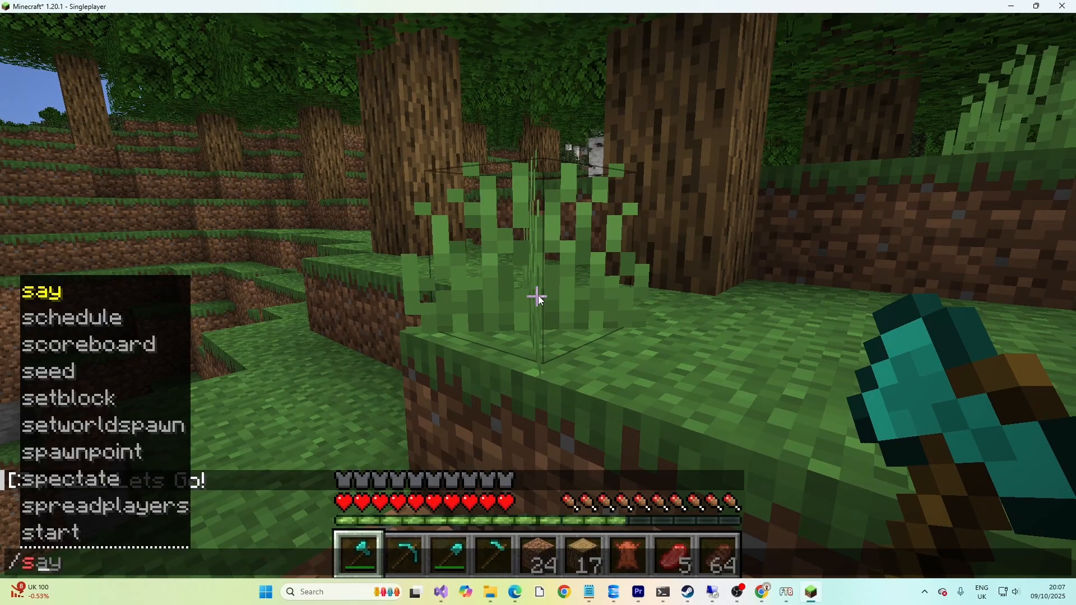
{"action": "type", "text": "ayt"}
{"action": "key", "text": "Down"}
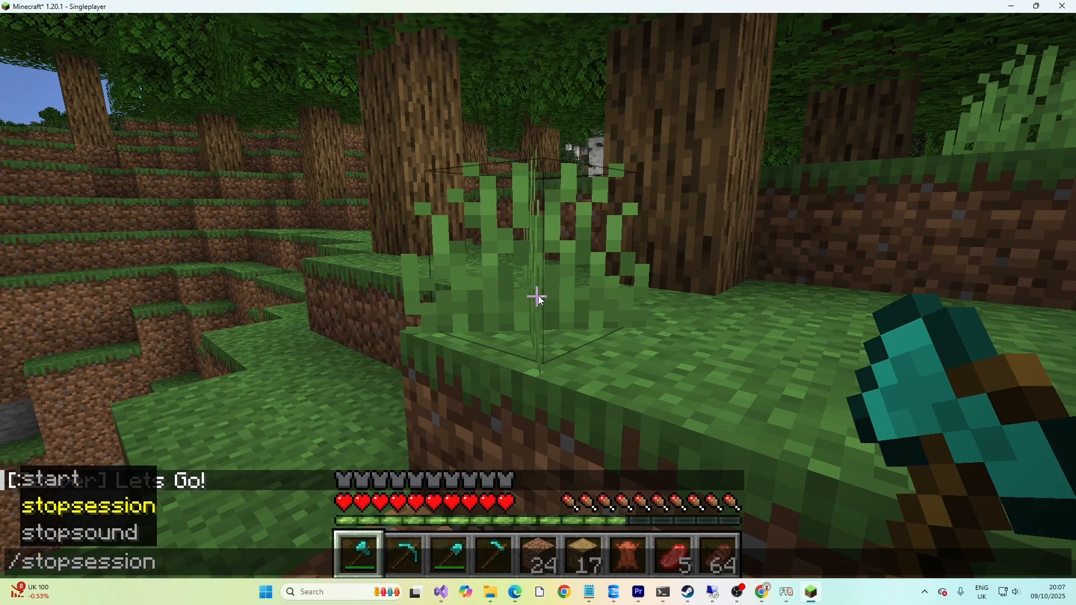
{"action": "key", "text": "Return"}
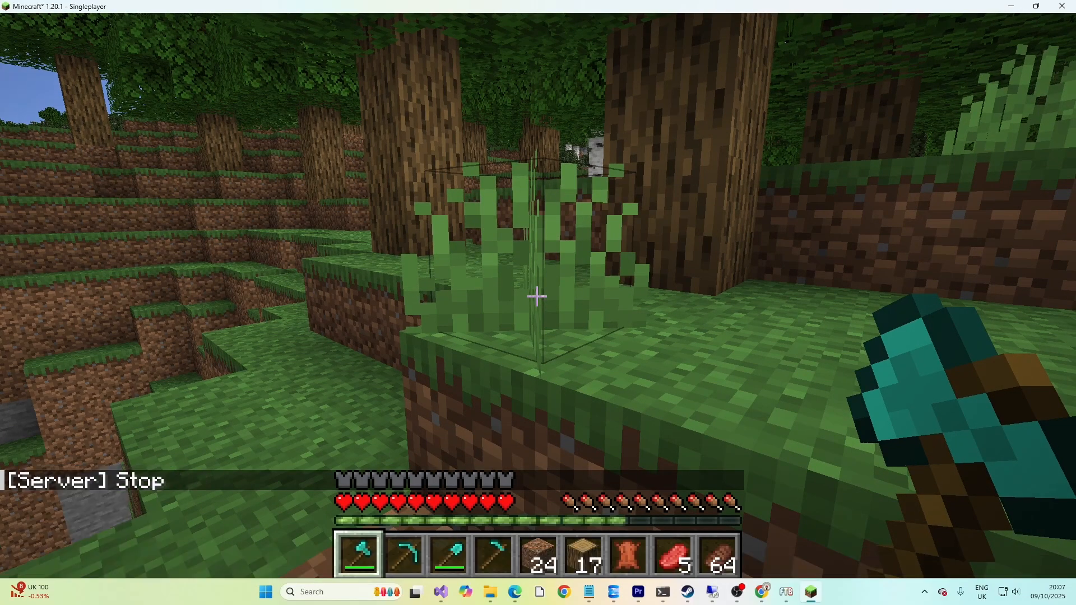
{"action": "key", "text": "Escape"}
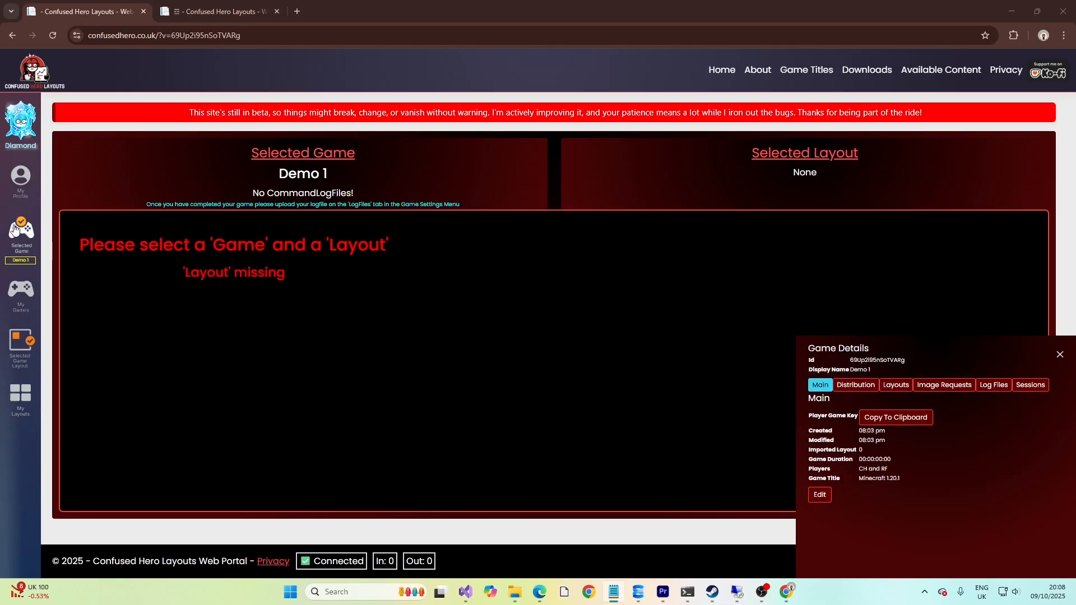
Switch to Adobe Premiere Pro and create a project and sequence named Demo1 in the Tutorials - InEdit\Demos\Demo 1 folder
{"action": "left_click", "coordinate": [14, 228]}
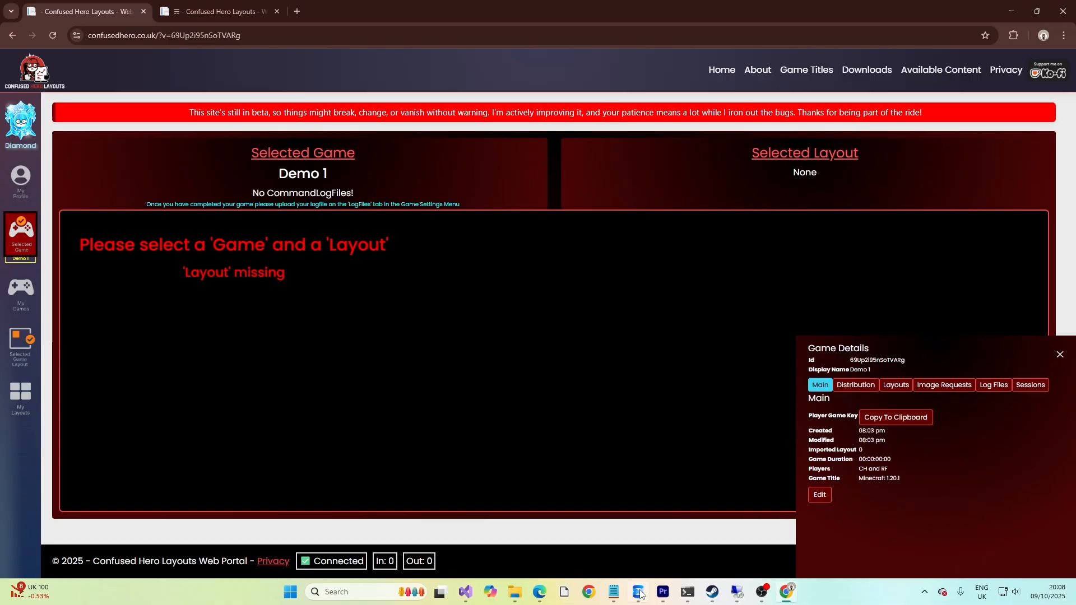
{"action": "left_click", "coordinate": [661, 597]}
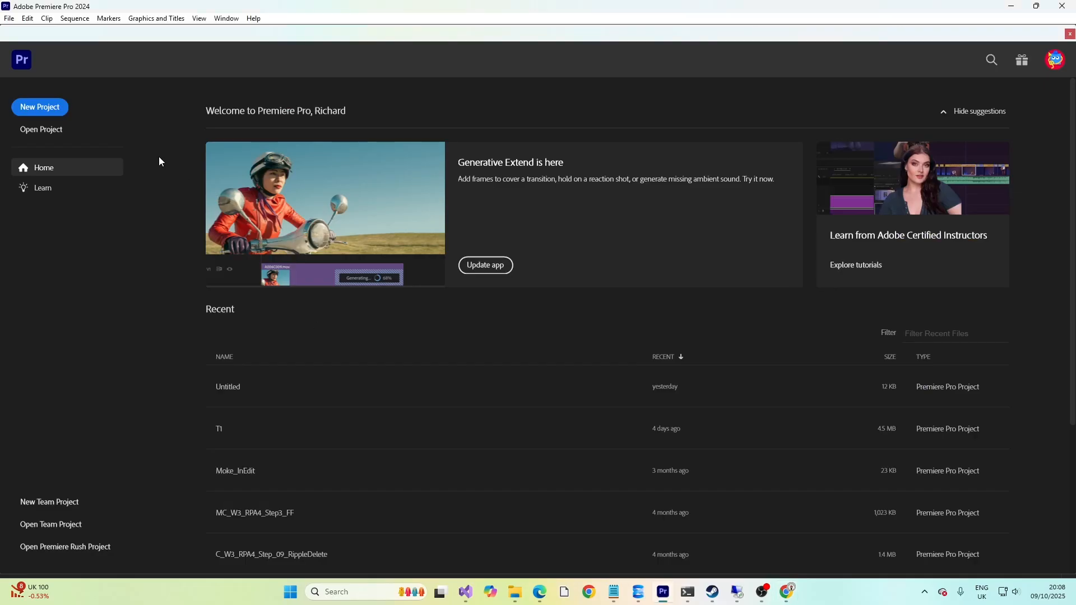
{"action": "left_click", "coordinate": [43, 108]}
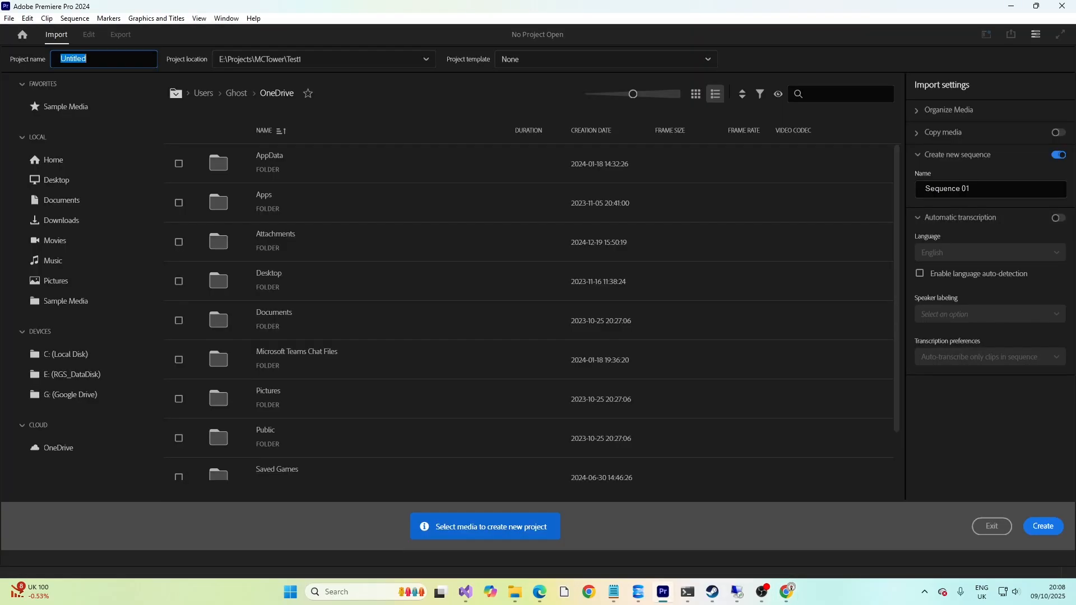
{"action": "type", "text": "1"}
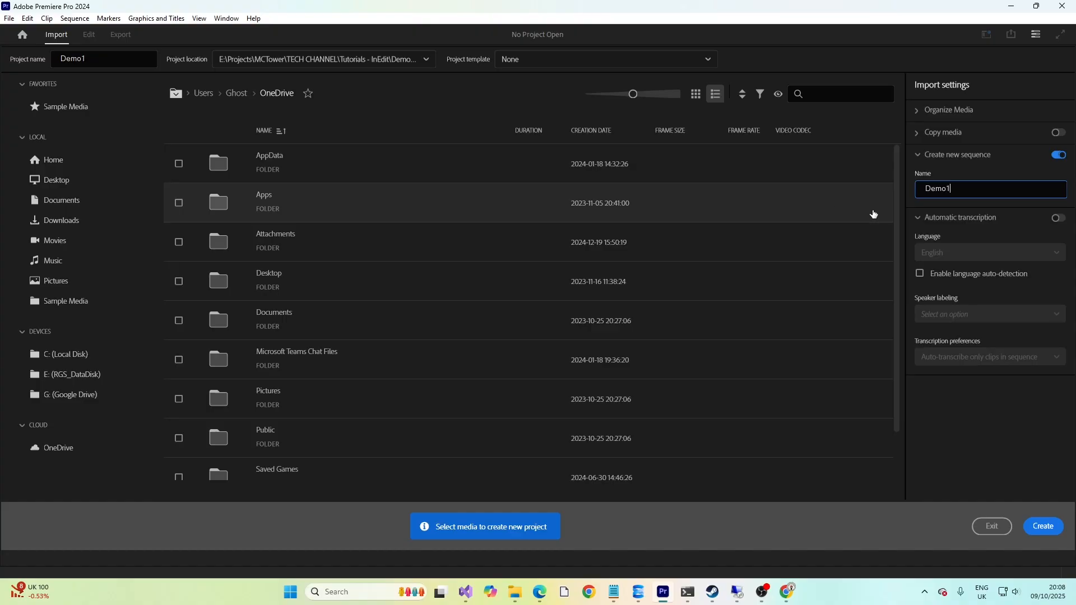
{"action": "left_click", "coordinate": [1040, 530]}
{"action": "left_click", "coordinate": [116, 204]}
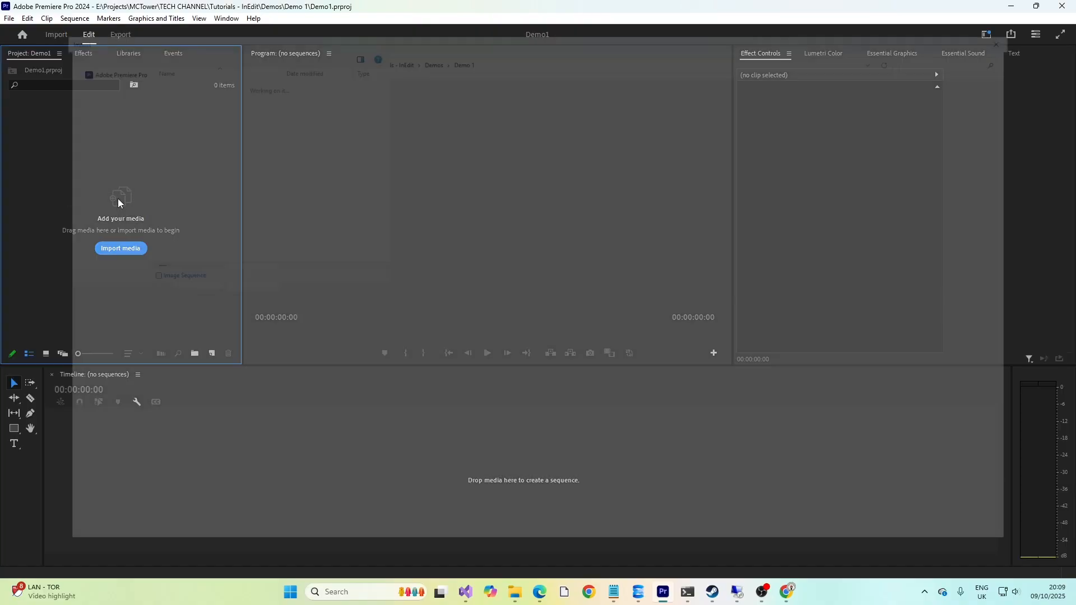
{"action": "left_click", "coordinate": [981, 557]}
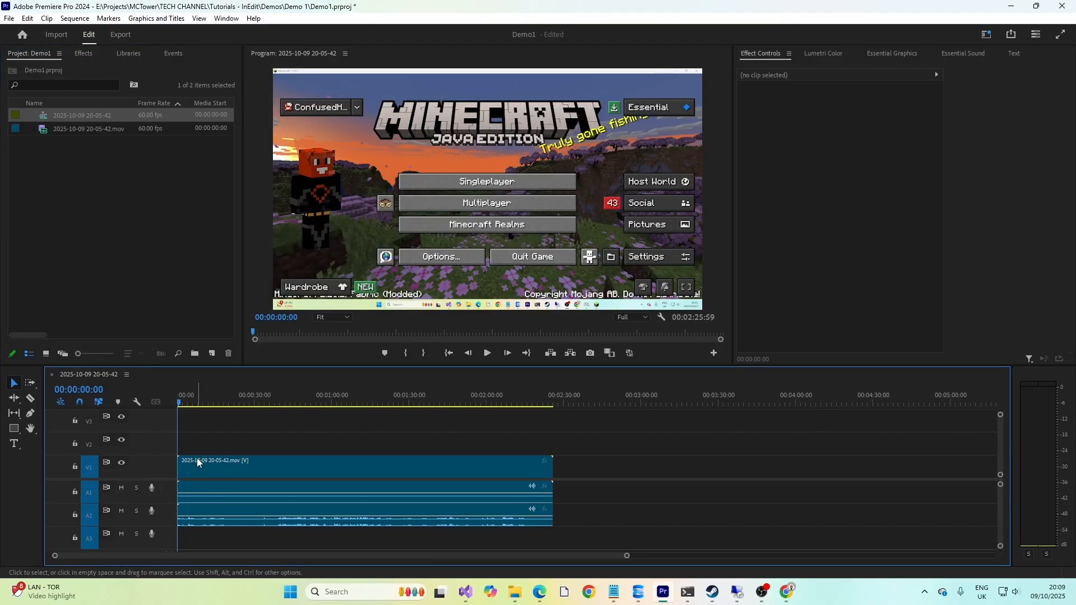
{"action": "left_click_drag", "start_coordinate": [234, 464], "coordinate": [338, 469]}
Split the recording at 00:01:29:34 and delete the part before the cut
{"action": "left_click_drag", "start_coordinate": [308, 402], "coordinate": [409, 413]}
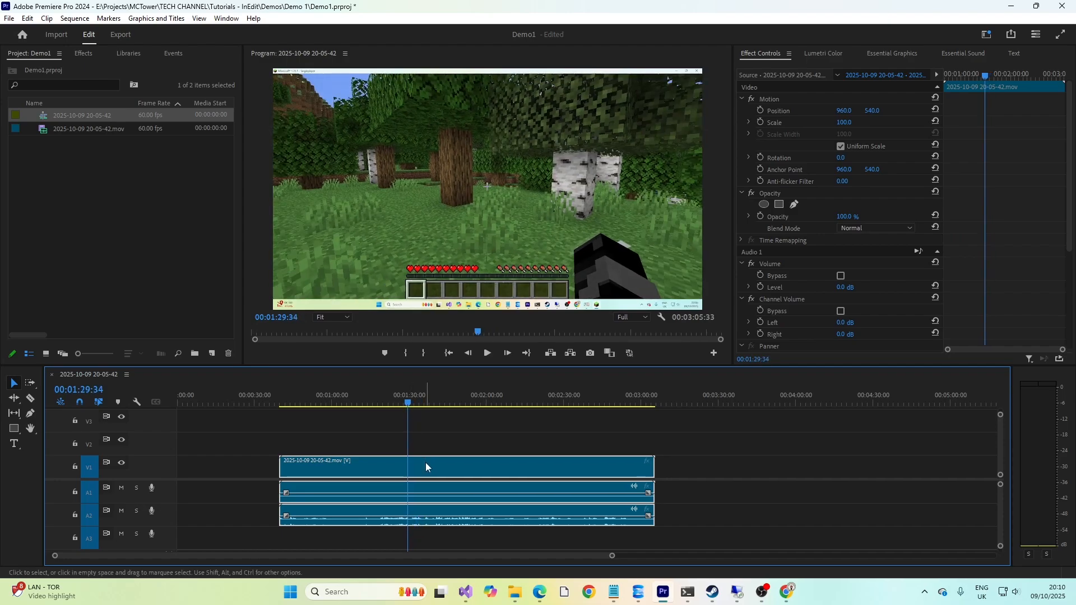
{"action": "key", "text": "ctrl+k"}
{"action": "key", "text": "Delete"}
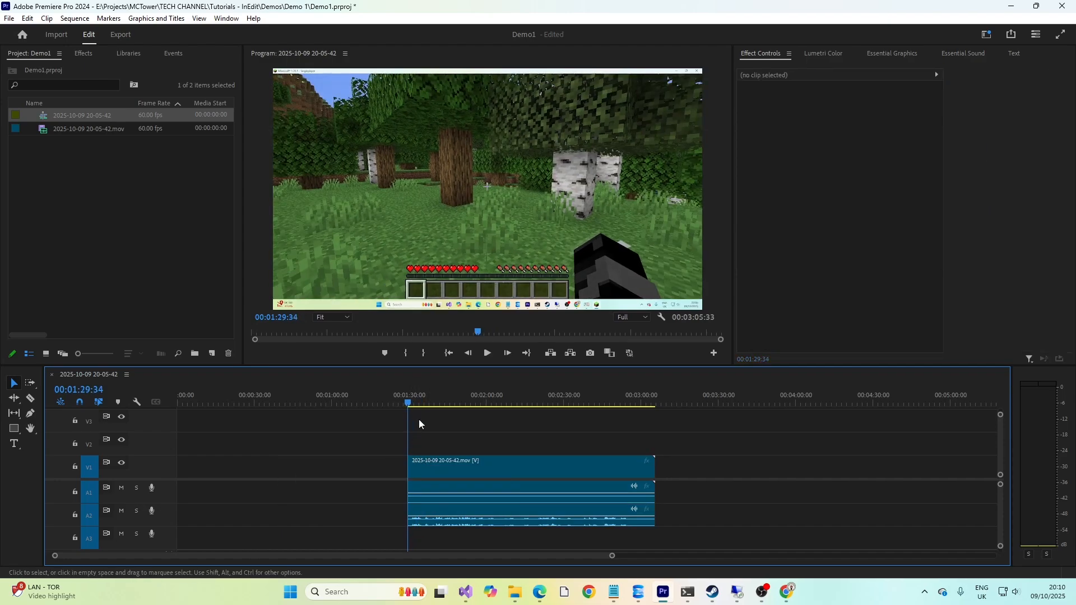
Split the recording at 00:02:56:06, on the Saving world screen, and delete the part after the cut
{"action": "left_click_drag", "start_coordinate": [412, 403], "coordinate": [630, 426]}
{"action": "left_click", "coordinate": [644, 473]}
{"action": "key", "text": "ctrl+k"}
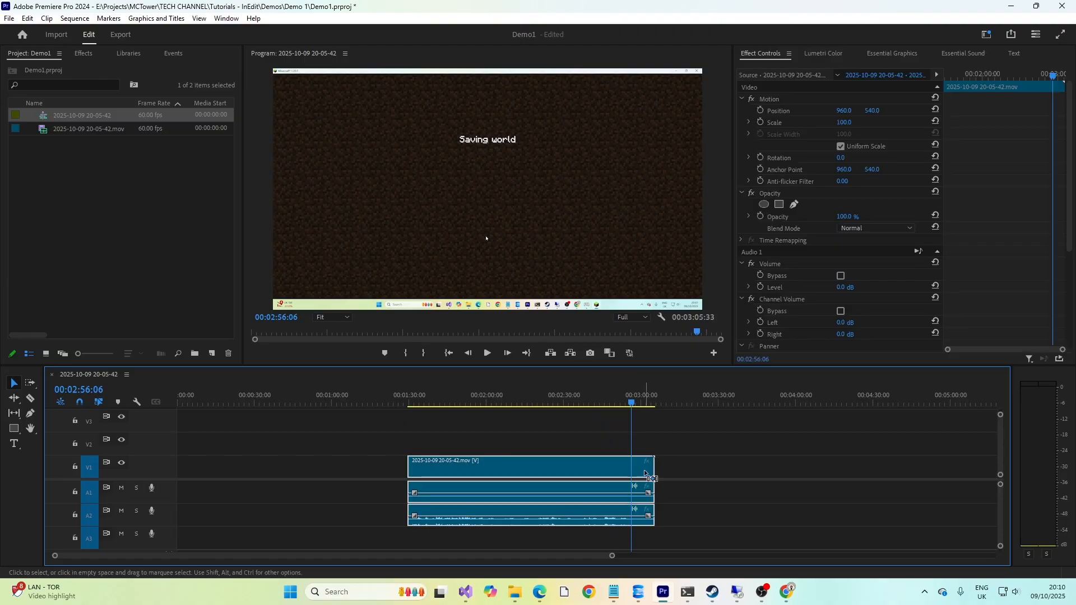
{"action": "key", "text": "Delete"}
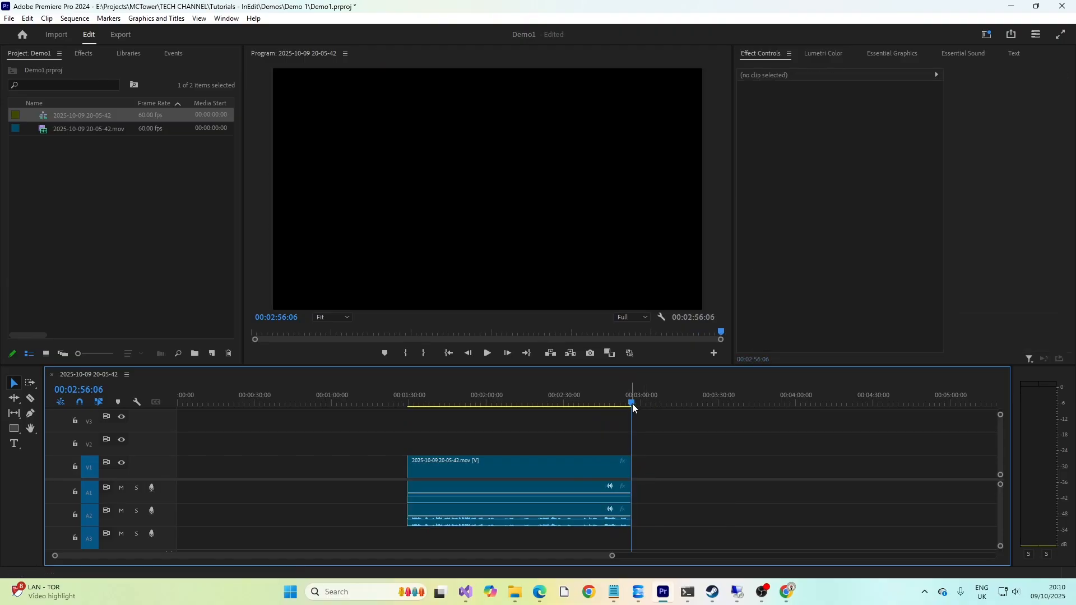
Add a timeline marker at 00:01:36:36, the first frame showing the "[Server] Lets Go!" chat message
{"action": "left_click_drag", "start_coordinate": [634, 408], "coordinate": [427, 406]}
{"action": "mouse_move", "coordinate": [540, 593]}
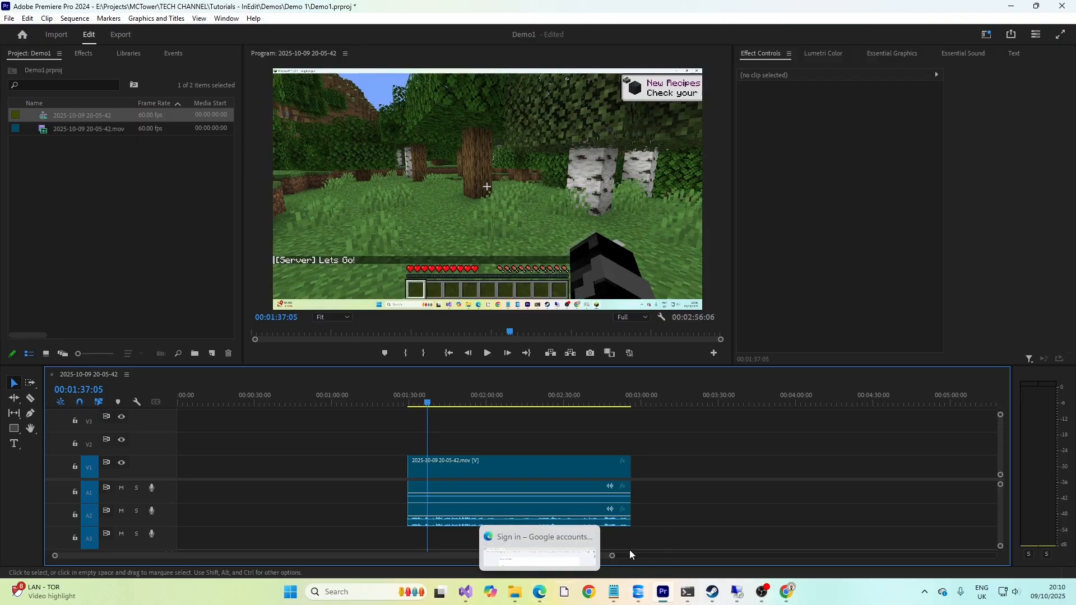
{"action": "left_click_drag", "start_coordinate": [612, 556], "coordinate": [343, 567]}
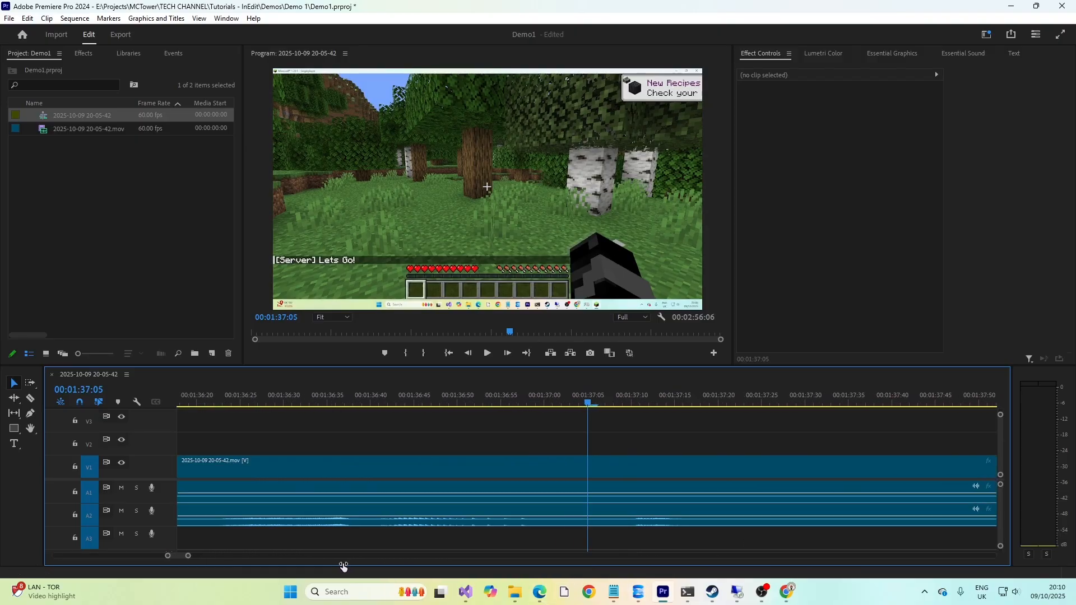
{"action": "mouse_move", "coordinate": [459, 604]}
{"action": "key", "text": "Left"}
{"action": "key", "text": "Left"}
{"action": "key", "text": "Left"}
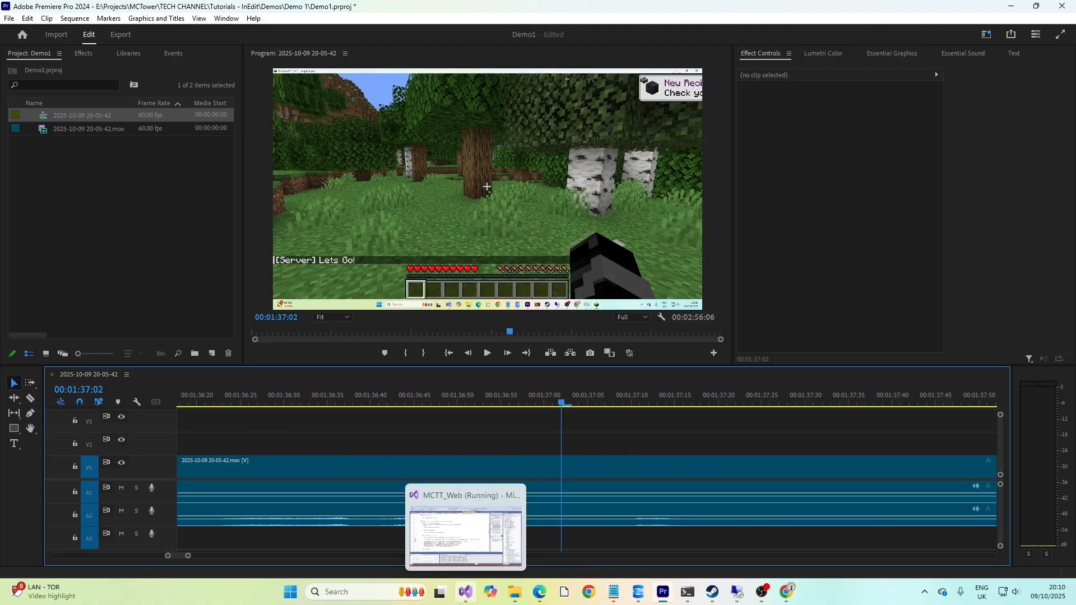
{"action": "key", "text": "Left"}
{"action": "key", "text": "Left"}
{"action": "key", "text": "Left"}
{"action": "key", "text": "Left"}
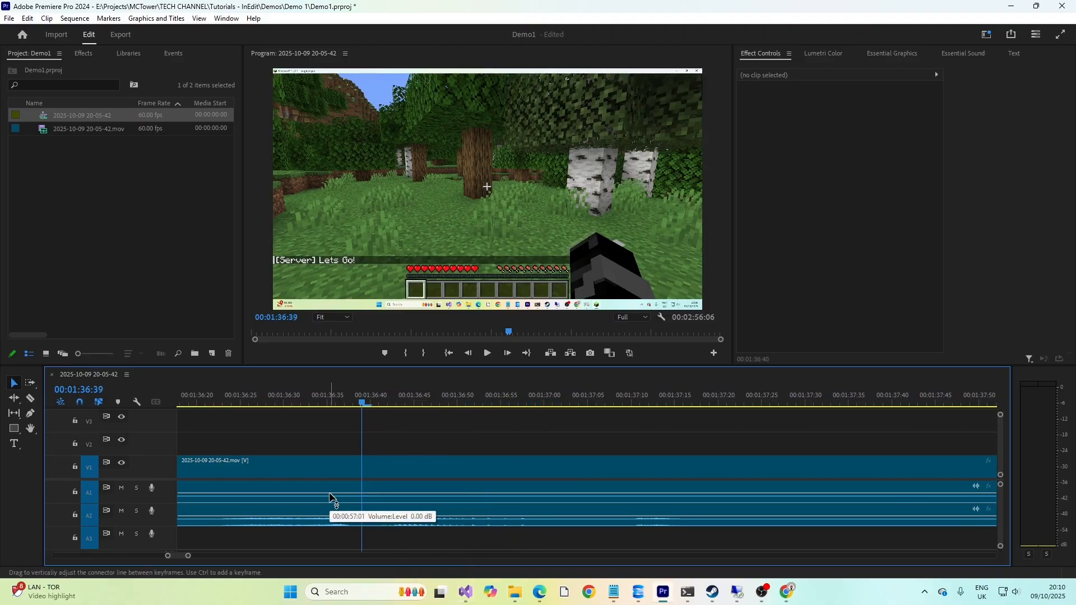
{"action": "key", "text": "Left"}
{"action": "key", "text": "Left"}
{"action": "key", "text": "Left"}
{"action": "key", "text": "Left"}
{"action": "key", "text": "Left"}
{"action": "key", "text": "Left"}
{"action": "key", "text": "Left"}
{"action": "key", "text": "Left"}
{"action": "key", "text": "Left"}
{"action": "key", "text": "Left"}
{"action": "key", "text": "Left"}
{"action": "key", "text": "Left"}
{"action": "key", "text": "Left"}
{"action": "key", "text": "Left"}
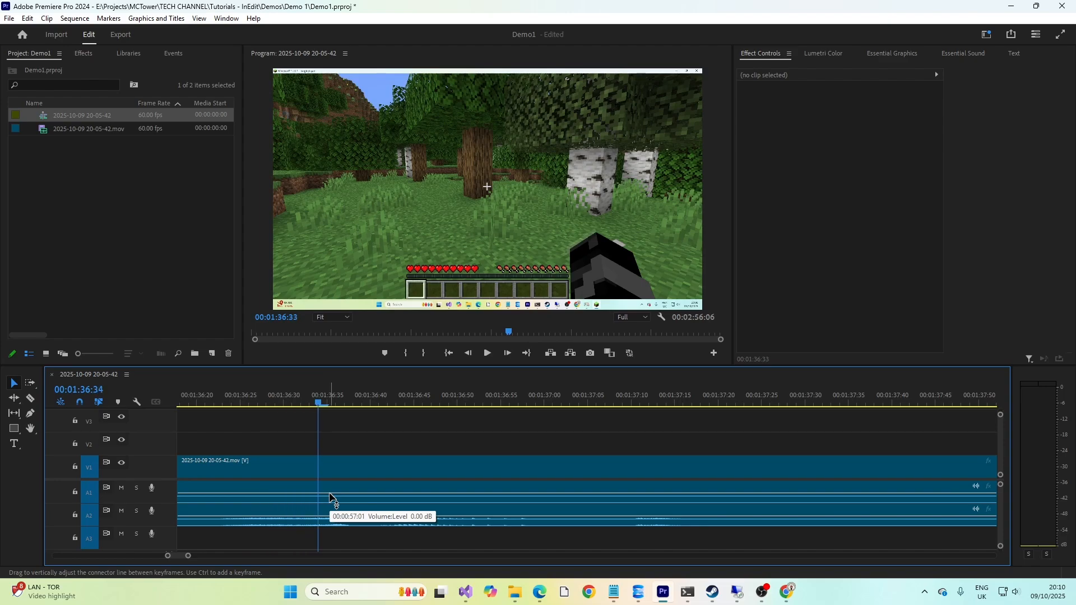
{"action": "key", "text": "Right"}
{"action": "key", "text": "Right"}
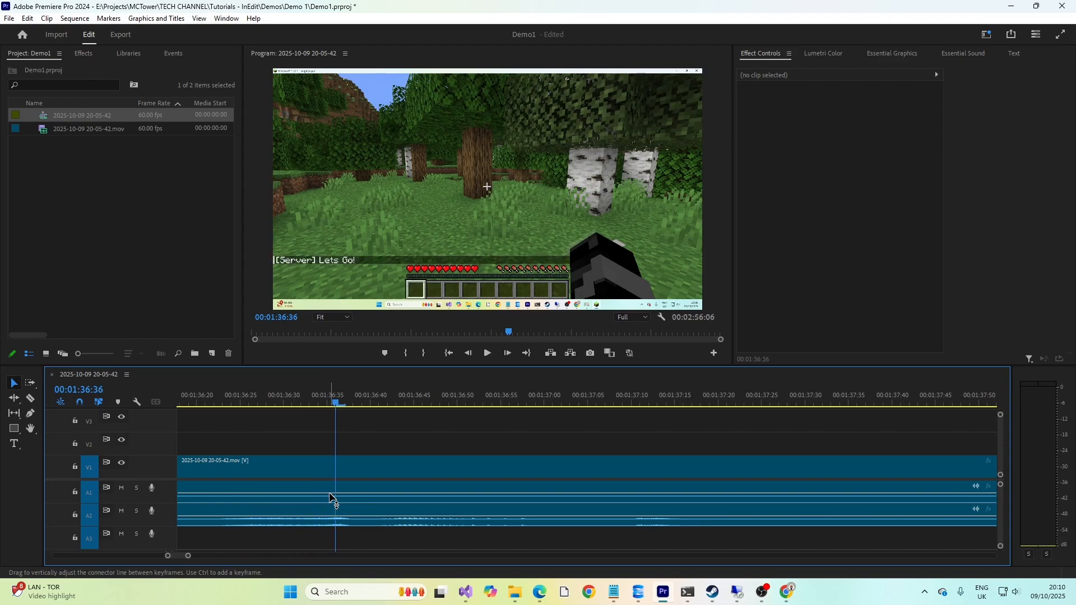
{"action": "key", "text": "Left"}
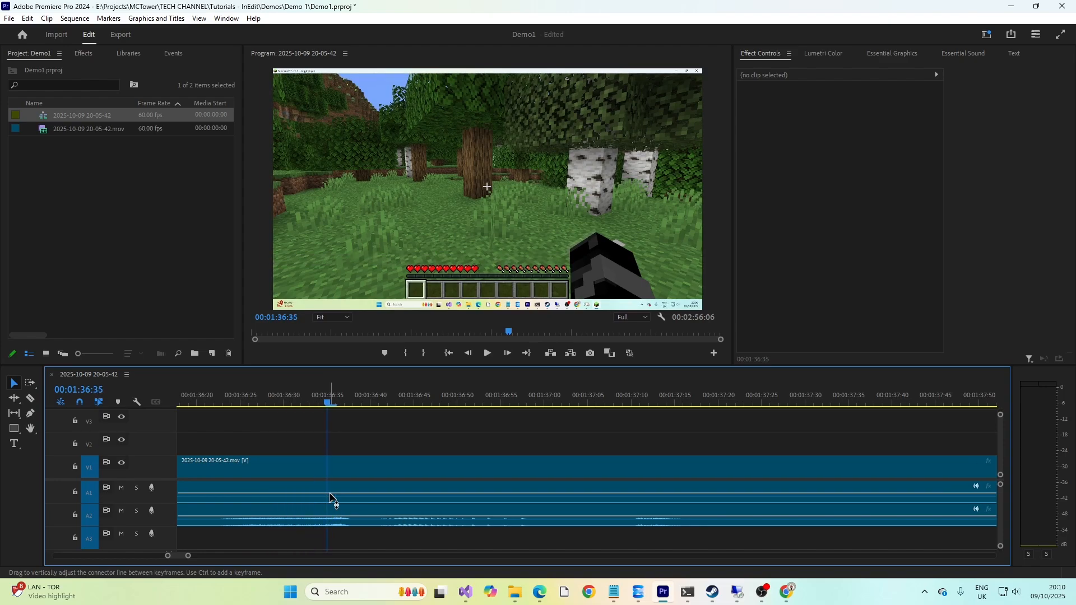
{"action": "key", "text": "Right"}
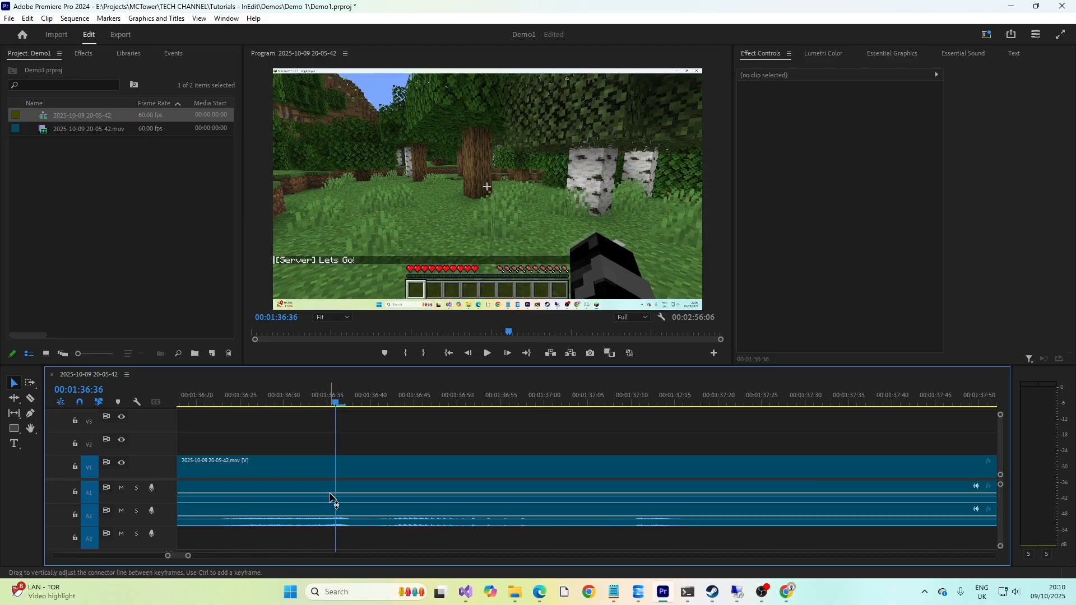
{"action": "right_click", "coordinate": [333, 399]}
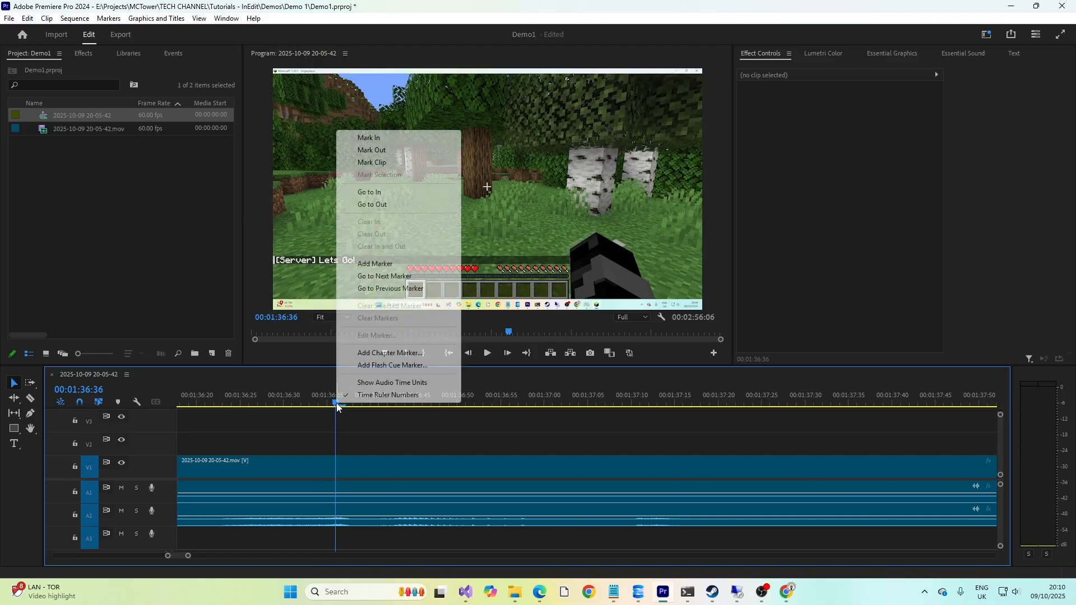
{"action": "left_click", "coordinate": [375, 264]}
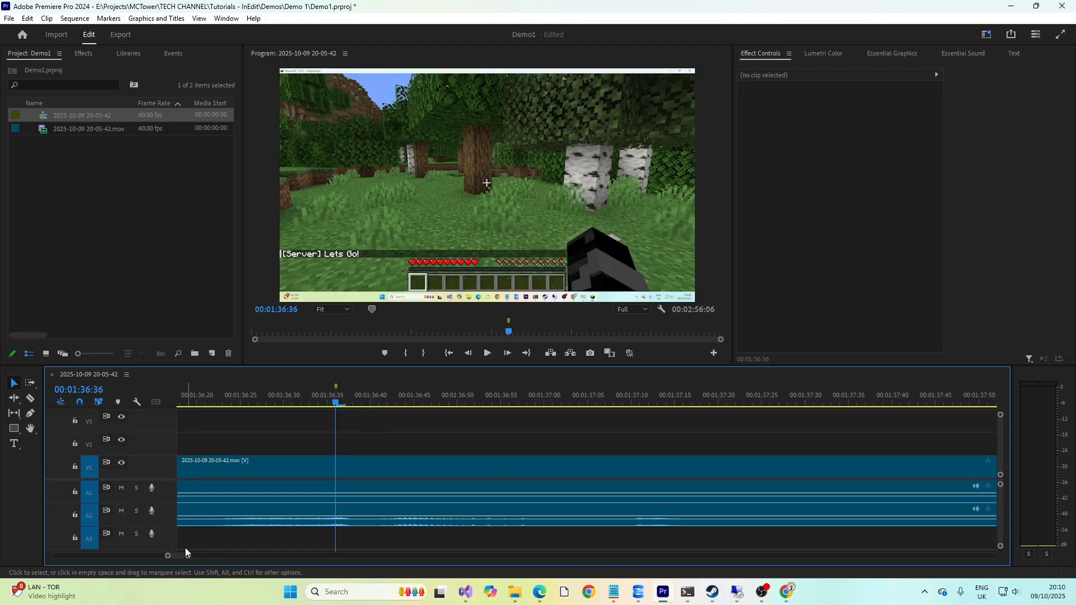
Copy the playhead timecode of the session start marker from the program monitor
{"action": "left_click", "coordinate": [278, 309]}
{"action": "right_click", "coordinate": [278, 310]}
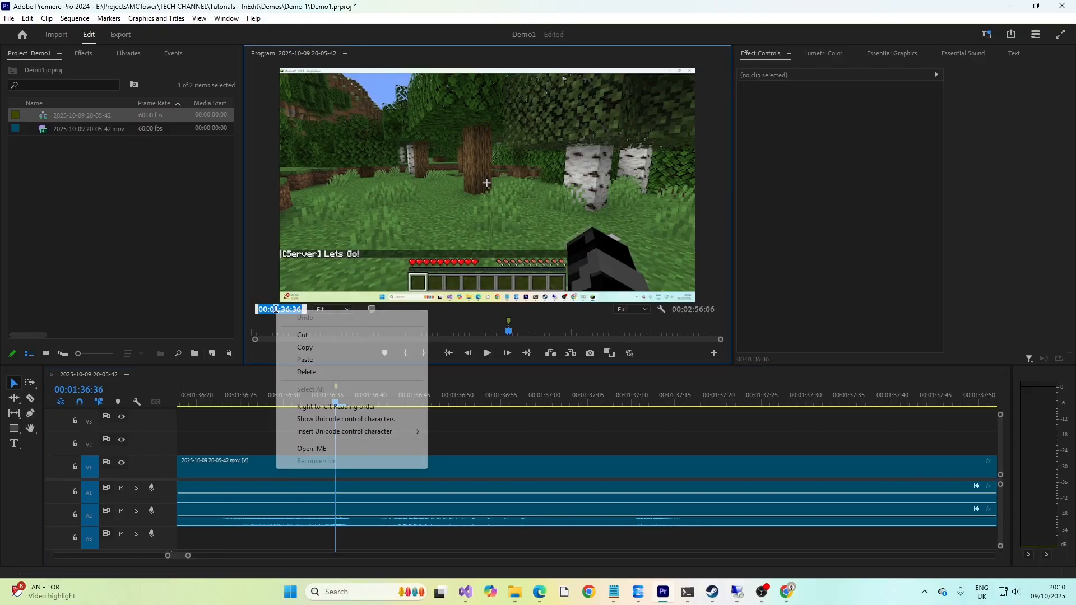
{"action": "left_click", "coordinate": [308, 348]}
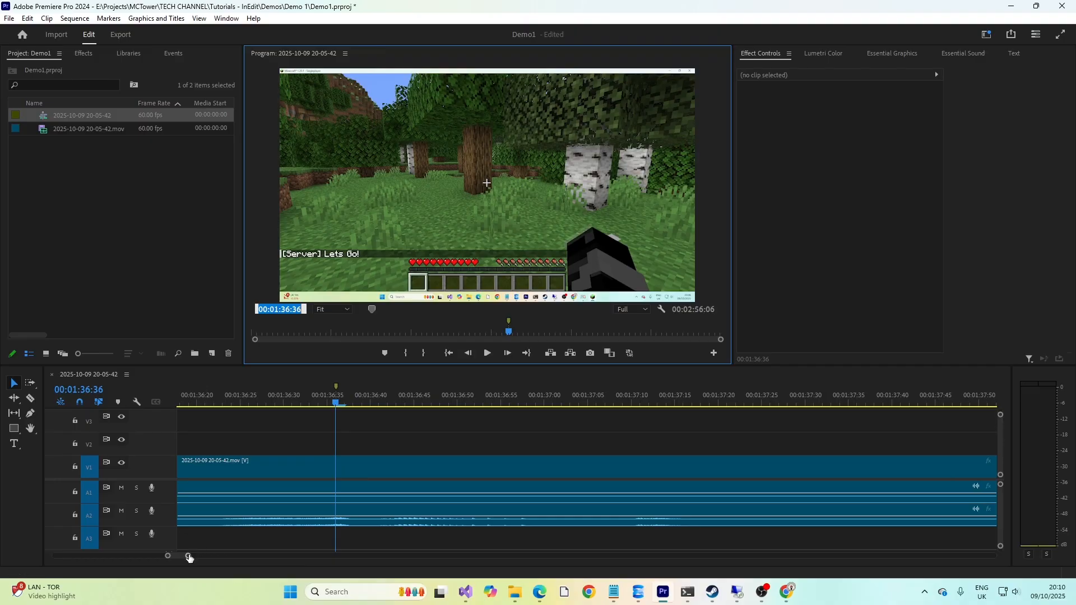
Add a timeline marker at 00:02:49:56, the first frame showing the "[Server] Stop" chat message
{"action": "left_click_drag", "start_coordinate": [189, 557], "coordinate": [406, 573]}
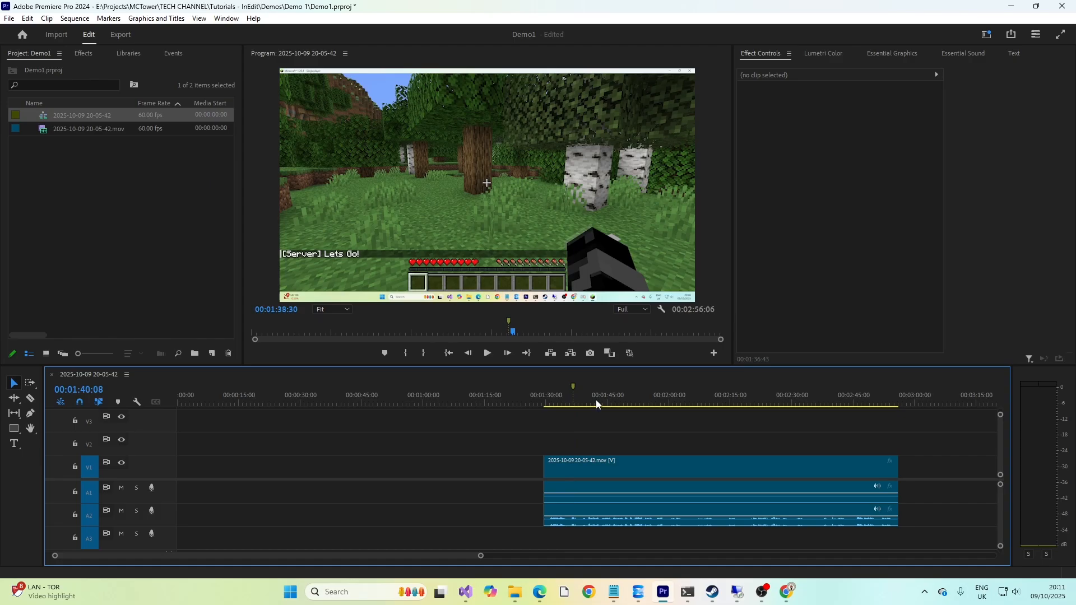
{"action": "left_click_drag", "start_coordinate": [598, 405], "coordinate": [869, 404]}
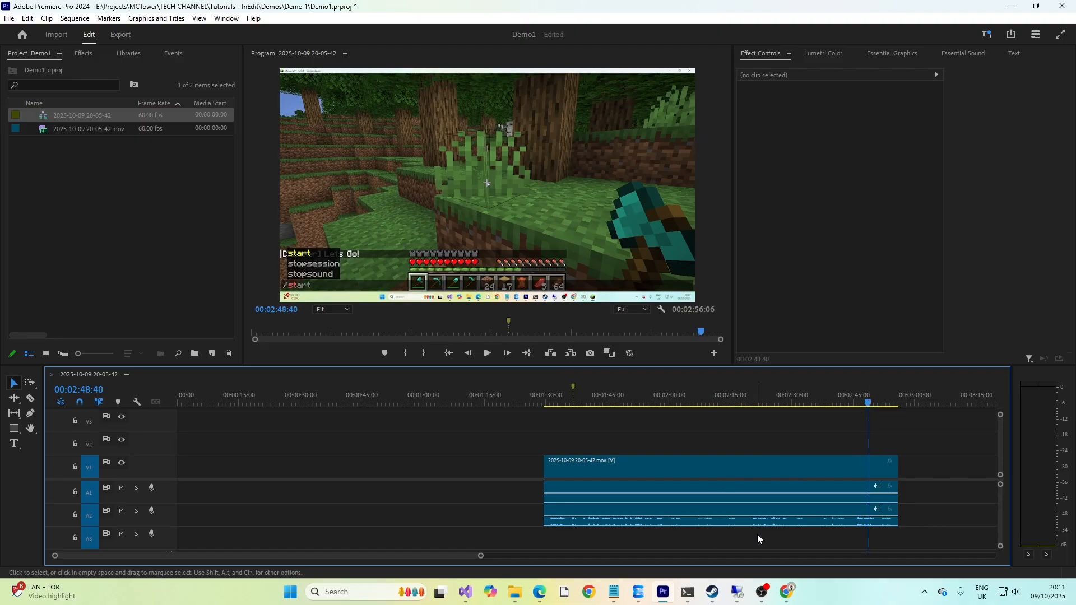
{"action": "key", "text": "Right"}
{"action": "key", "text": "Right"}
{"action": "key", "text": "Right"}
{"action": "key", "text": "Right"}
{"action": "key", "text": "Right"}
{"action": "key", "text": "Right"}
{"action": "key", "text": "Right"}
{"action": "key", "text": "Right"}
{"action": "key", "text": "shift+Right"}
{"action": "key", "text": "shift+Right"}
{"action": "key", "text": "shift+Right"}
{"action": "key", "text": "shift+Right"}
{"action": "key", "text": "shift+Right"}
{"action": "key", "text": "shift+Right"}
{"action": "key", "text": "shift+Right"}
{"action": "key", "text": "shift+Right"}
{"action": "key", "text": "shift+Right"}
{"action": "key", "text": "shift+Right"}
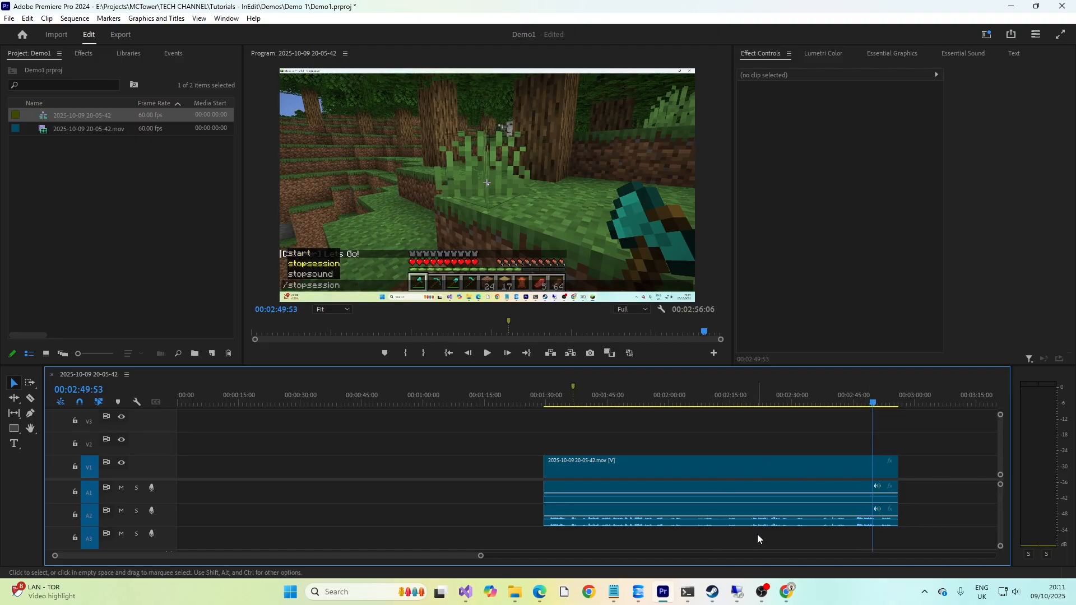
{"action": "key", "text": "Right"}
{"action": "key", "text": "Right"}
{"action": "key", "text": "Left"}
{"action": "key", "text": "Right"}
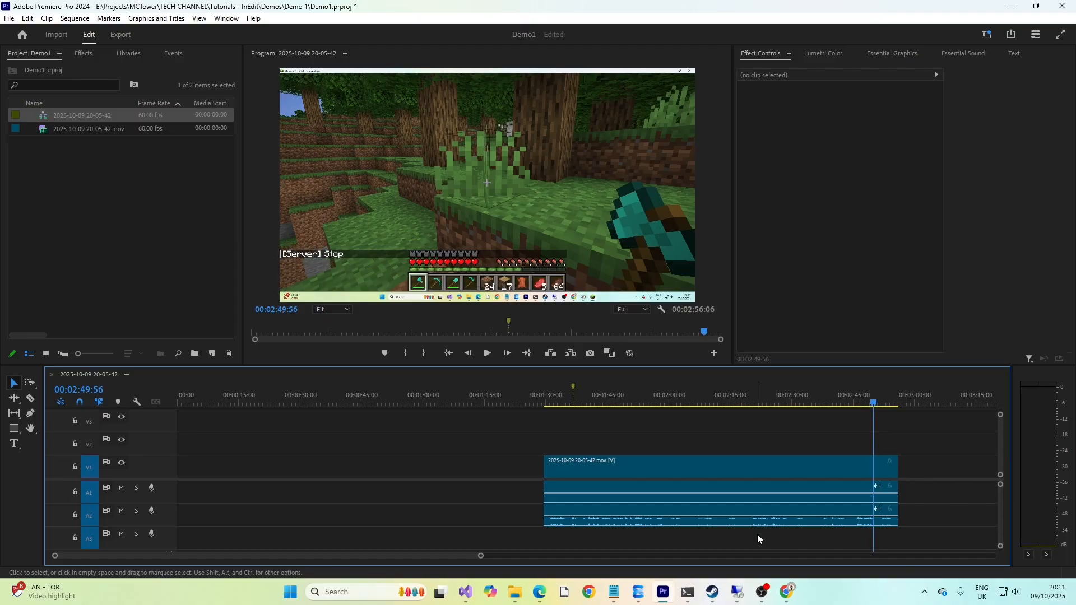
{"action": "right_click", "coordinate": [875, 400]}
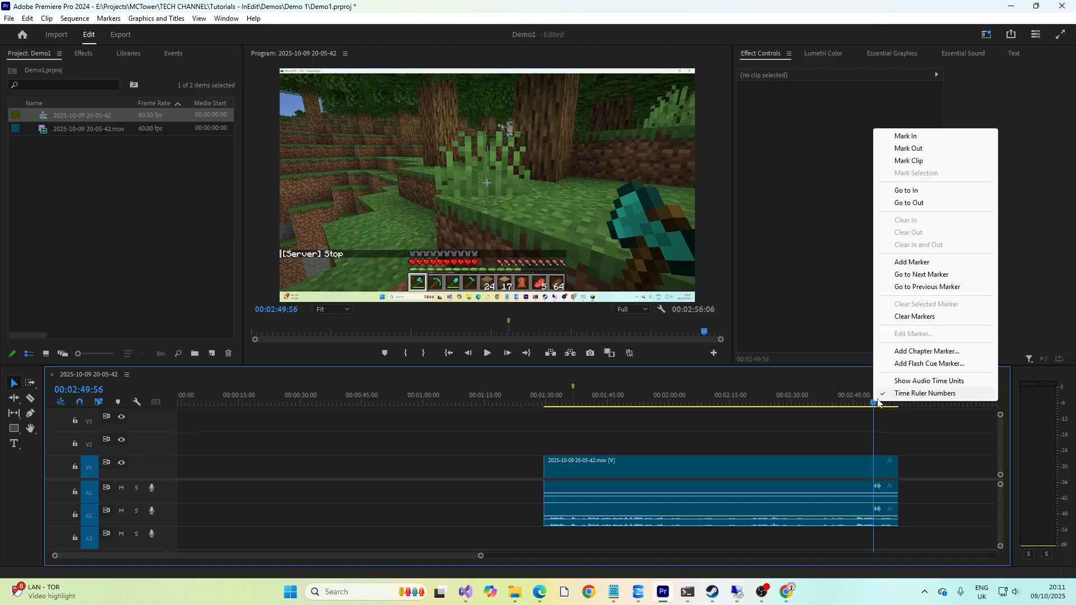
{"action": "left_click", "coordinate": [912, 263]}
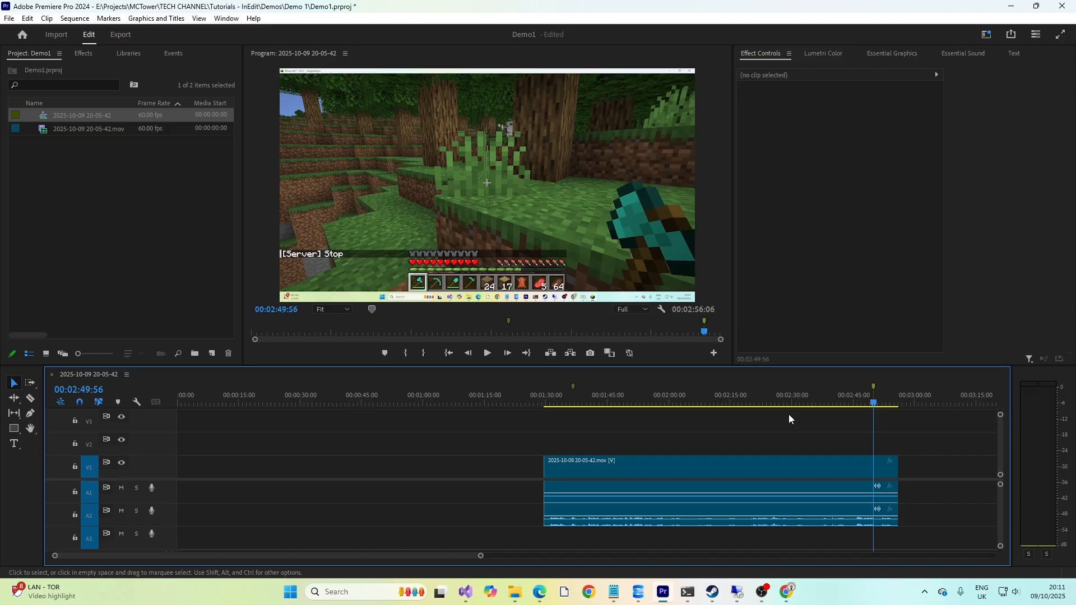
Switch to the Confused Hero Layouts site in Chrome and upload latest.log from the instance's logs folder as the Demo 1 game's log file
{"action": "left_click_drag", "start_coordinate": [320, 556], "coordinate": [360, 562]}
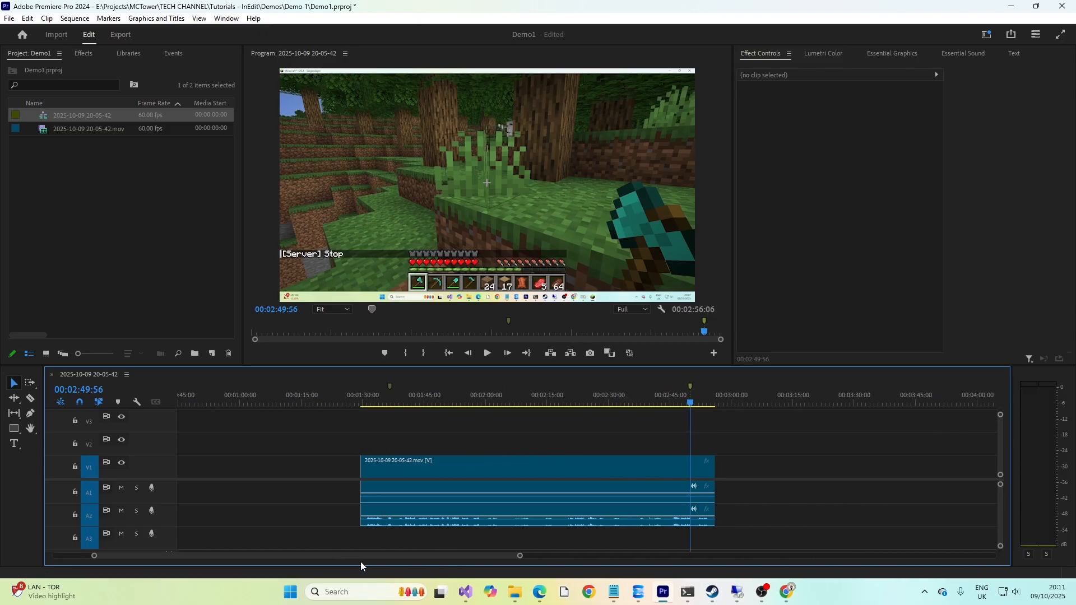
{"action": "left_click", "coordinate": [787, 593]}
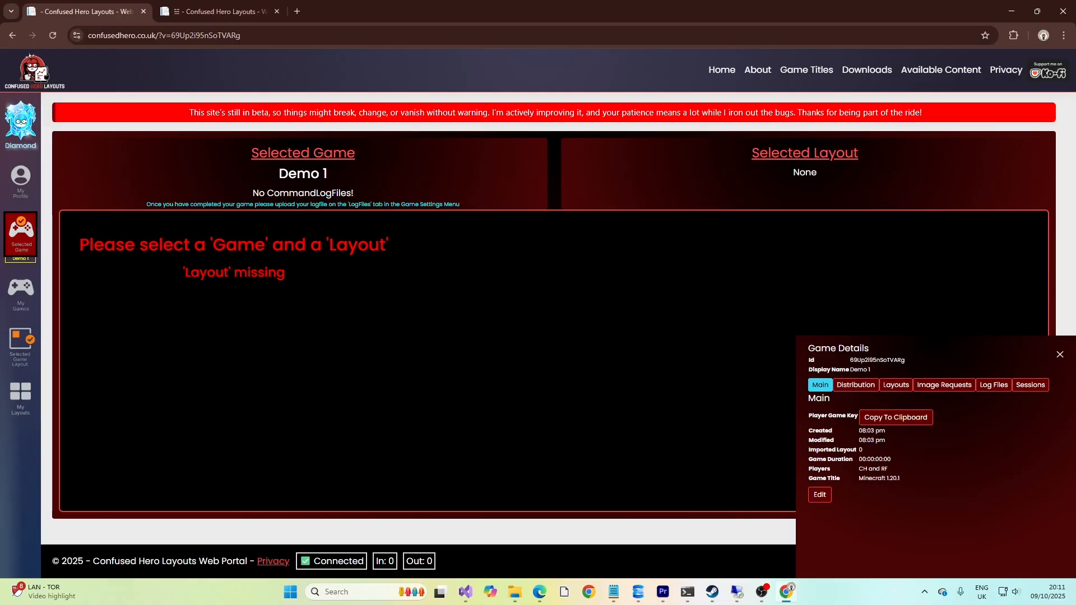
{"action": "left_click", "coordinate": [994, 385]}
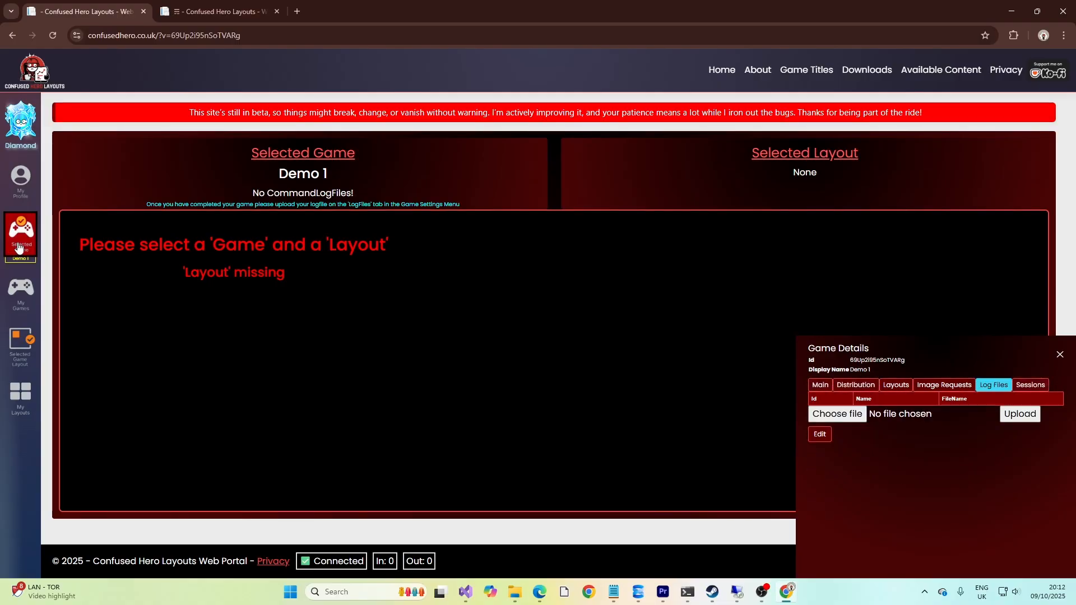
{"action": "left_click", "coordinate": [846, 415]}
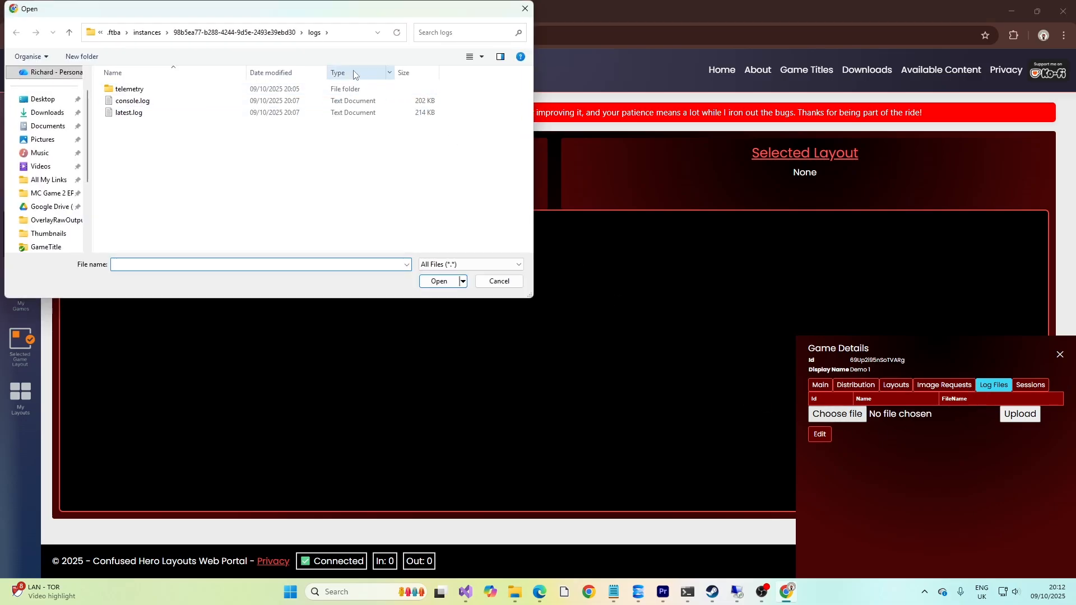
{"action": "left_click_drag", "start_coordinate": [323, 17], "coordinate": [571, 119]}
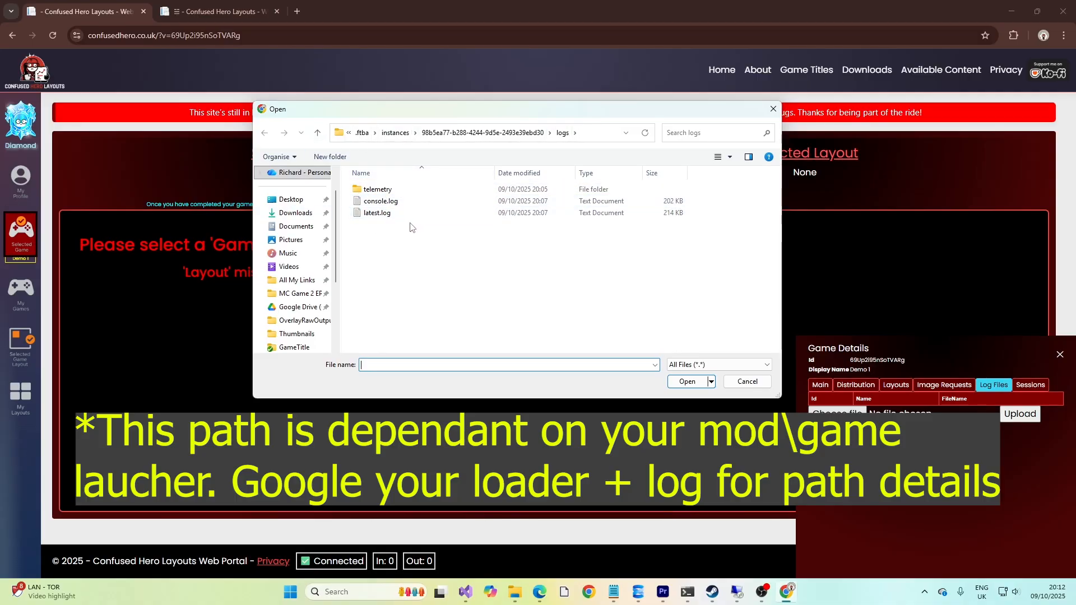
{"action": "left_click", "coordinate": [392, 216]}
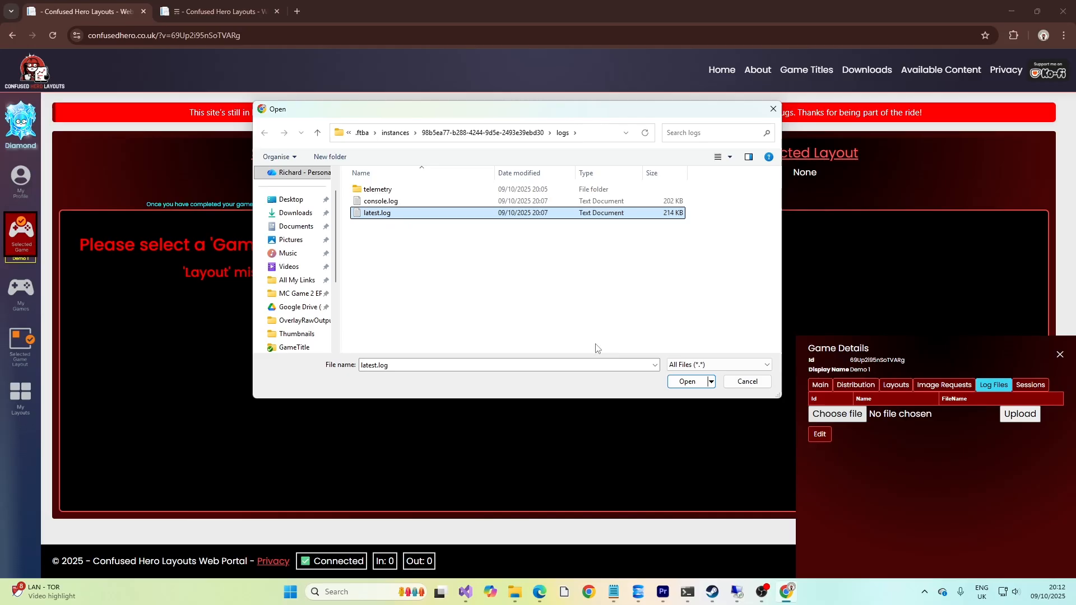
{"action": "left_click", "coordinate": [694, 383]}
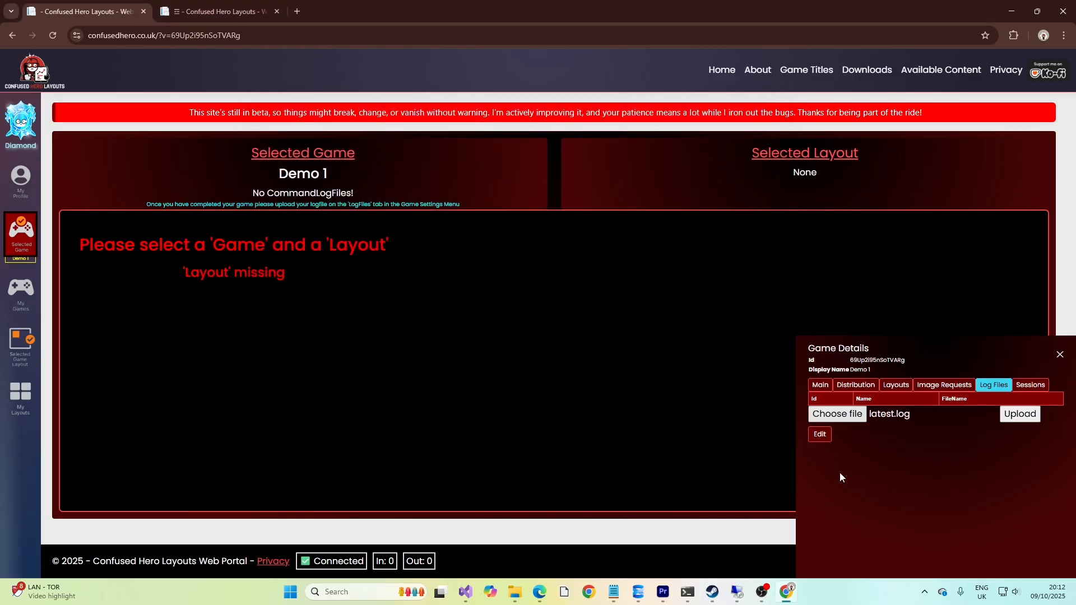
{"action": "left_click", "coordinate": [1020, 415]}
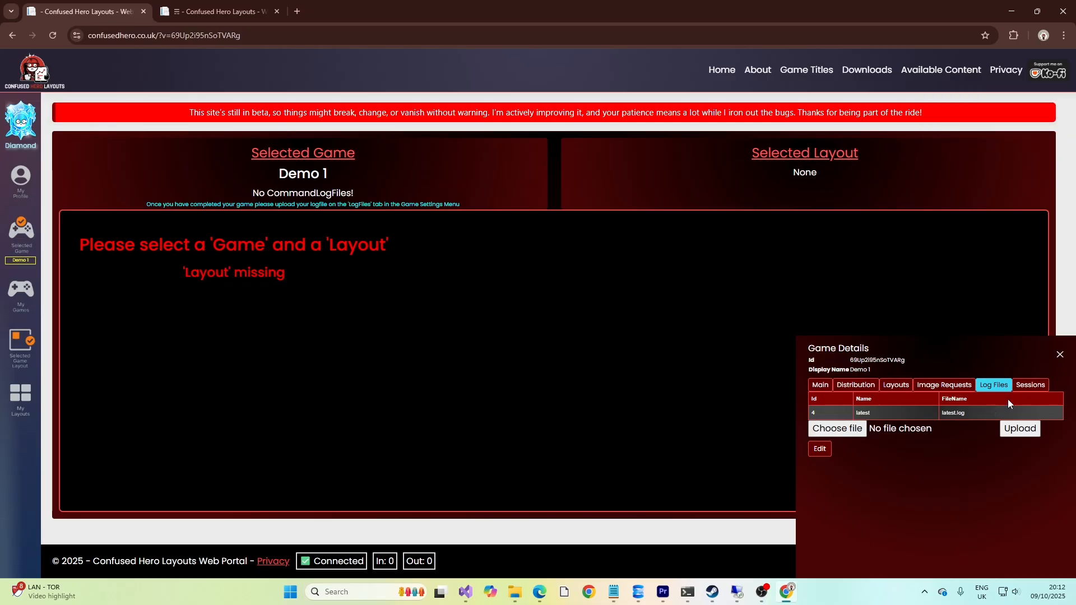
Open the Demo 1 game's sessions for editing and add a new session row
{"action": "left_click", "coordinate": [1022, 388]}
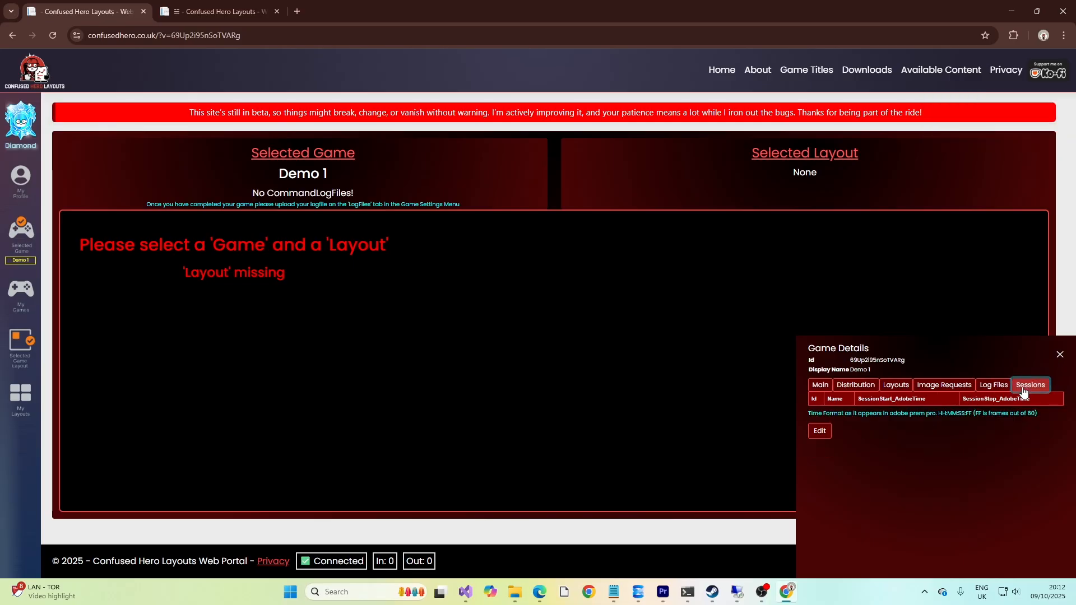
{"action": "left_click", "coordinate": [820, 432]}
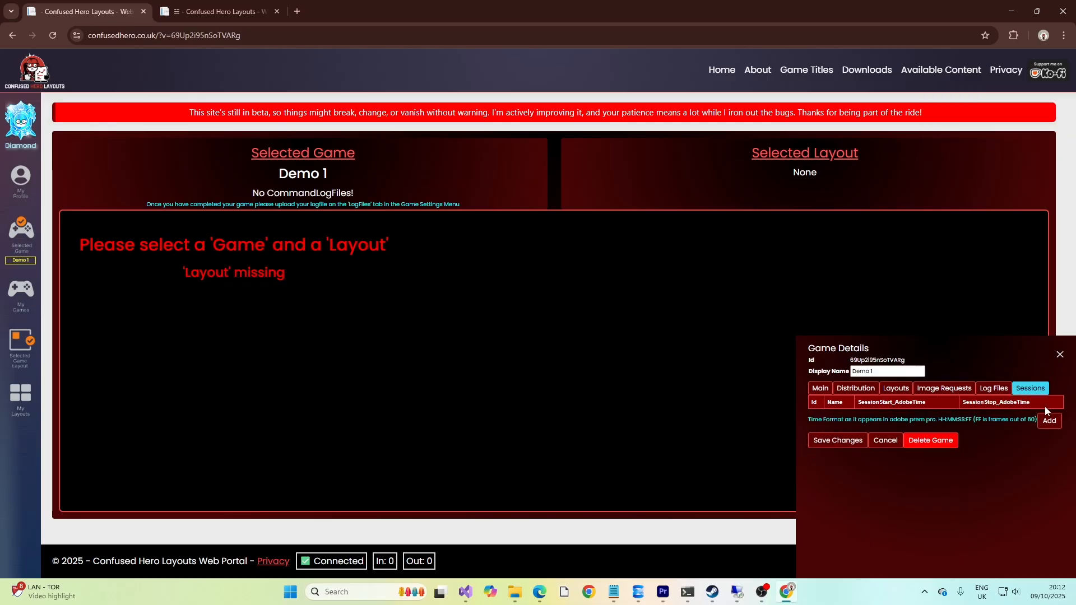
{"action": "left_click", "coordinate": [1047, 420]}
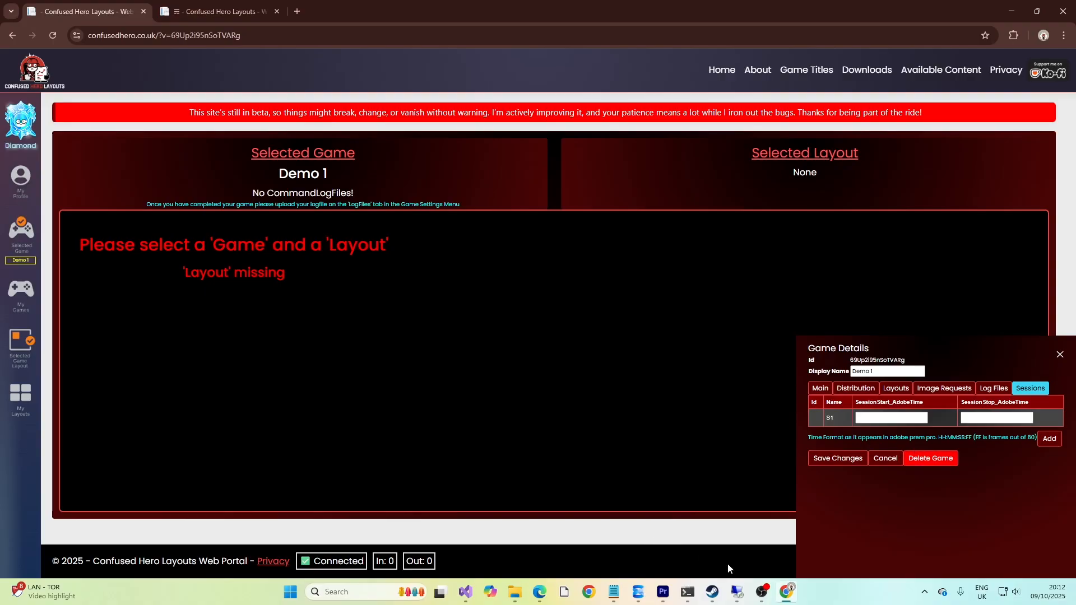
Copy the session start marker's timecode from Premiere Pro and paste 00:01:36:36 as session S1's start time on the Confused Hero Layouts site in Chrome
{"action": "left_click", "coordinate": [663, 593]}
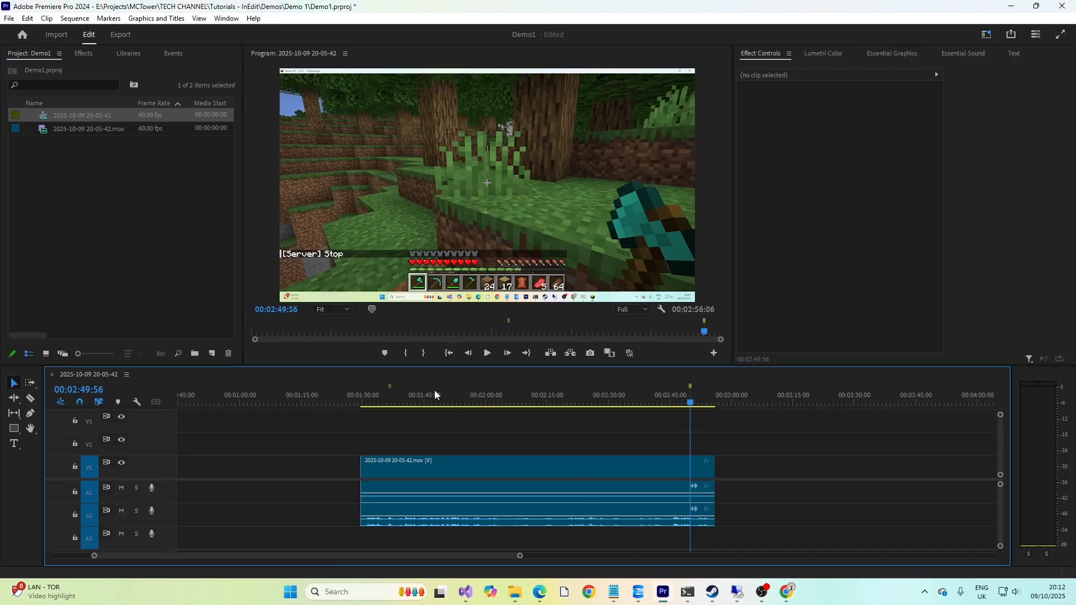
{"action": "left_click", "coordinate": [391, 387]}
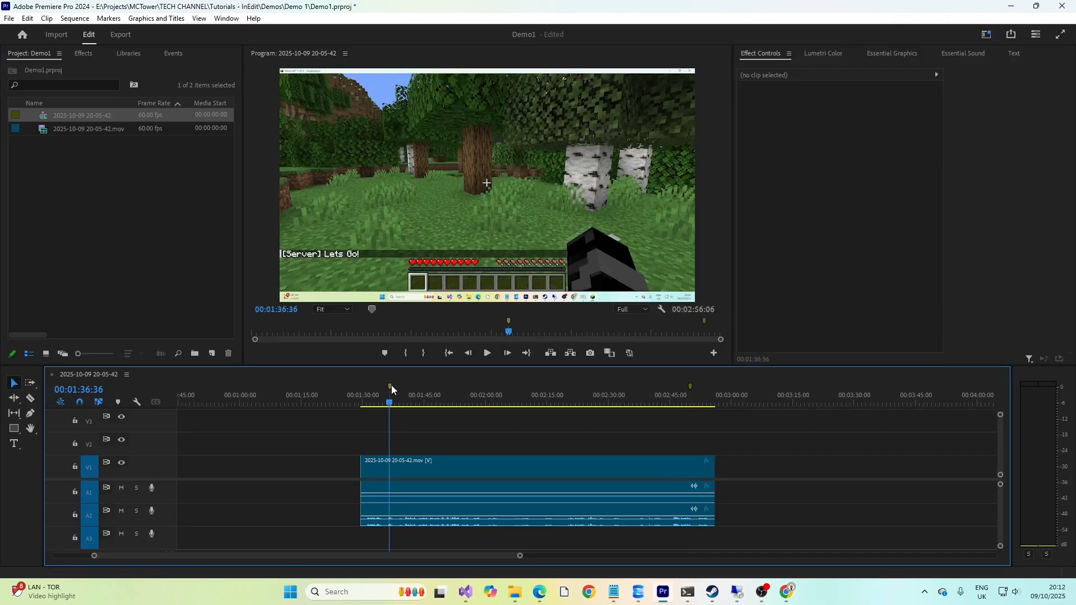
{"action": "left_click", "coordinate": [274, 310]}
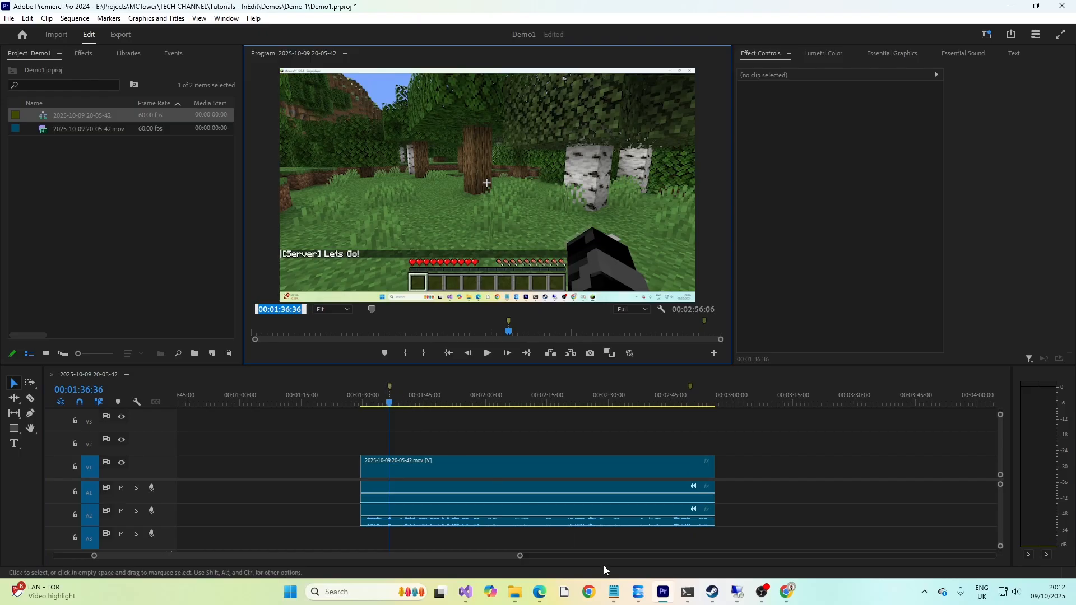
{"action": "mouse_move", "coordinate": [786, 592]}
{"action": "left_click", "coordinate": [849, 498]}
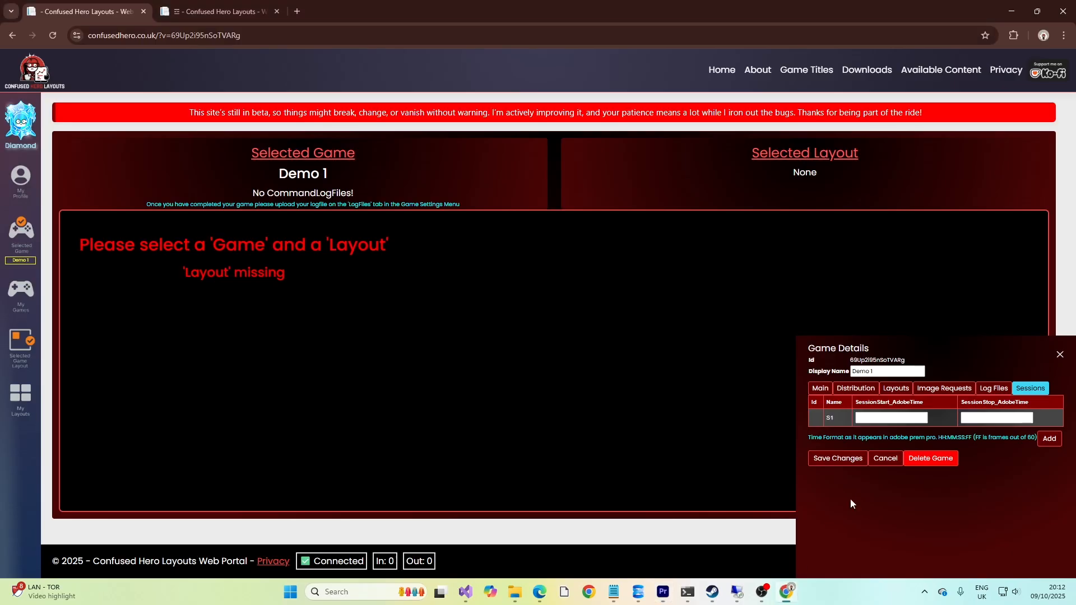
{"action": "left_click", "coordinate": [891, 417]}
{"action": "key", "text": "ctrl+v"}
{"action": "left_click", "coordinate": [873, 497]}
Copy the stop marker's timecode from Premiere Pro, paste 00:02:49:56 as session S1's stop time on the Chrome site, and save the changes
{"action": "mouse_move", "coordinate": [663, 592]}
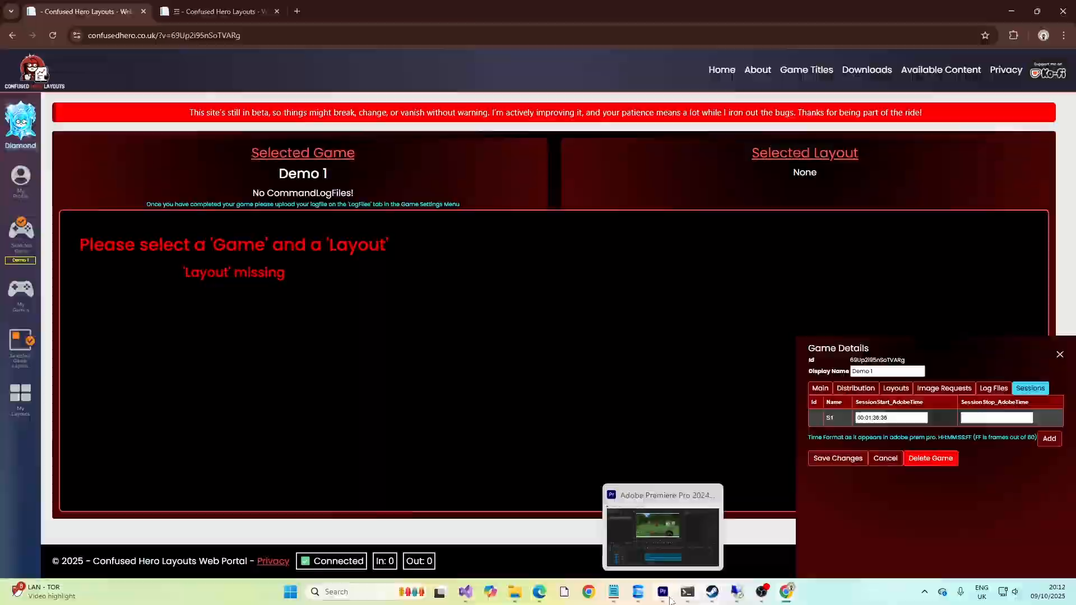
{"action": "left_click", "coordinate": [645, 527]}
{"action": "left_click", "coordinate": [691, 385]}
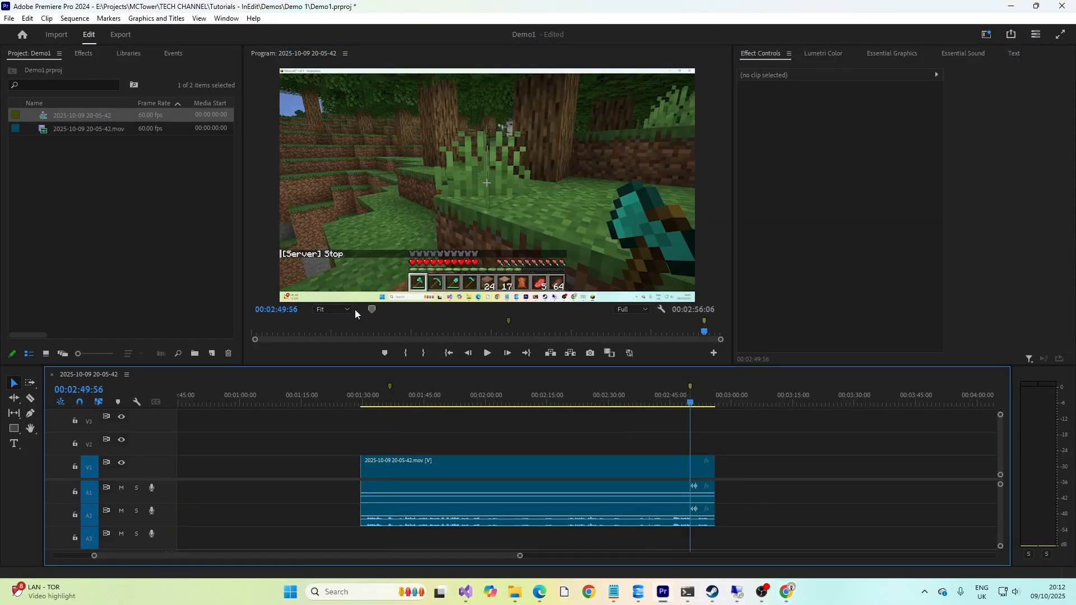
{"action": "left_click", "coordinate": [285, 310]}
{"action": "key", "text": "ctrl+c"}
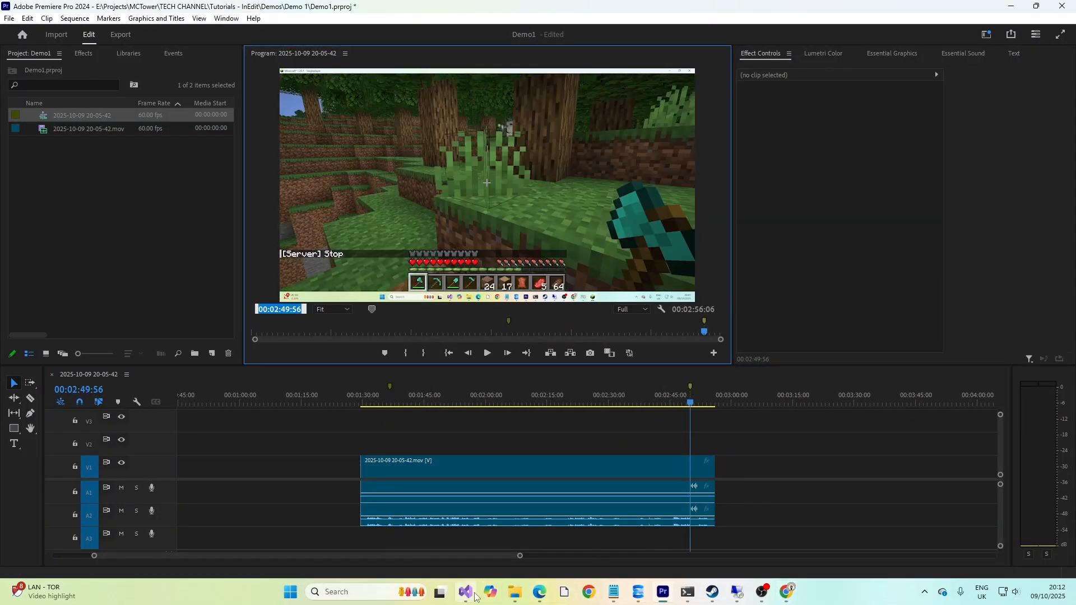
{"action": "left_click", "coordinate": [786, 592]}
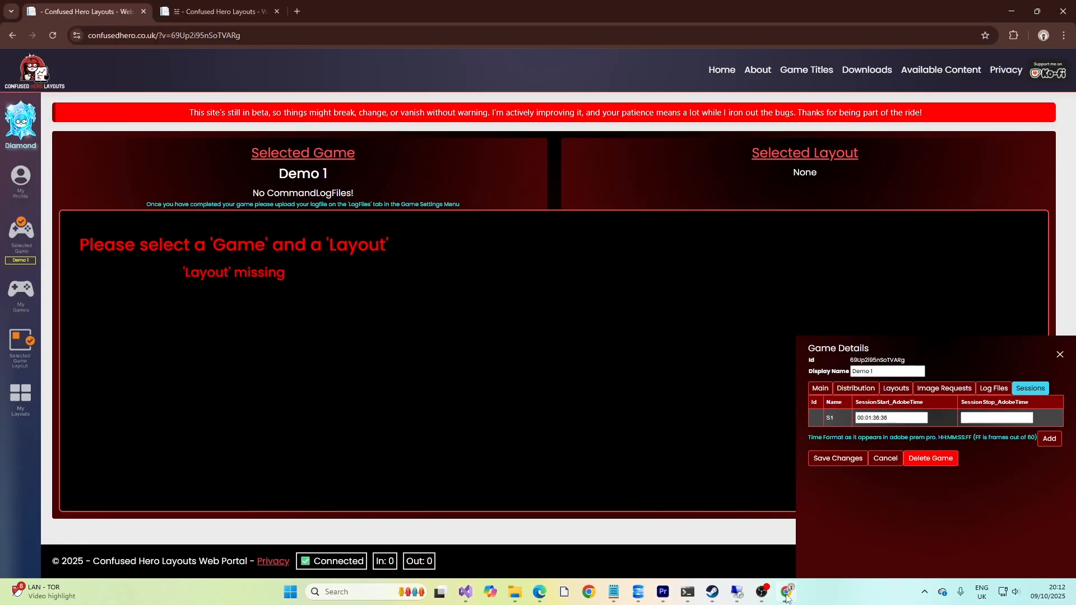
{"action": "left_click", "coordinate": [986, 418]}
{"action": "key", "text": "ctrl+v"}
{"action": "left_click", "coordinate": [987, 512]}
{"action": "left_click", "coordinate": [837, 459]}
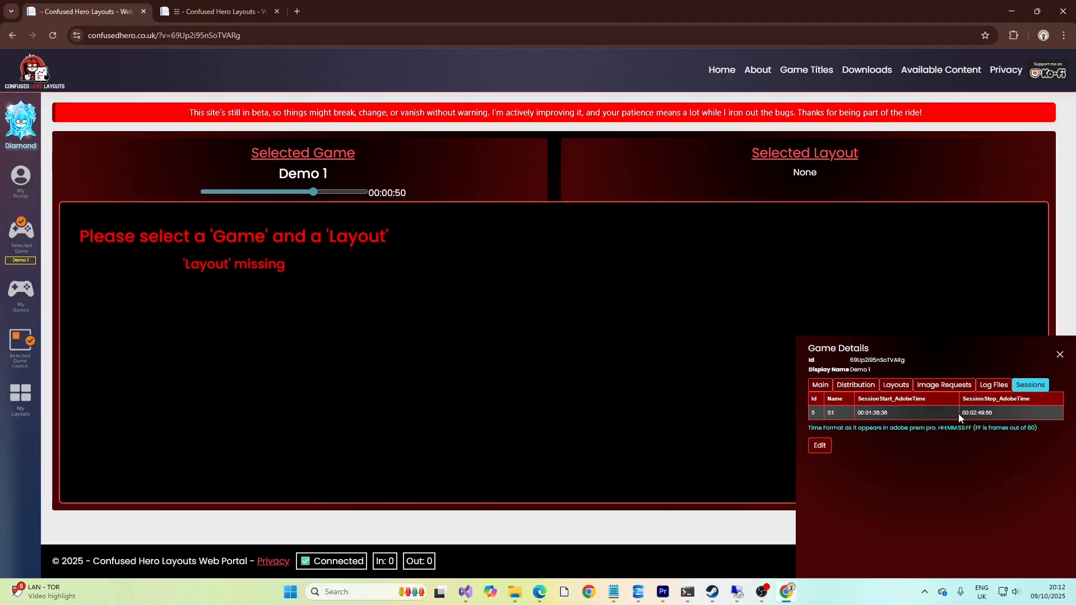
Review the Demo 1 game's uploaded log file and check the saved start time of session S1
{"action": "left_click", "coordinate": [982, 392]}
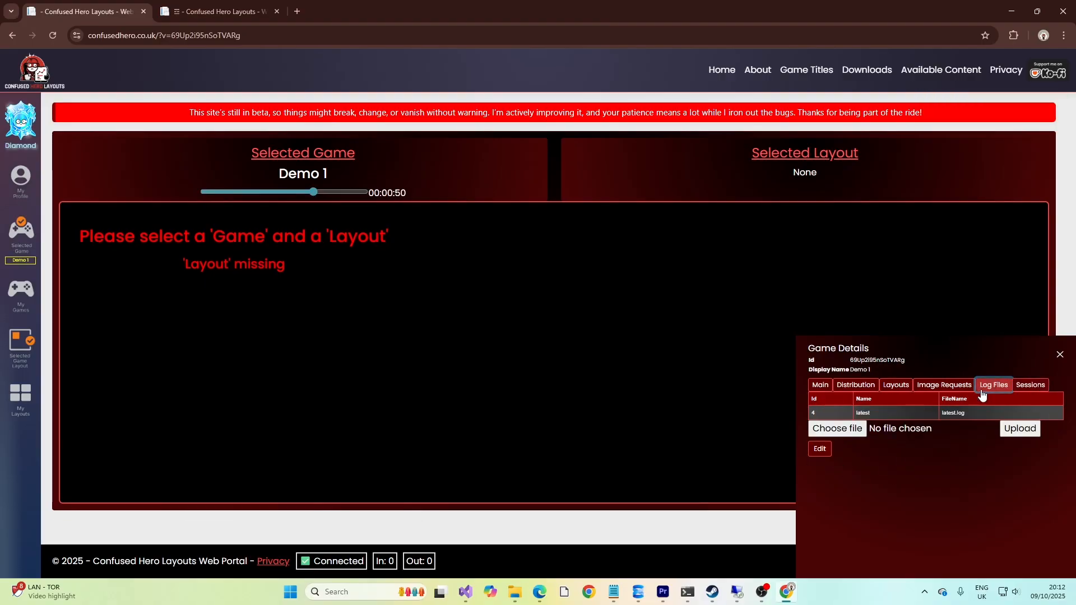
{"action": "left_click", "coordinate": [1027, 388]}
{"action": "left_click_drag", "start_coordinate": [856, 413], "coordinate": [893, 418]}
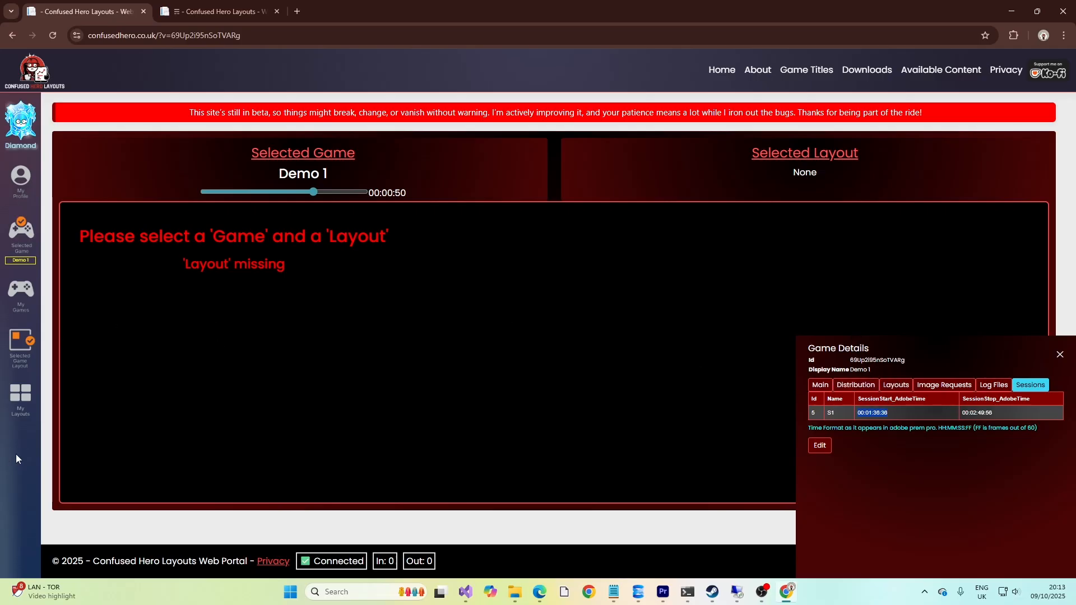
Create a new layout with the display name "Demo - Dirt" and save it
{"action": "left_click", "coordinate": [20, 399]}
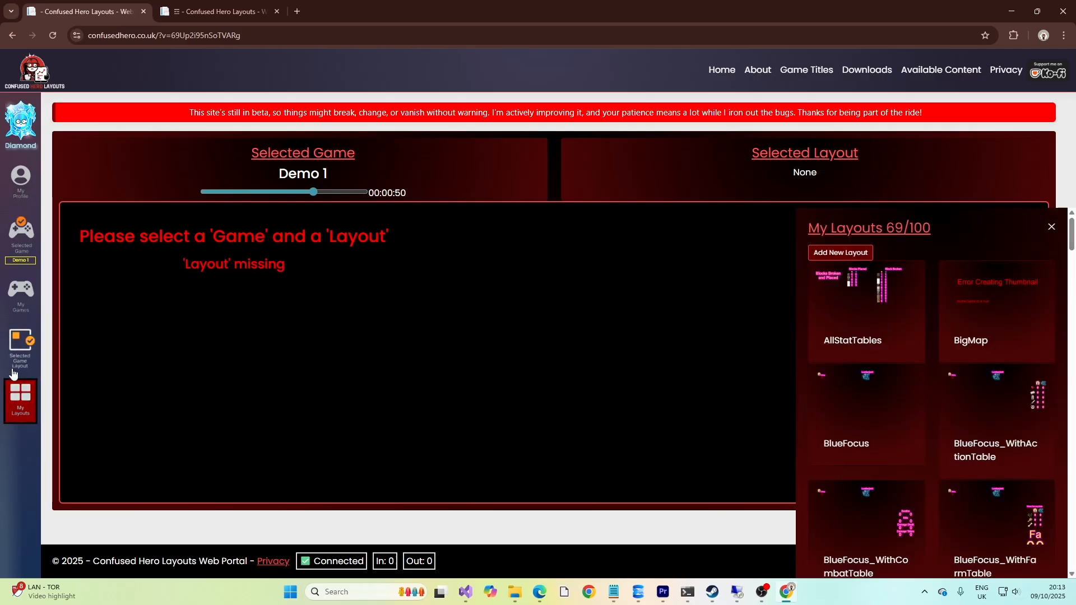
{"action": "left_click", "coordinate": [839, 252]}
{"action": "type", "text": "D"}
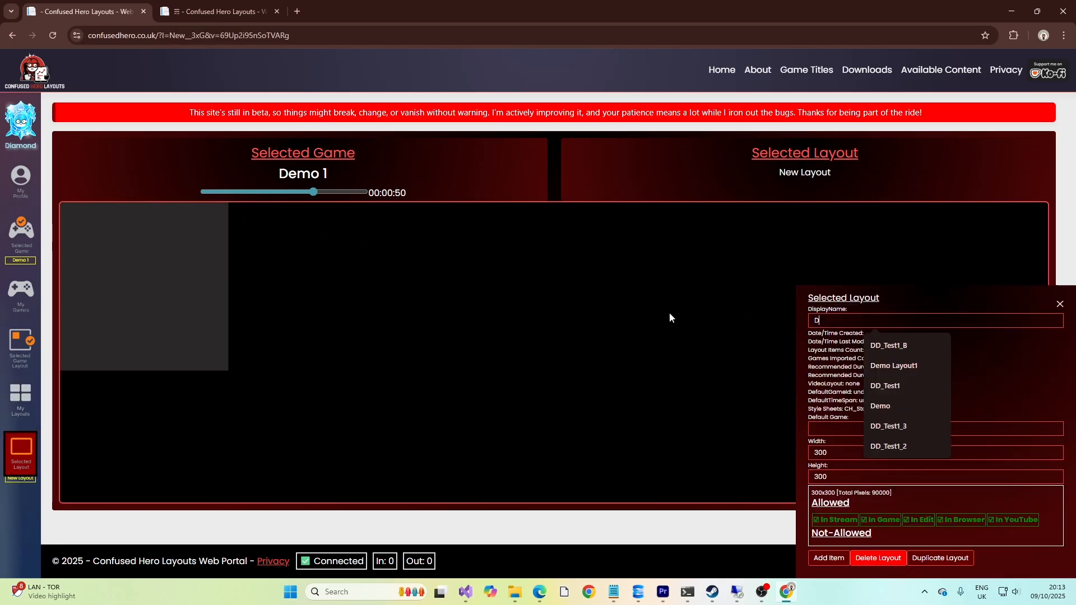
{"action": "type", "text": "emo"}
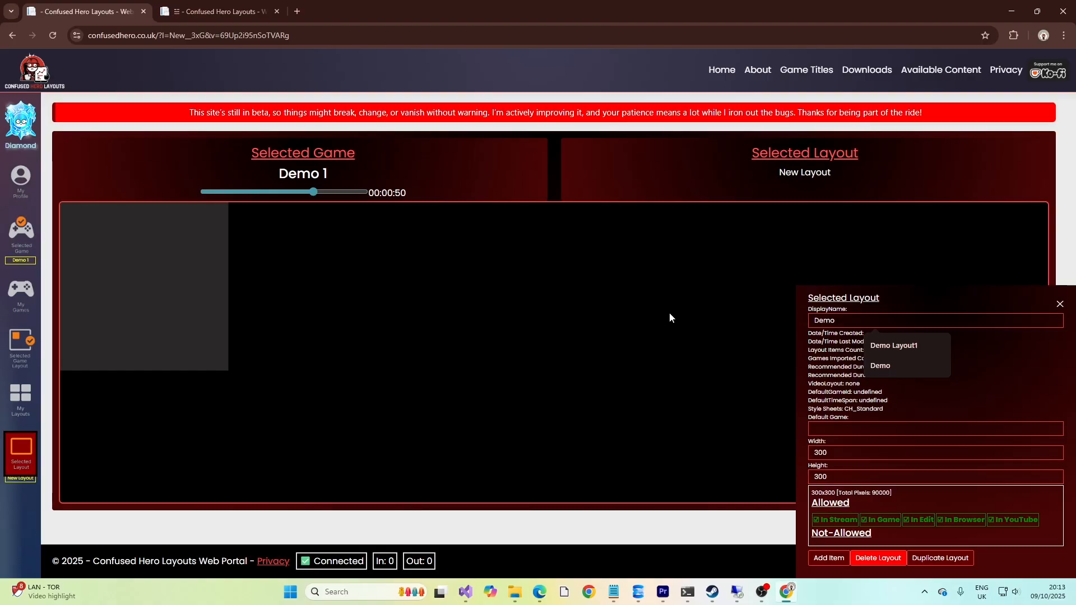
{"action": "type", "text": " 1"}
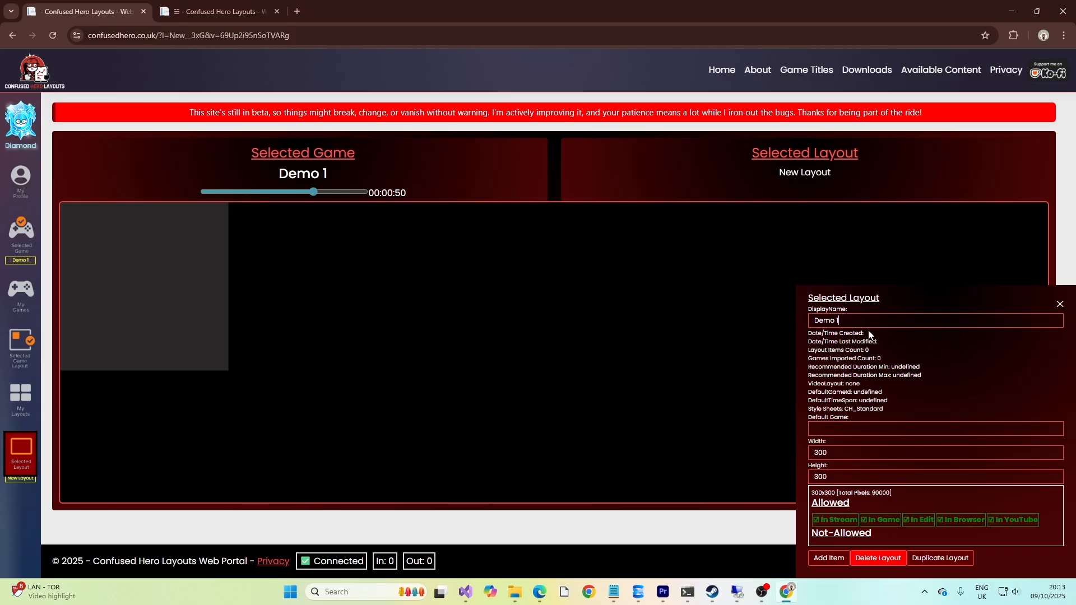
{"action": "key", "text": "BackSpace"}
{"action": "type", "text": "- Dirt"}
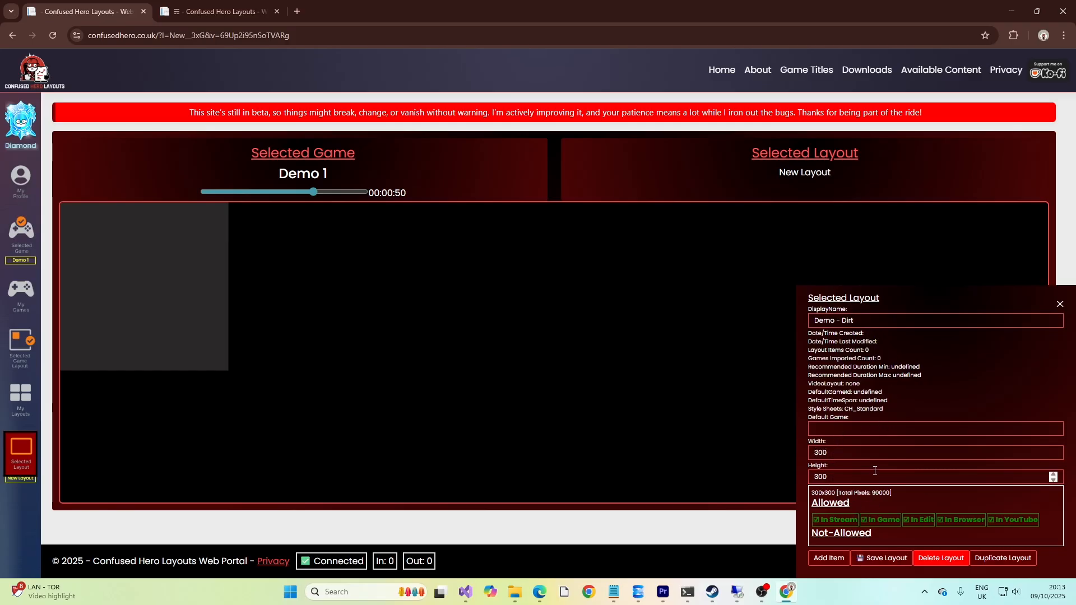
{"action": "left_click", "coordinate": [885, 558]}
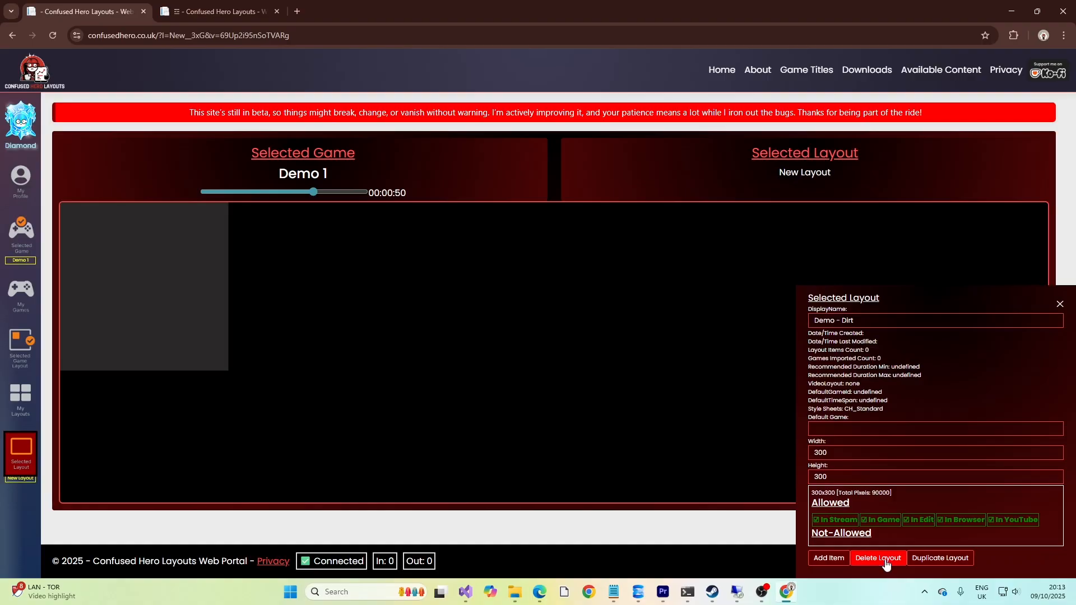
Copy the Demo 1 game's Id, paste it as the default game of the Demo - Dirt layout, and save the layout
{"action": "left_click", "coordinate": [21, 231]}
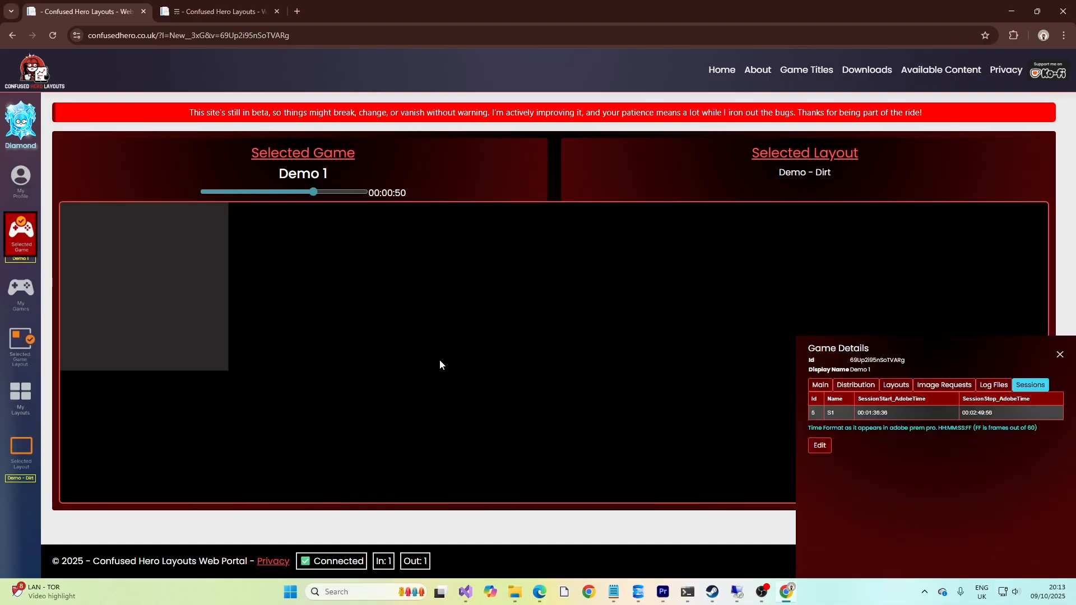
{"action": "double_click", "coordinate": [885, 362]}
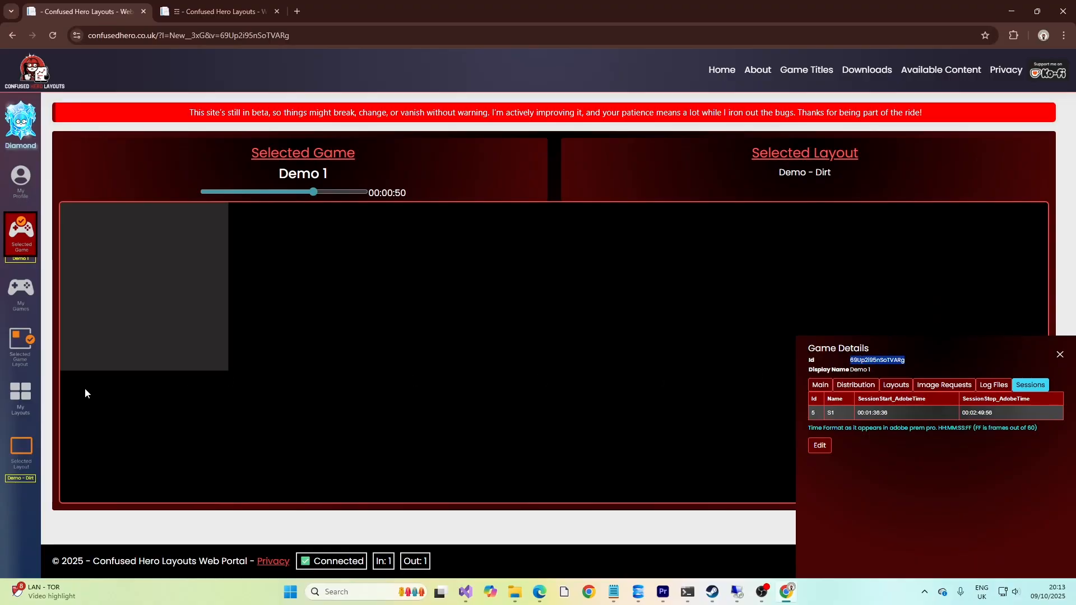
{"action": "left_click", "coordinate": [26, 355]}
{"action": "left_click", "coordinate": [20, 396]}
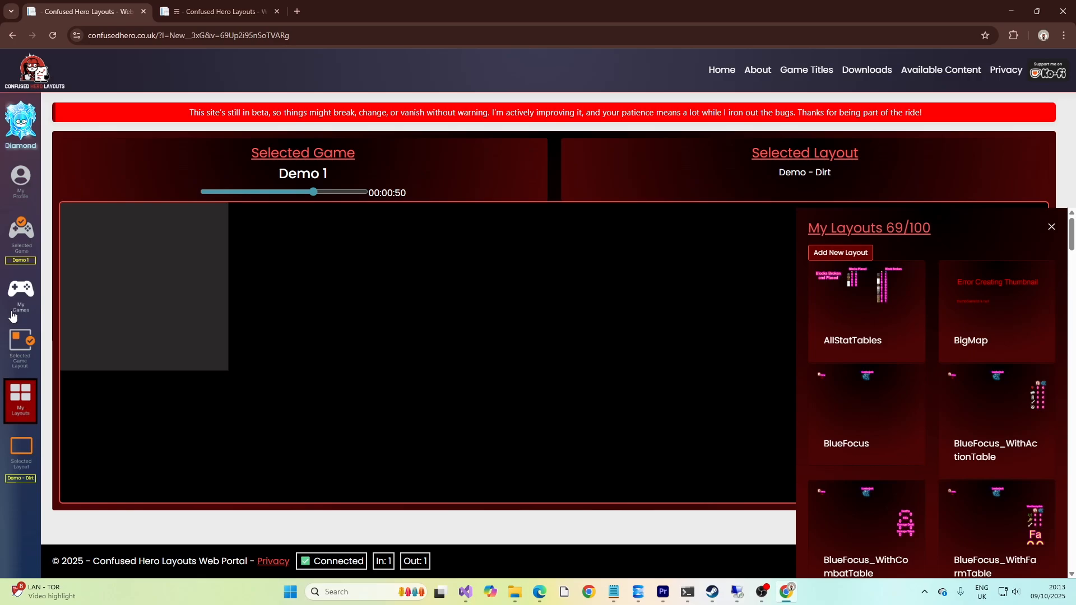
{"action": "left_click", "coordinate": [12, 452]}
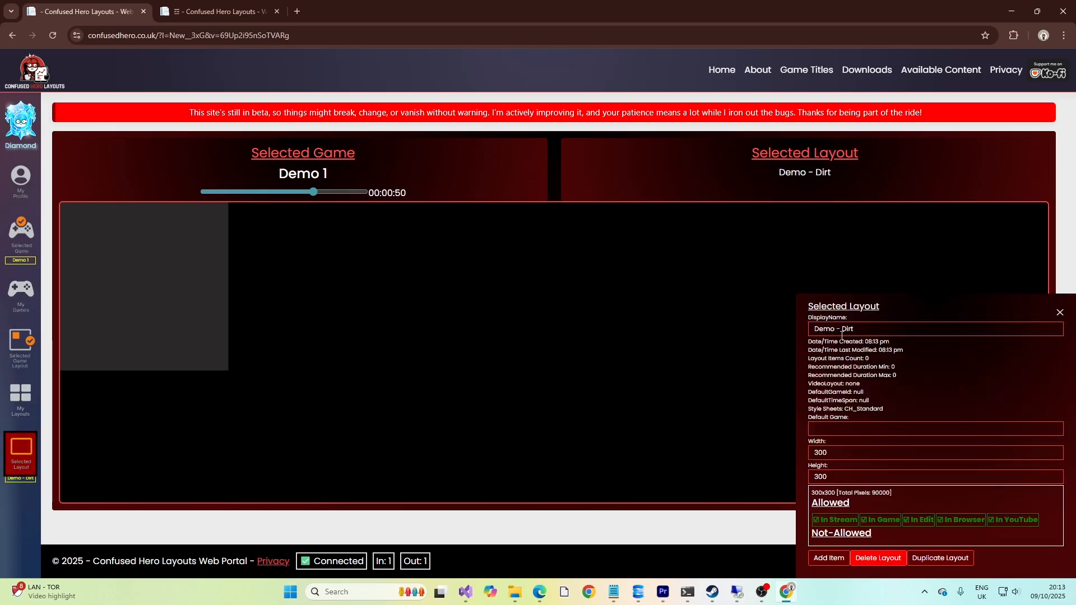
{"action": "left_click", "coordinate": [837, 430]}
{"action": "left_click", "coordinate": [896, 452]}
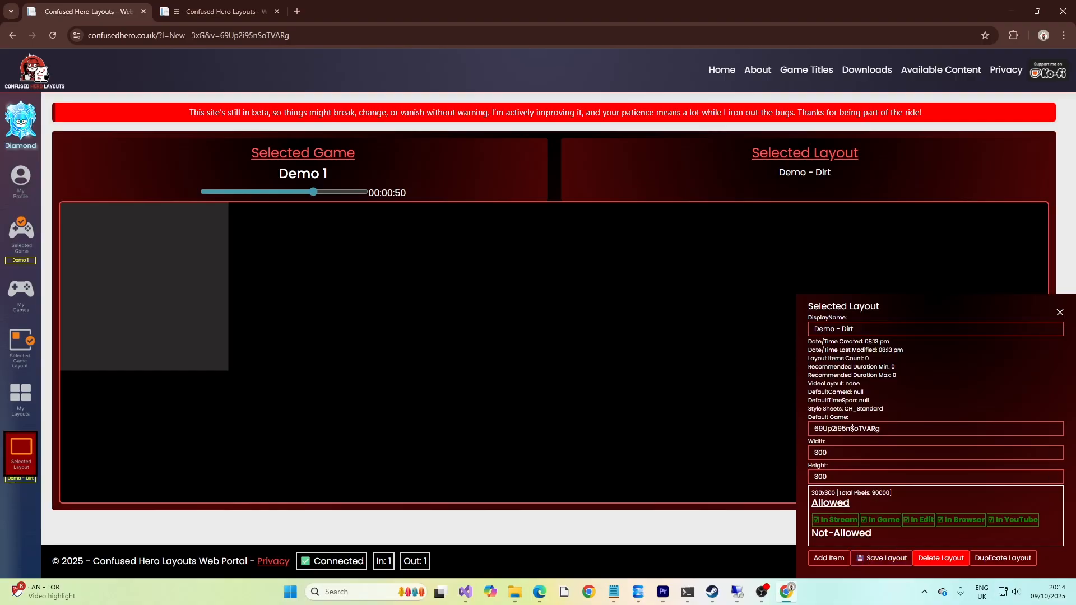
{"action": "left_click", "coordinate": [880, 560]}
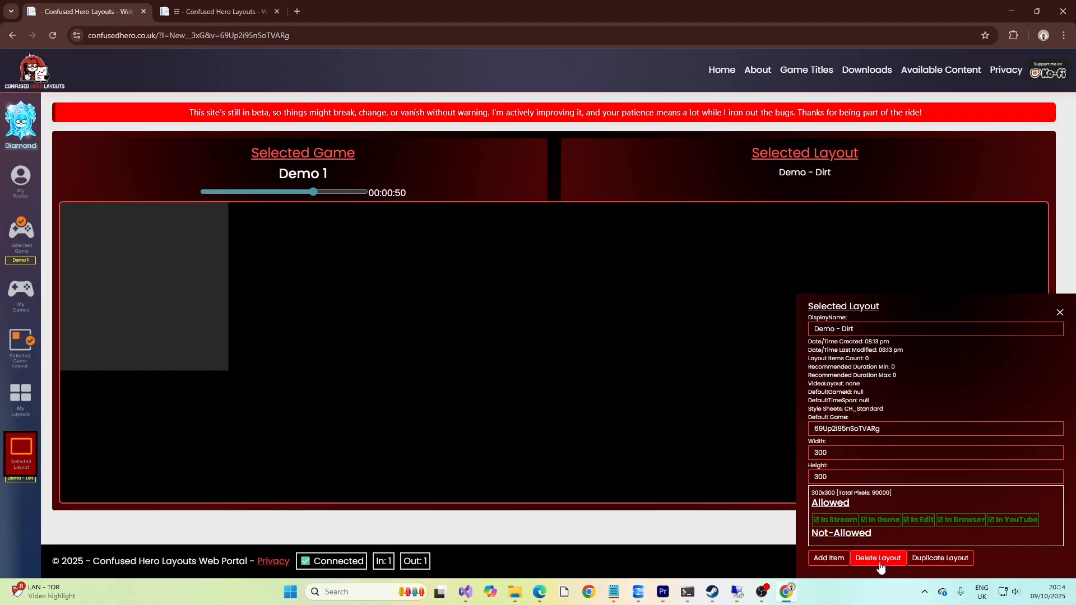
Look through the selected game's layouts and the full list of saved layouts
{"action": "left_click", "coordinate": [20, 347]}
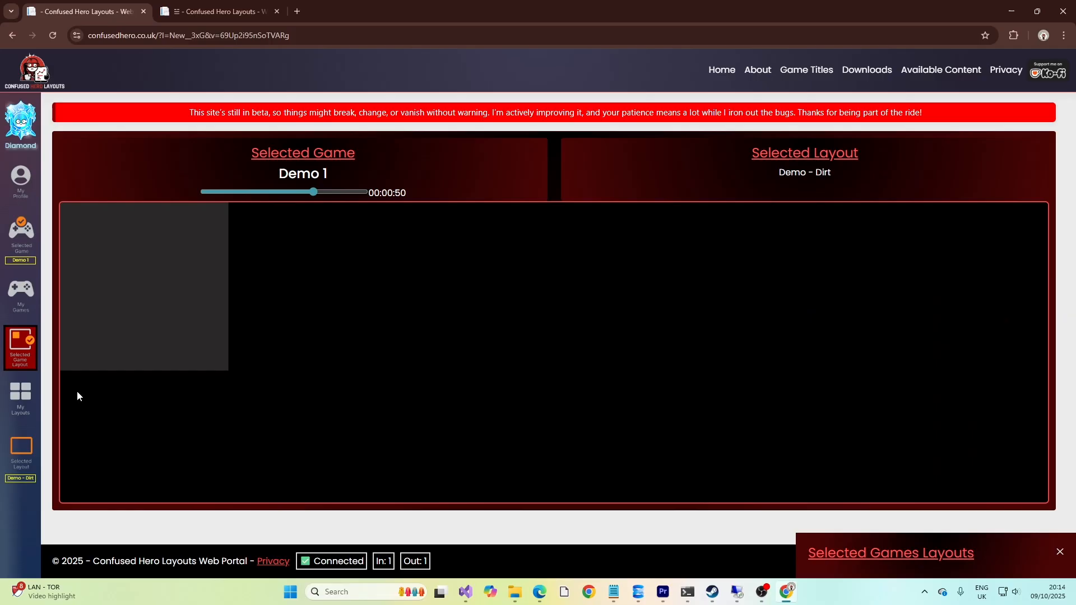
{"action": "left_click", "coordinate": [20, 395]}
{"action": "scroll", "coordinate": [895, 323], "scroll_direction": "down", "scroll_amount": 20}
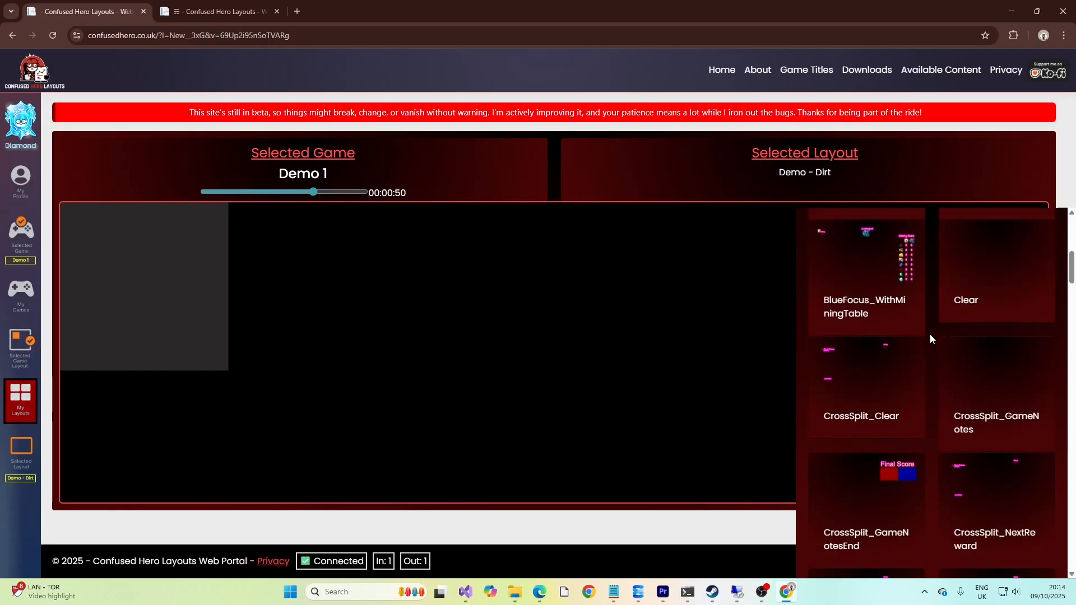
{"action": "scroll", "coordinate": [913, 328], "scroll_direction": "down", "scroll_amount": 20}
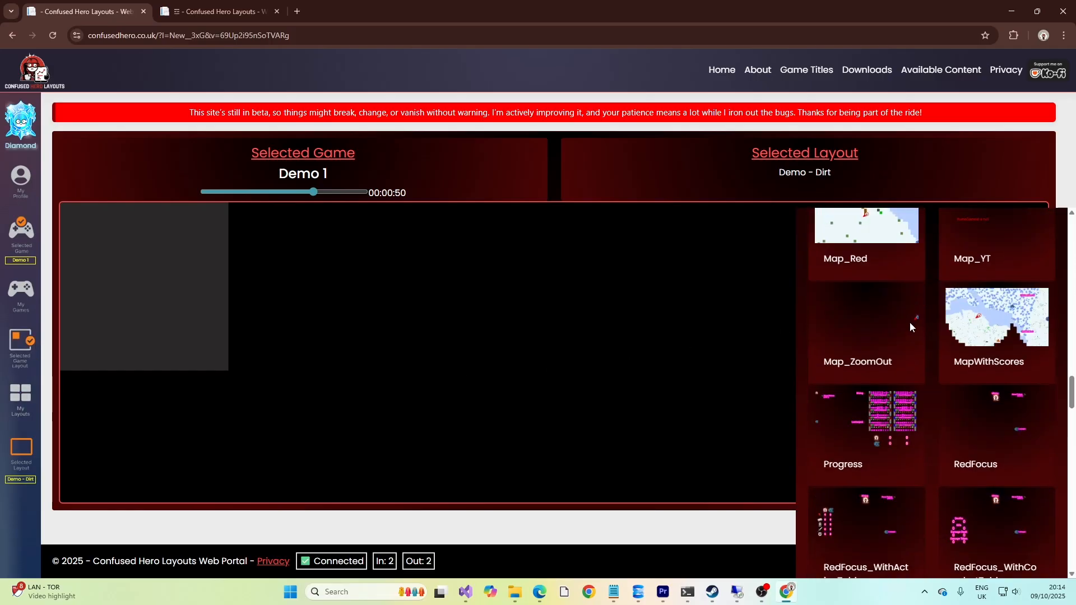
{"action": "scroll", "coordinate": [905, 325], "scroll_direction": "down", "scroll_amount": 10}
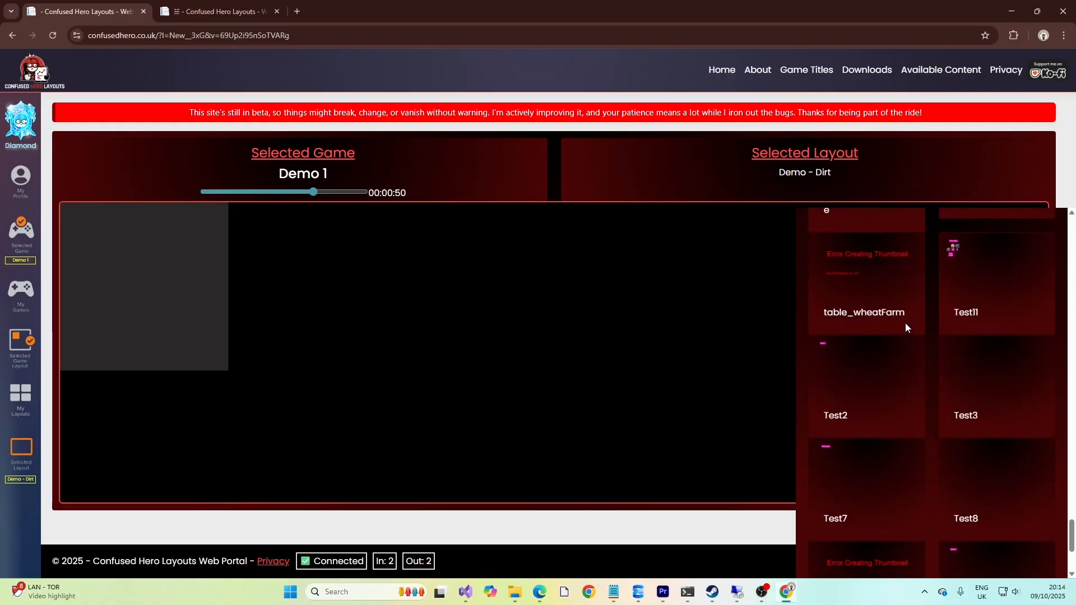
{"action": "left_click", "coordinate": [32, 344]}
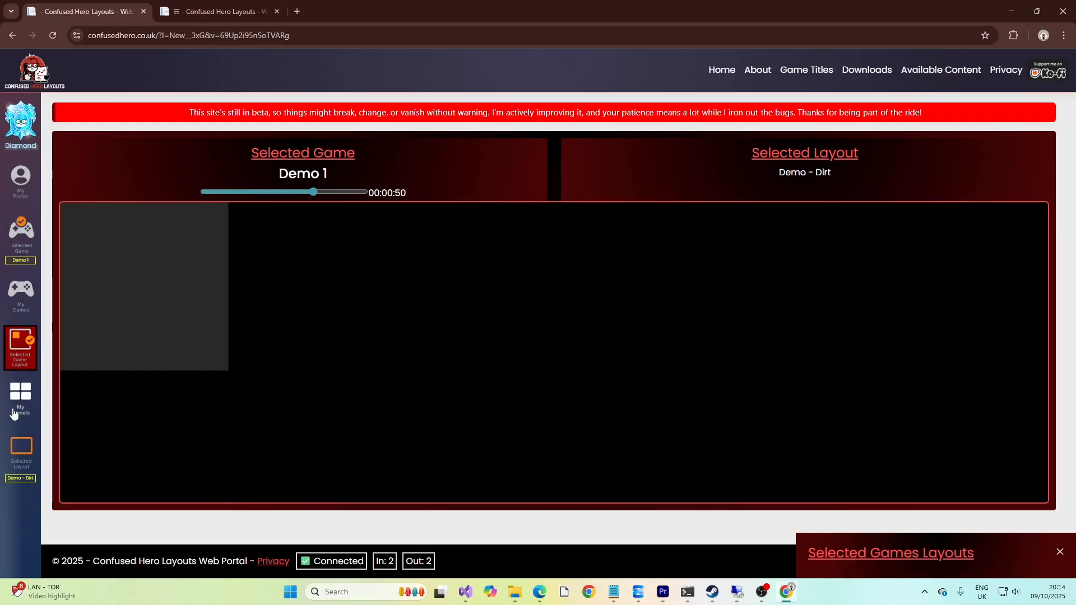
Add a text label item to the Demo - Dirt layout and set its width to 300
{"action": "left_click", "coordinate": [10, 457]}
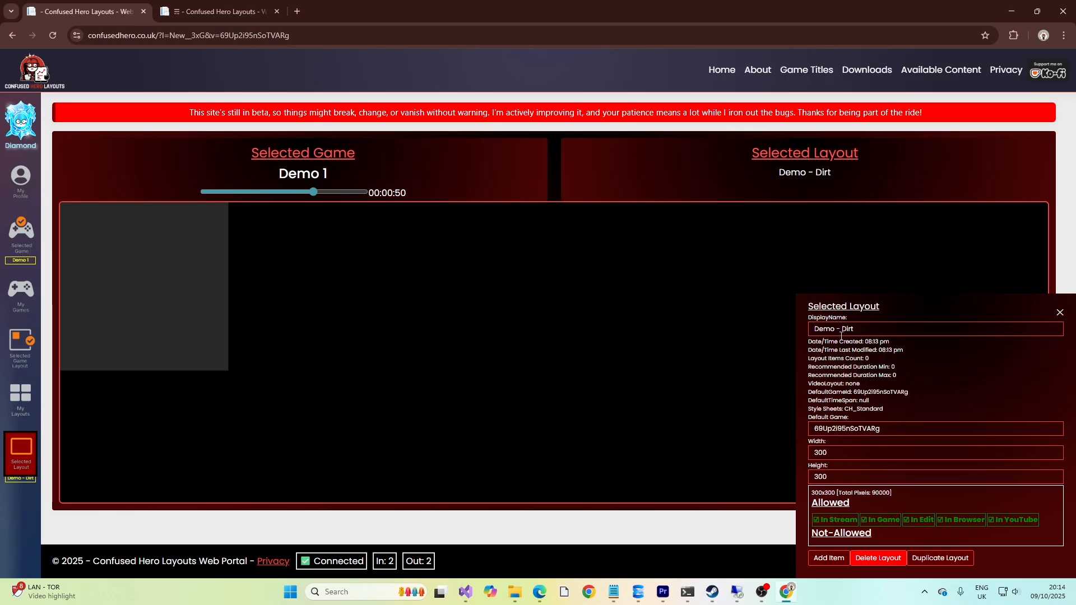
{"action": "left_click", "coordinate": [829, 558]}
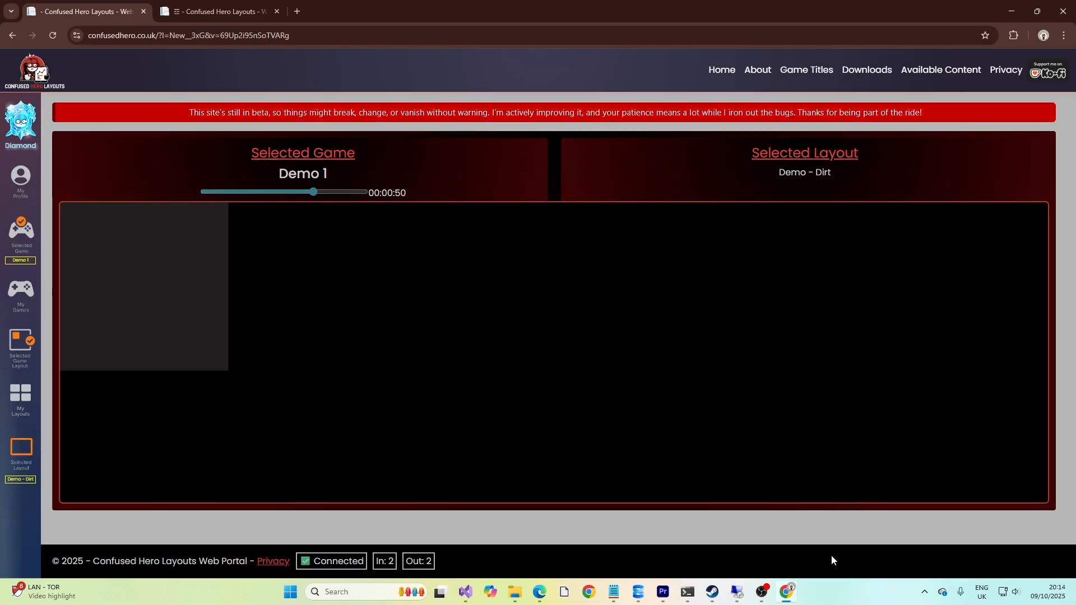
{"action": "left_click", "coordinate": [346, 146]}
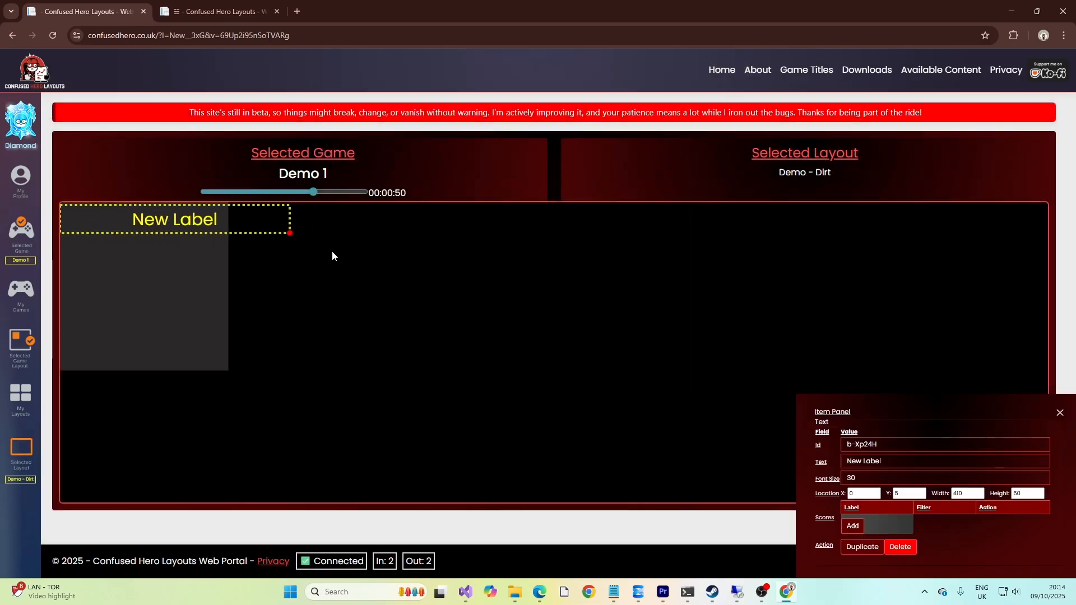
{"action": "left_click_drag", "start_coordinate": [361, 348], "coordinate": [566, 405]}
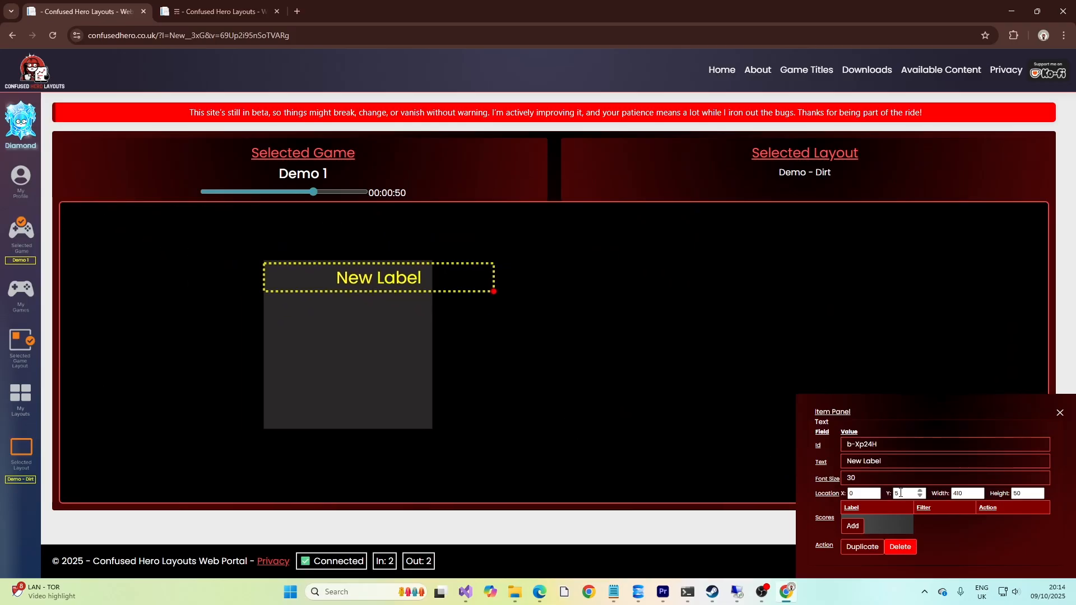
{"action": "left_click_drag", "start_coordinate": [968, 493], "coordinate": [909, 488]}
{"action": "left_click", "coordinate": [1018, 498]}
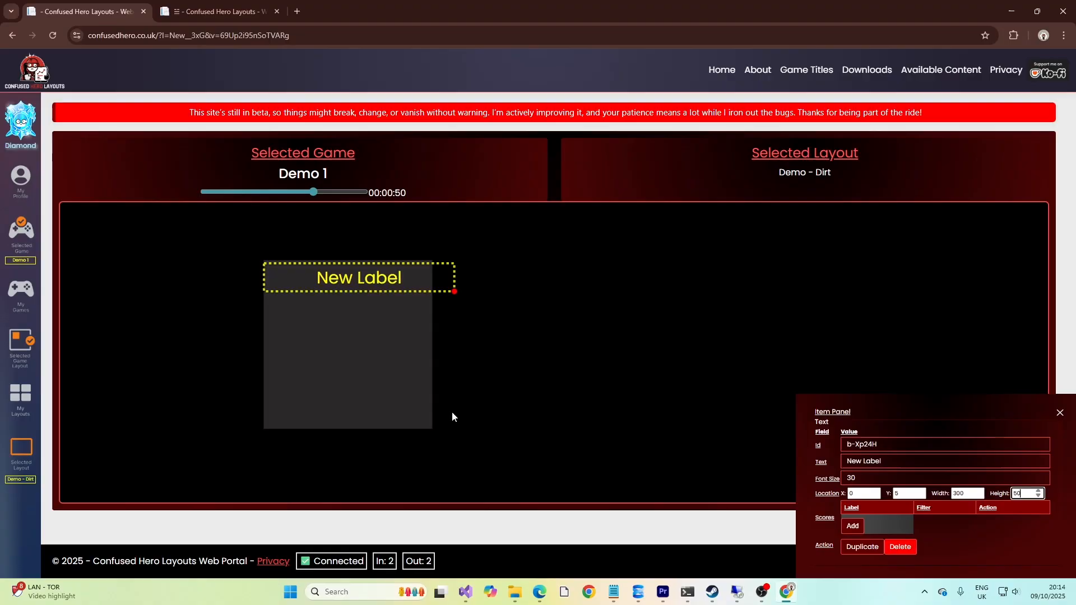
Set the label's text to "I have [idirt] dirt" and add a score with icon dirt, detail dirt and player ConfusedHero
{"action": "left_click_drag", "start_coordinate": [894, 463], "coordinate": [714, 455]}
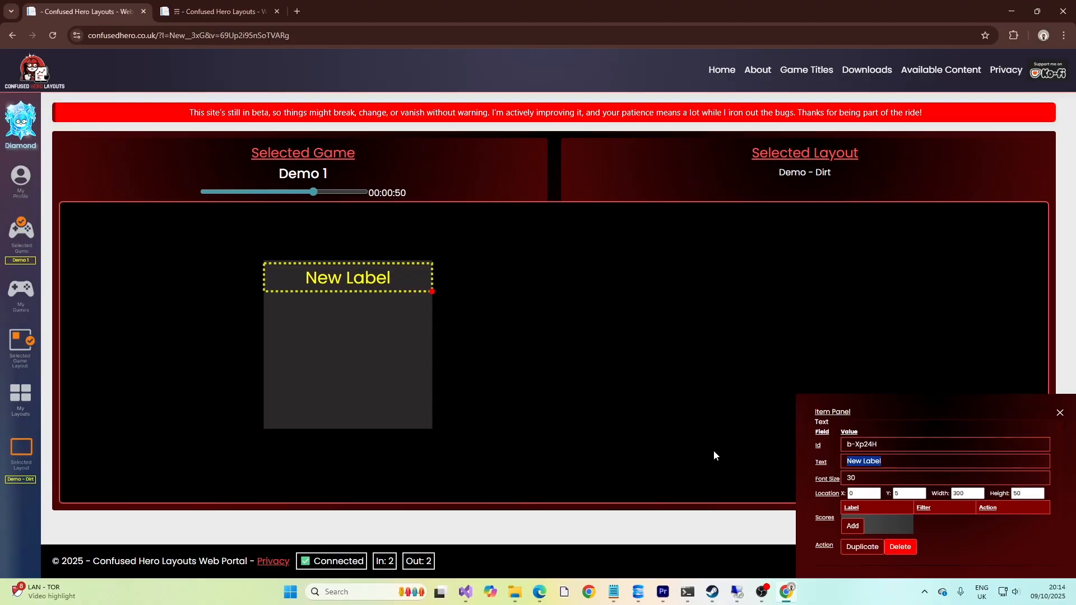
{"action": "type", "text": "I"}
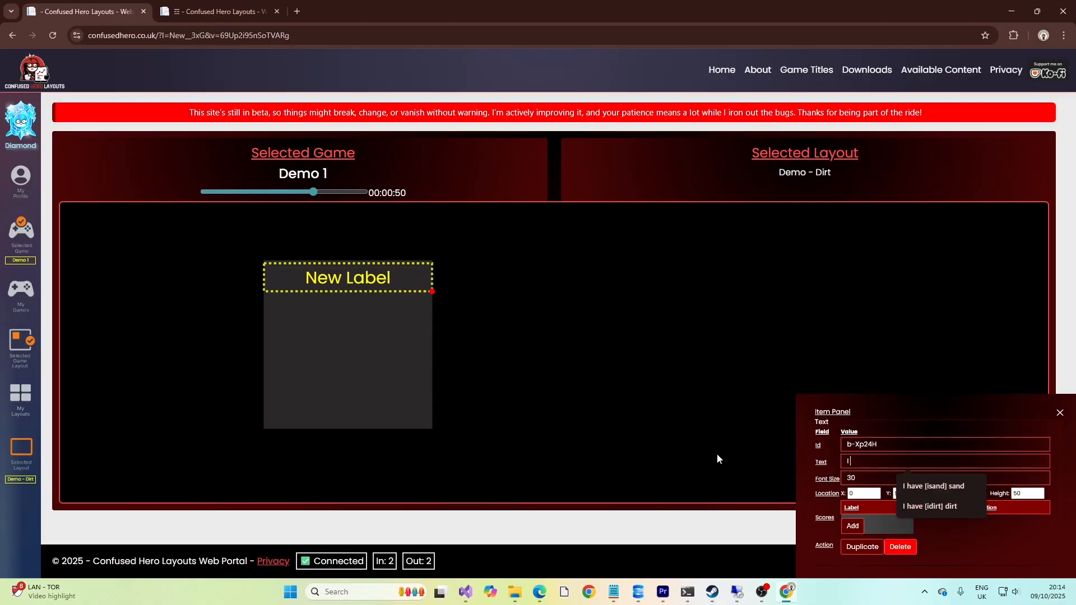
{"action": "left_click", "coordinate": [920, 505]}
{"action": "left_click", "coordinate": [854, 527]}
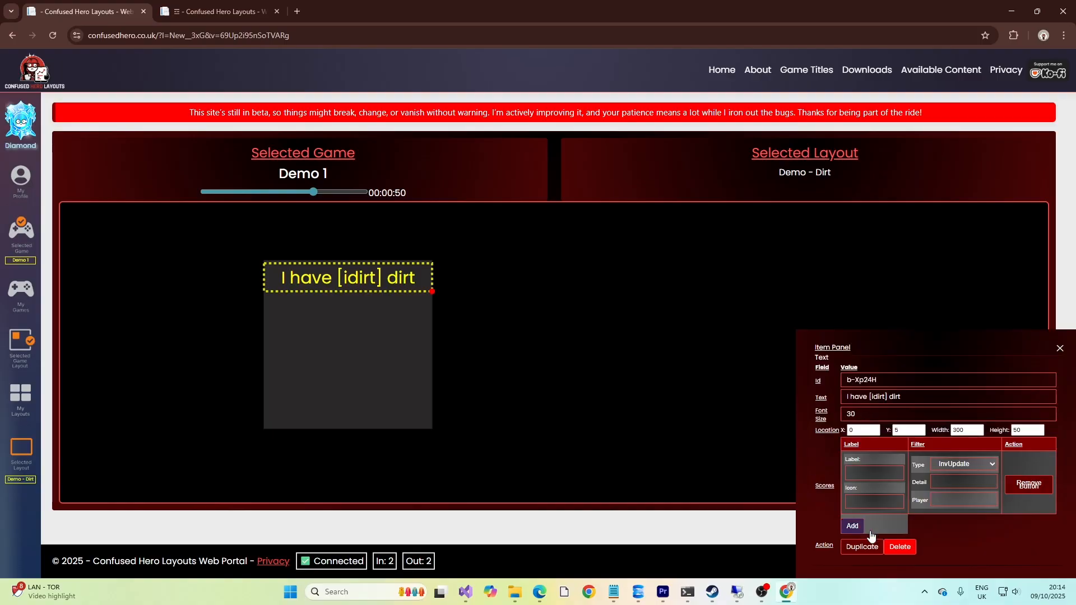
{"action": "left_click", "coordinate": [894, 505]}
{"action": "left_click", "coordinate": [892, 392]}
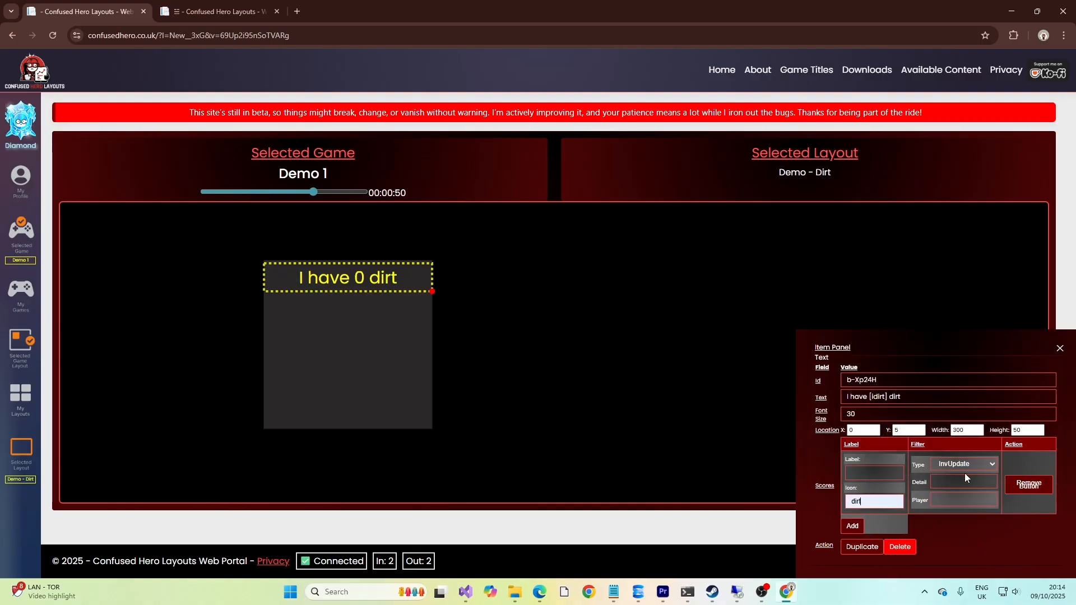
{"action": "left_click", "coordinate": [957, 483]}
{"action": "left_click", "coordinate": [980, 381]}
{"action": "left_click", "coordinate": [964, 499]}
{"action": "left_click", "coordinate": [981, 523]}
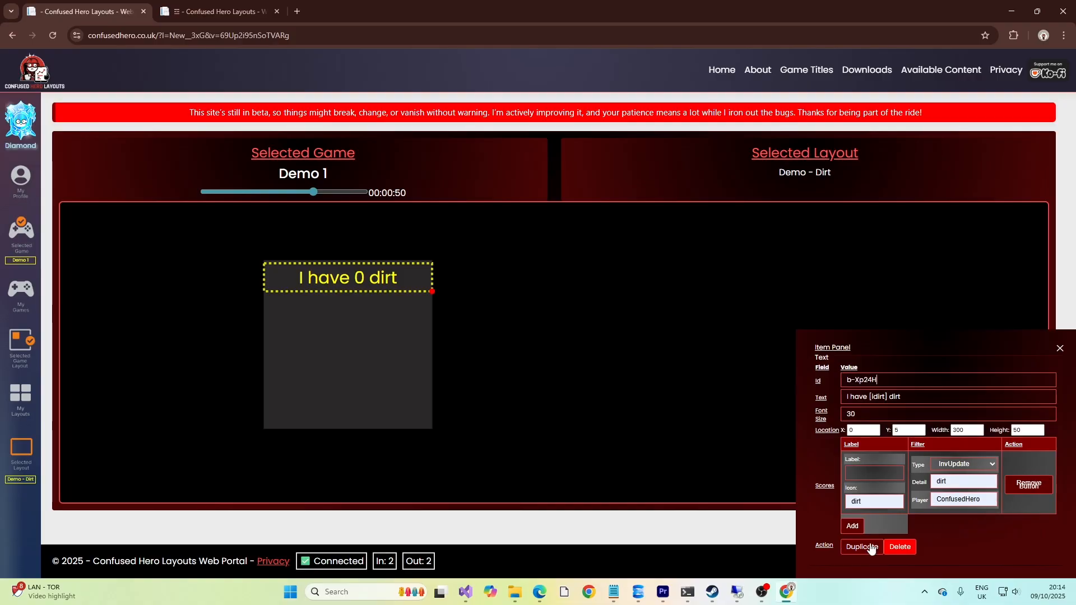
Save the Demo - Dirt layout and scrub the game timeline to 00:01:13
{"action": "left_click", "coordinate": [22, 454]}
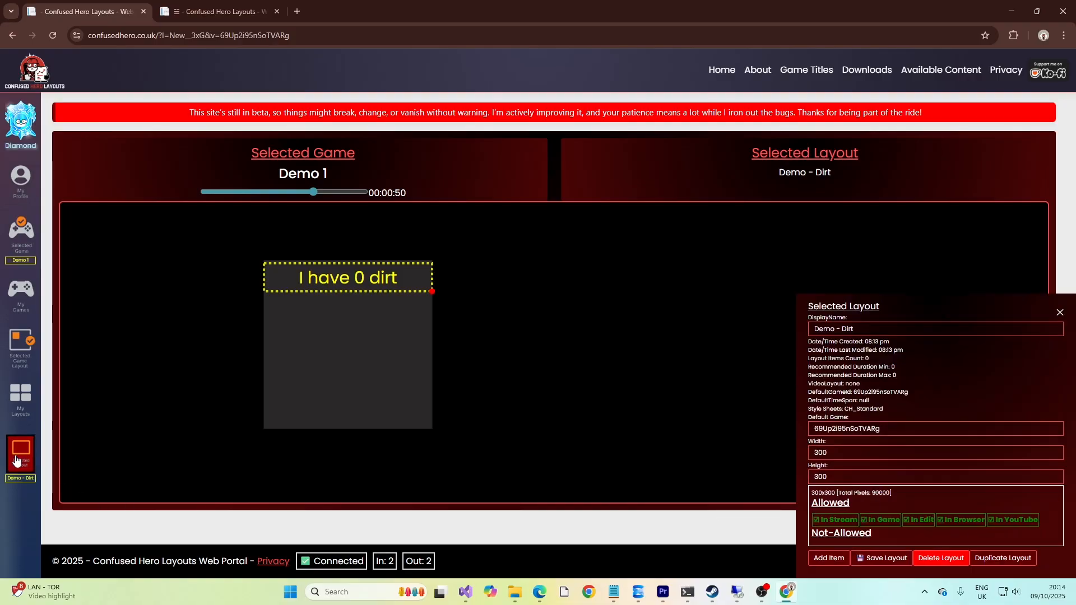
{"action": "left_click", "coordinate": [866, 558]}
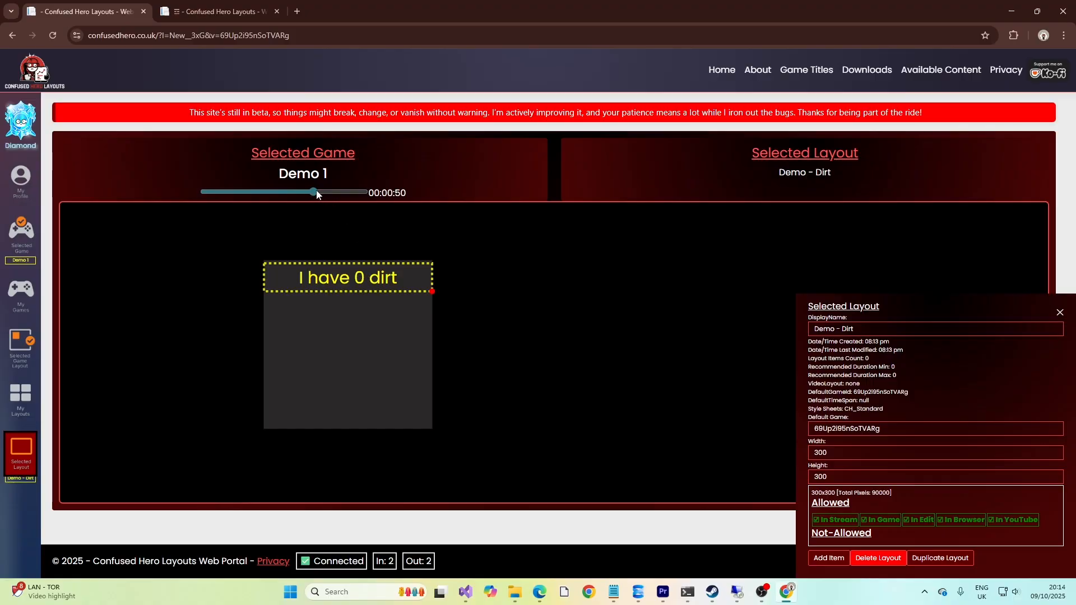
{"action": "left_click_drag", "start_coordinate": [315, 192], "coordinate": [411, 196]}
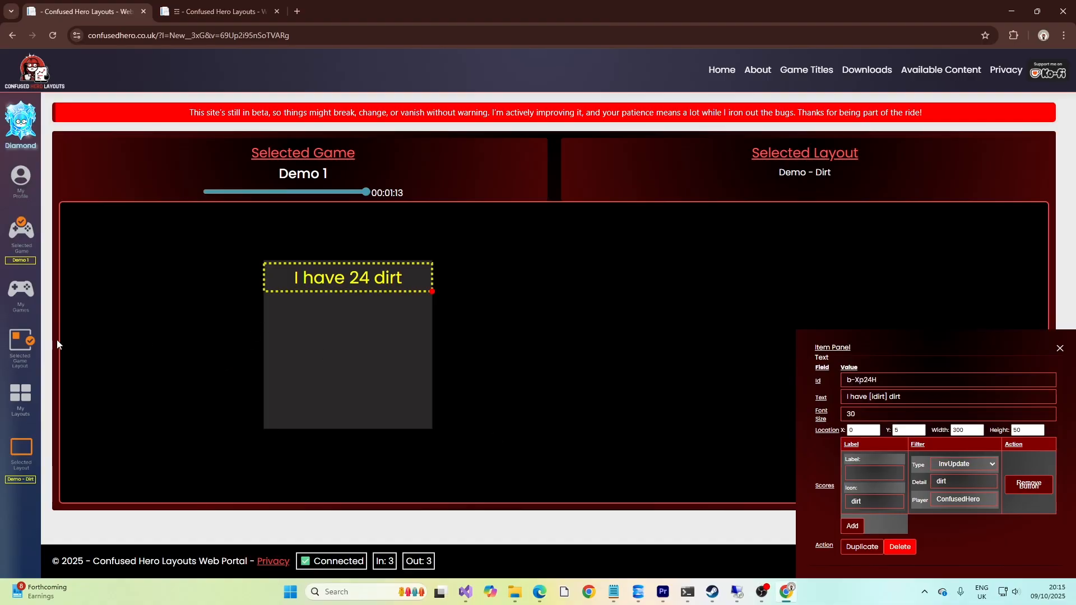
Add an image item showing dirt to the layout and place it just after the label's text, at about X 253, Y 10
{"action": "left_click", "coordinate": [23, 461]}
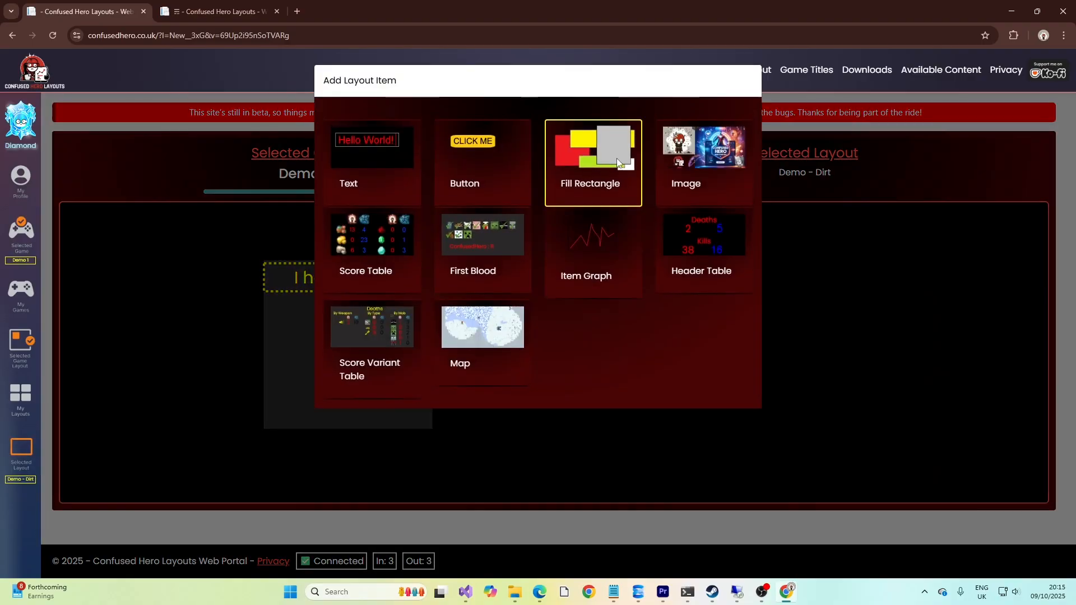
{"action": "left_click", "coordinate": [703, 143]}
{"action": "left_click_drag", "start_coordinate": [293, 295], "coordinate": [414, 278]}
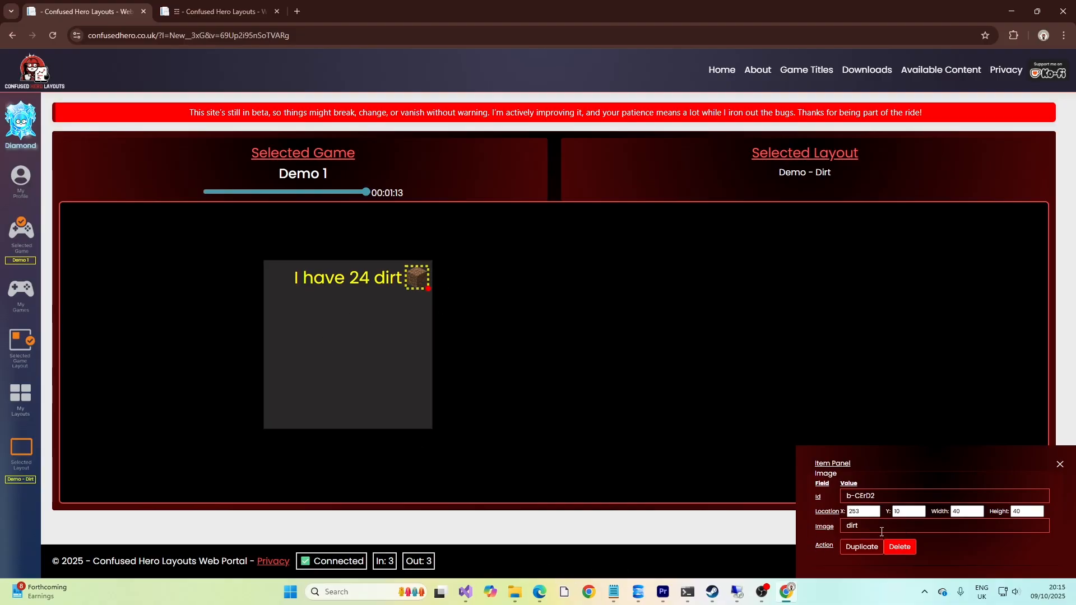
{"action": "double_click", "coordinate": [852, 526]}
{"action": "left_click", "coordinate": [801, 524]}
Add a score table item to the Demo - Dirt layout and give it two score rows
{"action": "left_click", "coordinate": [14, 458]}
{"action": "left_click", "coordinate": [819, 561]}
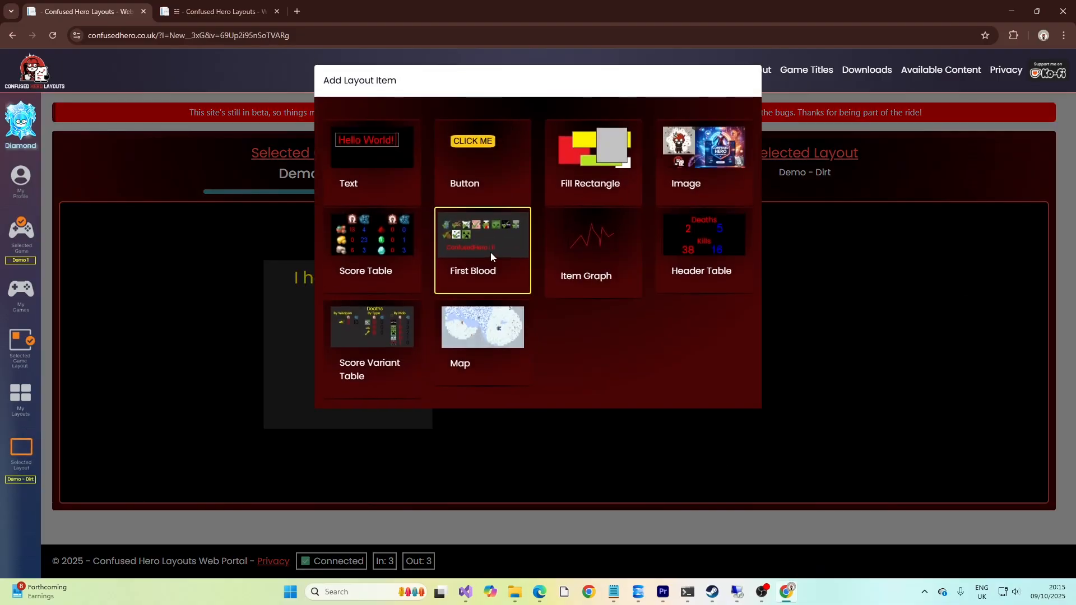
{"action": "left_click", "coordinate": [393, 244]}
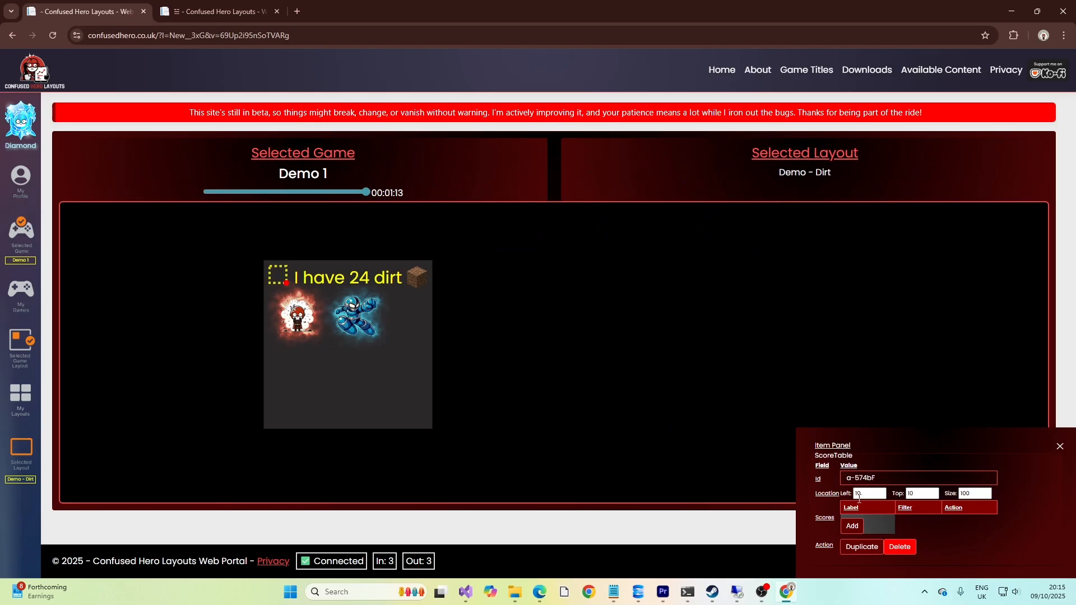
{"action": "left_click", "coordinate": [853, 527]}
{"action": "left_click", "coordinate": [854, 527]}
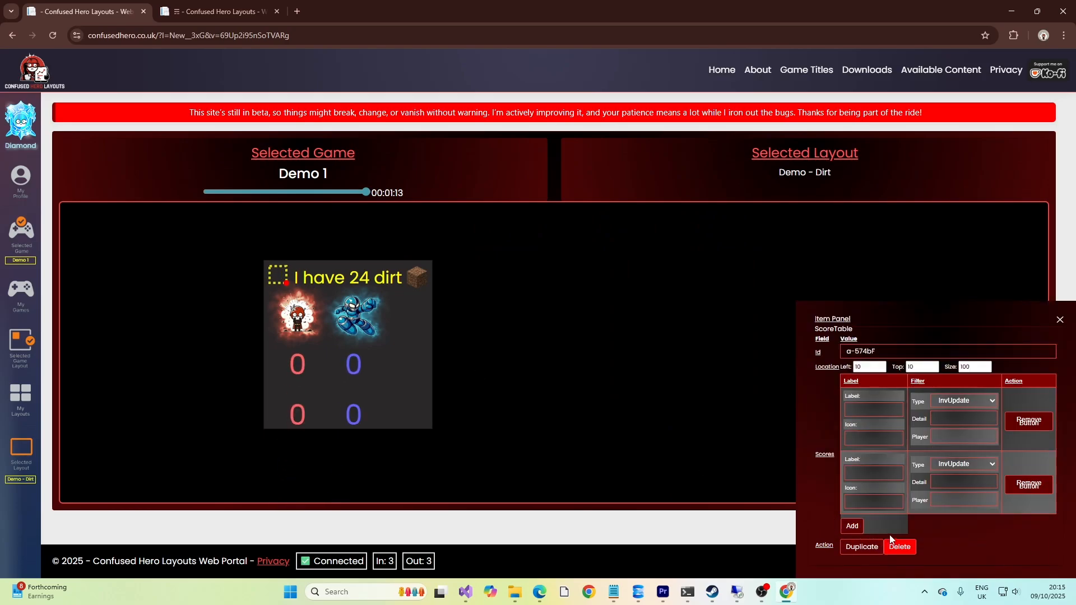
Set icon and detail to dirt for the score table's first row and to oak_log for its second row
{"action": "left_click", "coordinate": [870, 440]}
{"action": "left_click", "coordinate": [884, 463]}
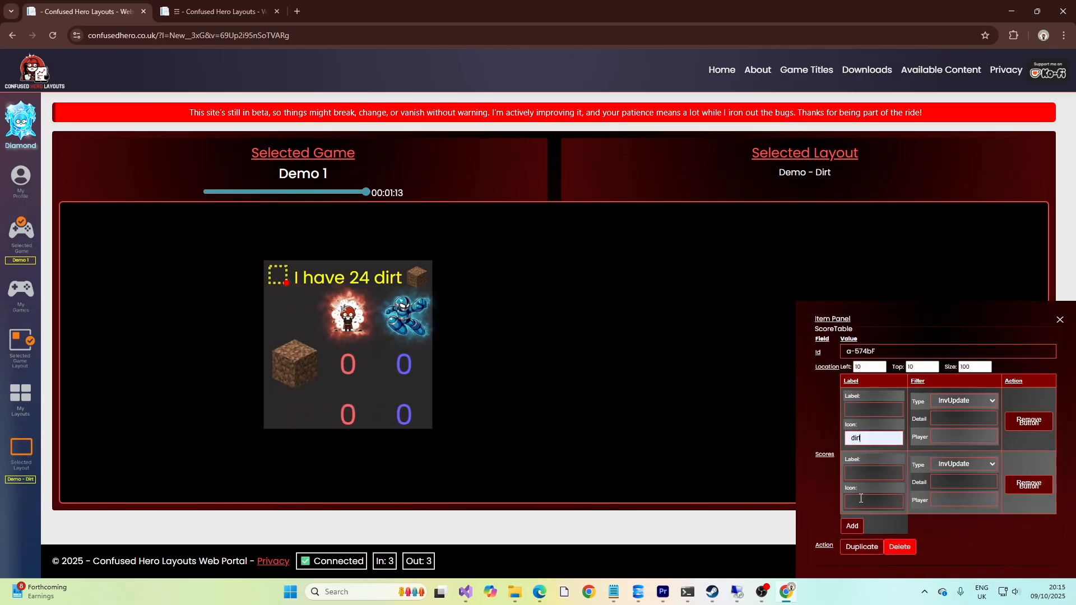
{"action": "left_click", "coordinate": [870, 501]}
{"action": "left_click", "coordinate": [902, 441]}
{"action": "left_click", "coordinate": [949, 481]}
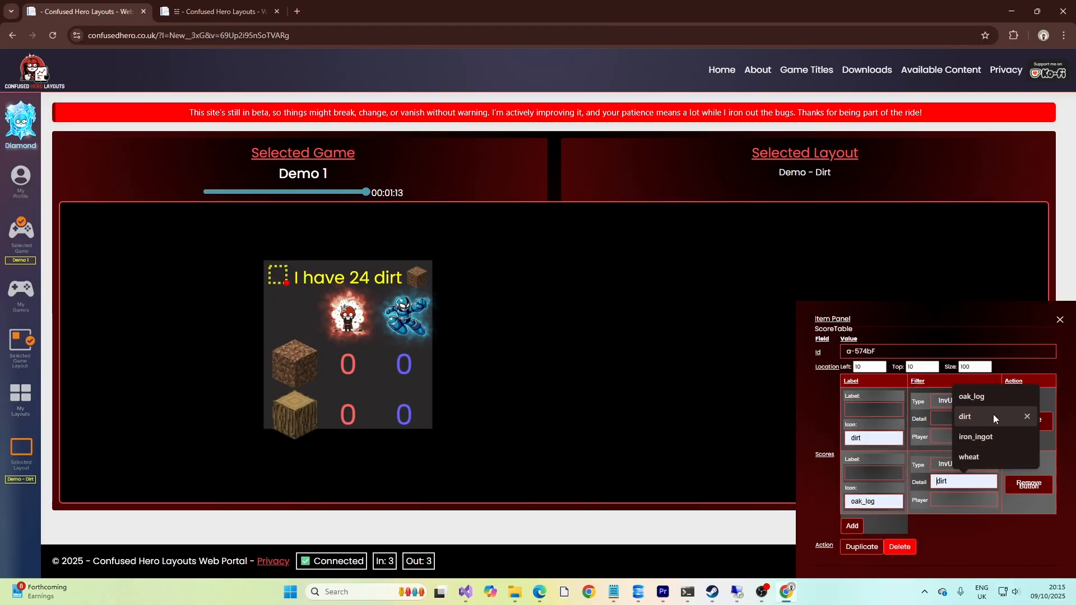
{"action": "left_click", "coordinate": [983, 403]}
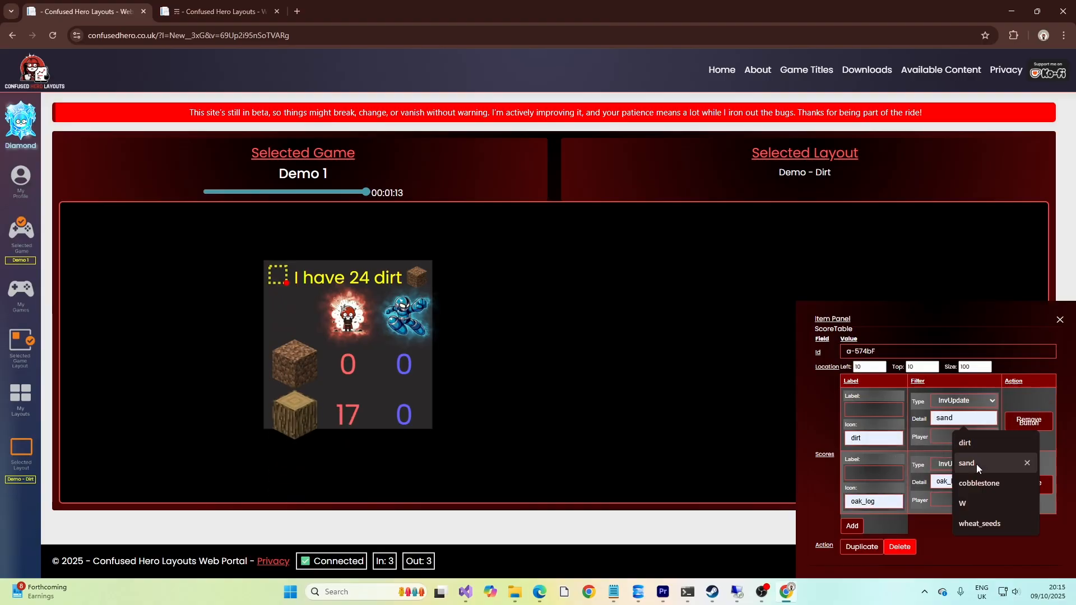
{"action": "left_click", "coordinate": [974, 445]}
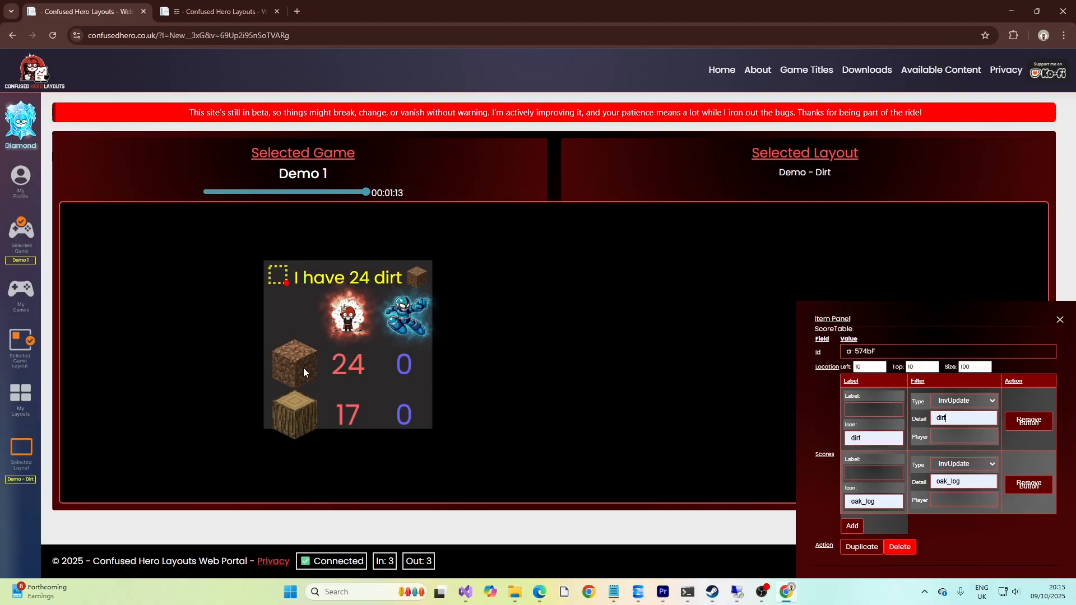
Add a third score row with icon and detail oak_log and filter type BlockBreak, and save the layout
{"action": "left_click", "coordinate": [852, 526]}
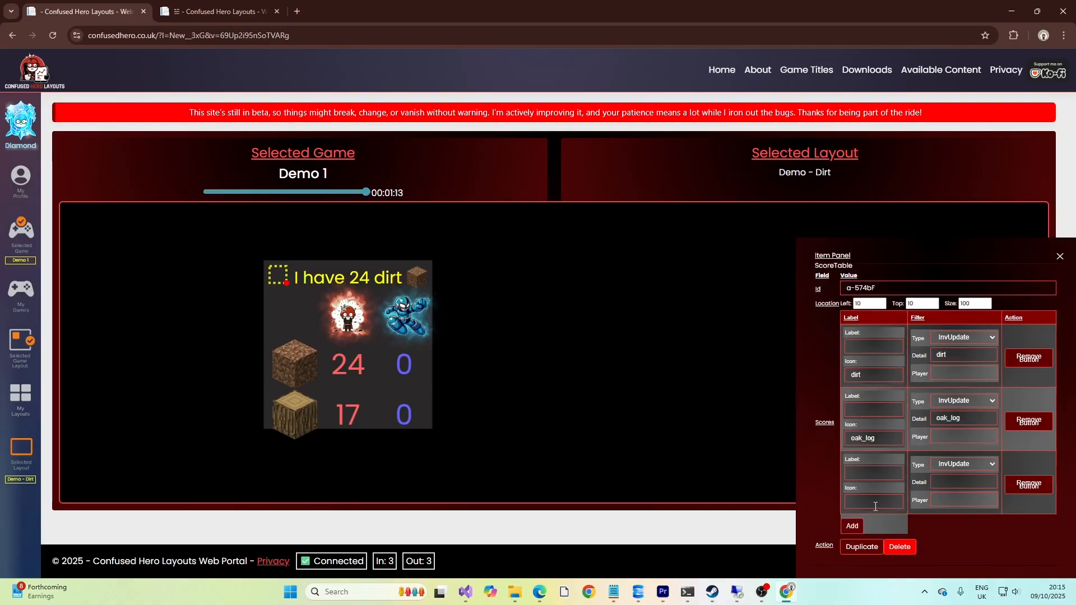
{"action": "left_click", "coordinate": [866, 500]}
{"action": "left_click", "coordinate": [903, 443]}
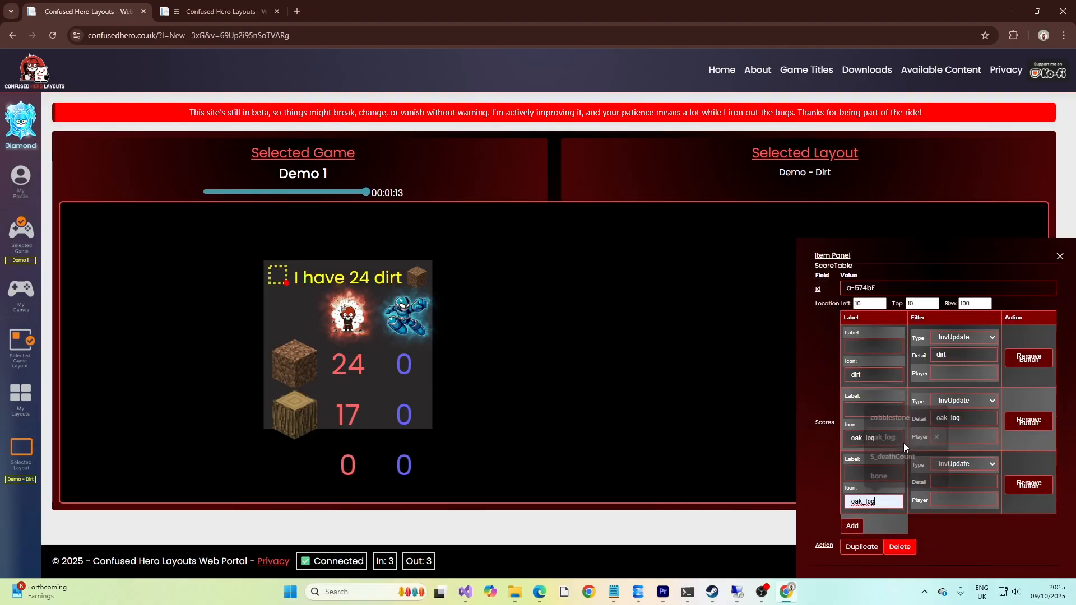
{"action": "left_click", "coordinate": [976, 480]}
{"action": "left_click", "coordinate": [978, 526]}
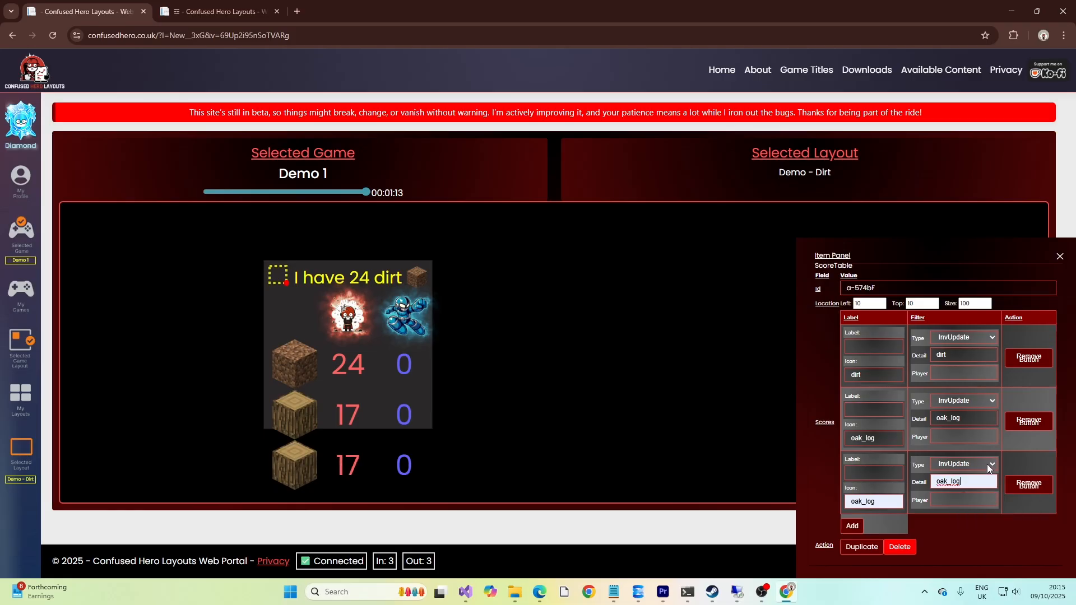
{"action": "left_click", "coordinate": [987, 463]}
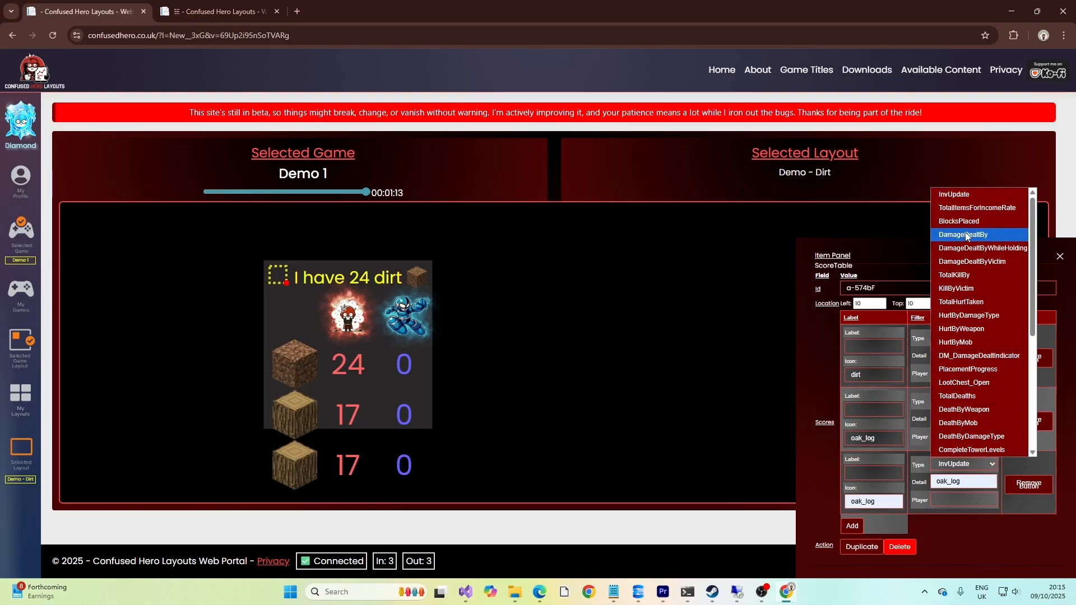
{"action": "scroll", "coordinate": [976, 307], "scroll_direction": "down", "scroll_amount": 2}
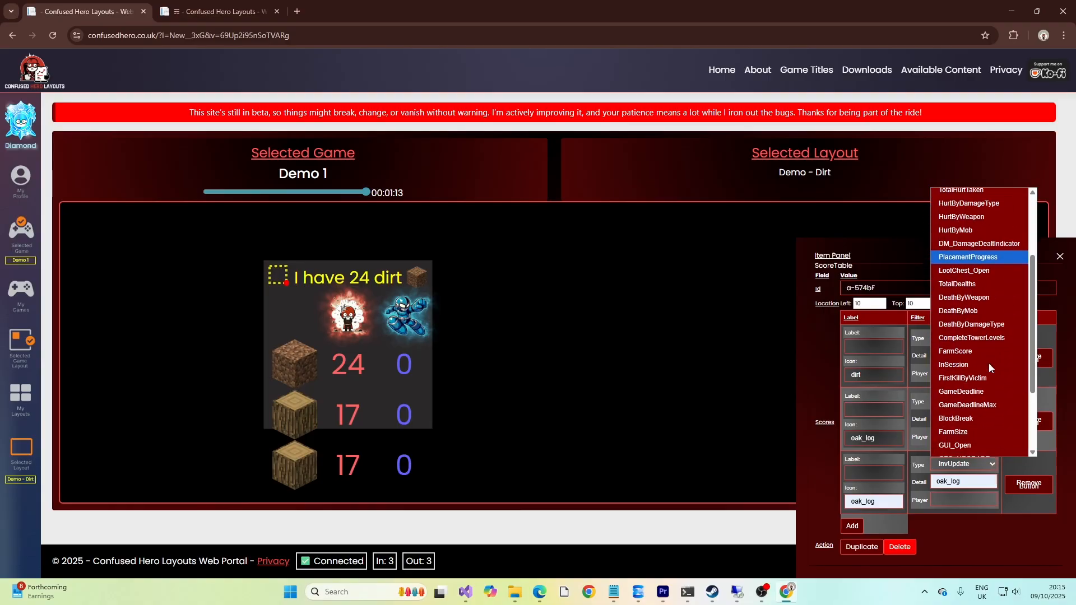
{"action": "left_click", "coordinate": [975, 418]}
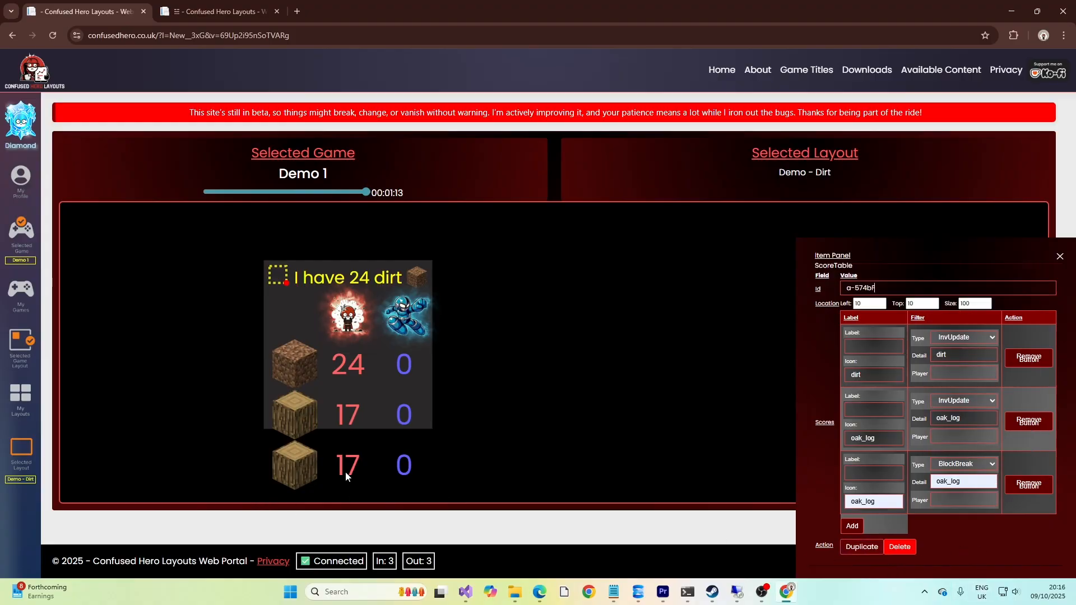
{"action": "left_click", "coordinate": [21, 451]}
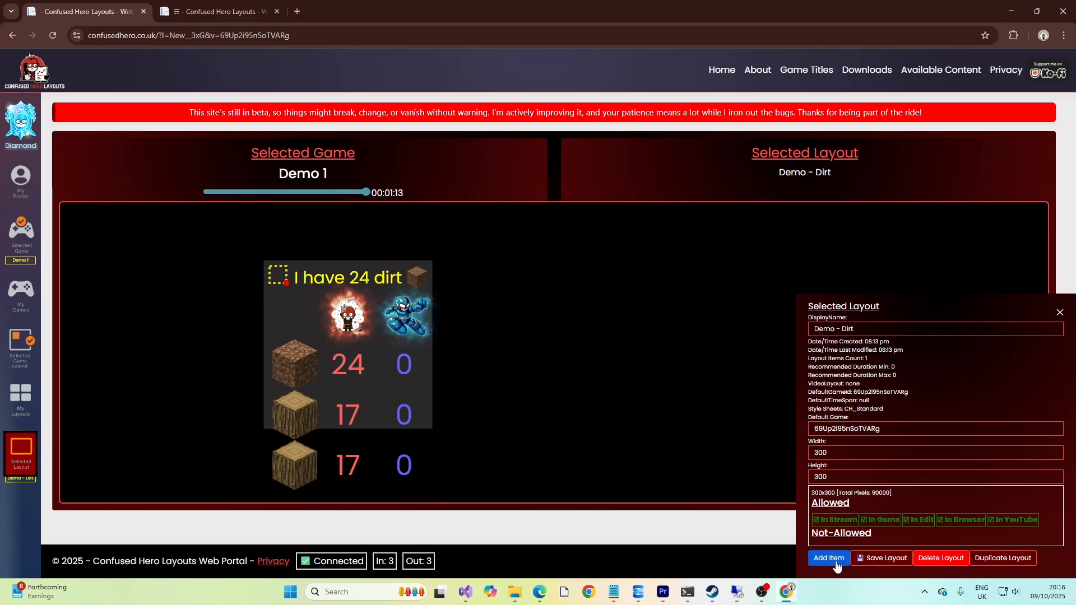
{"action": "left_click", "coordinate": [871, 562]}
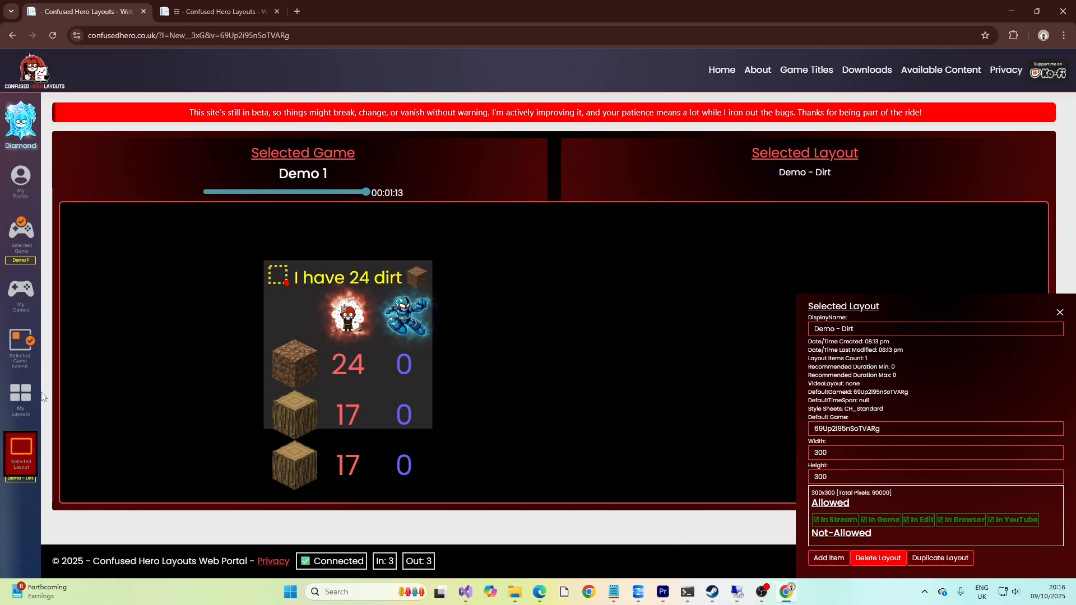
Set the score table's size to 60 and move it to about left 40, top 23 within the layout
{"action": "left_click", "coordinate": [305, 356]}
{"action": "double_click", "coordinate": [975, 303]}
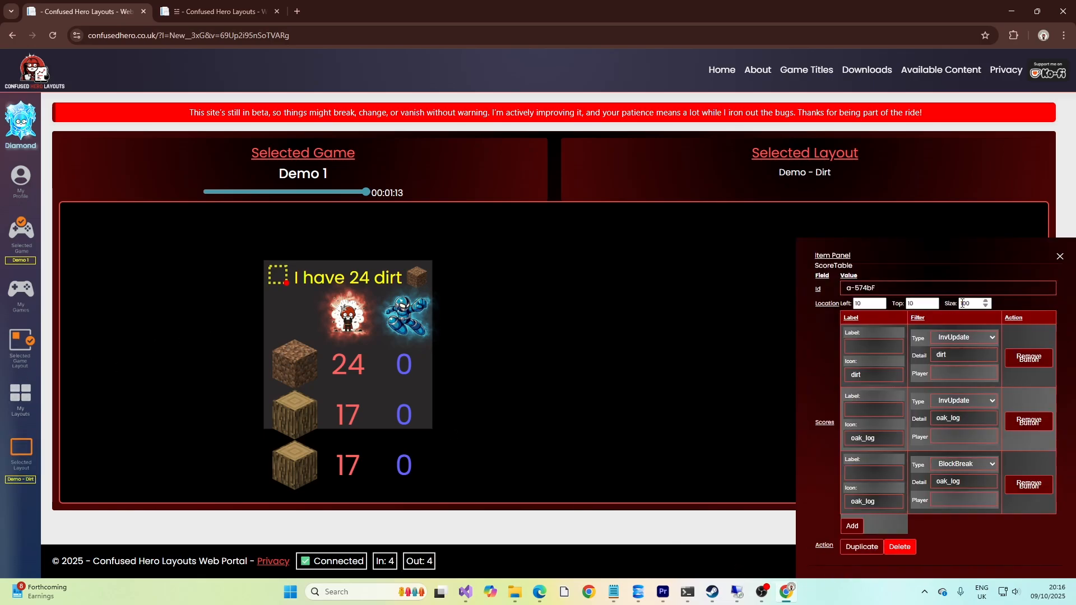
{"action": "type", "text": "60"}
{"action": "left_click", "coordinate": [922, 303]}
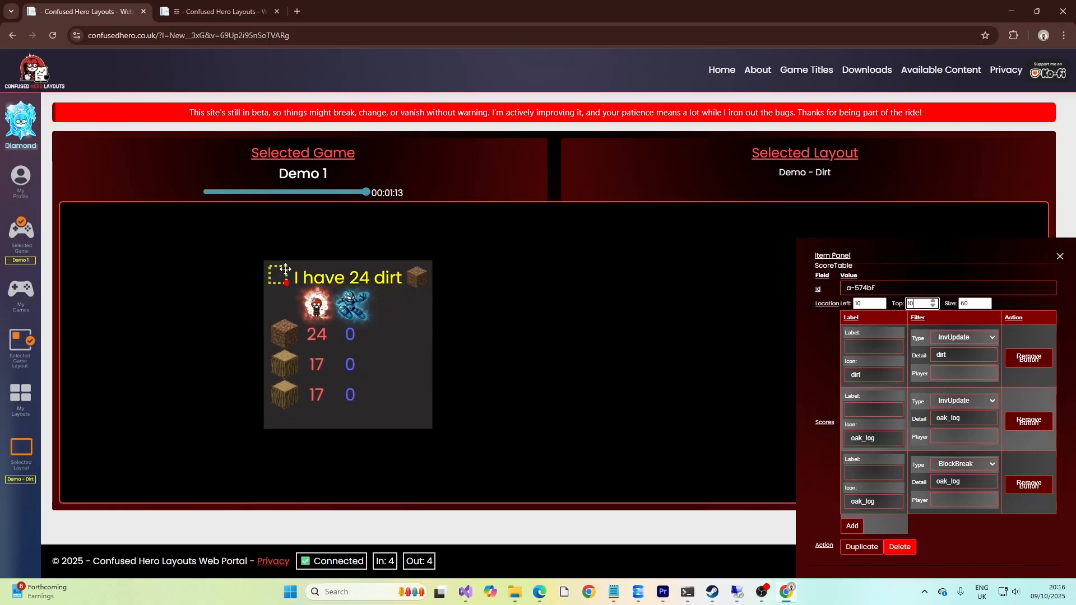
{"action": "left_click_drag", "start_coordinate": [278, 270], "coordinate": [298, 278]}
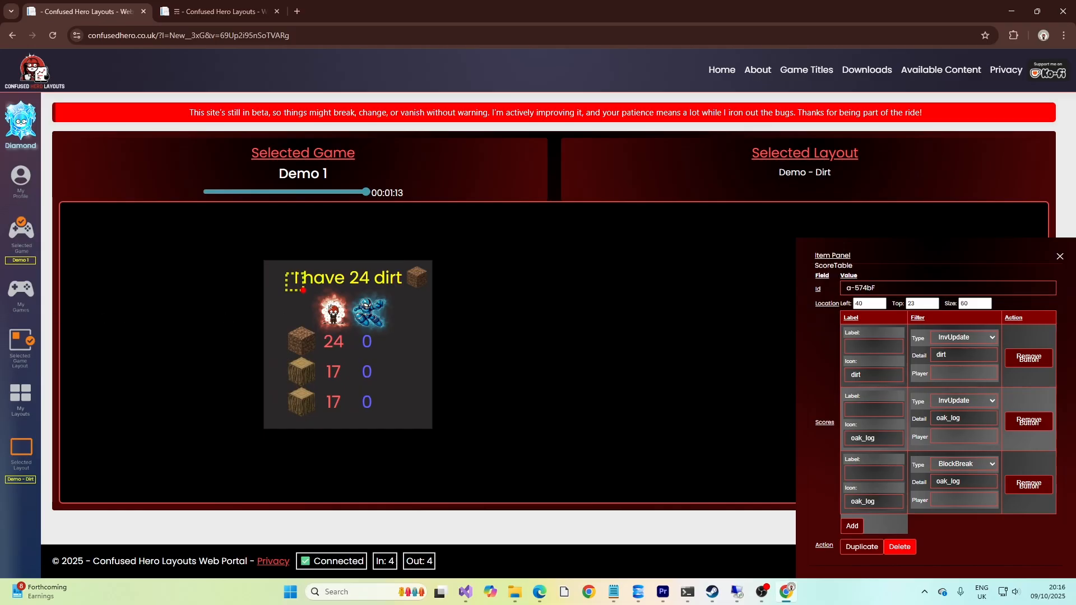
{"action": "left_click", "coordinate": [20, 451]}
{"action": "left_click", "coordinate": [118, 247]}
{"action": "left_click", "coordinate": [1060, 257]}
Create a new image request for the Demo 1 game and name it Main
{"action": "left_click", "coordinate": [21, 232]}
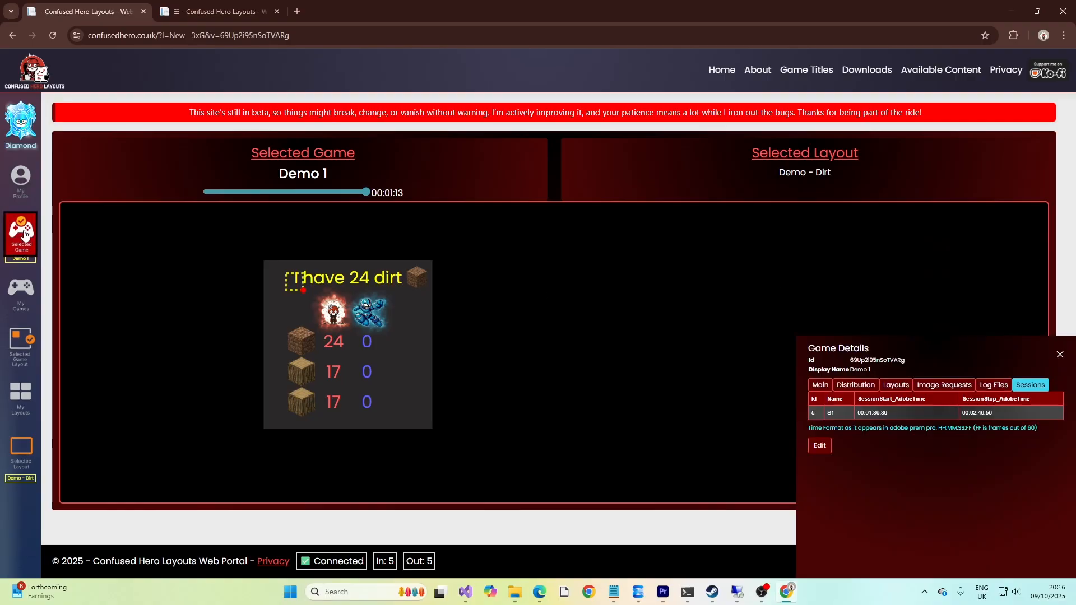
{"action": "left_click", "coordinate": [928, 385]}
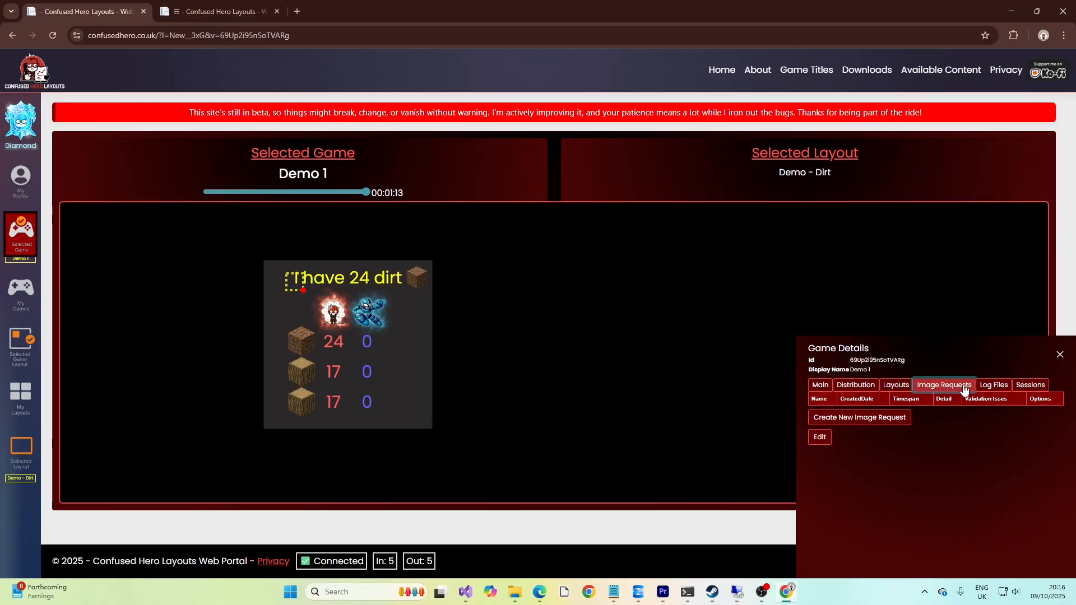
{"action": "left_click", "coordinate": [887, 418]}
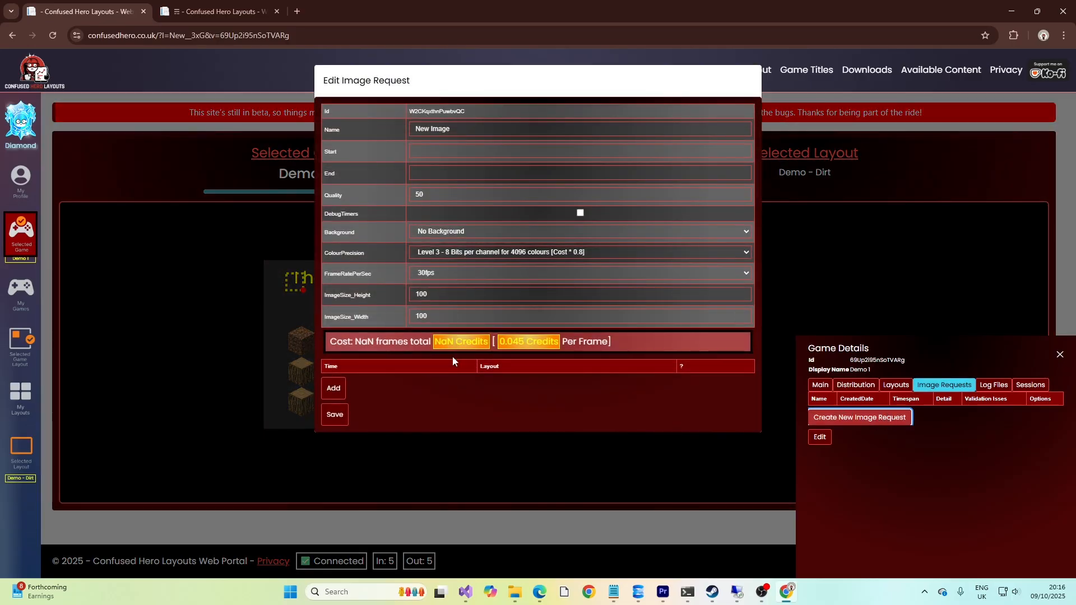
{"action": "left_click", "coordinate": [348, 121]}
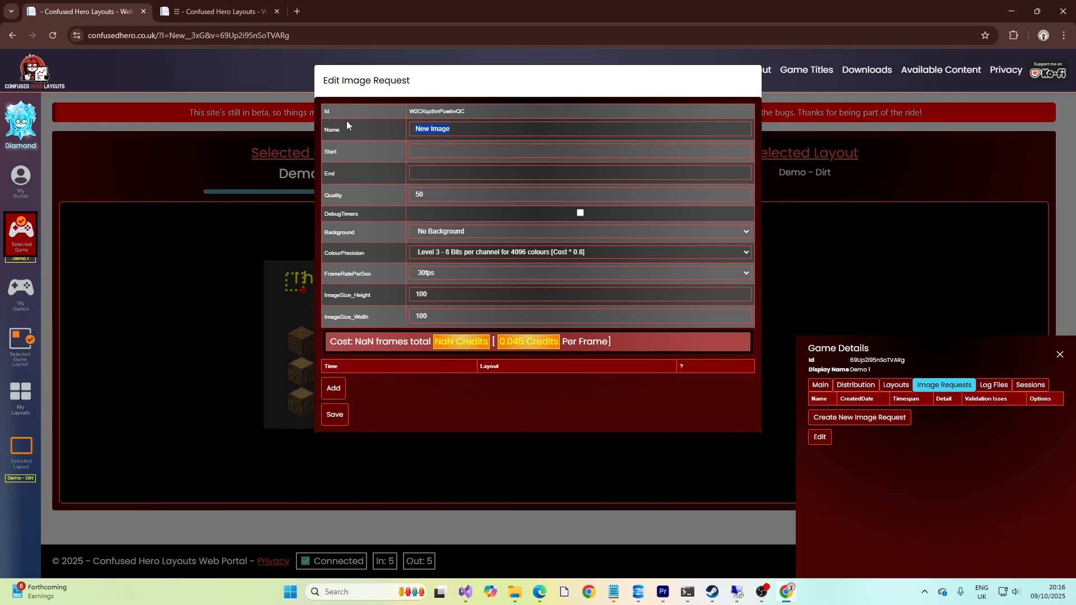
{"action": "type", "text": "Main"}
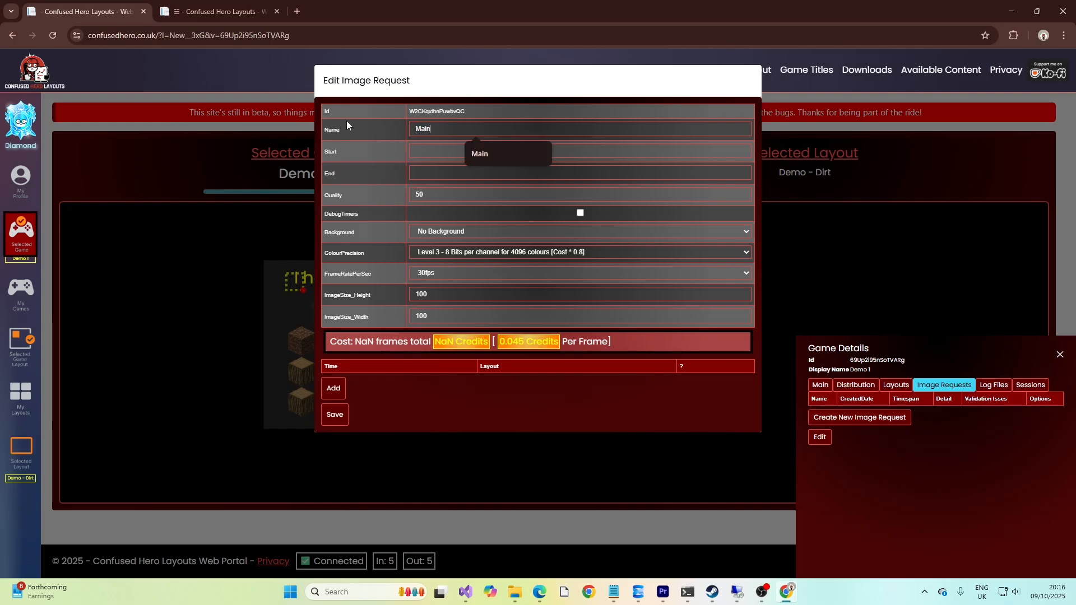
Switch to Premiere Pro and move the playhead back to the session start marker at 00:01:36:36
{"action": "left_click", "coordinate": [442, 154]}
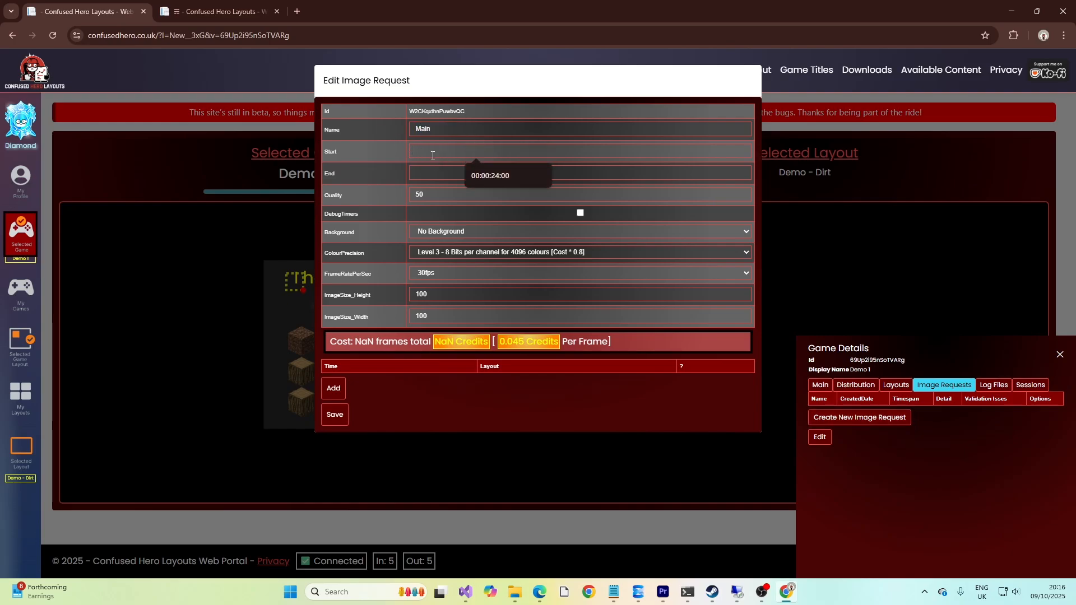
{"action": "mouse_move", "coordinate": [712, 598]}
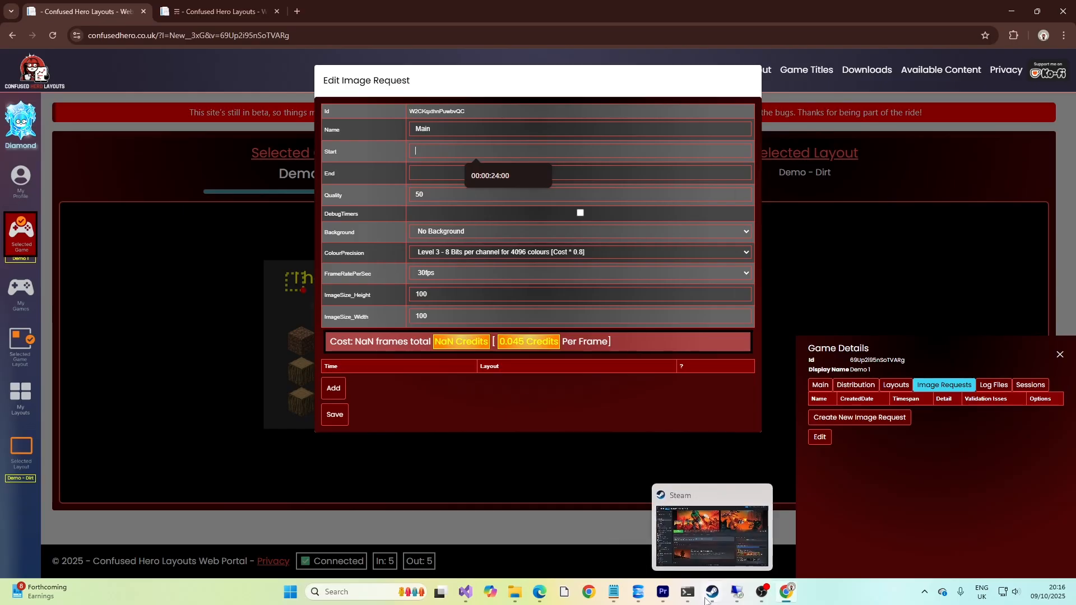
{"action": "left_click", "coordinate": [663, 593]}
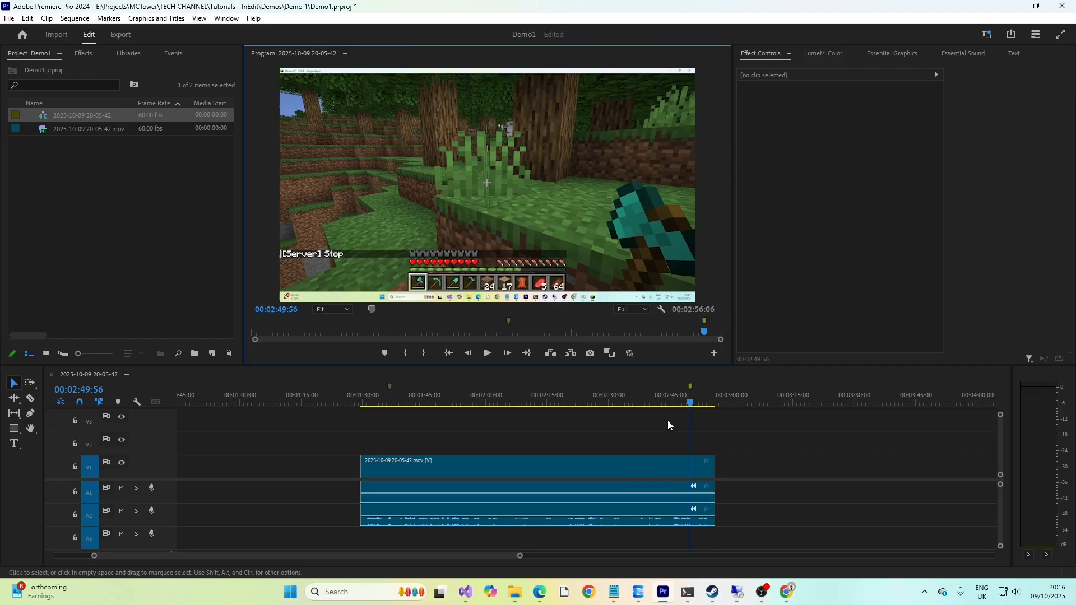
{"action": "left_click", "coordinate": [611, 393]}
{"action": "left_click_drag", "start_coordinate": [611, 392], "coordinate": [390, 388]}
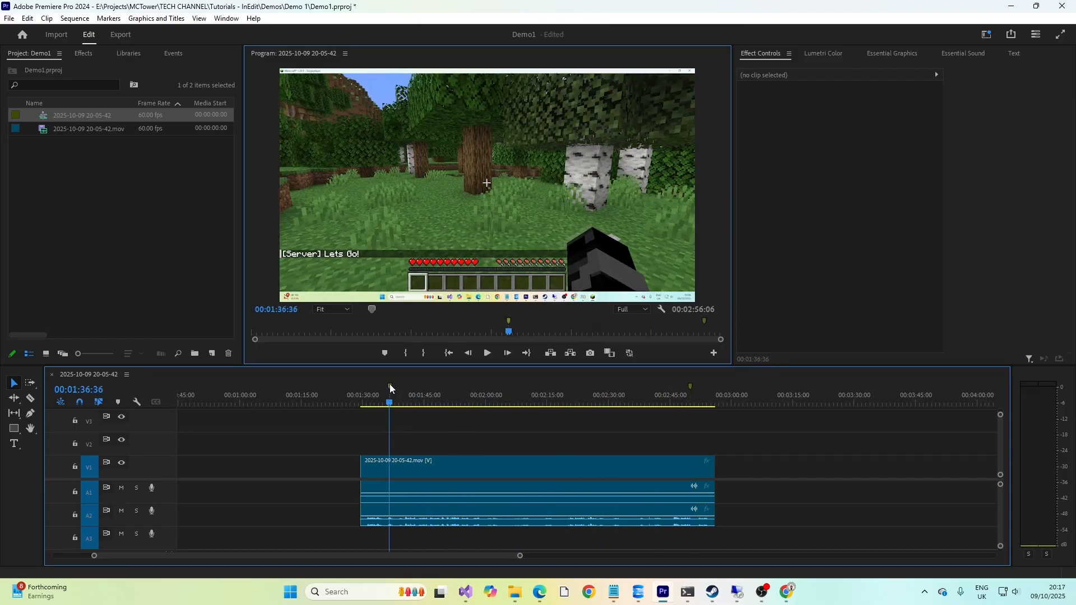
Set the playhead position to 00:01:38:00 by editing its timecode
{"action": "left_click", "coordinate": [289, 305]}
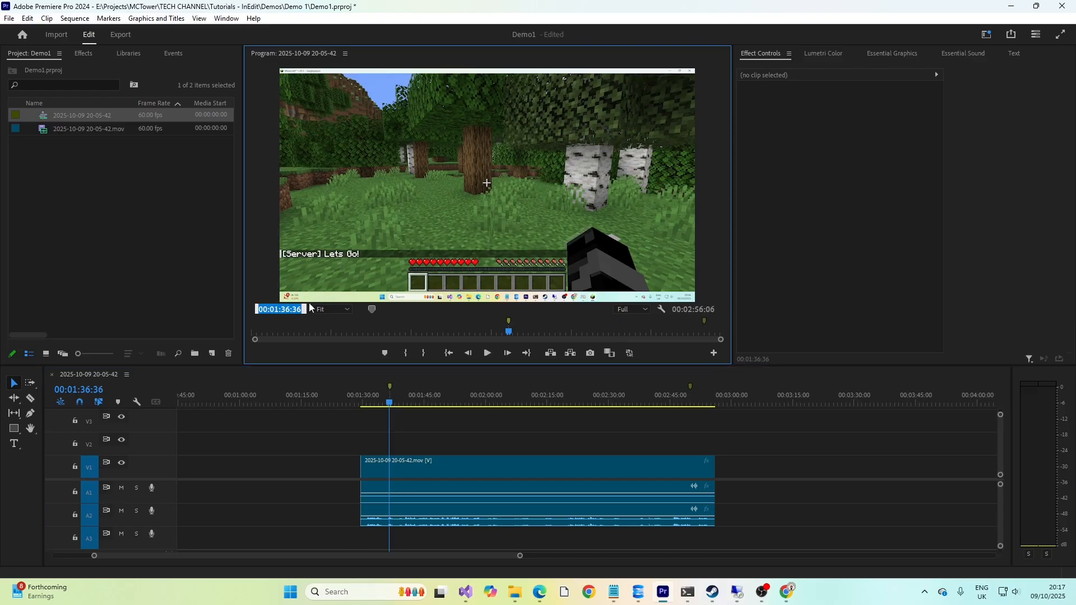
{"action": "left_click", "coordinate": [289, 310]}
{"action": "left_click_drag", "start_coordinate": [285, 310], "coordinate": [347, 316]}
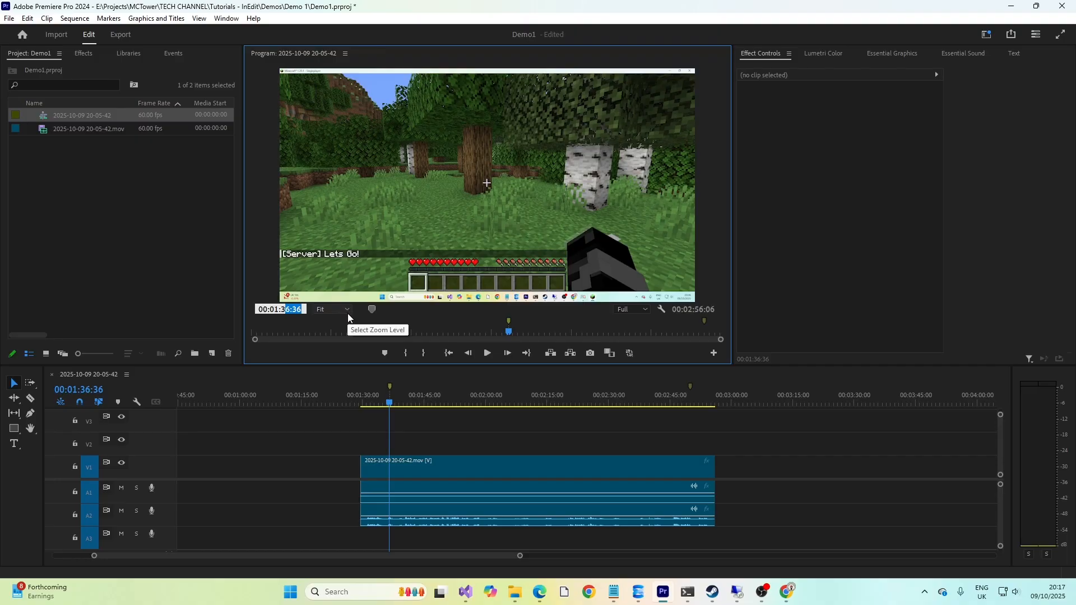
{"action": "left_click", "coordinate": [298, 309]}
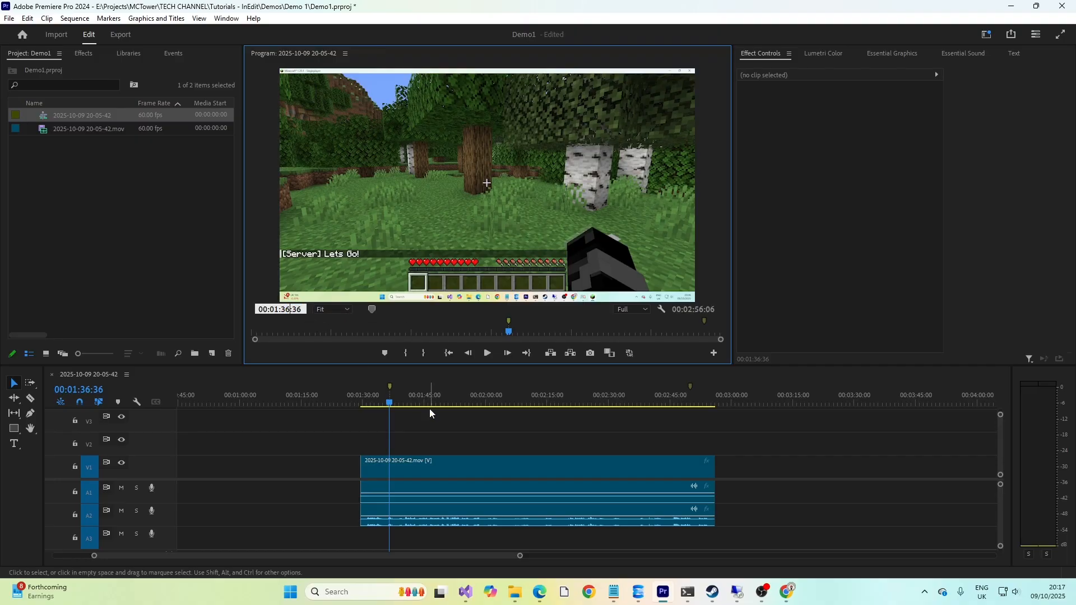
{"action": "type", "text": "8"}
{"action": "key", "text": "Return"}
{"action": "left_click", "coordinate": [282, 310]}
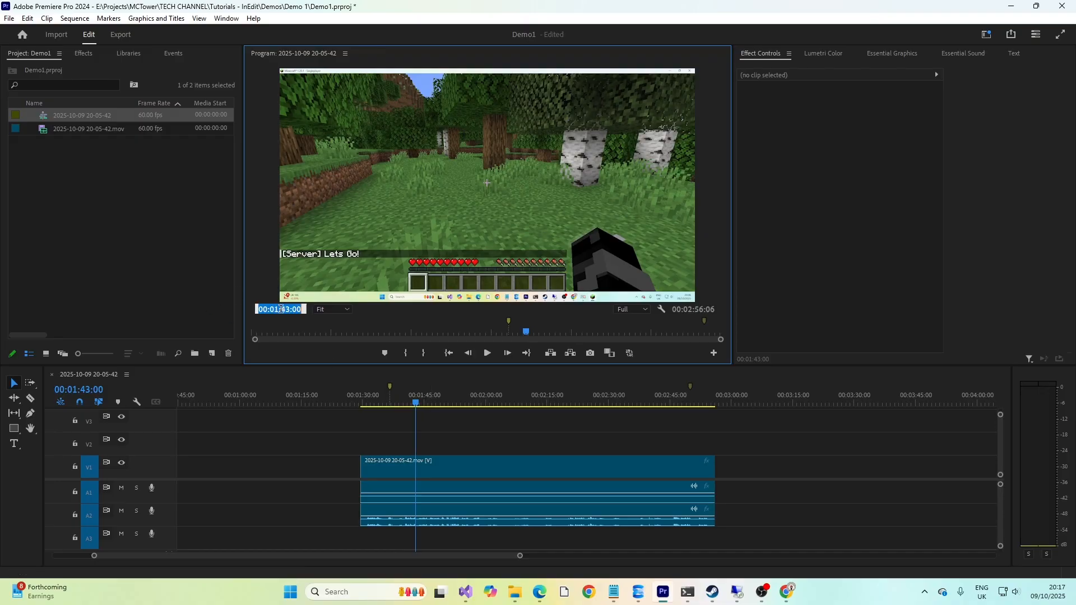
{"action": "type", "text": "38"}
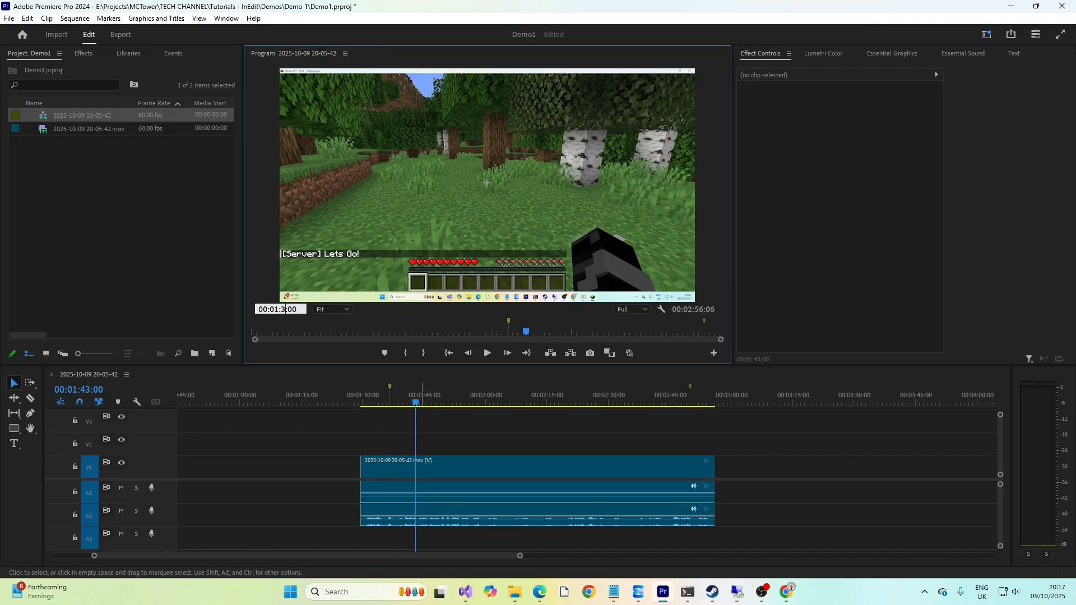
{"action": "key", "text": "Return"}
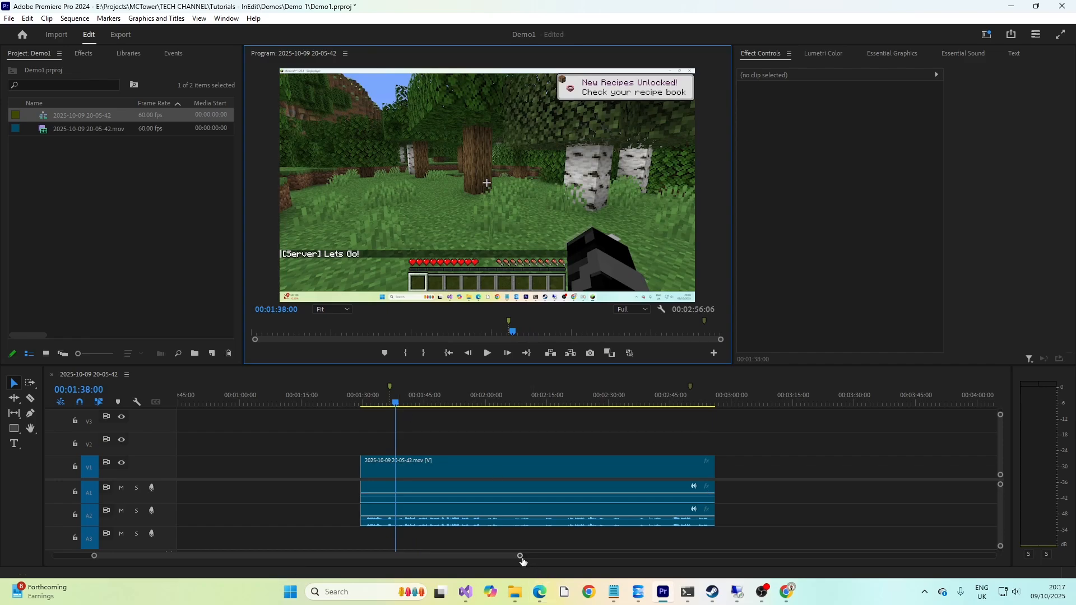
Move the playhead to where the armour and tools have been received, at exactly 00:01:51:00
{"action": "left_click_drag", "start_coordinate": [520, 557], "coordinate": [415, 557]}
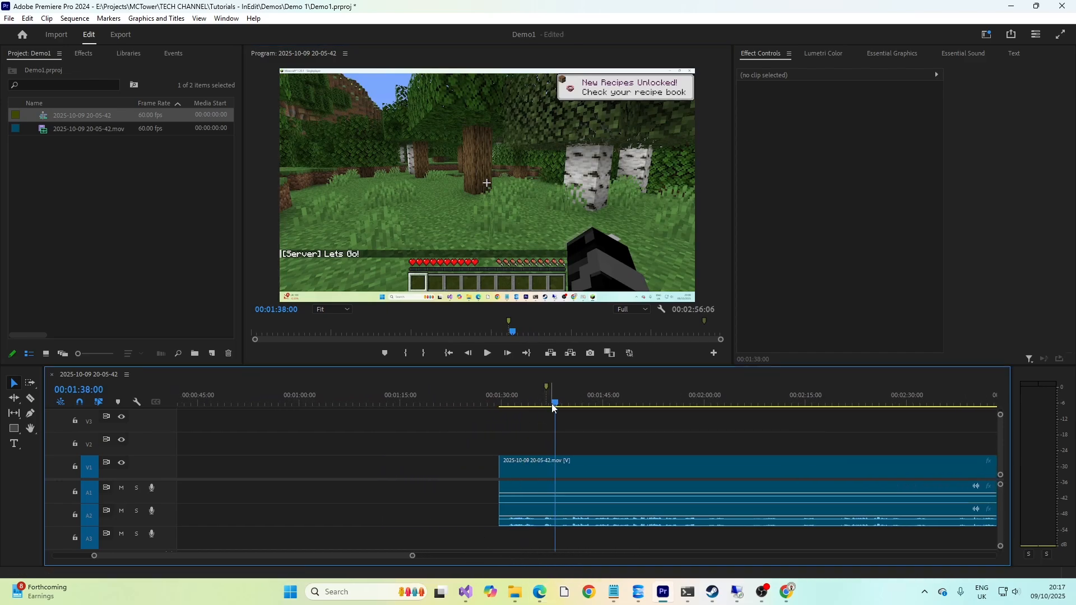
{"action": "left_click_drag", "start_coordinate": [553, 408], "coordinate": [642, 407]}
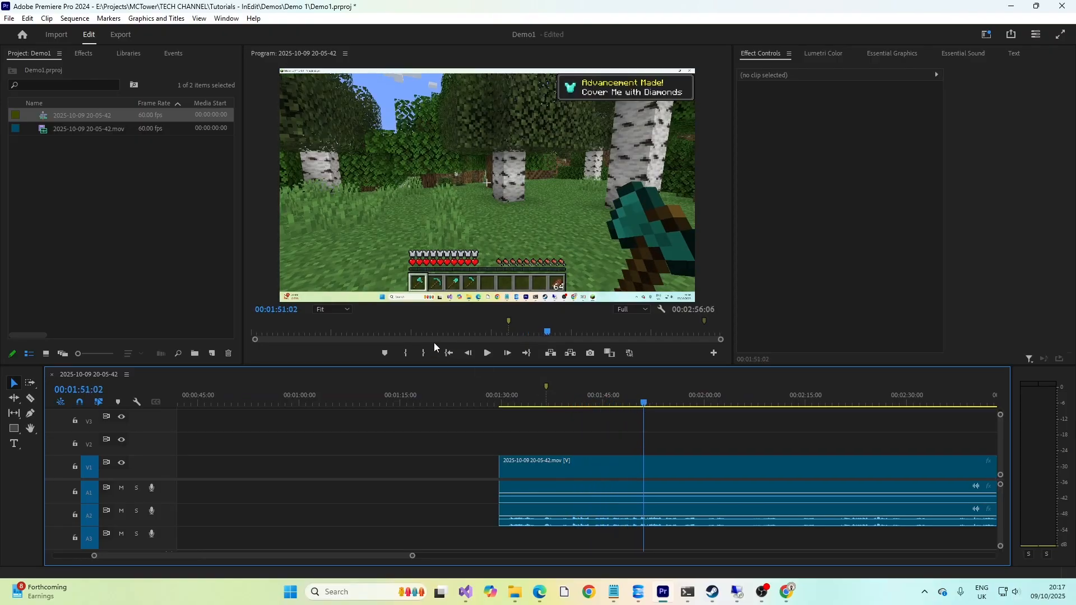
{"action": "left_click", "coordinate": [297, 310]}
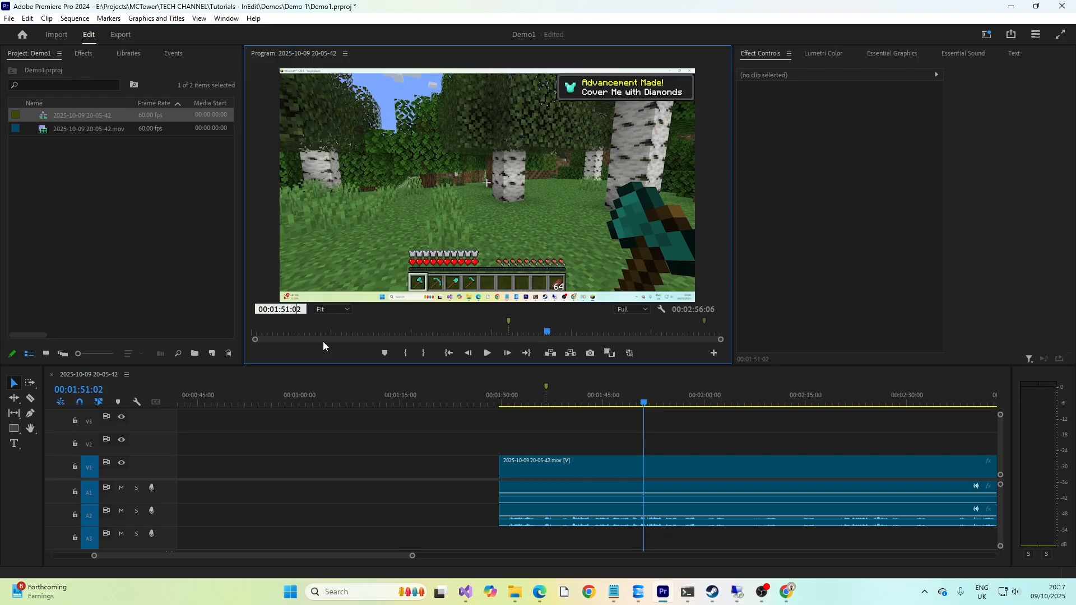
{"action": "key", "text": "Delete"}
{"action": "type", "text": "0"}
{"action": "key", "text": "Return"}
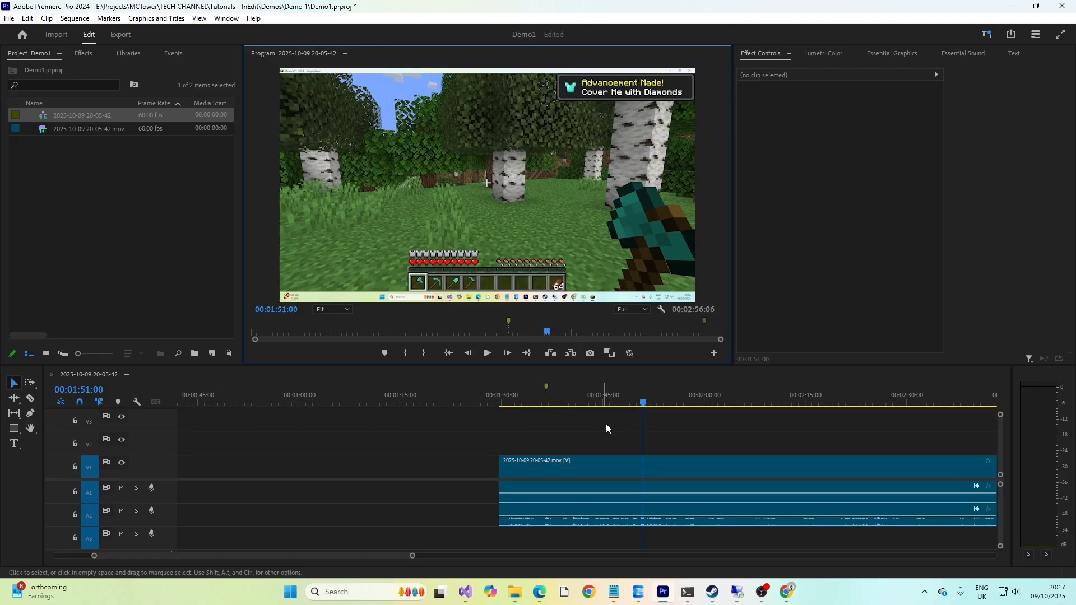
Add a marker at the 00:01:51:00 playhead position and set its colour to cyan
{"action": "right_click", "coordinate": [643, 405]}
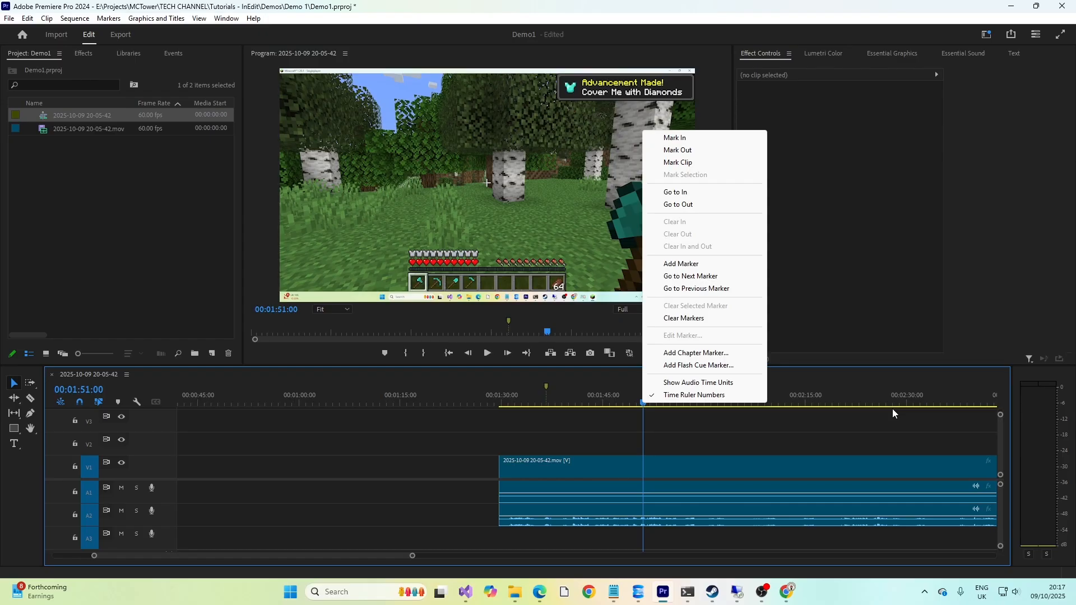
{"action": "left_click", "coordinate": [702, 264]}
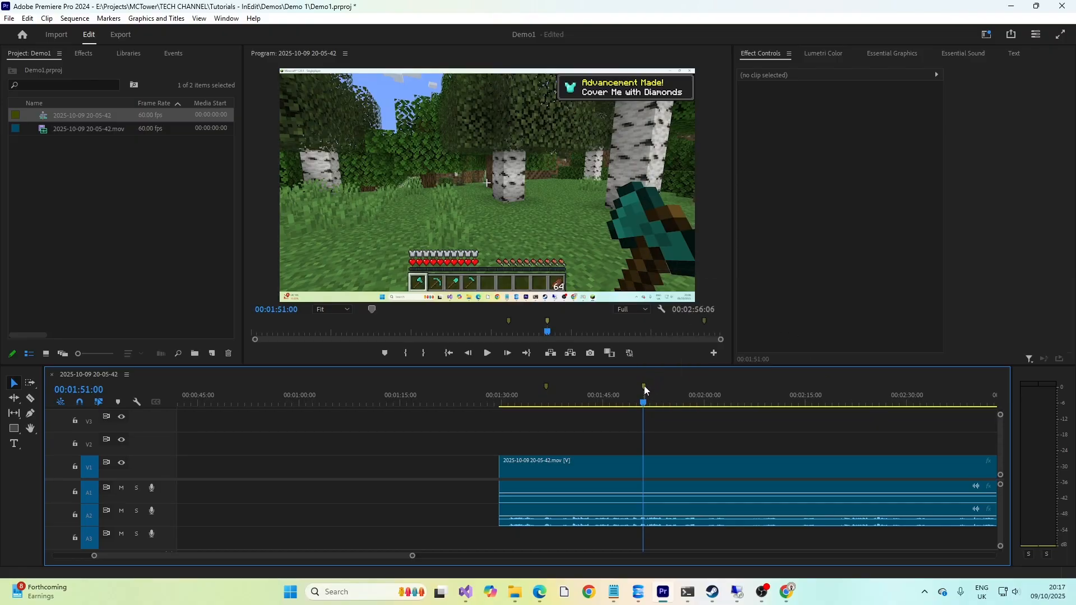
{"action": "double_click", "coordinate": [644, 385]}
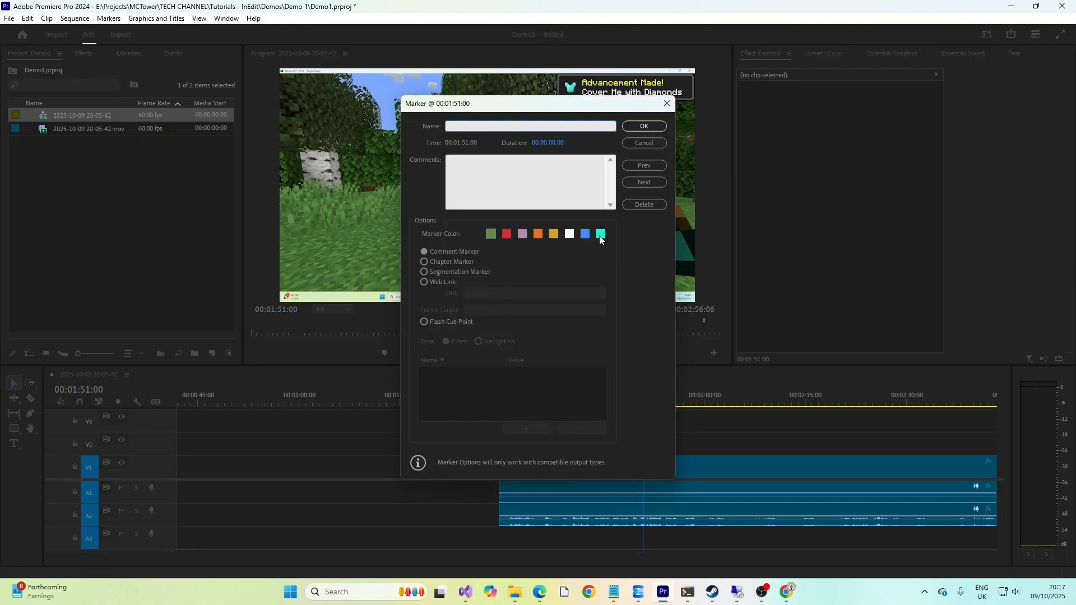
{"action": "left_click", "coordinate": [600, 234]}
{"action": "left_click", "coordinate": [643, 127]}
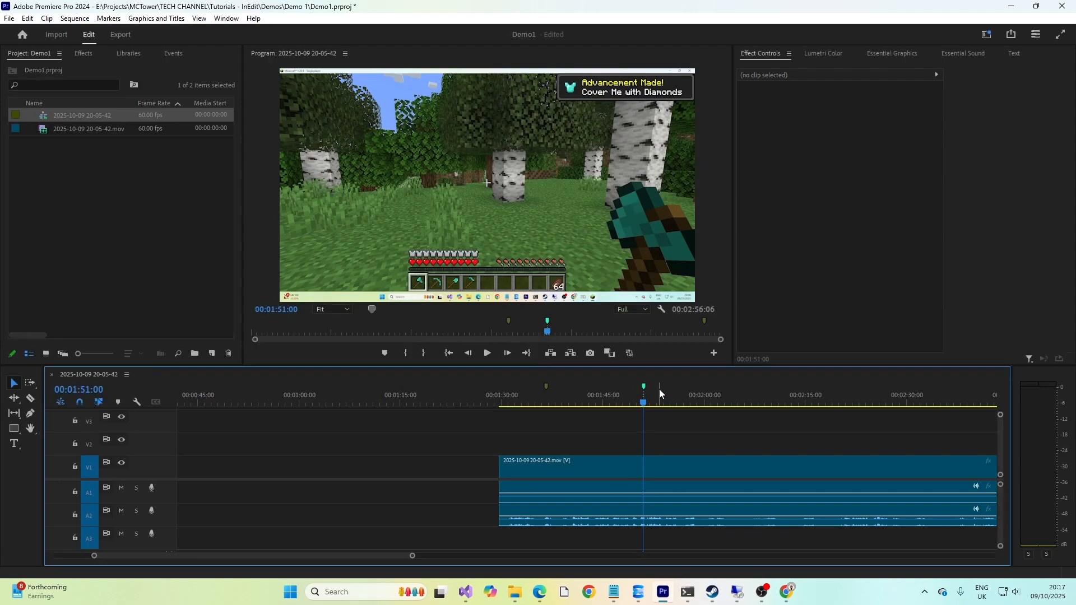
Copy the playhead timecode 00:01:51:00 and enter it as the image request's start in the browser
{"action": "left_click", "coordinate": [283, 310]}
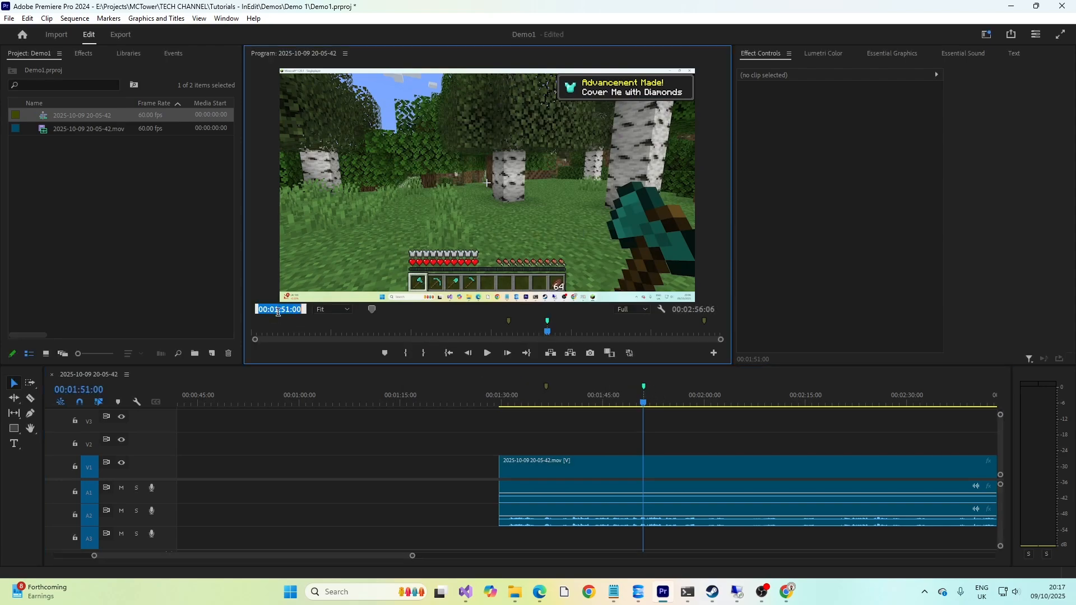
{"action": "left_click", "coordinate": [591, 594]}
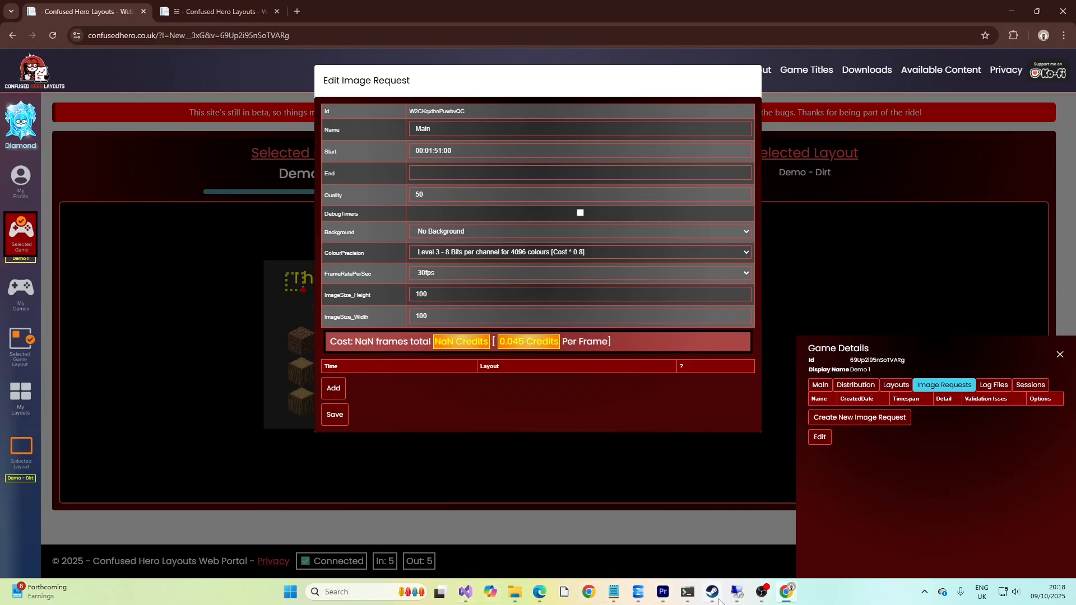
In Premiere Pro, move the playhead to 00:02:46:10 and copy that timecode into the image request's end in the browser
{"action": "left_click", "coordinate": [663, 594]}
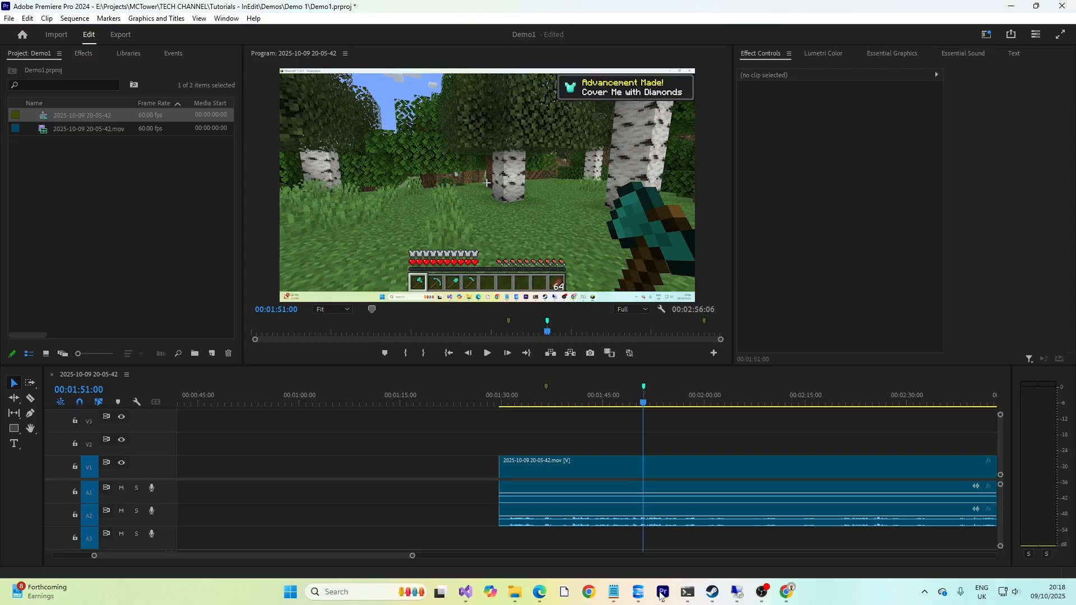
{"action": "left_click_drag", "start_coordinate": [413, 556], "coordinate": [533, 556]}
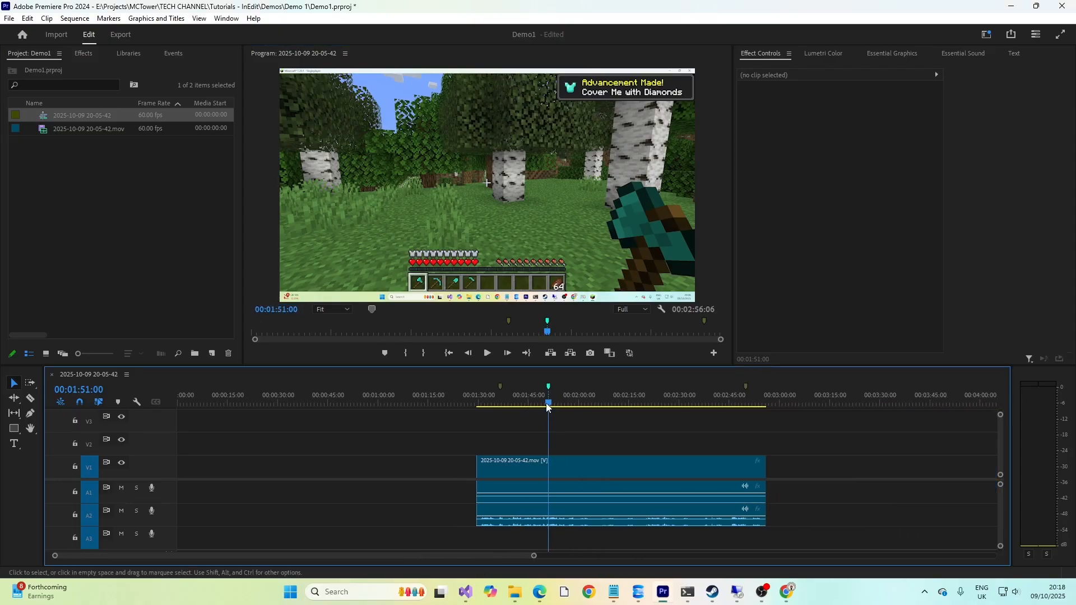
{"action": "left_click_drag", "start_coordinate": [548, 407], "coordinate": [733, 416]}
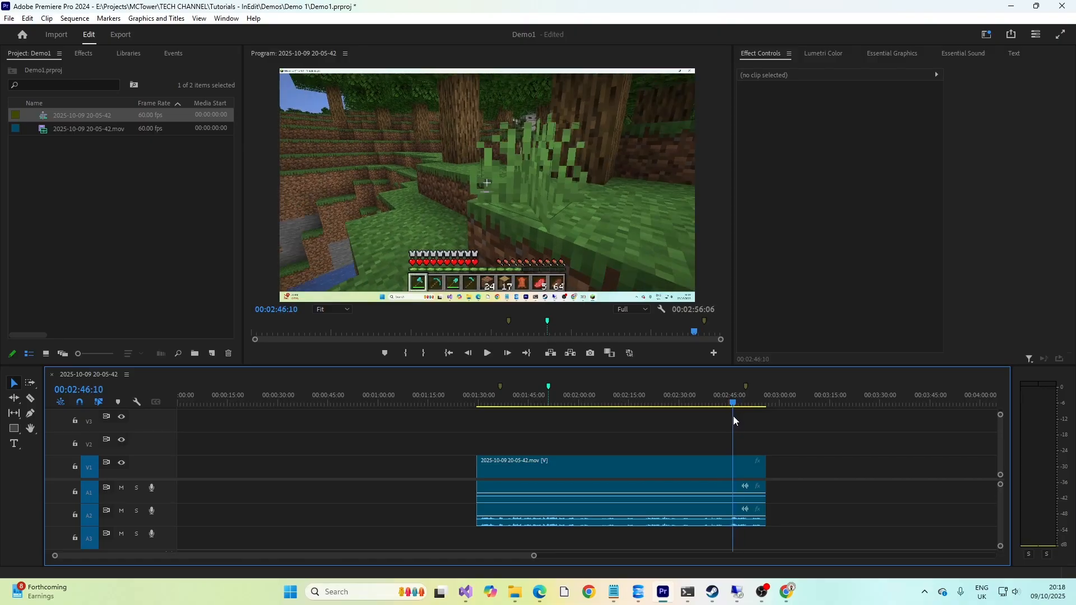
{"action": "left_click", "coordinate": [293, 312]}
{"action": "key", "text": "ctrl+c"}
{"action": "mouse_move", "coordinate": [662, 593]}
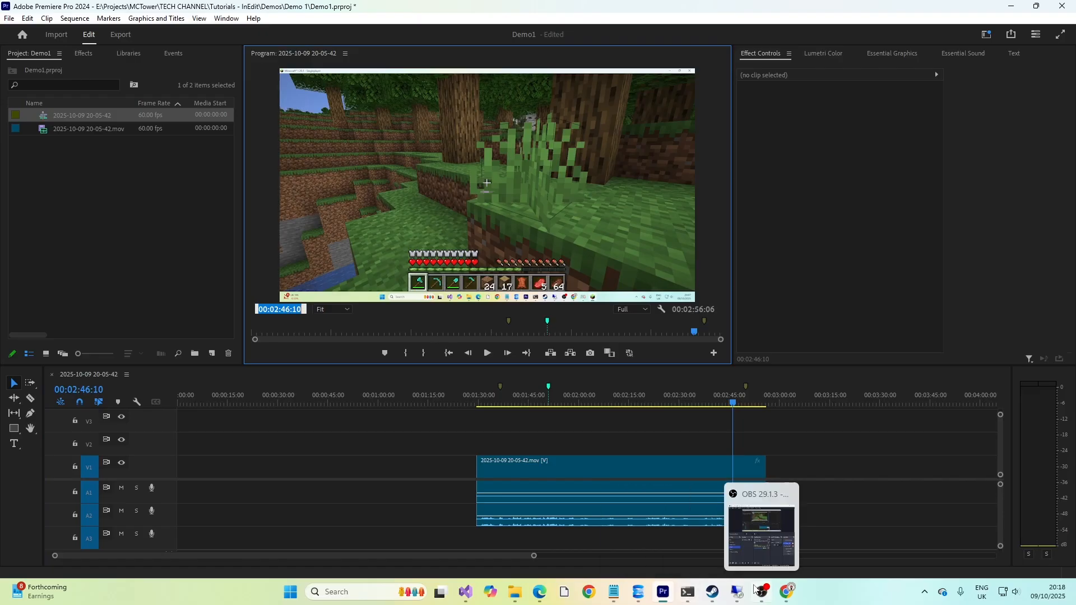
{"action": "left_click", "coordinate": [792, 592]}
{"action": "left_click", "coordinate": [449, 172]}
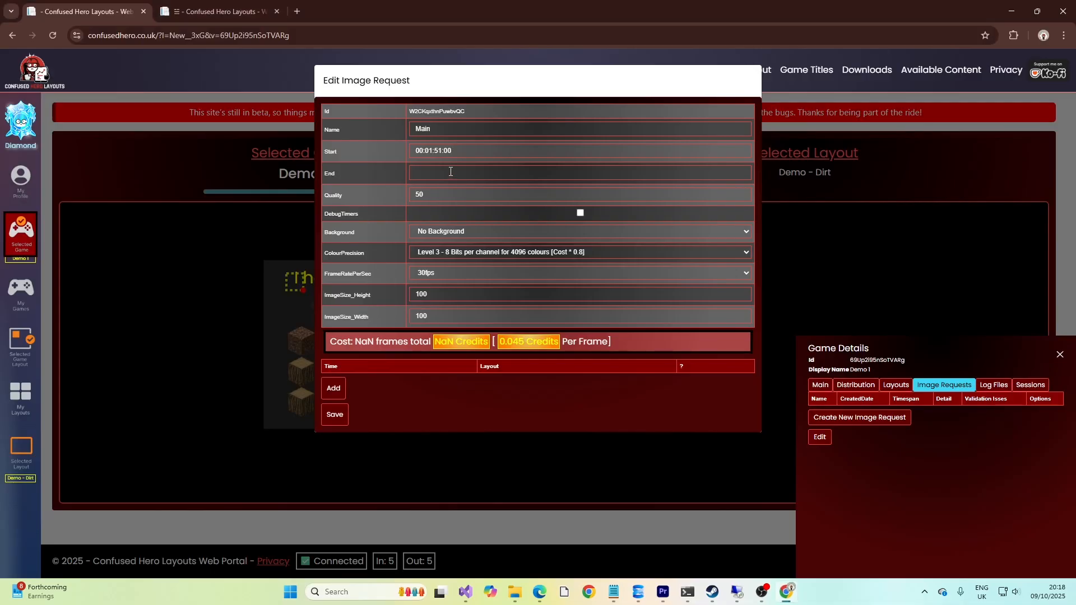
{"action": "key", "text": "ctrl+v"}
Choose Level 3 colour precision and a frame rate of 60fps for the image request
{"action": "left_click", "coordinate": [460, 198]}
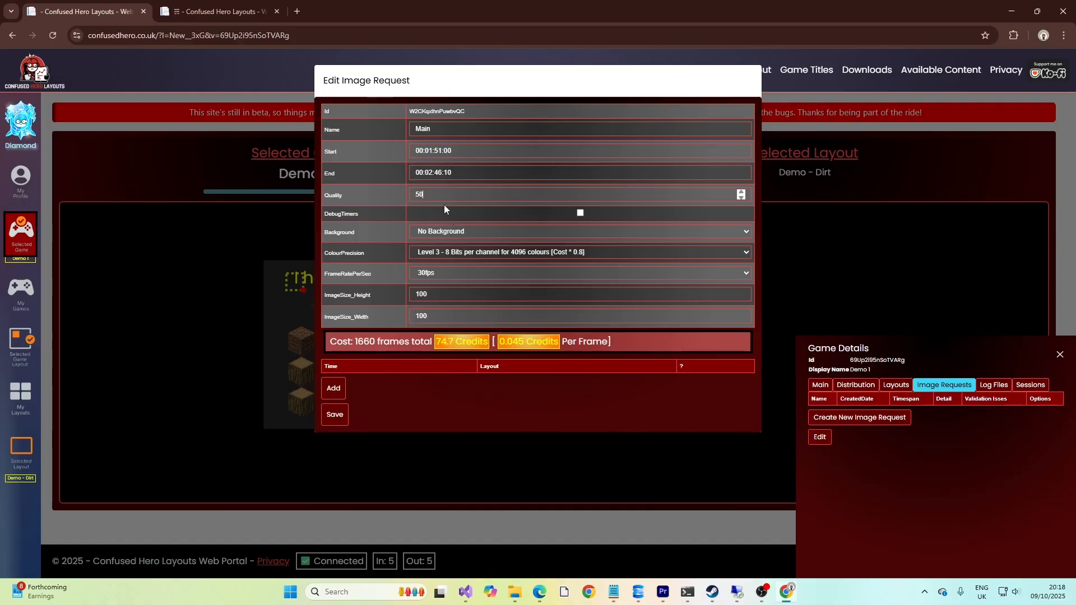
{"action": "left_click_drag", "start_coordinate": [441, 198], "coordinate": [375, 199]}
{"action": "left_click", "coordinate": [429, 253]}
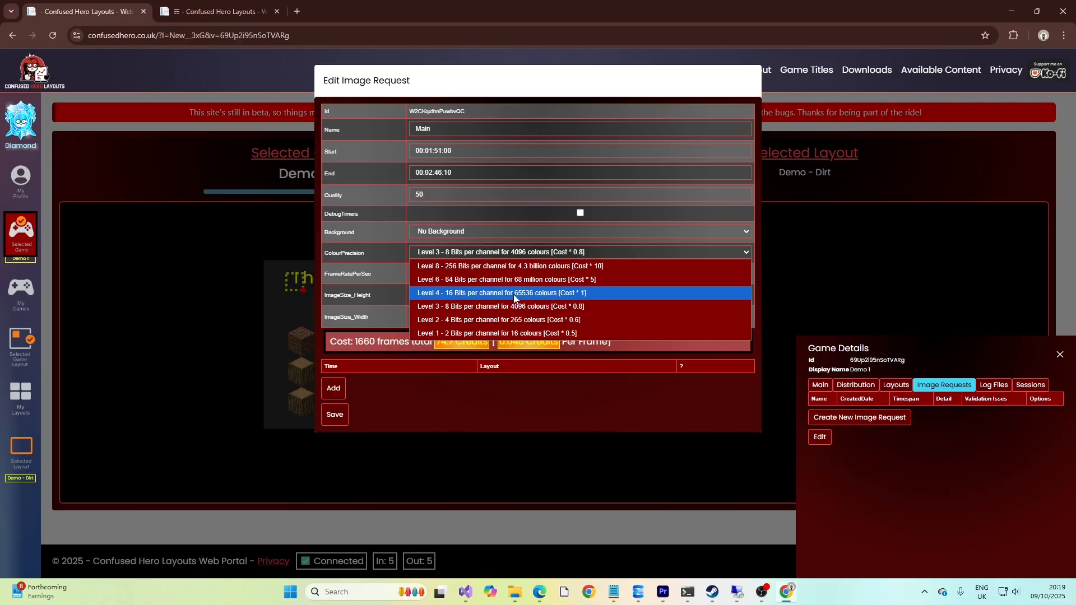
{"action": "left_click", "coordinate": [514, 308]}
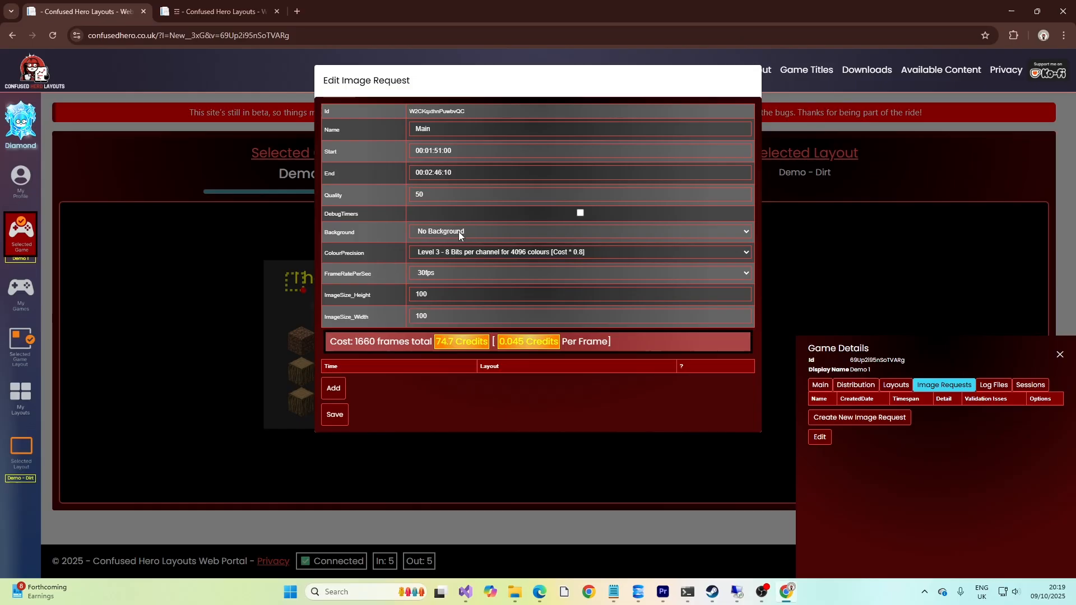
{"action": "left_click", "coordinate": [431, 271]}
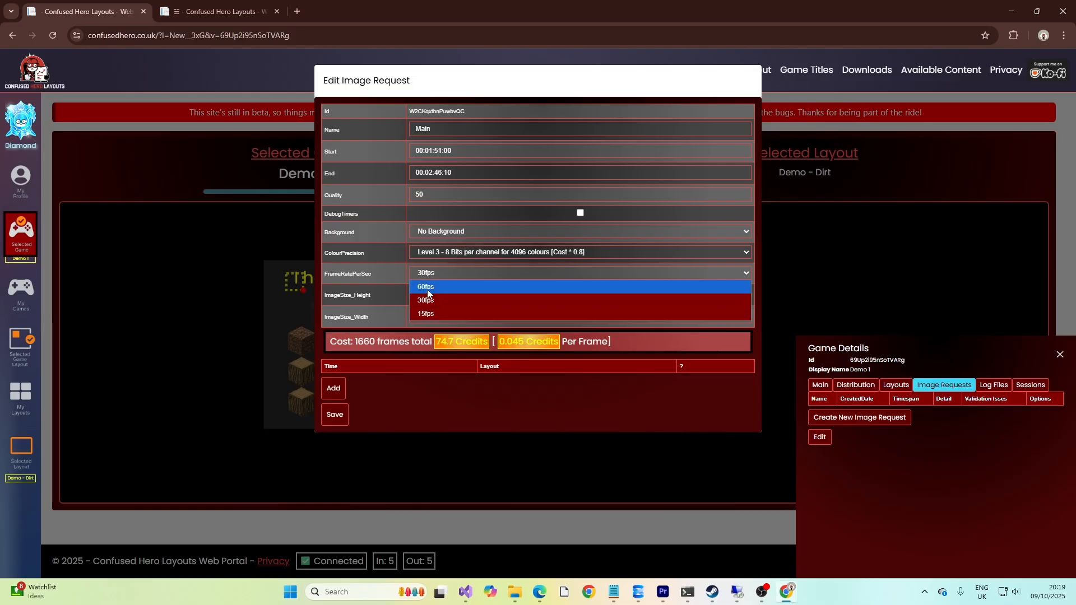
{"action": "left_click", "coordinate": [428, 287]}
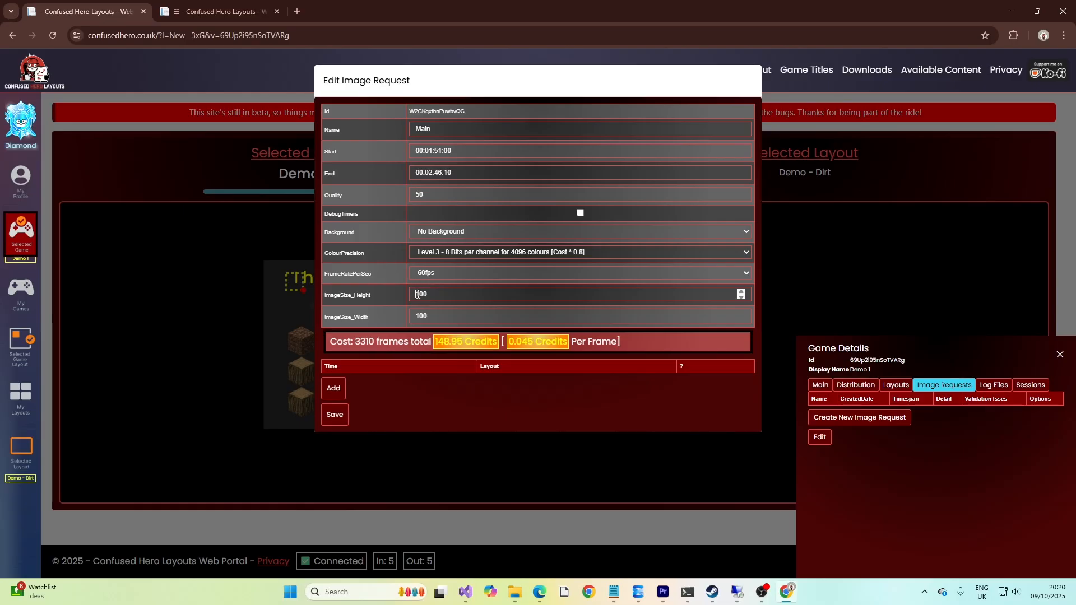
Set the image request's height and width to 300 each and save the request
{"action": "left_click_drag", "start_coordinate": [415, 295], "coordinate": [419, 294]}
{"action": "type", "text": "3"}
{"action": "left_click", "coordinate": [420, 316]}
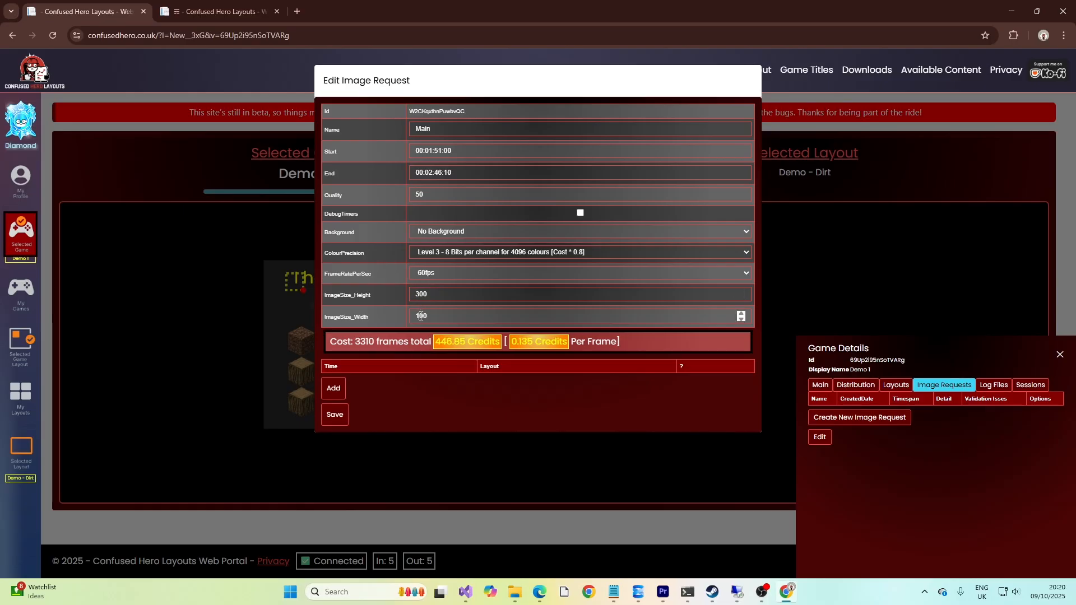
{"action": "left_click", "coordinate": [425, 294]}
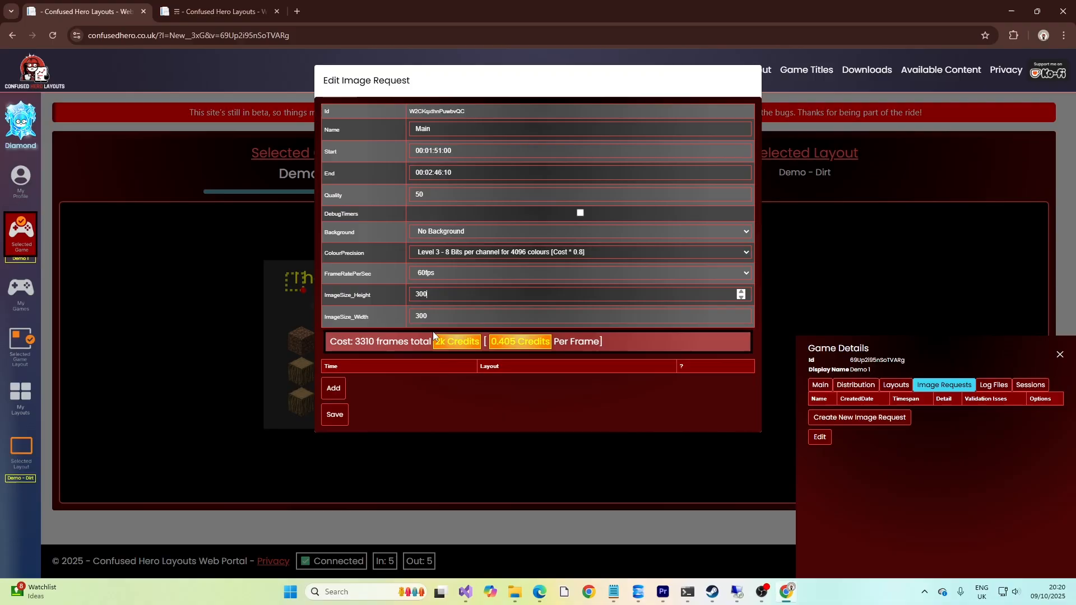
{"action": "left_click", "coordinate": [327, 420]}
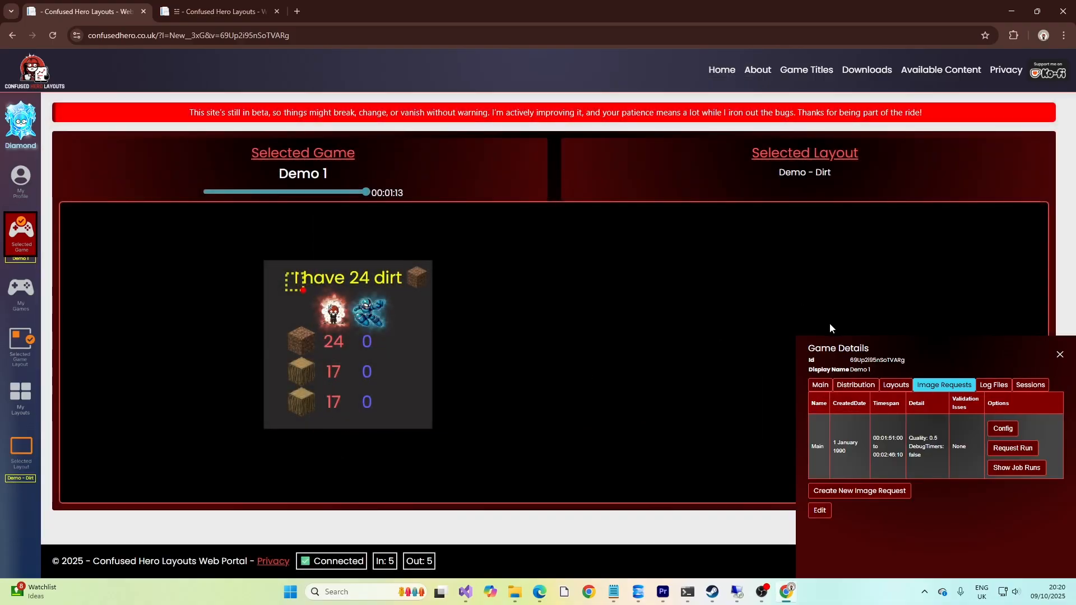
Add the "Demo - Dirt" layout to the Demo 1 game's layouts and save the change
{"action": "left_click", "coordinate": [895, 385]}
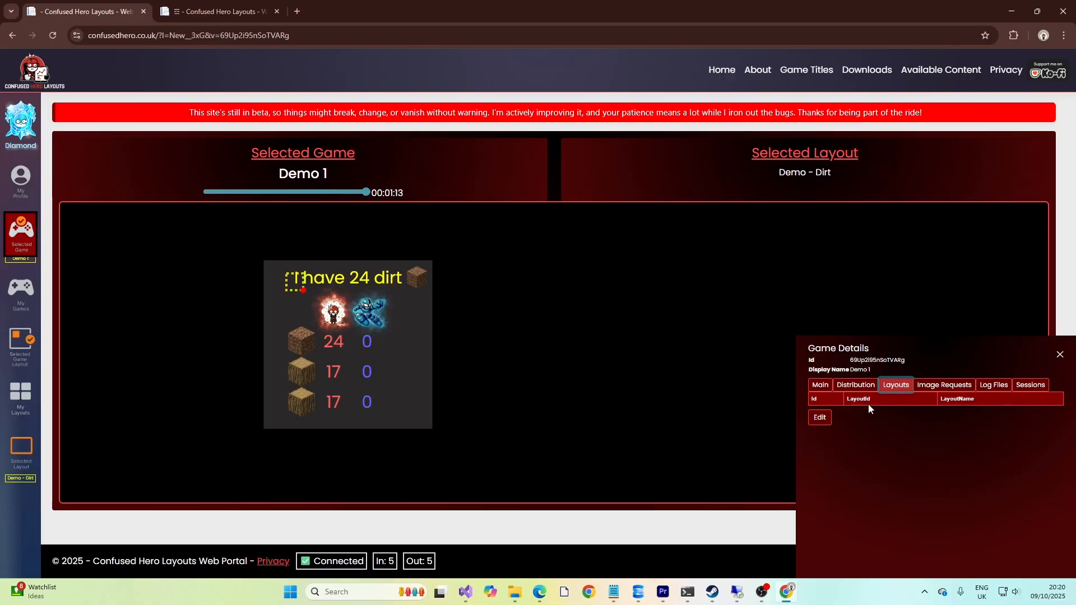
{"action": "left_click", "coordinate": [825, 422]}
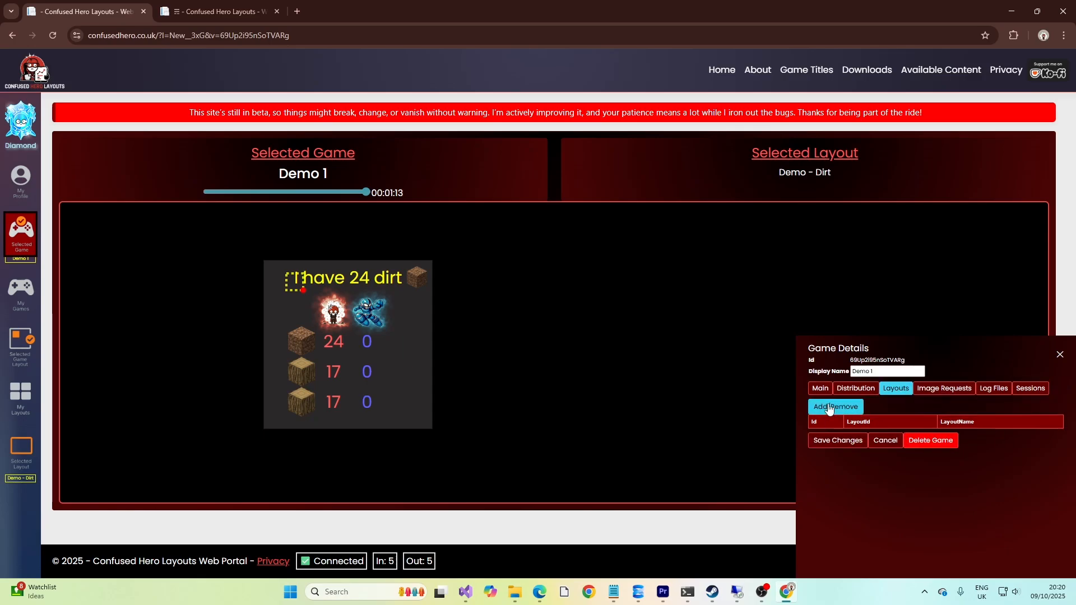
{"action": "left_click", "coordinate": [829, 408]}
{"action": "scroll", "coordinate": [629, 317], "scroll_direction": "down", "scroll_amount": 4}
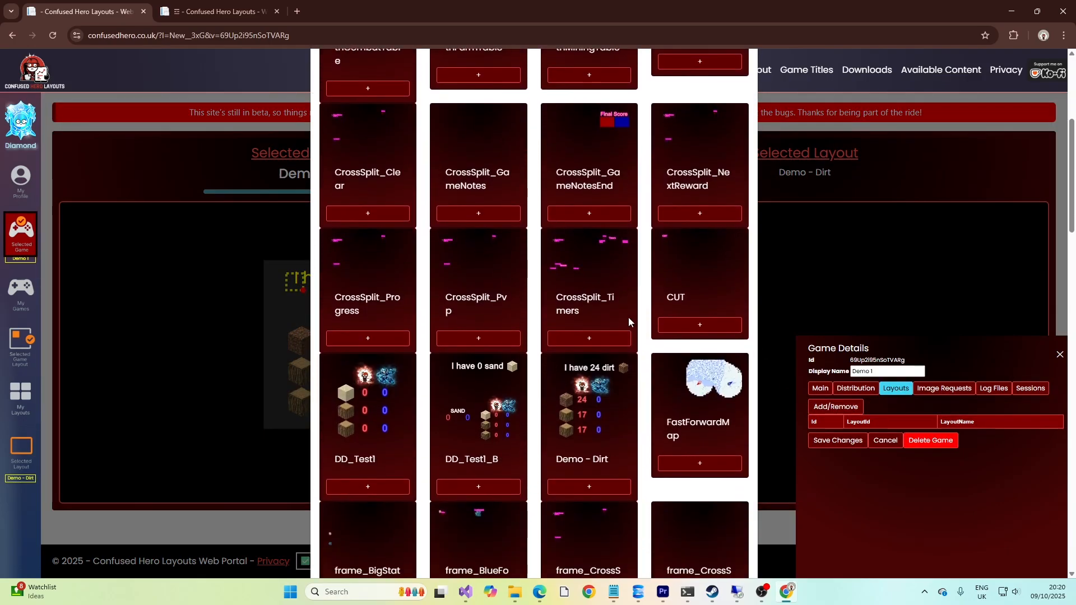
{"action": "scroll", "coordinate": [628, 318], "scroll_direction": "down", "scroll_amount": 3}
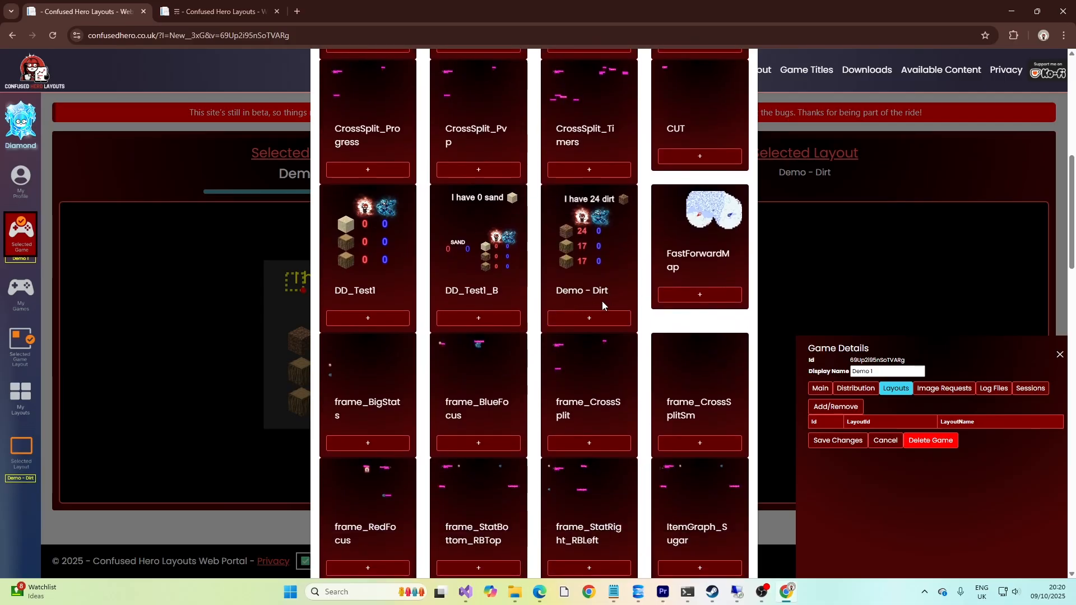
{"action": "left_click", "coordinate": [591, 318]}
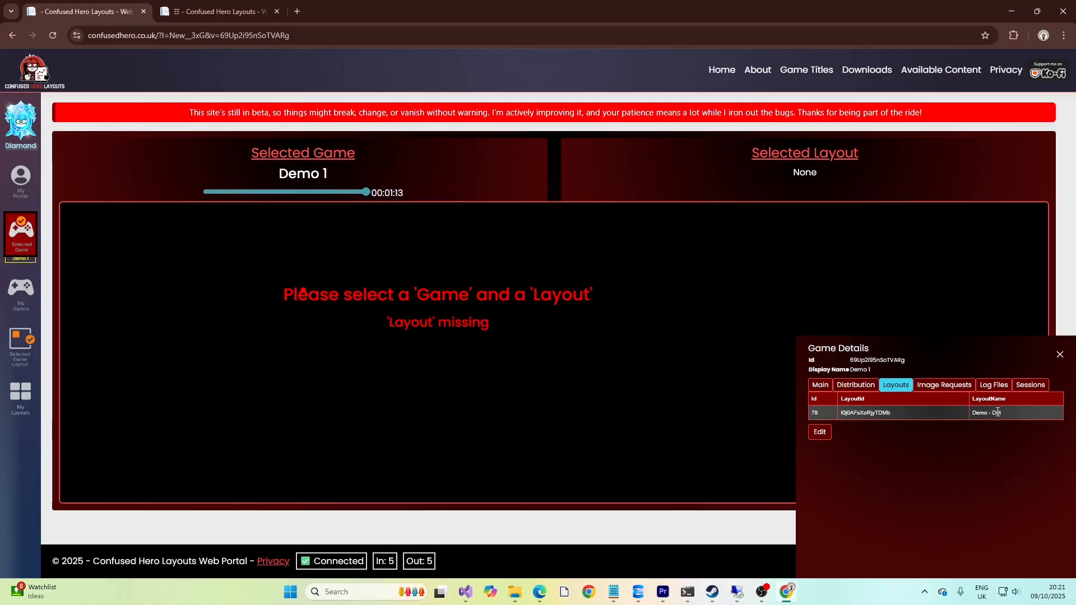
In the "Main" image request's configuration, add a layout entry at time 00:00:00:00 using the "Demo - Dirt" layout
{"action": "left_click", "coordinate": [959, 386]}
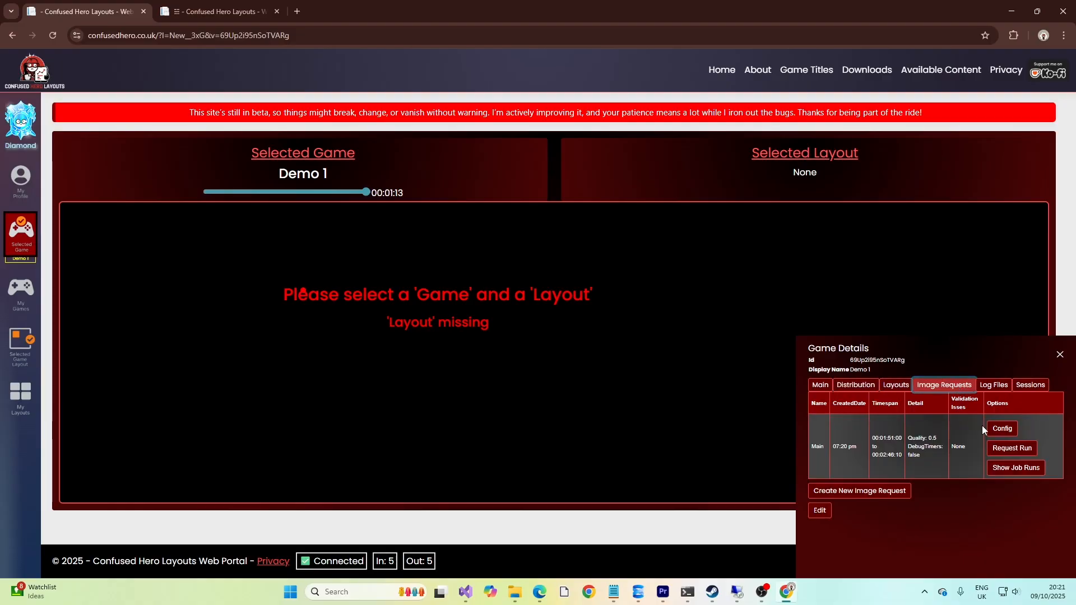
{"action": "left_click", "coordinate": [999, 441]}
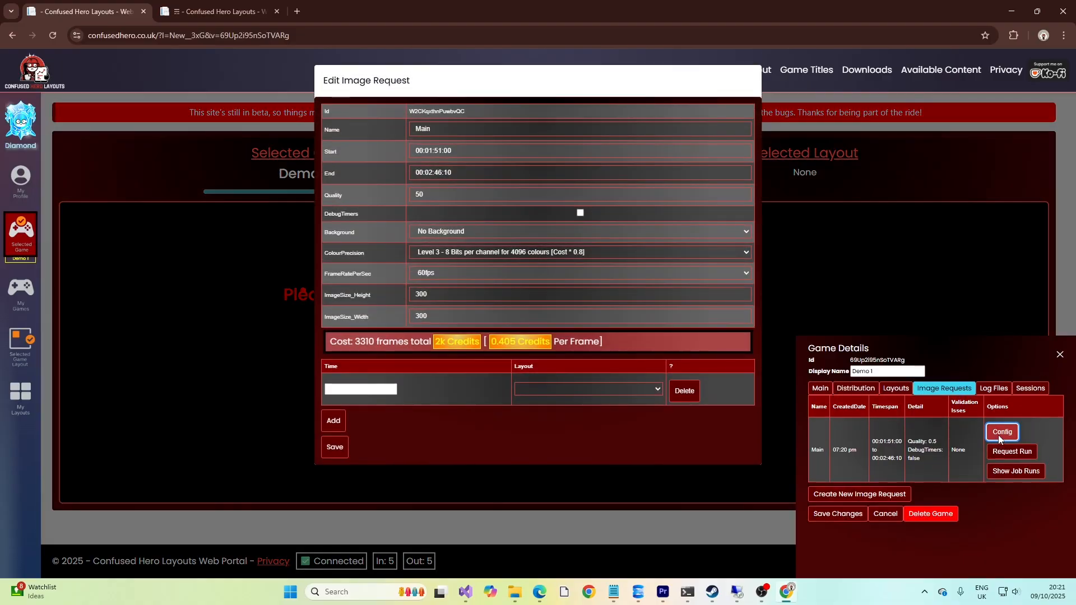
{"action": "left_click", "coordinate": [348, 394]}
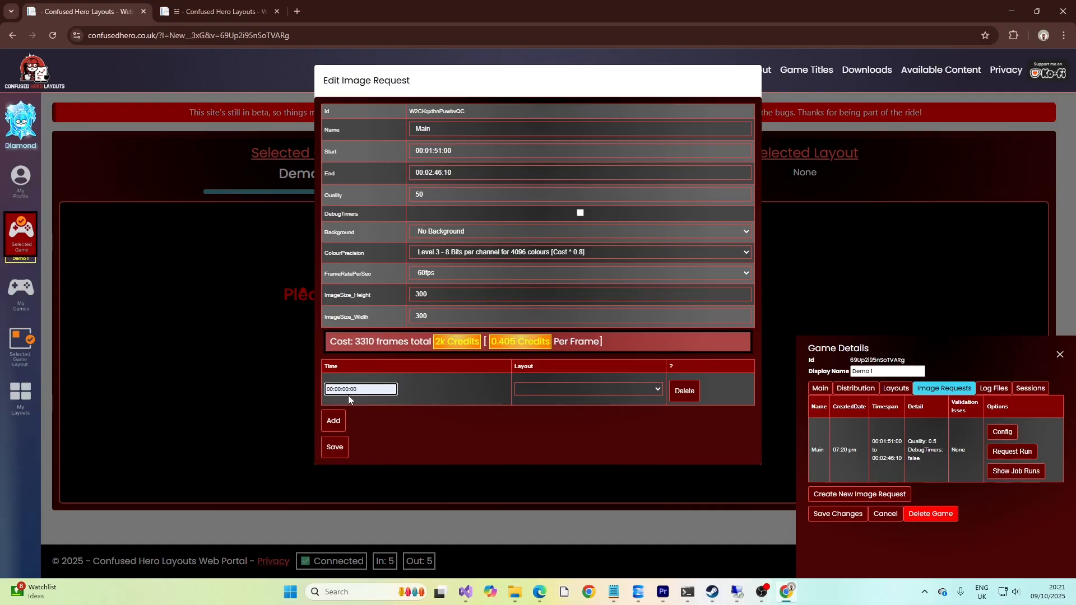
{"action": "left_click", "coordinate": [567, 395]}
{"action": "left_click", "coordinate": [547, 420]}
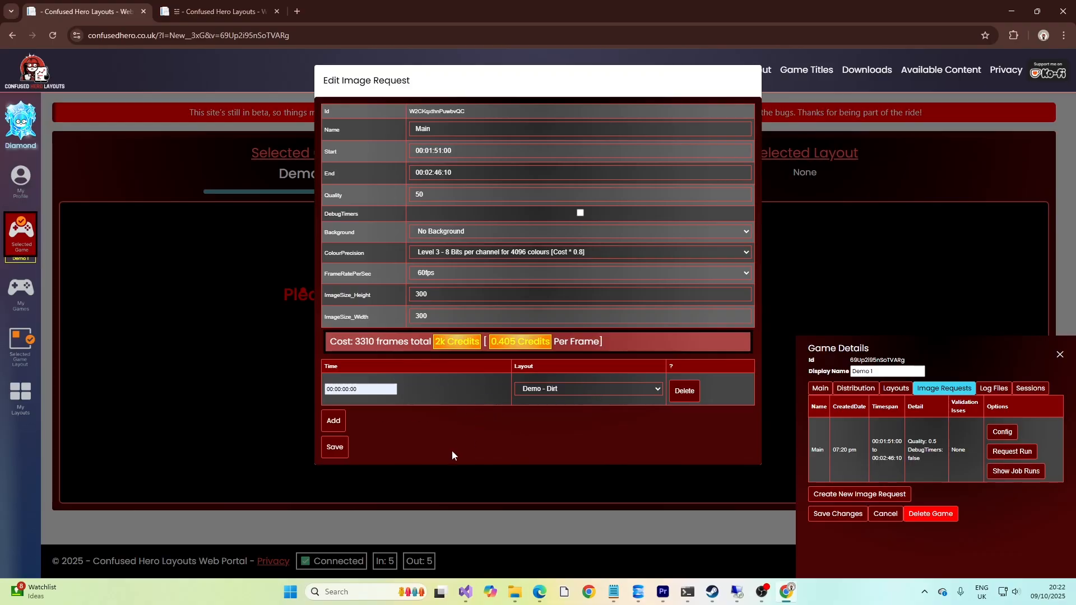
Save the Main image request's configuration and start its full run
{"action": "left_click", "coordinate": [336, 447]}
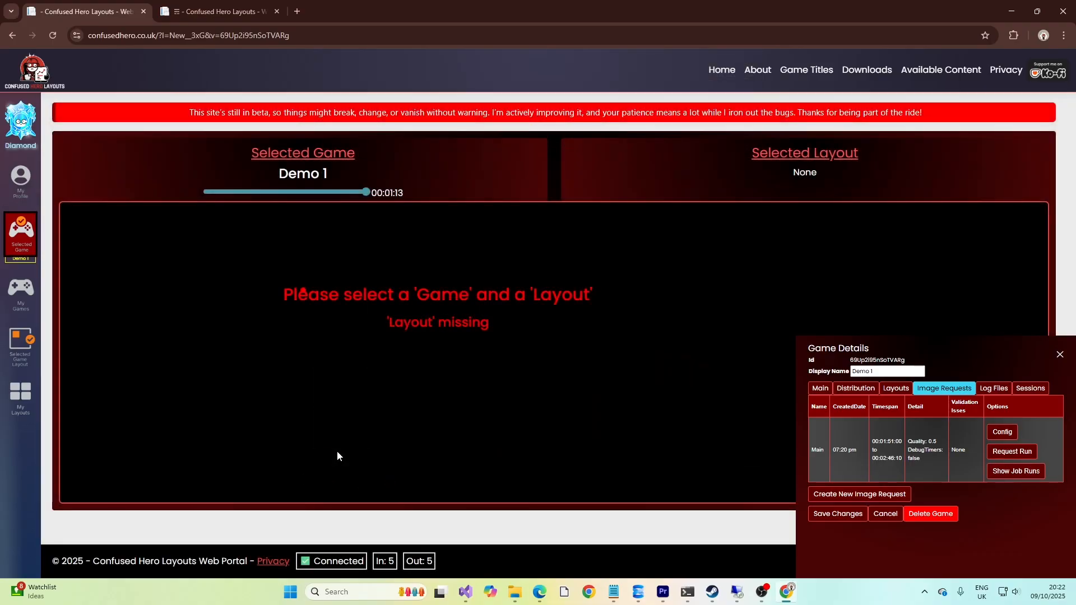
{"action": "left_click", "coordinate": [1010, 460]}
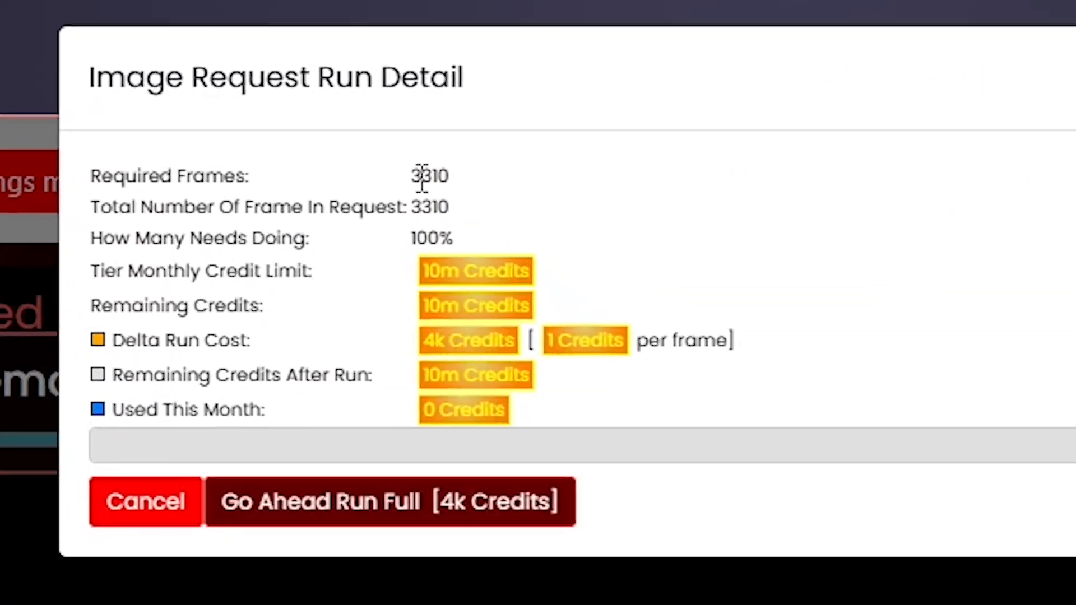
{"action": "double_click", "coordinate": [425, 158]}
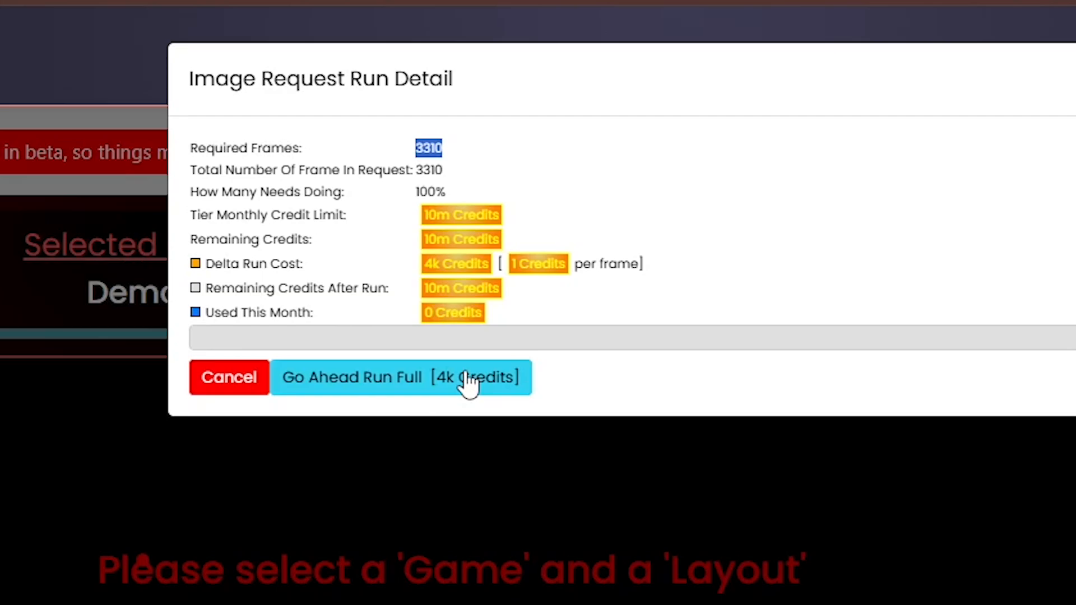
{"action": "left_click", "coordinate": [479, 462]}
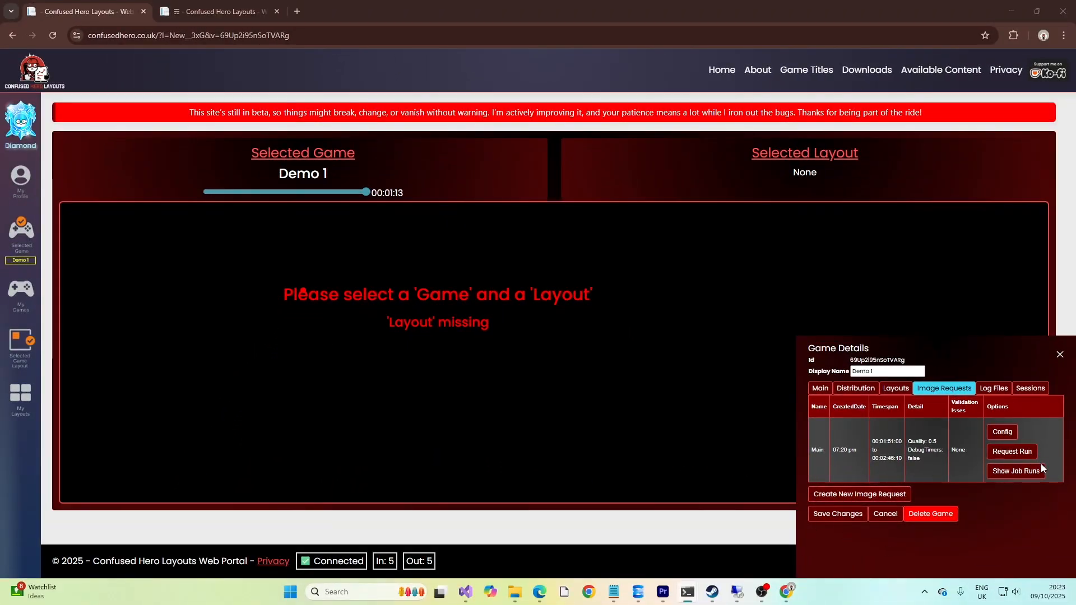
Show the Main image request's job runs and refresh the list to check the progress, closing it when done
{"action": "left_click", "coordinate": [1004, 476]}
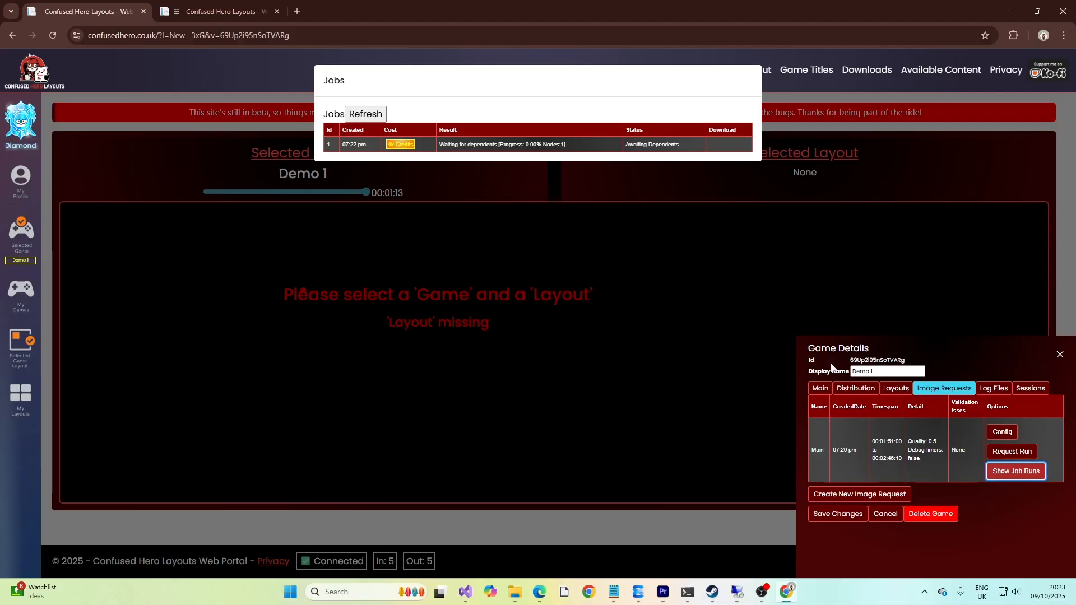
{"action": "left_click", "coordinate": [366, 114]}
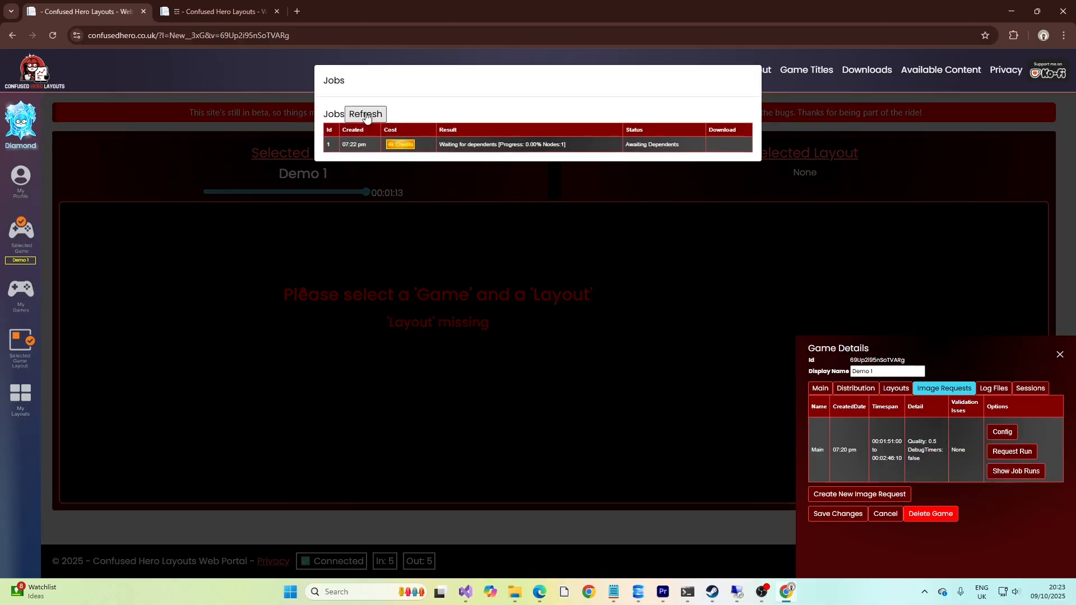
{"action": "left_click", "coordinate": [366, 114]}
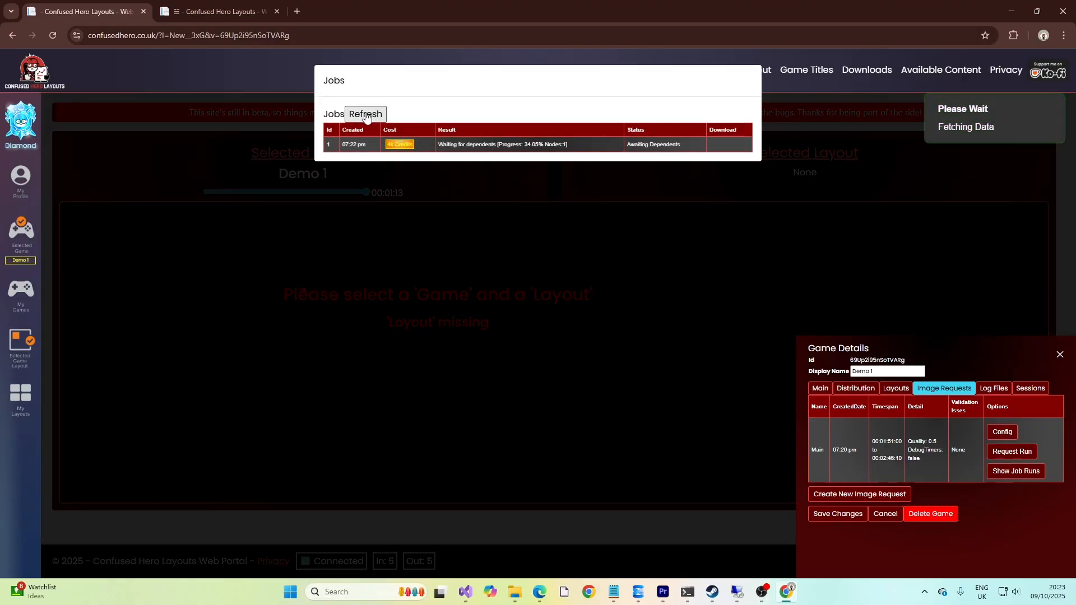
{"action": "left_click_drag", "start_coordinate": [500, 145], "coordinate": [531, 152]}
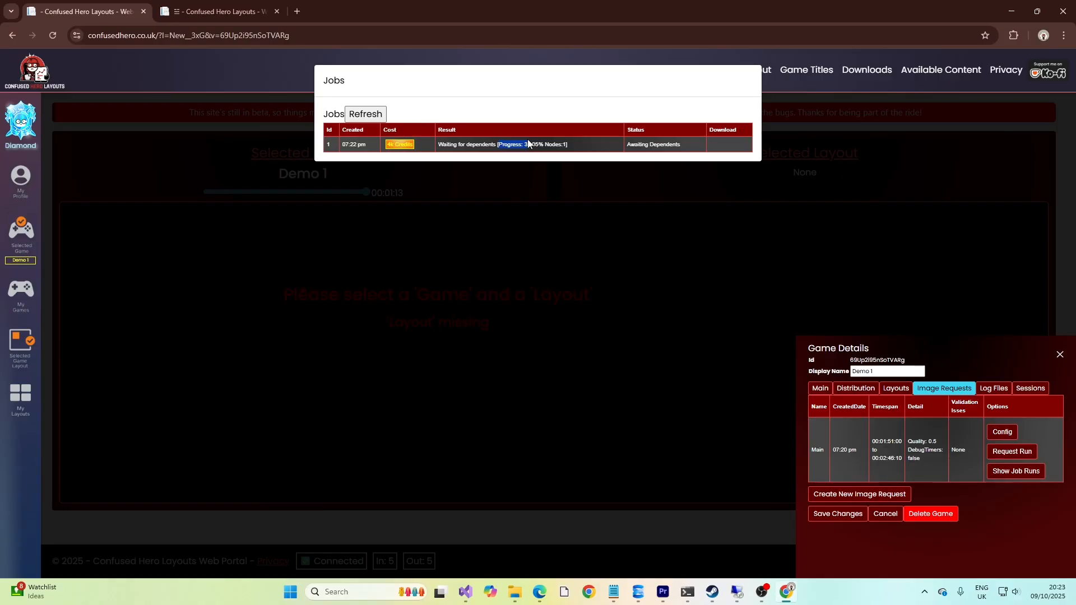
{"action": "left_click", "coordinate": [375, 120]}
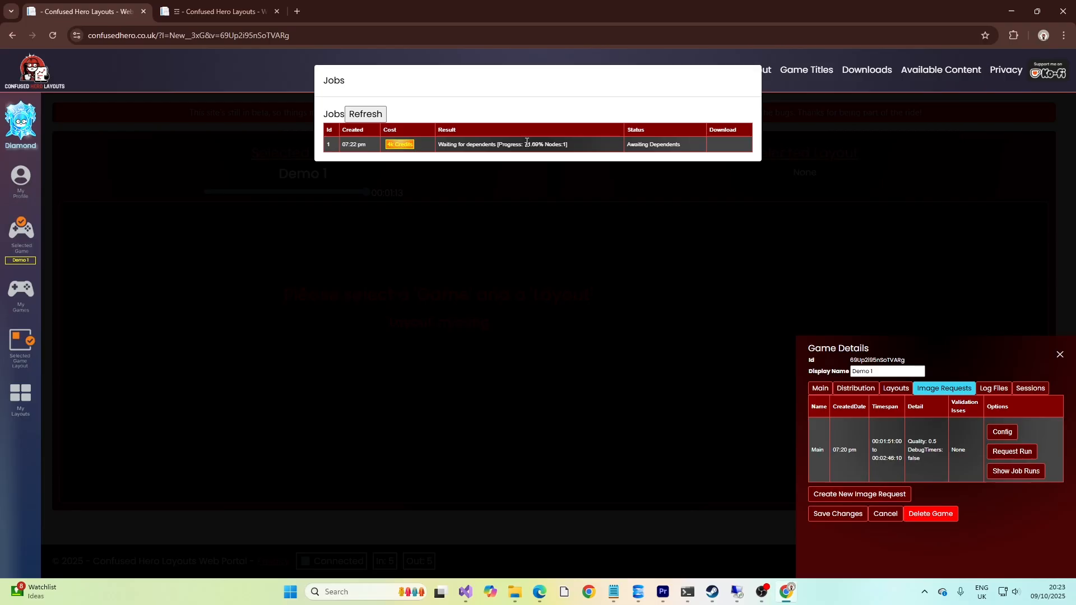
{"action": "mouse_move", "coordinate": [508, 142]}
{"action": "left_mouse_down"}
{"action": "mouse_move", "coordinate": [537, 163]}
{"action": "mouse_move", "coordinate": [526, 147]}
{"action": "left_mouse_up"}
{"action": "left_click", "coordinate": [867, 533]}
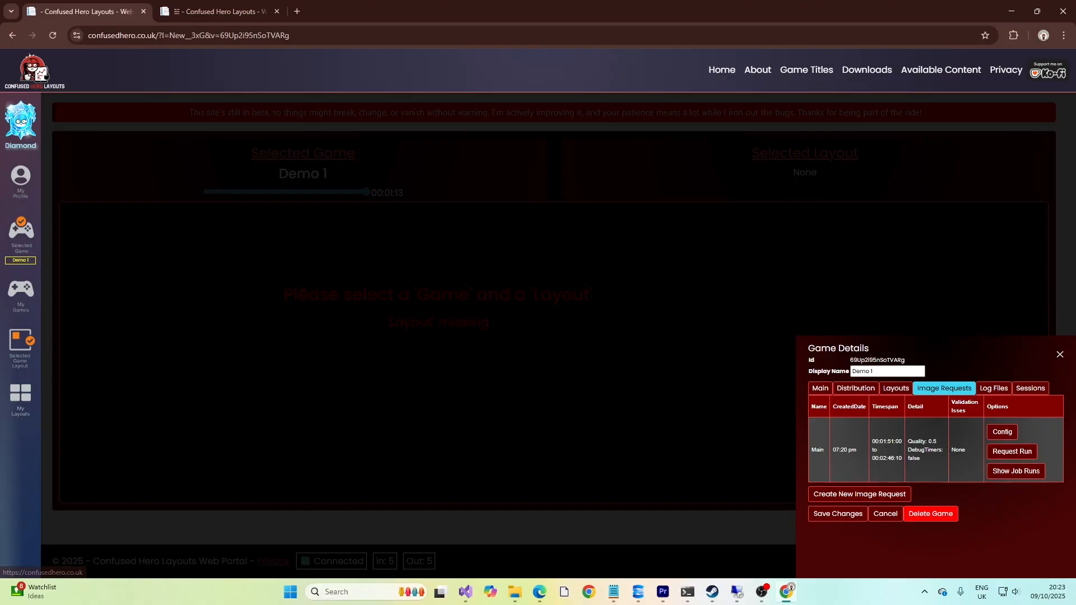
Copy the full path of the CHL_InEditImages folder from File Explorer
{"action": "left_click_drag", "start_coordinate": [0, 157], "coordinate": [427, 110]}
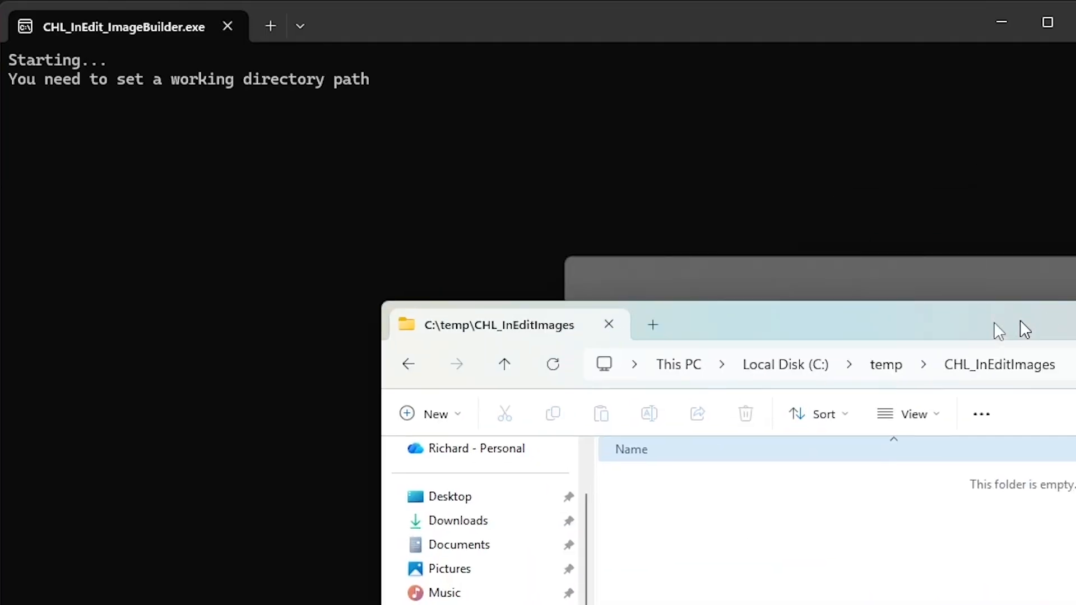
{"action": "left_click_drag", "start_coordinate": [1021, 330], "coordinate": [648, 174]}
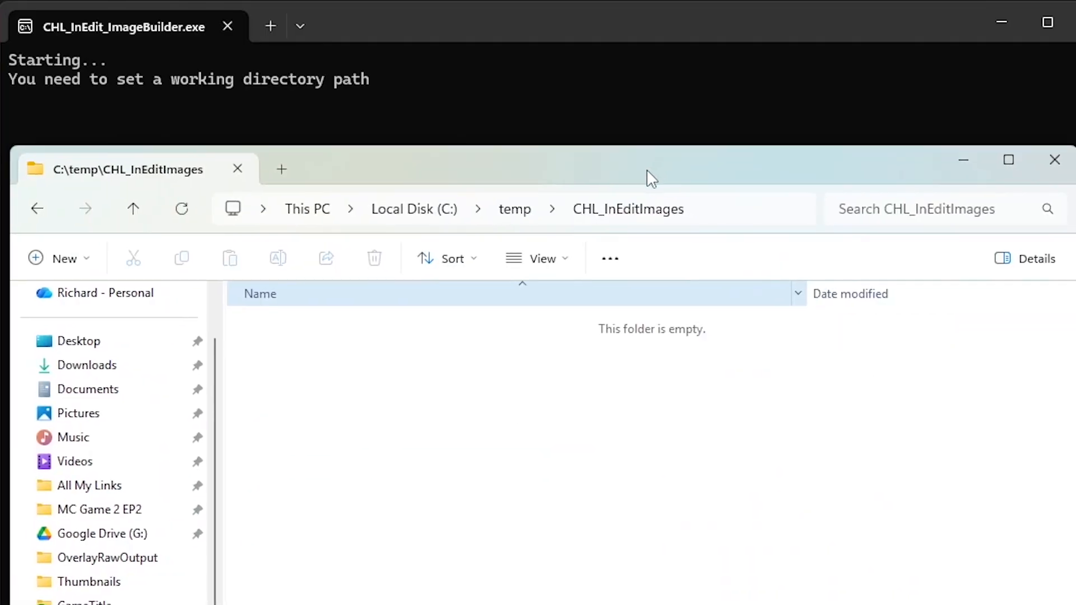
{"action": "left_click", "coordinate": [716, 208]}
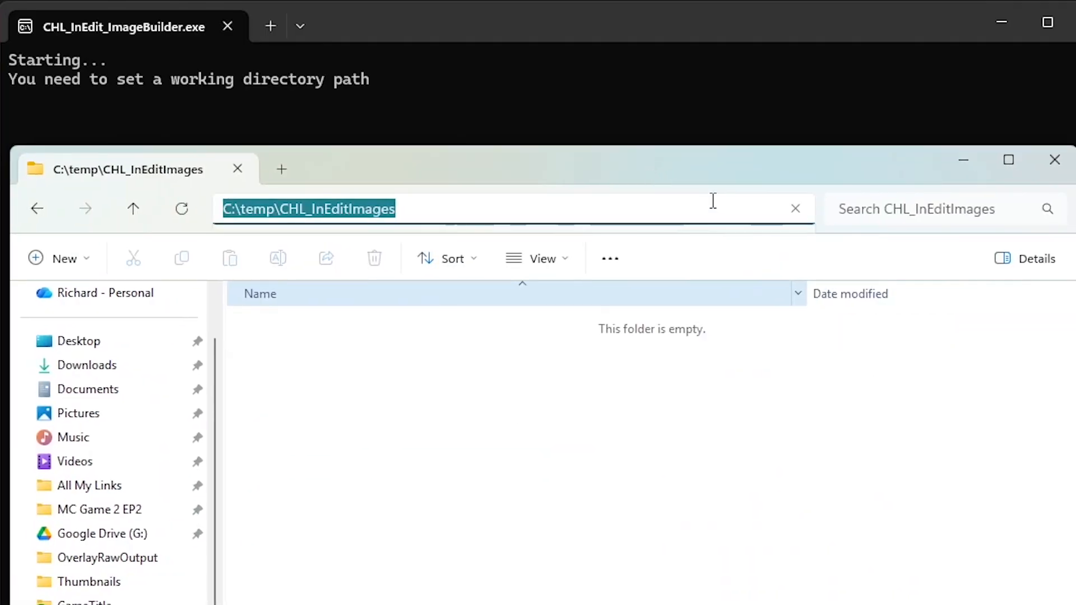
{"action": "double_click", "coordinate": [285, 210]}
{"action": "left_click_drag", "start_coordinate": [281, 212], "coordinate": [217, 211]}
{"action": "key", "text": "ctrl+c"}
{"action": "left_click", "coordinate": [635, 166]}
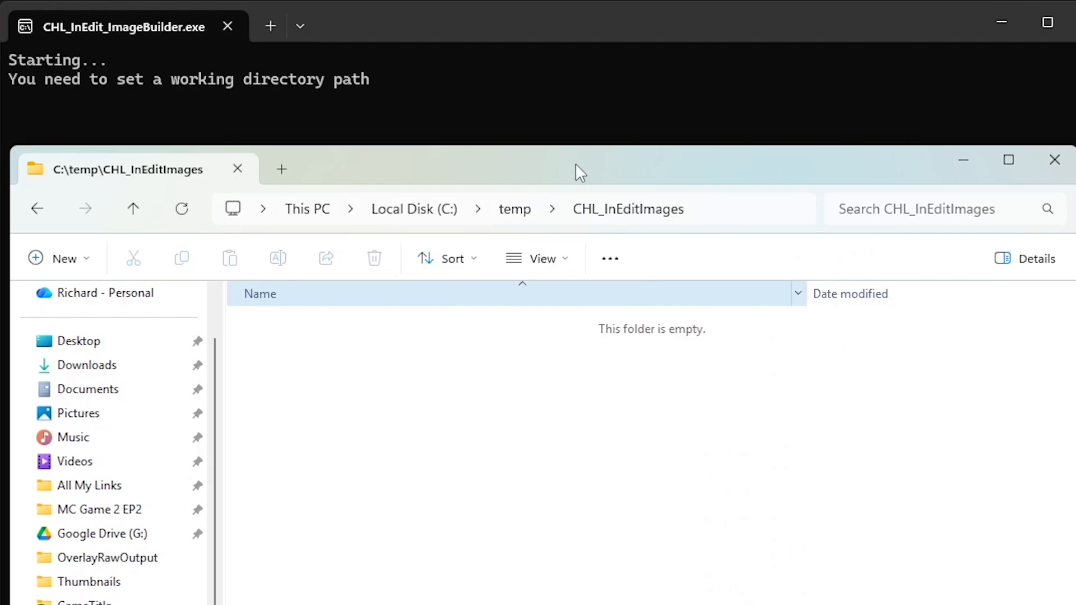
Switch to CHL_InEdit_ImageBuilder and submit C:\temp\CHL_InEditImages as the working directory path
{"action": "left_click_drag", "start_coordinate": [576, 166], "coordinate": [1075, 175]}
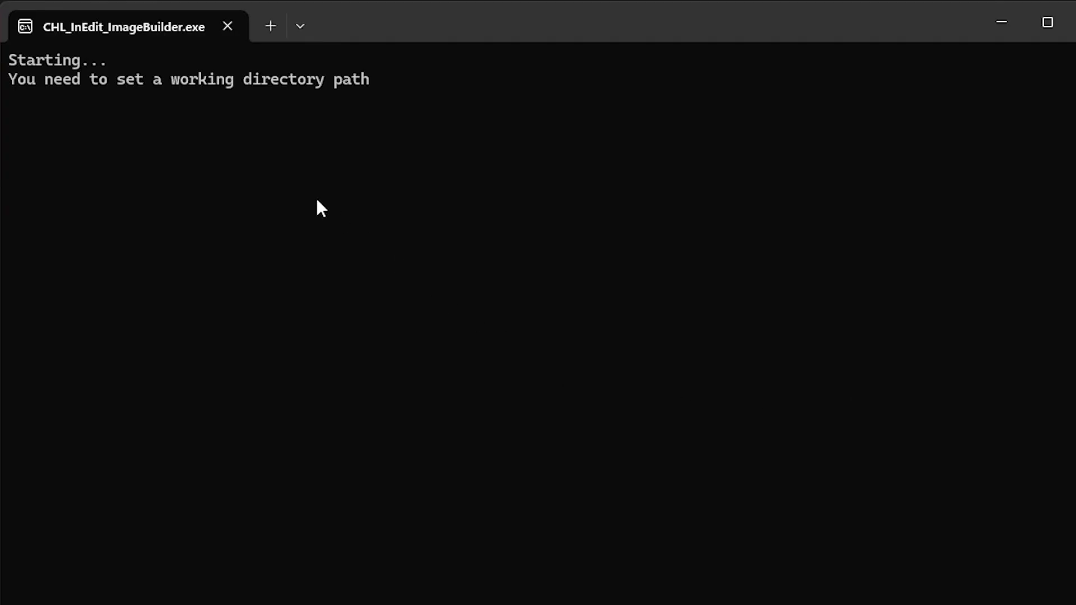
{"action": "key", "text": "ctrl+v"}
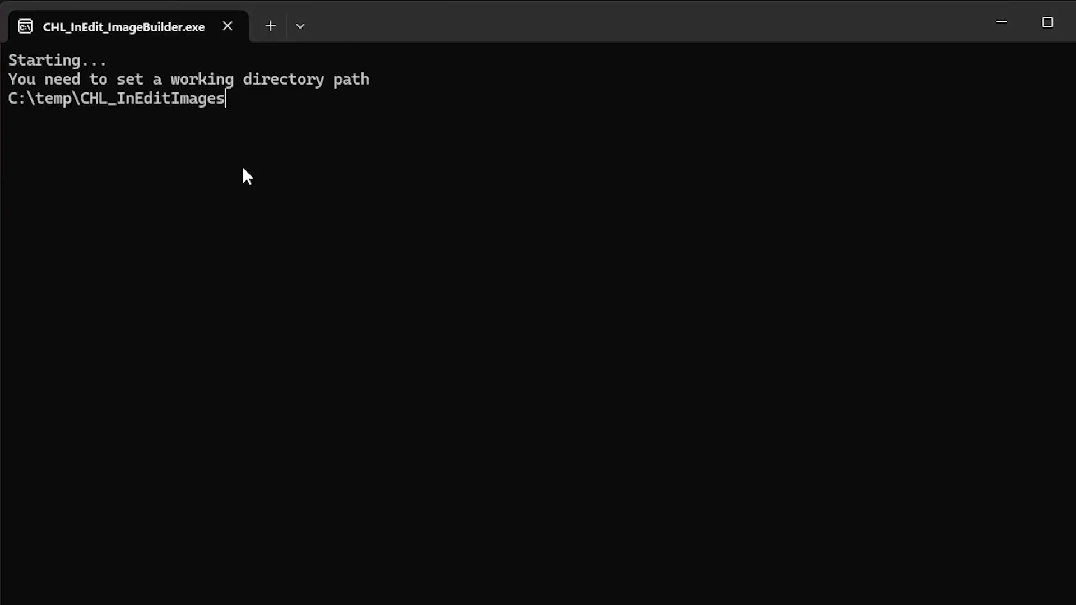
{"action": "key", "text": "Return"}
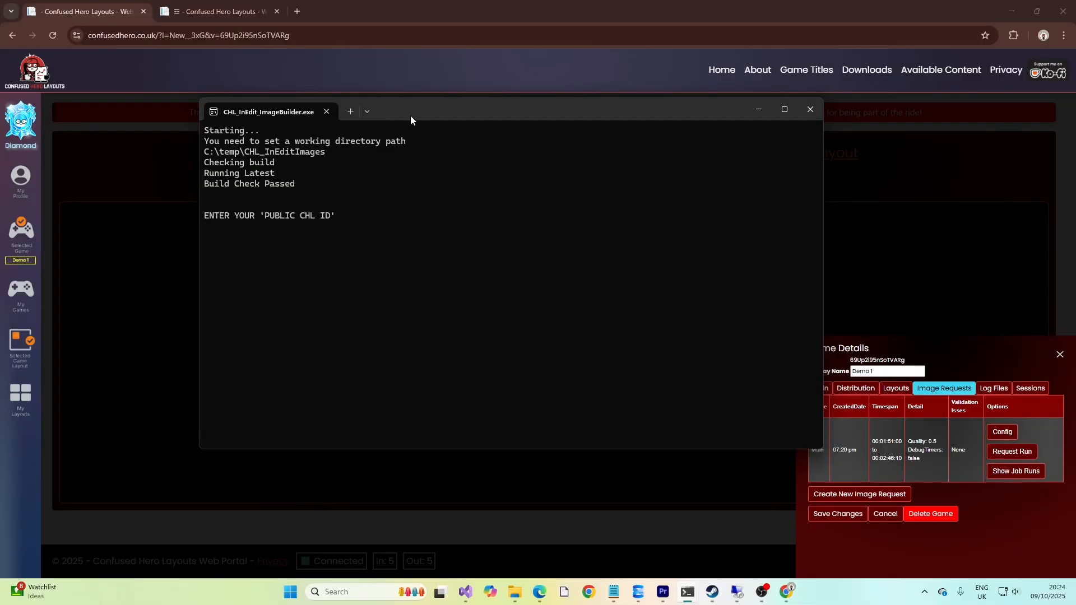
Copy the public ID from the web portal's user profile and submit it in the CHL_InEdit_ImageBuilder console
{"action": "left_click_drag", "start_coordinate": [410, 116], "coordinate": [0, 106]}
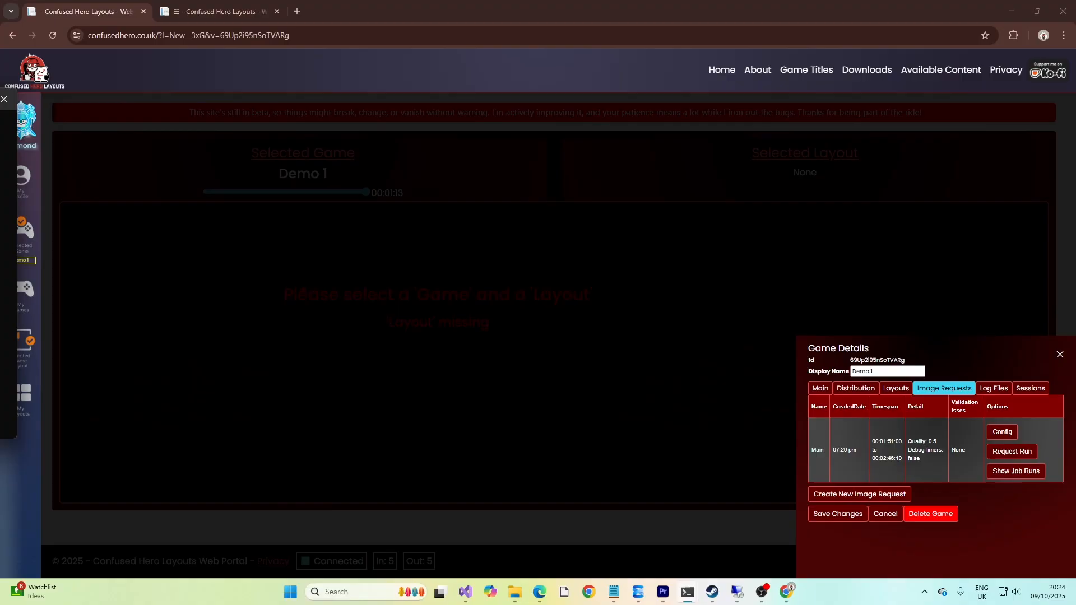
{"action": "left_click_drag", "start_coordinate": [19, 190], "coordinate": [0, 188]}
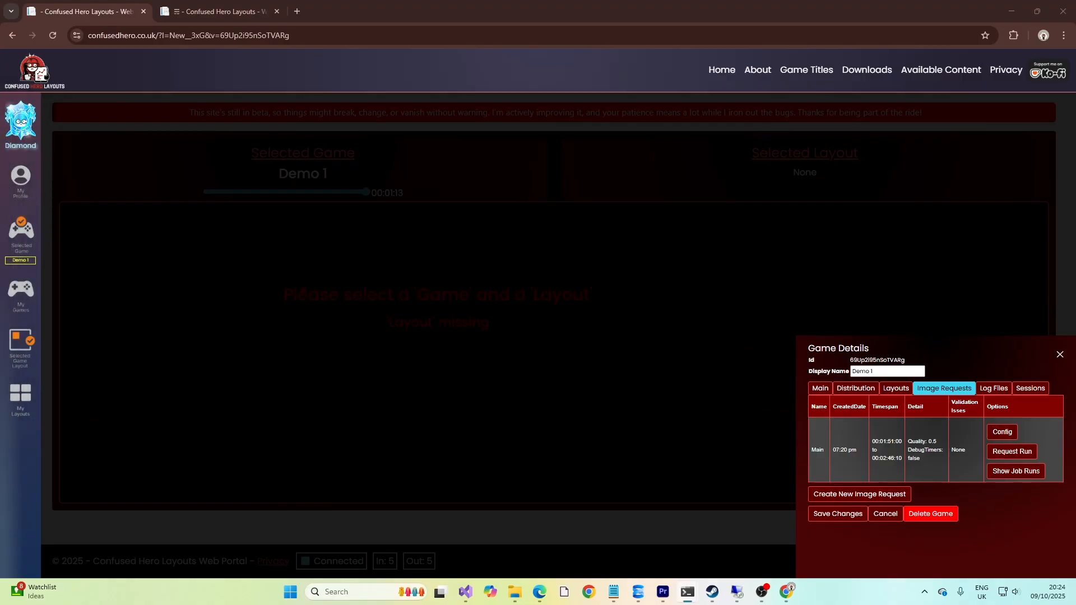
{"action": "left_click", "coordinate": [21, 179]}
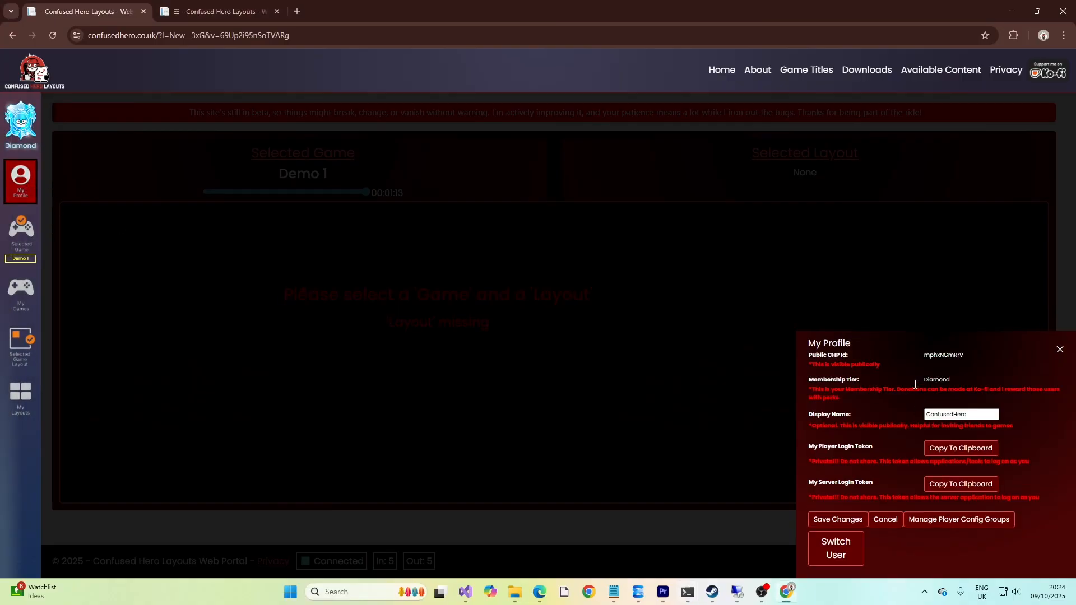
{"action": "double_click", "coordinate": [930, 357]}
{"action": "right_click", "coordinate": [930, 357]}
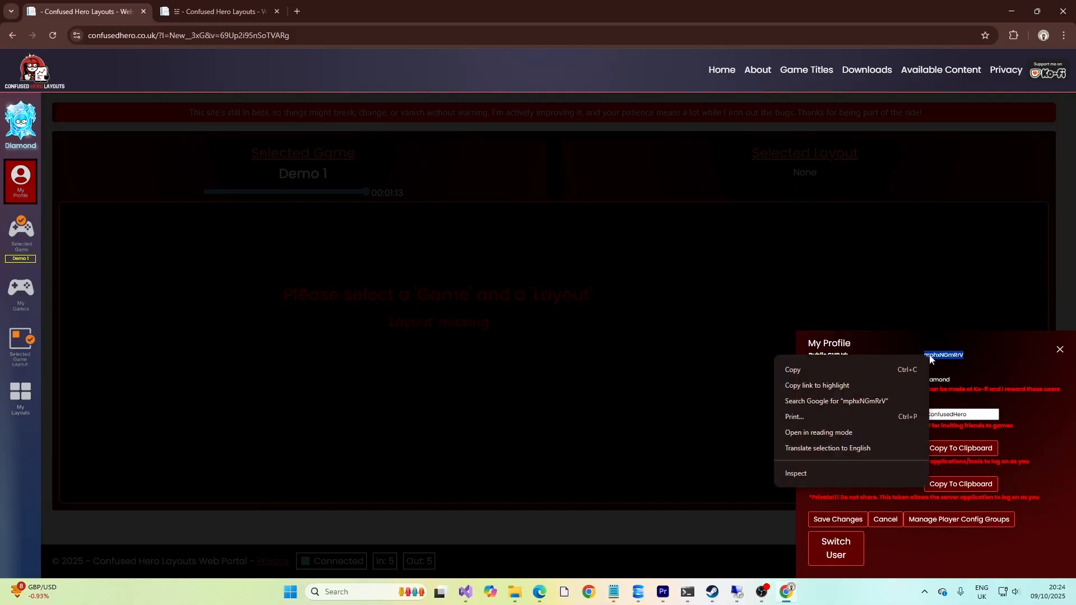
{"action": "left_click", "coordinate": [884, 367]}
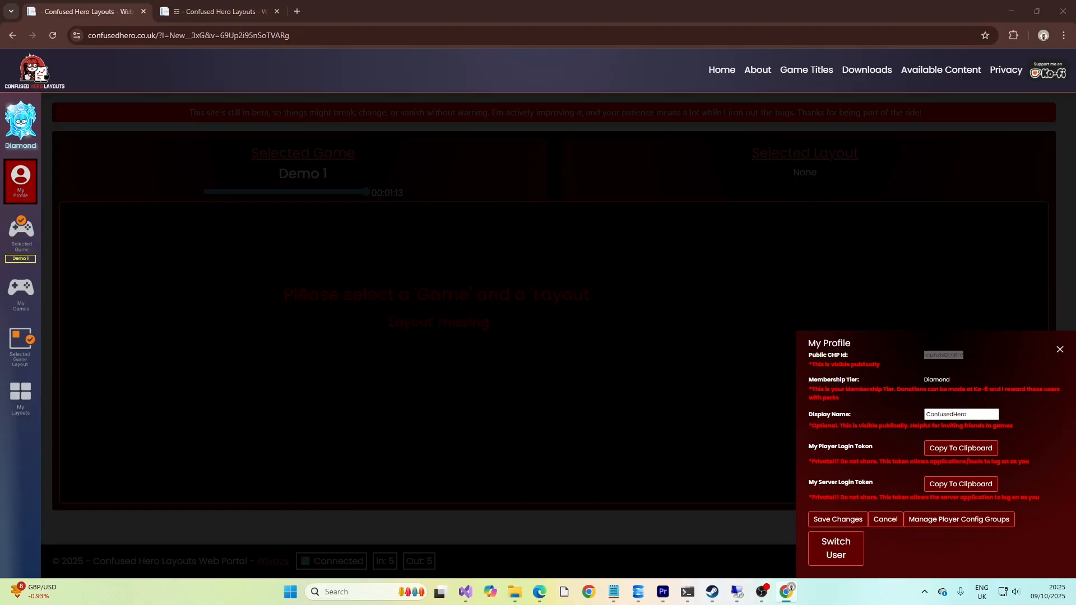
{"action": "left_click_drag", "start_coordinate": [504, 105], "coordinate": [550, 107]}
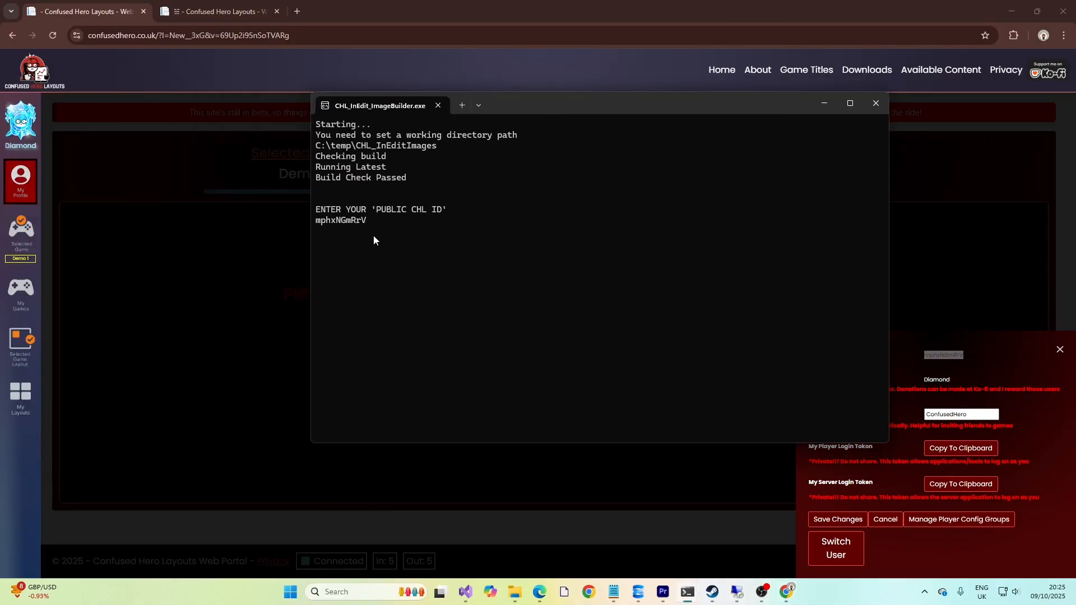
{"action": "key", "text": "Return"}
Copy the server login token from the profile and submit it as the server token in the CHL_InEdit_ImageBuilder console
{"action": "left_click_drag", "start_coordinate": [517, 107], "coordinate": [0, 104]}
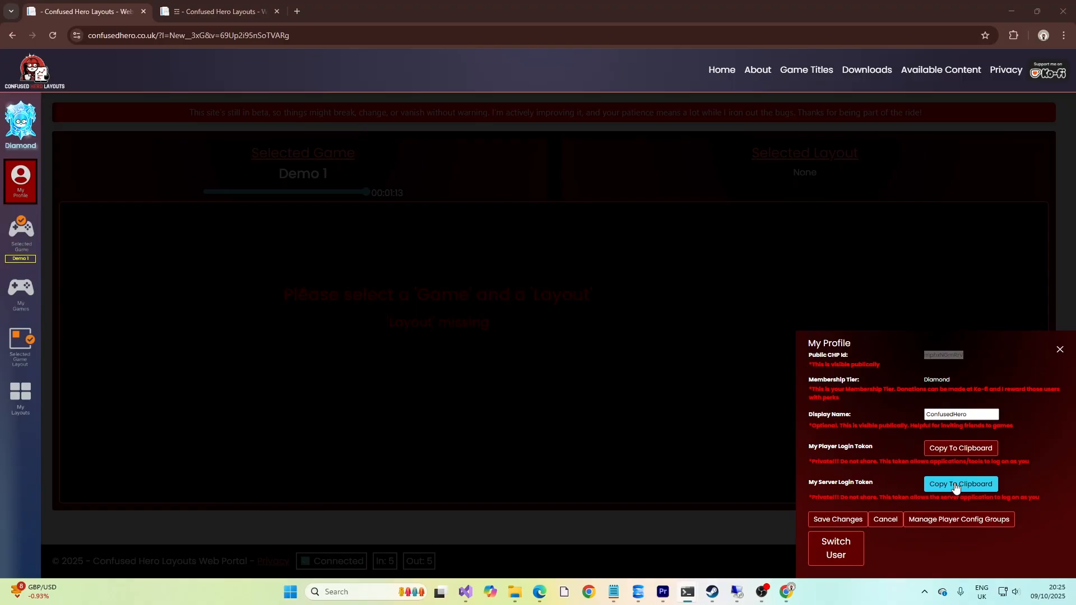
{"action": "left_click", "coordinate": [910, 481]}
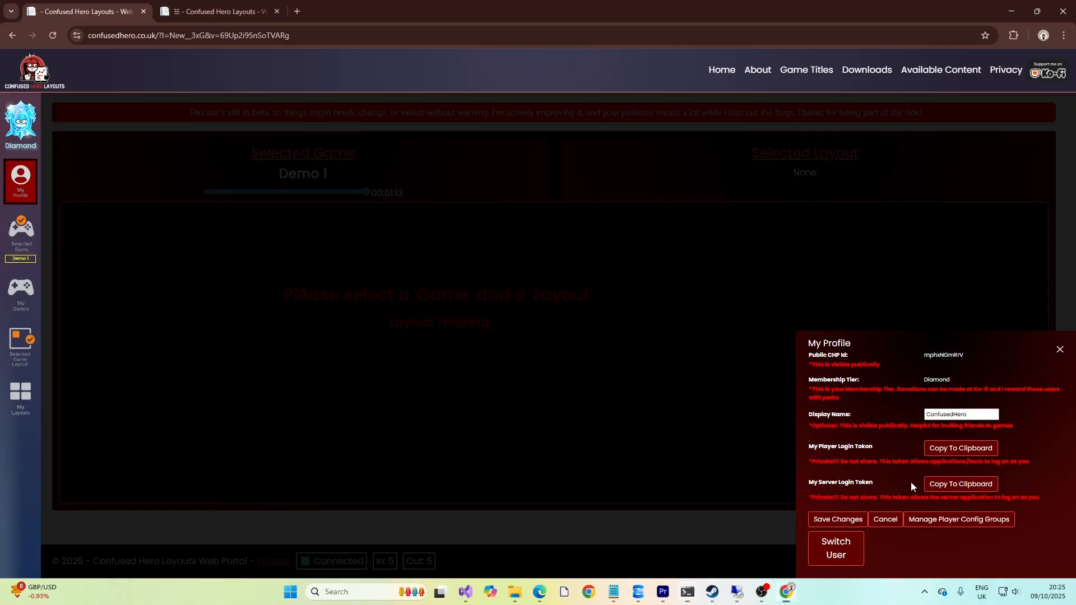
{"action": "left_click", "coordinate": [963, 483]}
{"action": "left_click", "coordinate": [960, 488]}
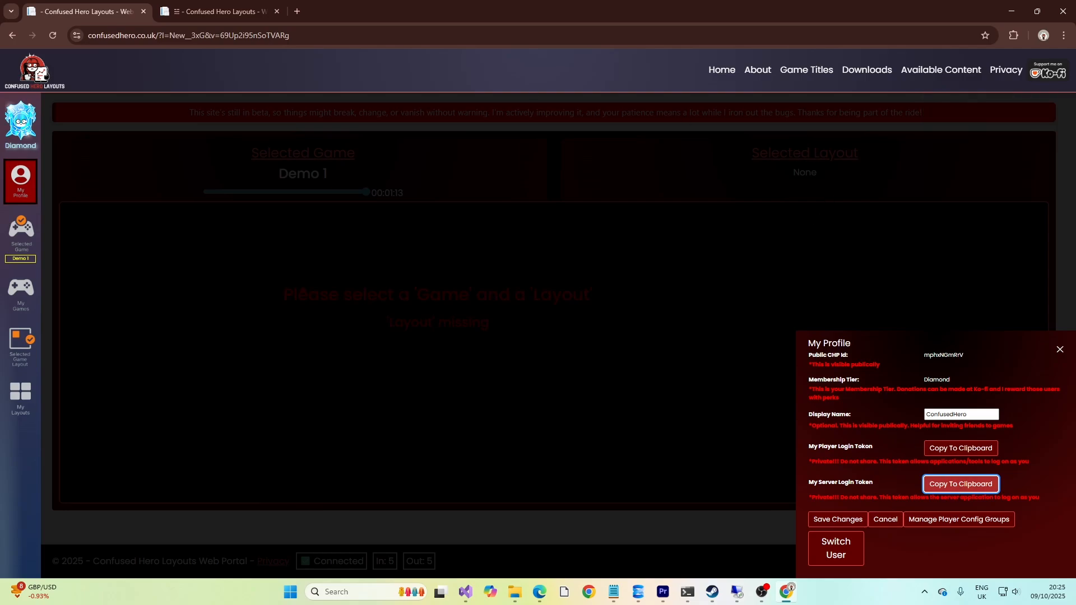
{"action": "key", "text": "alt+Tab"}
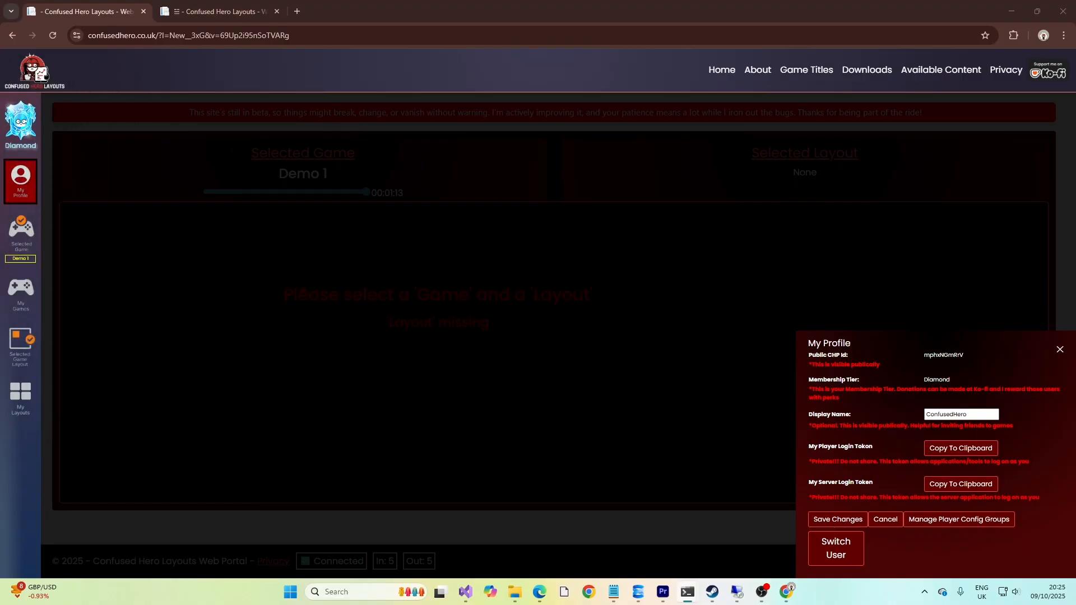
{"action": "left_click_drag", "start_coordinate": [0, 56], "coordinate": [584, 115]}
{"action": "right_click", "coordinate": [332, 255]}
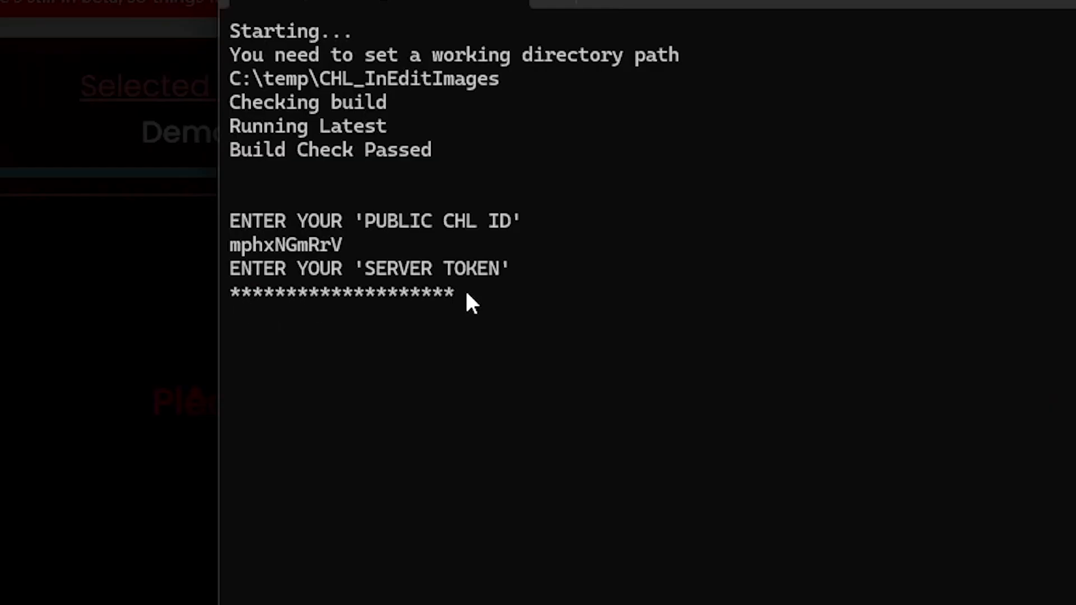
{"action": "key", "text": "Return"}
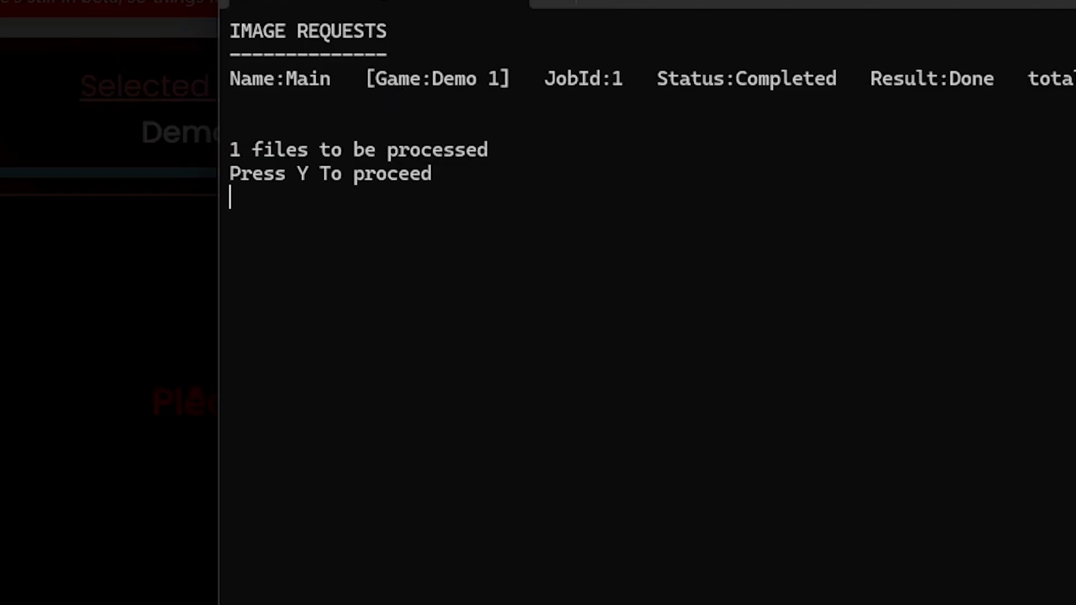
Check the status of the Main image request's job runs in the selected game's details, closing the list when done
{"action": "key", "text": "y"}
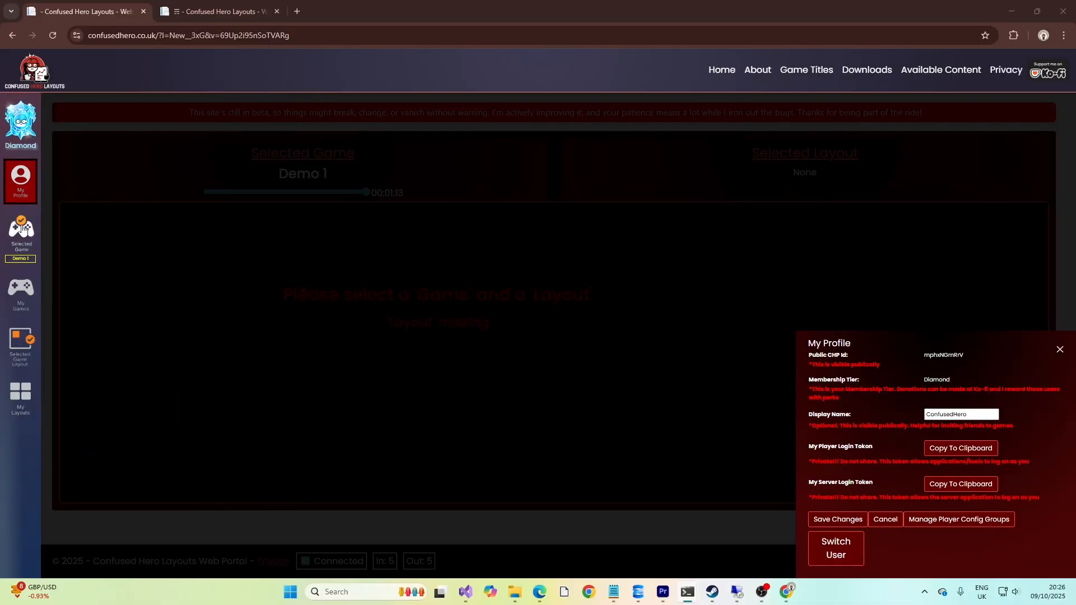
{"action": "left_click", "coordinate": [22, 232]}
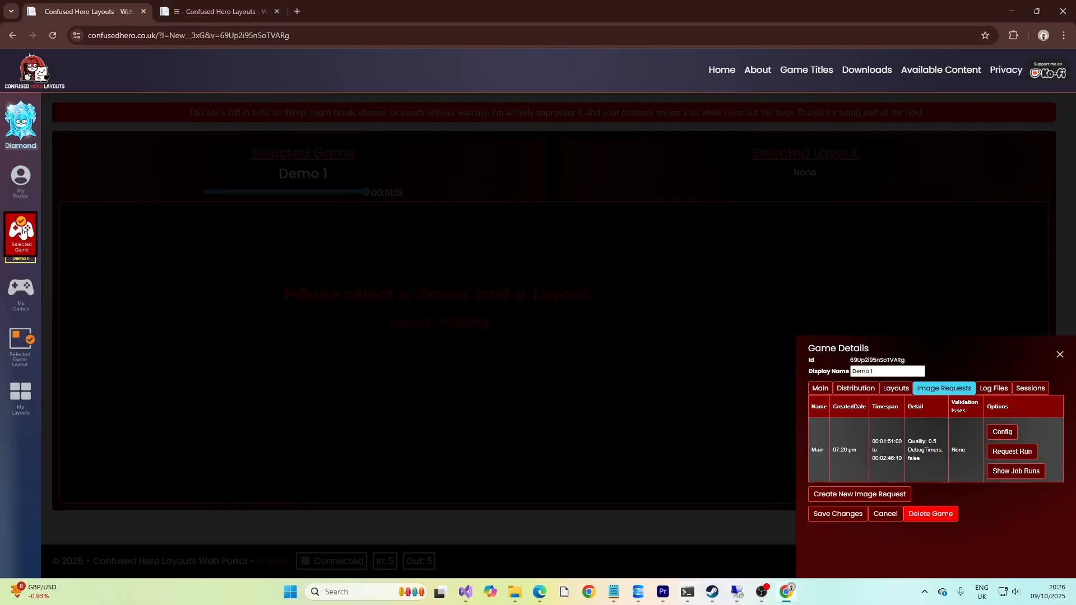
{"action": "left_click", "coordinate": [1016, 471]}
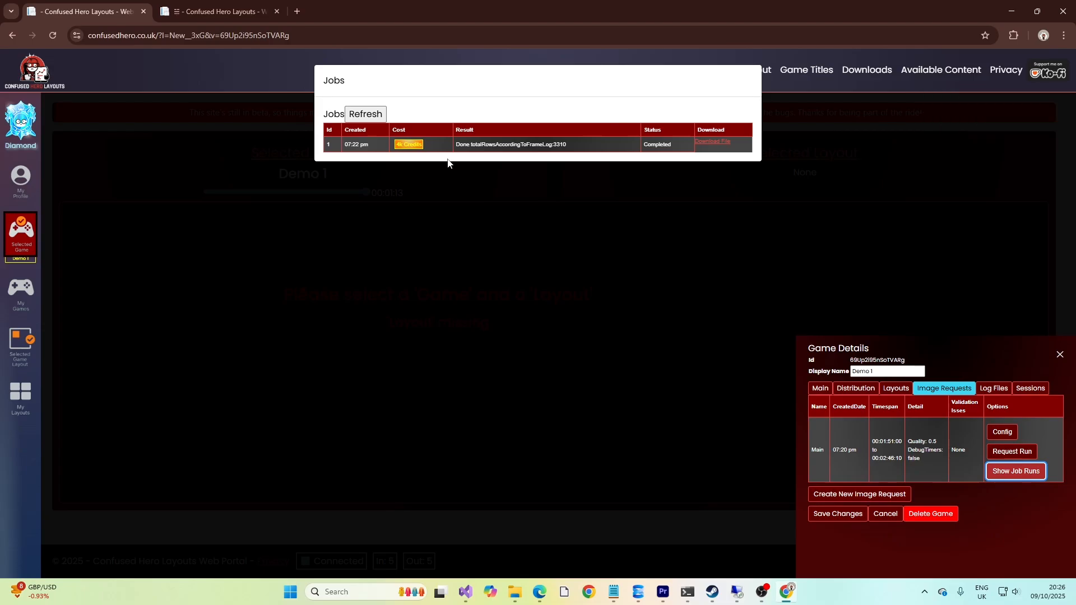
{"action": "left_click", "coordinate": [429, 169]}
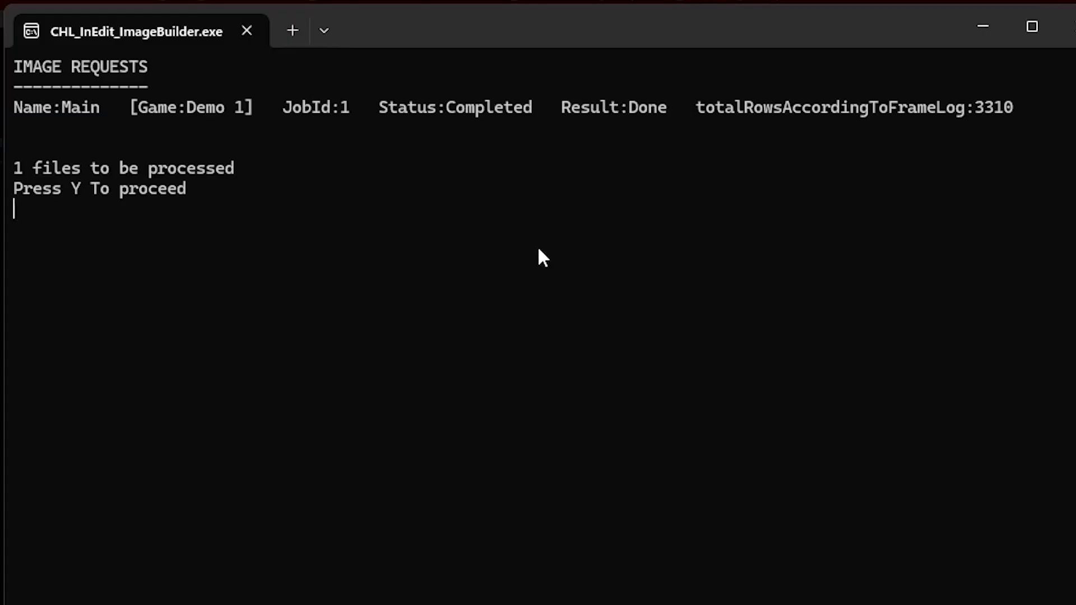
Proceed with processing the completed Main image request in CHL_InEdit_ImageBuilder, and move the console out of the way when finished
{"action": "type", "text": "y"}
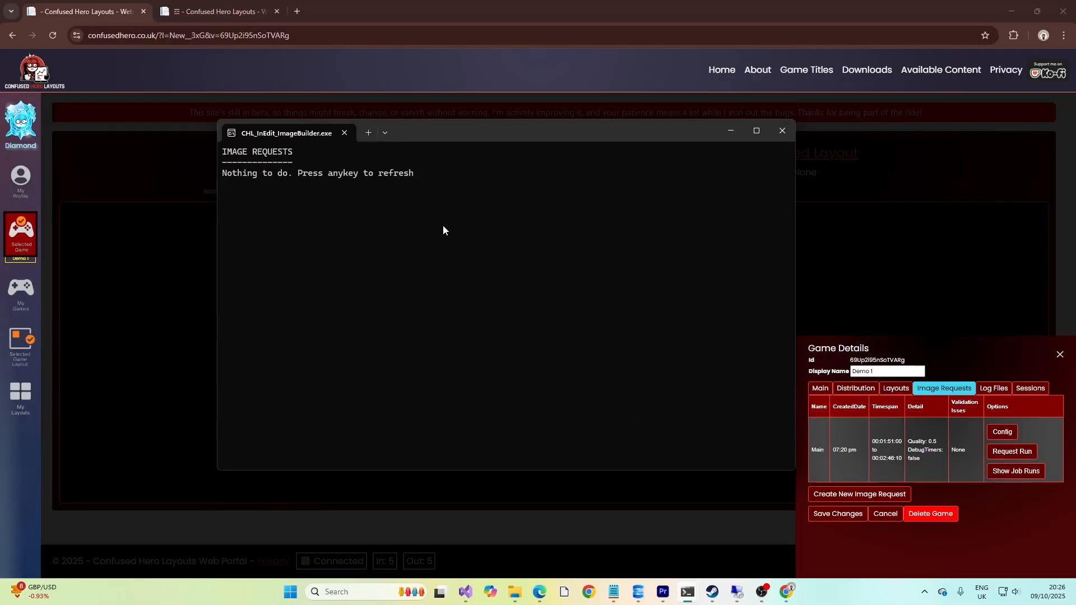
{"action": "left_click_drag", "start_coordinate": [397, 135], "coordinate": [347, 126]}
{"action": "key", "text": "super+Down"}
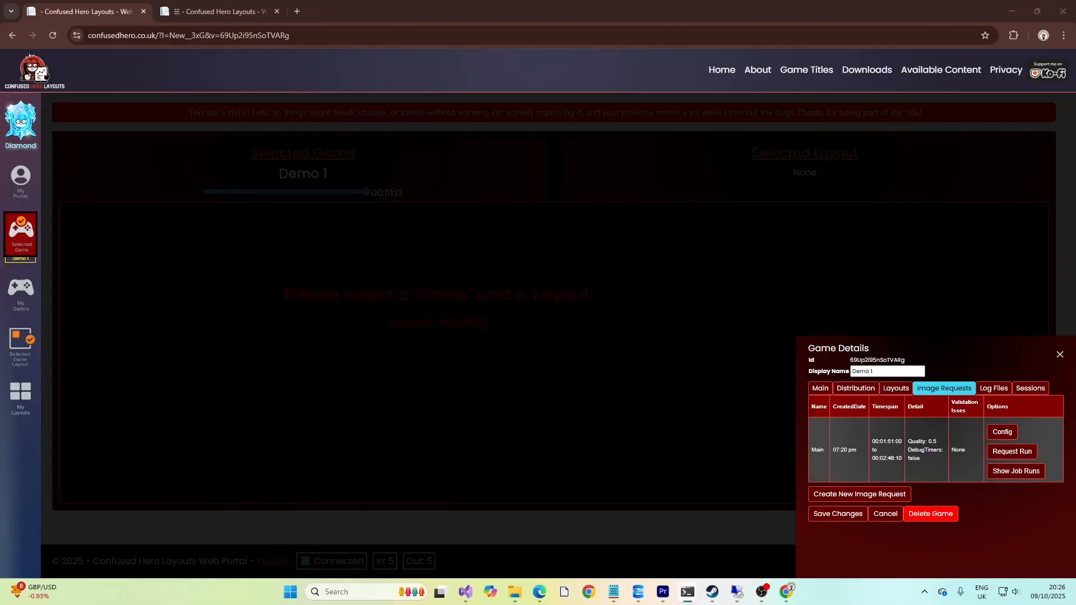
Look inside the Jobs folder of CHL_InEditImages in File Explorer, and check the Main image request's run details in the web portal
{"action": "left_click", "coordinate": [514, 592]}
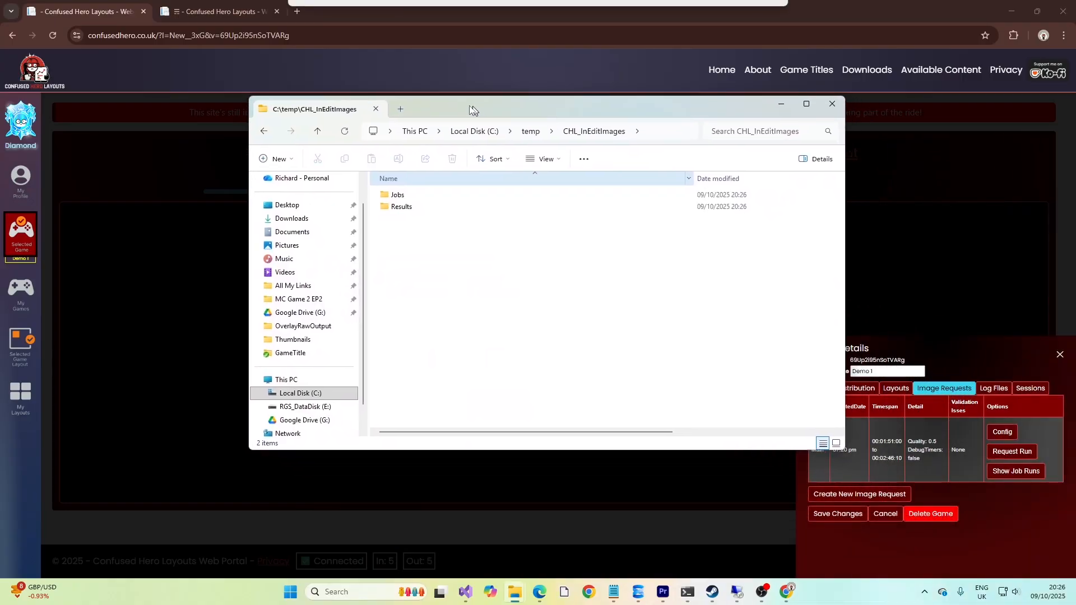
{"action": "left_click_drag", "start_coordinate": [469, 109], "coordinate": [458, 108]}
{"action": "double_click", "coordinate": [420, 196]}
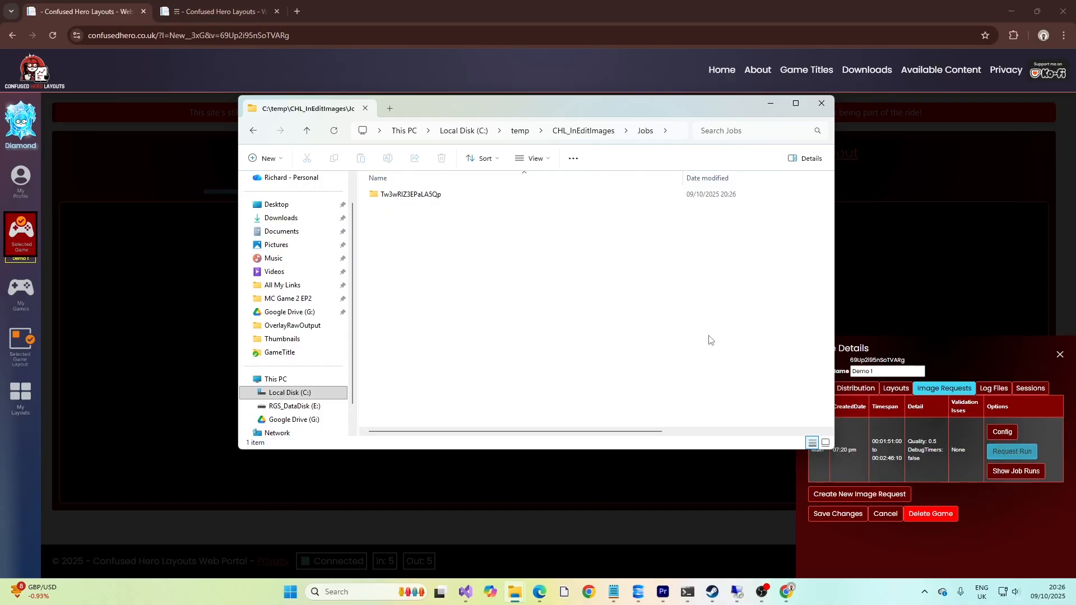
{"action": "left_click", "coordinate": [1007, 458]}
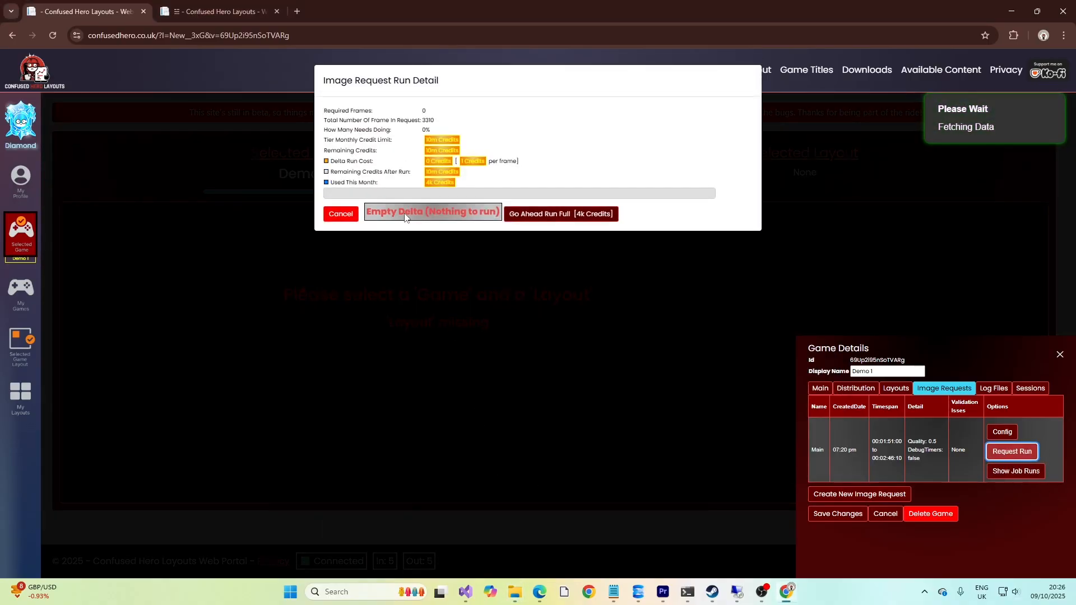
{"action": "left_click", "coordinate": [634, 342]}
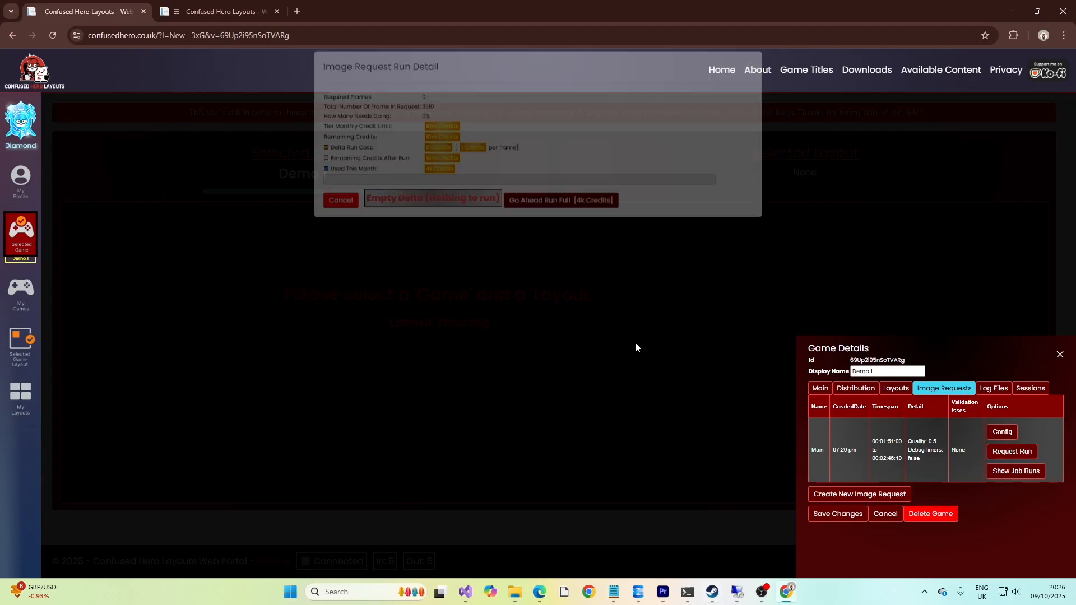
Open the Demo 1 - Main results folder of CHL_InEditImages in File Explorer and copy its folder path
{"action": "left_click", "coordinate": [613, 592]}
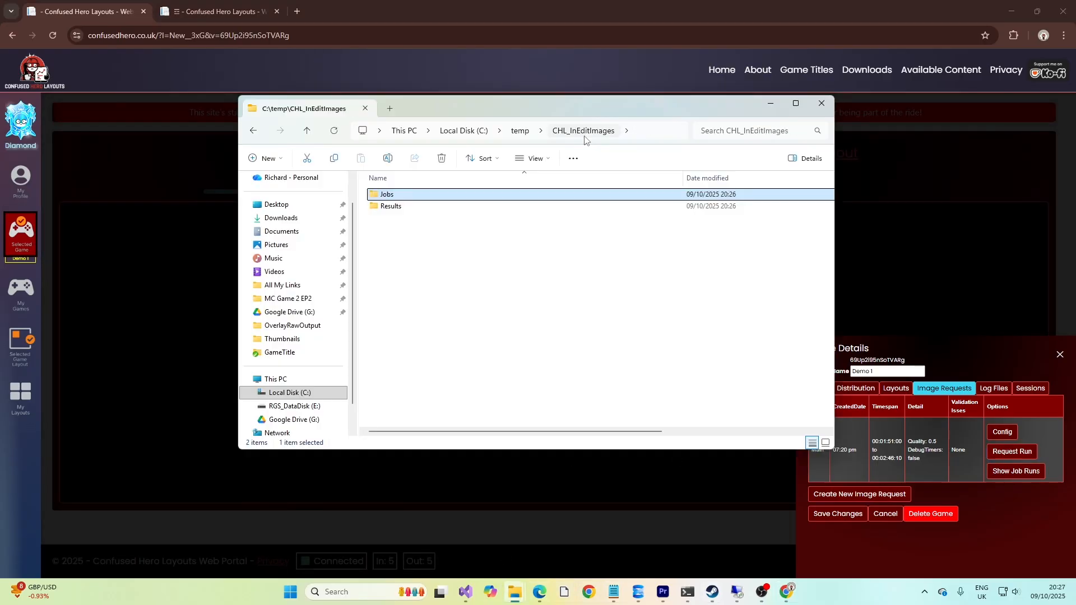
{"action": "double_click", "coordinate": [421, 206]}
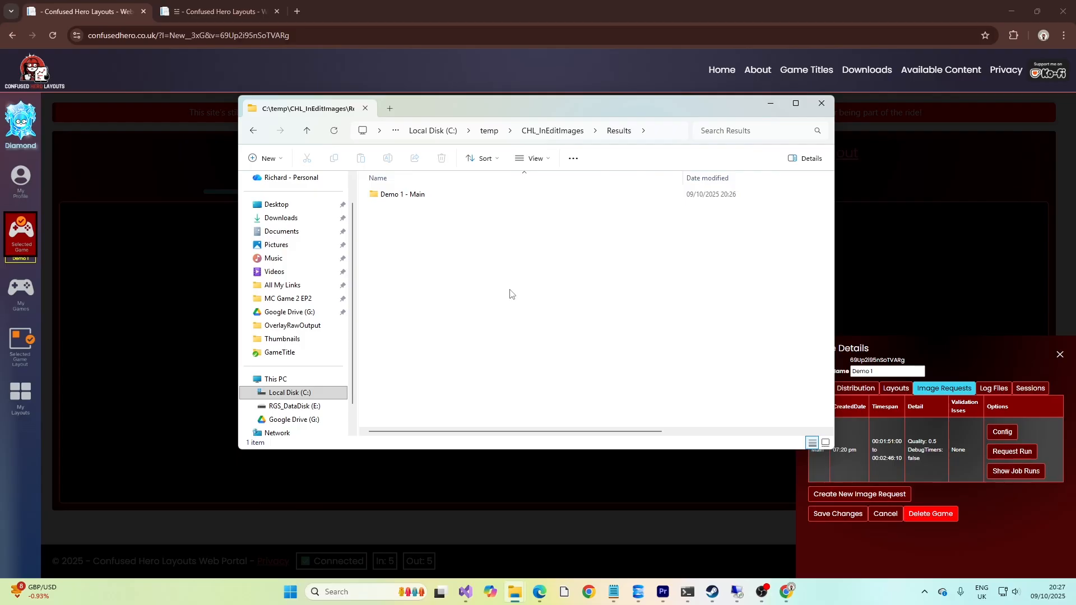
{"action": "double_click", "coordinate": [408, 195]}
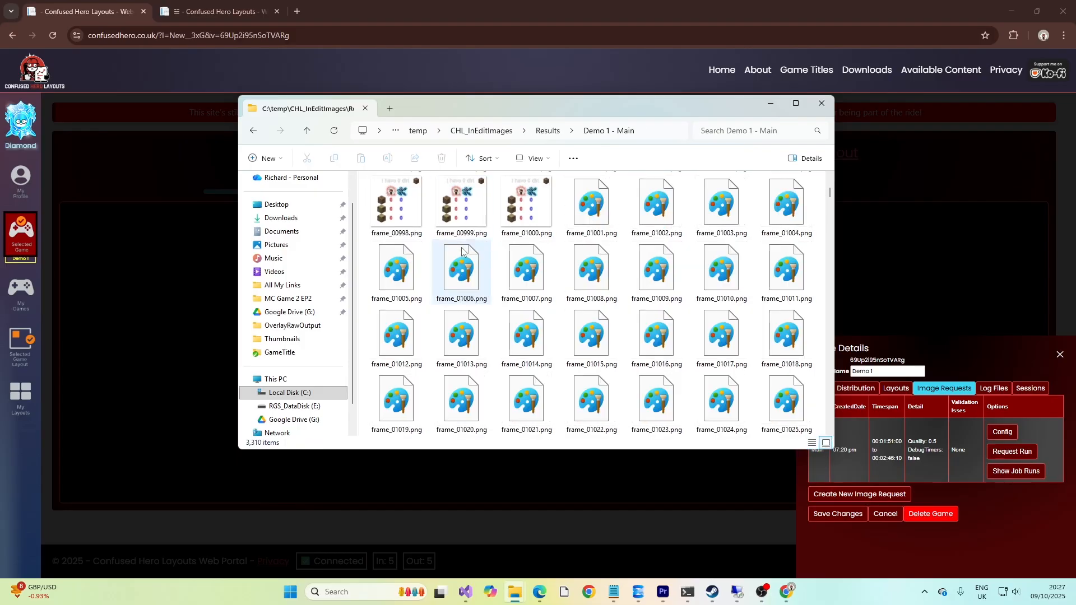
{"action": "scroll", "coordinate": [462, 252], "scroll_direction": "up", "scroll_amount": 5}
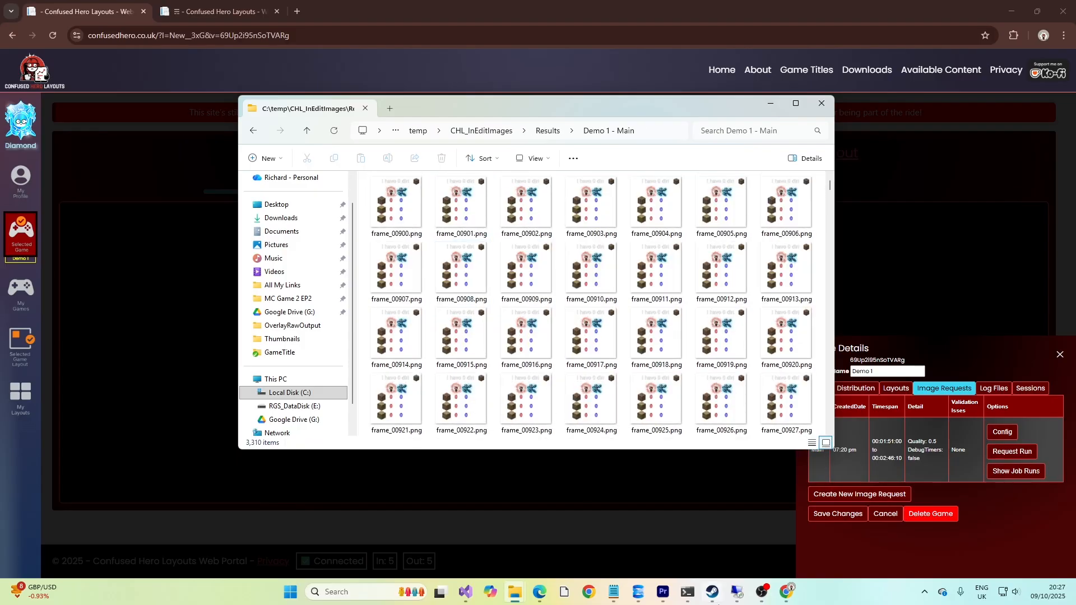
{"action": "mouse_move", "coordinate": [663, 597]}
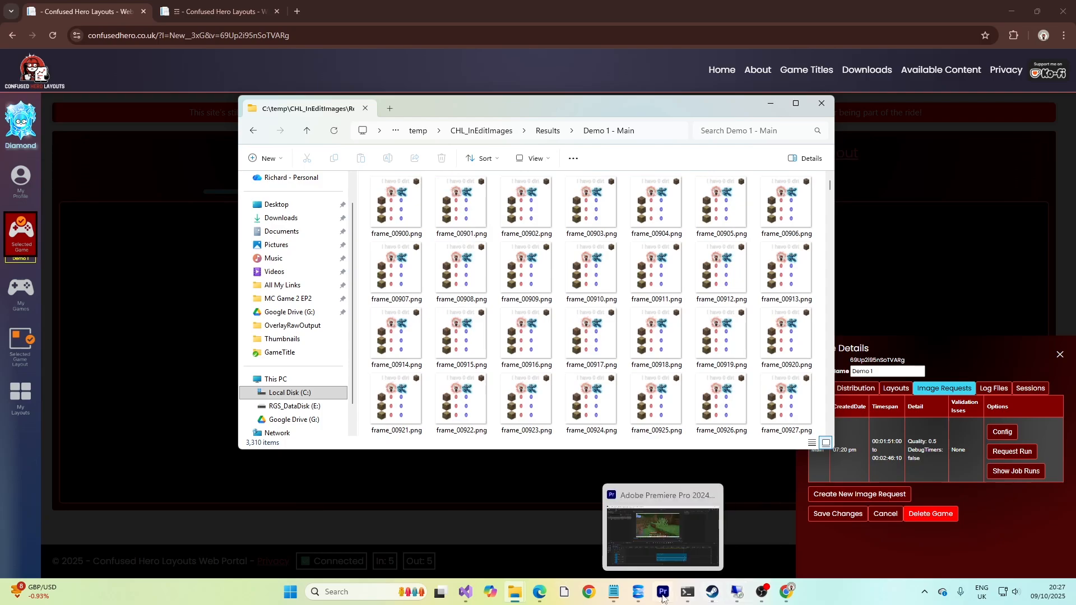
{"action": "left_click", "coordinate": [654, 129]}
{"action": "key", "text": "ctrl+c"}
Switch to Premiere Pro and import the frames from the copied folder path as an image sequence starting at frame_00900.png
{"action": "mouse_move", "coordinate": [667, 599]}
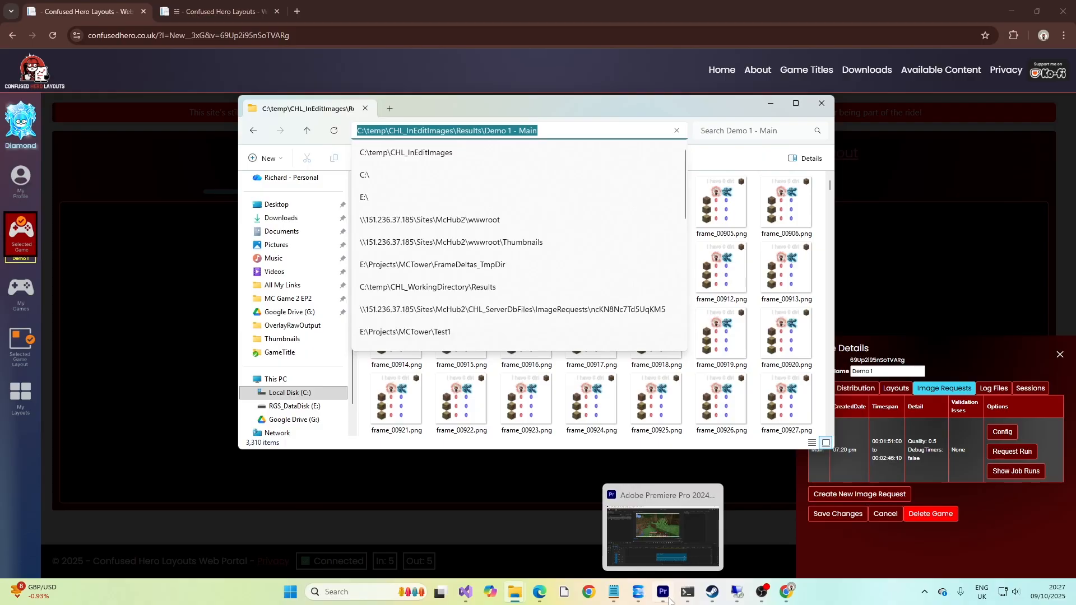
{"action": "left_click", "coordinate": [667, 598]}
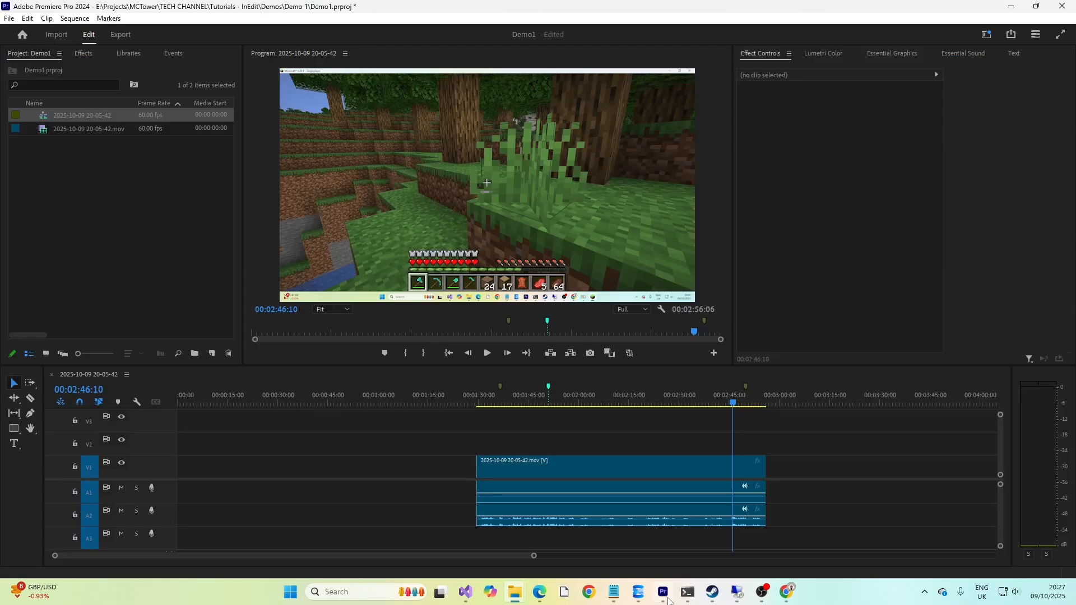
{"action": "right_click", "coordinate": [144, 188]}
{"action": "left_click", "coordinate": [178, 269]}
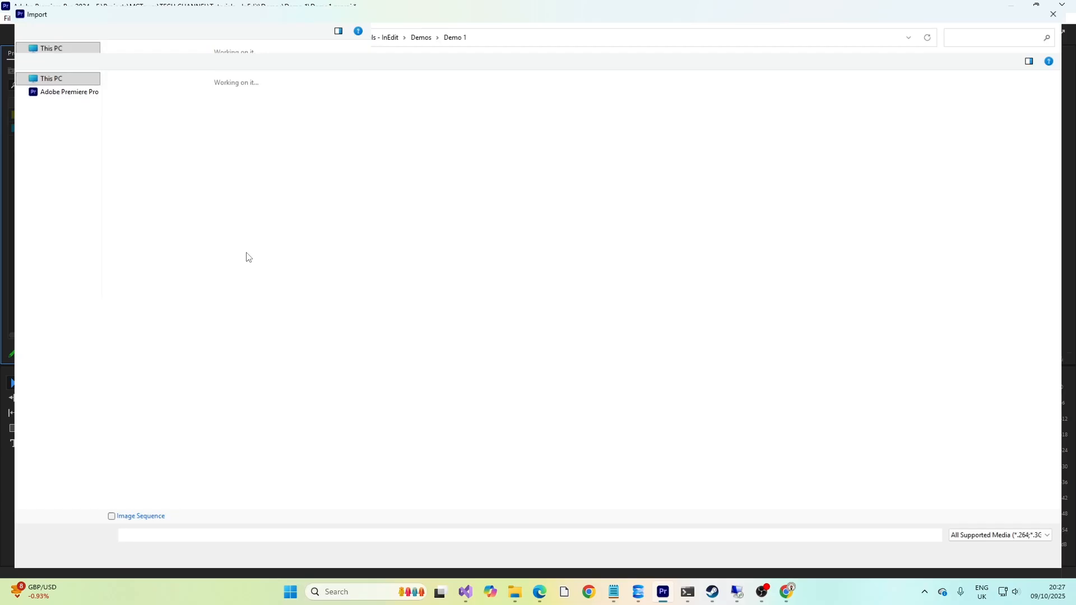
{"action": "key", "text": "ctrl+v"}
{"action": "key", "text": "Return"}
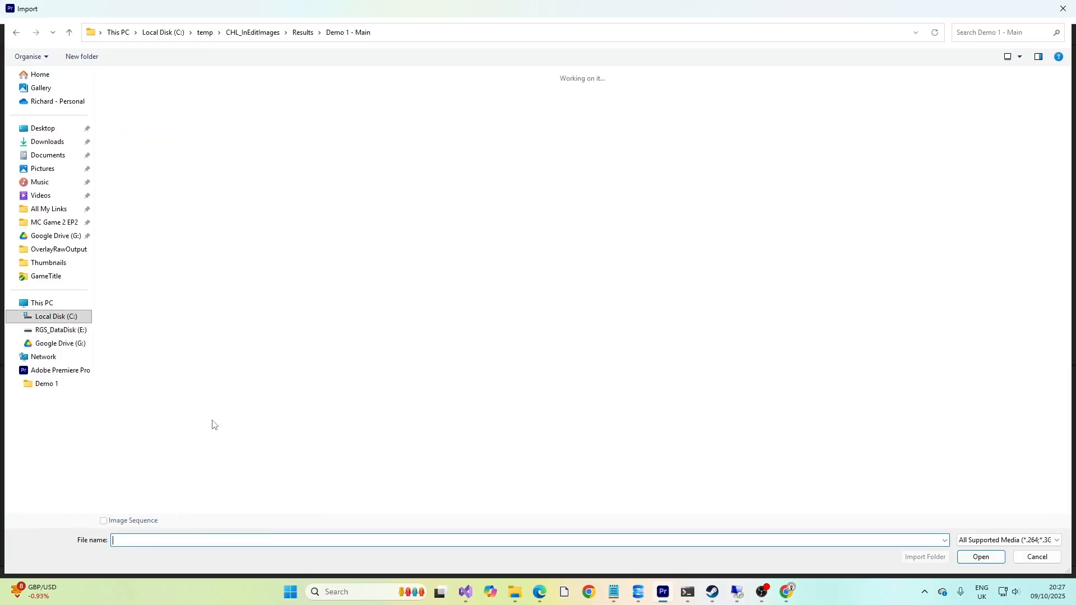
{"action": "left_click", "coordinate": [142, 116]}
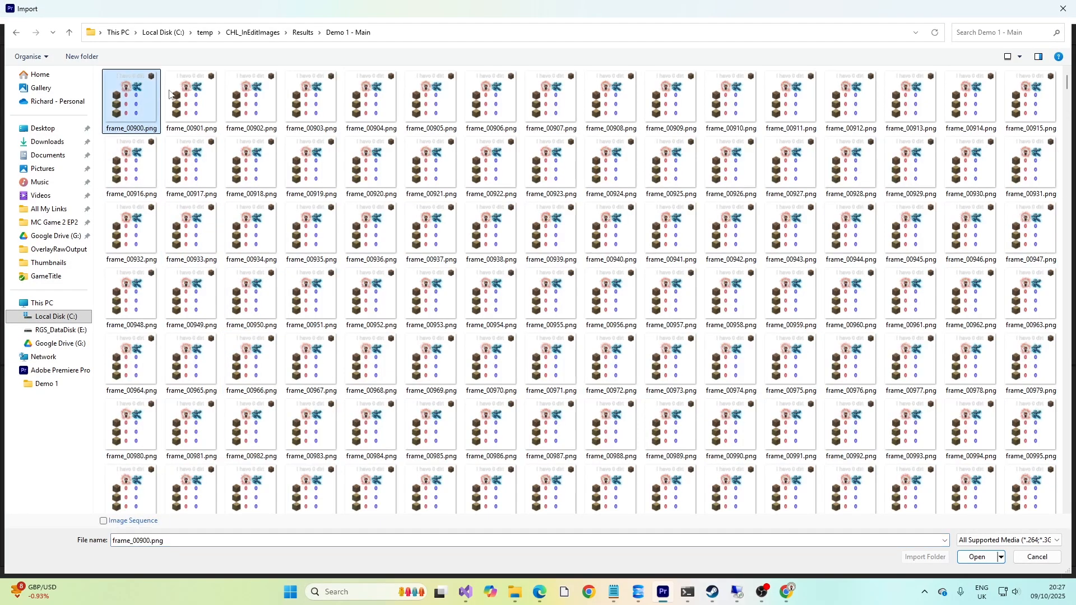
{"action": "scroll", "coordinate": [852, 162], "scroll_direction": "down", "scroll_amount": 5}
{"action": "scroll", "coordinate": [852, 163], "scroll_direction": "up", "scroll_amount": 5}
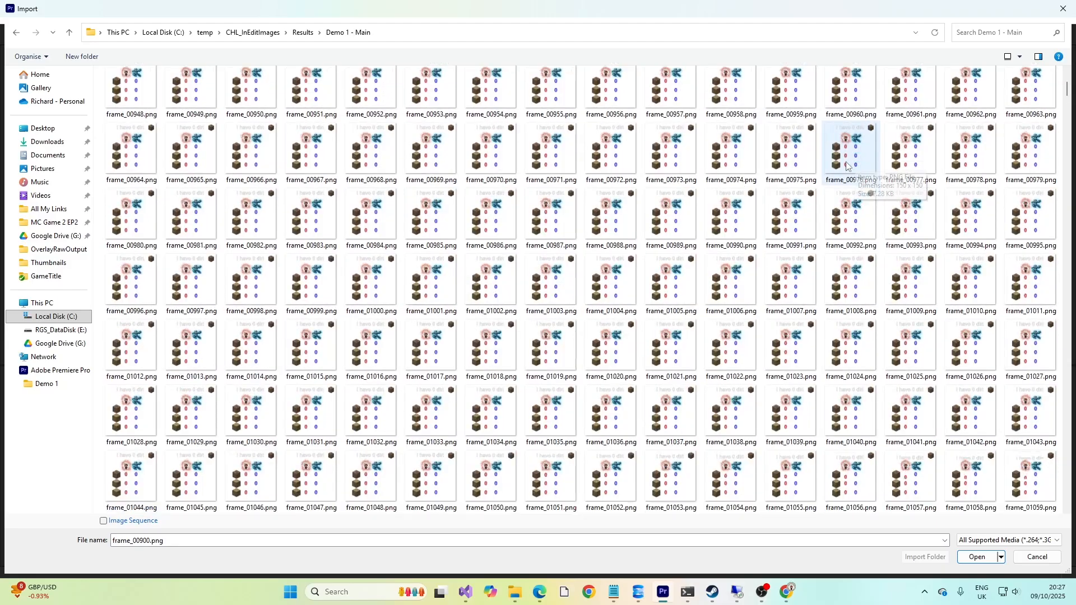
{"action": "left_click", "coordinate": [103, 521]}
{"action": "left_click", "coordinate": [975, 557]}
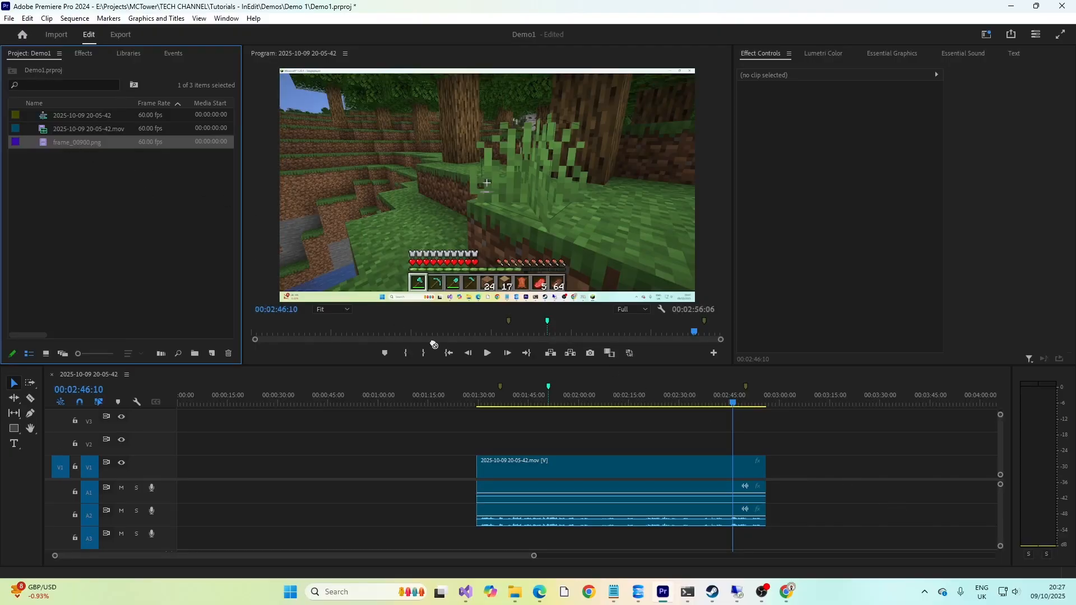
Place the frame_00900.png sequence on track V2 starting at the green marker, and move the playhead to about 00:02:44:20
{"action": "left_click_drag", "start_coordinate": [434, 344], "coordinate": [555, 442]}
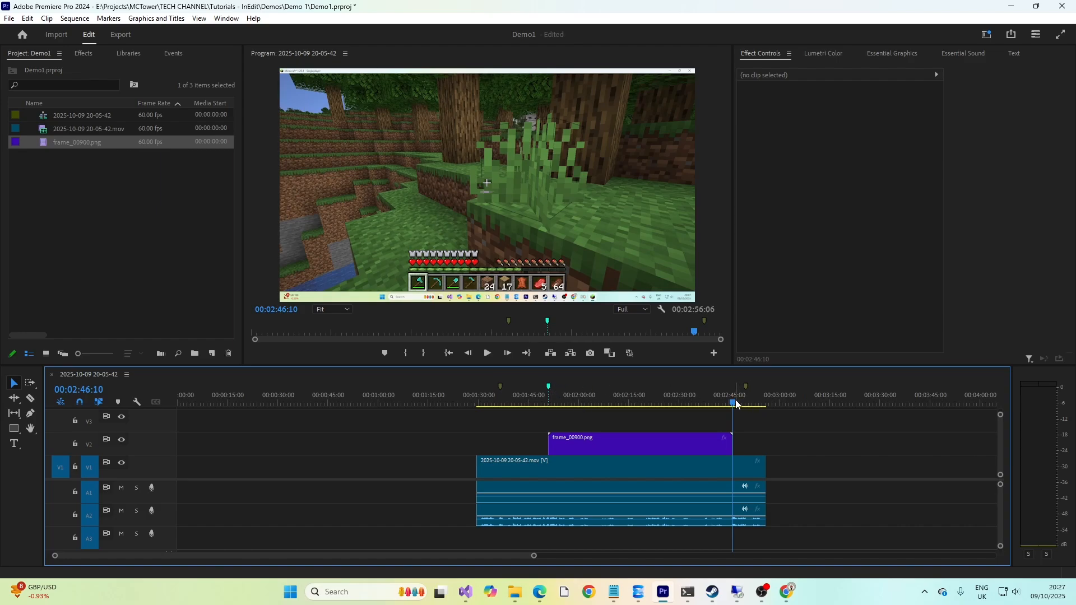
{"action": "left_click_drag", "start_coordinate": [735, 403], "coordinate": [730, 406]}
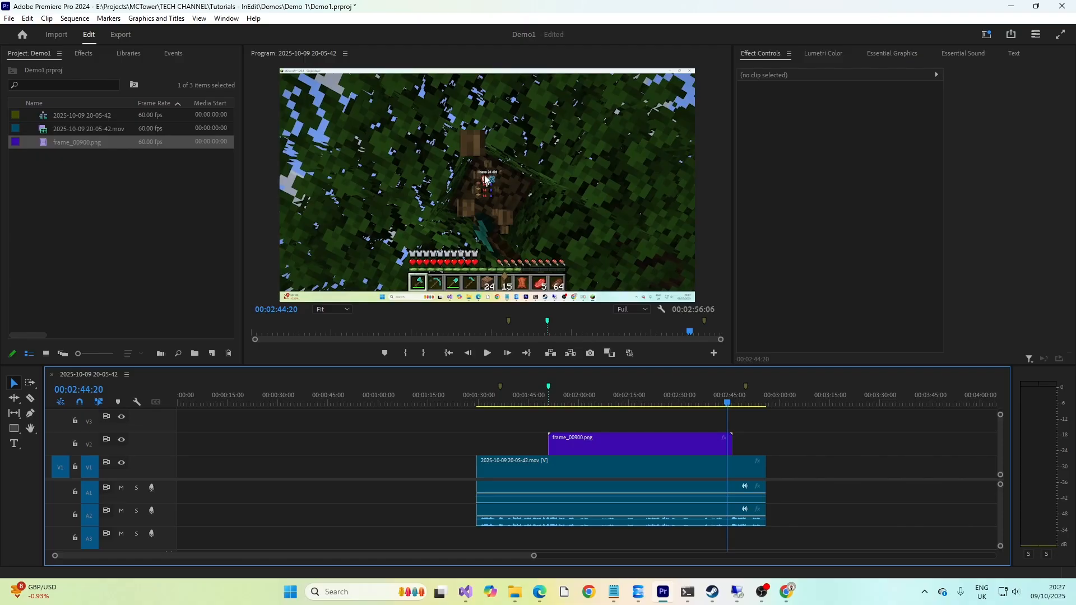
Move the overlay clip to the upper left of the video frame, position about 376, 414, and enlarge it to about 470% scale
{"action": "left_click", "coordinate": [552, 438]}
{"action": "left_click", "coordinate": [786, 109]}
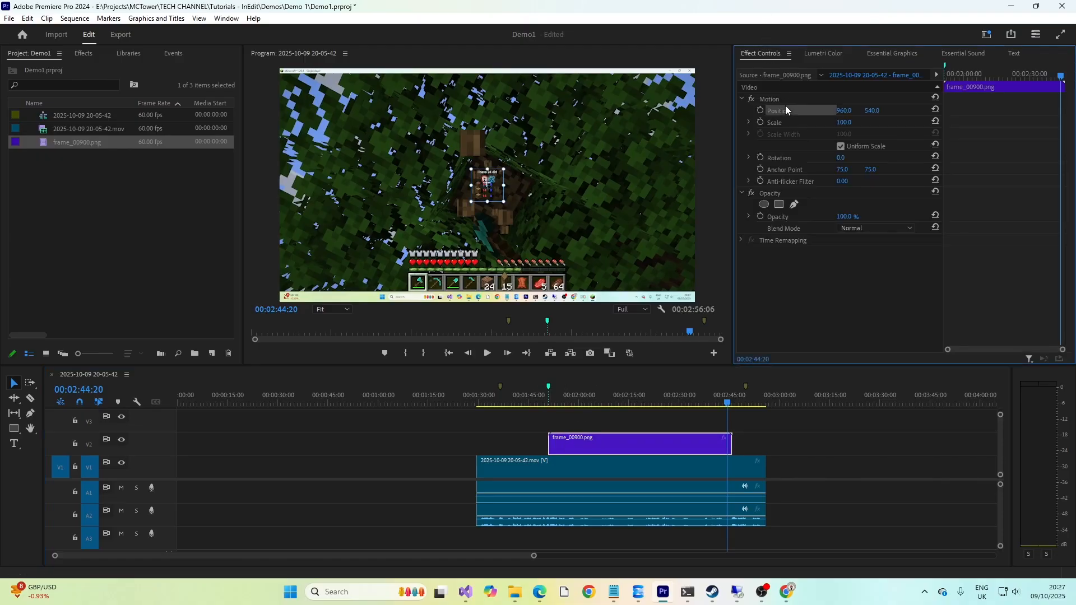
{"action": "left_click_drag", "start_coordinate": [494, 188], "coordinate": [325, 107]}
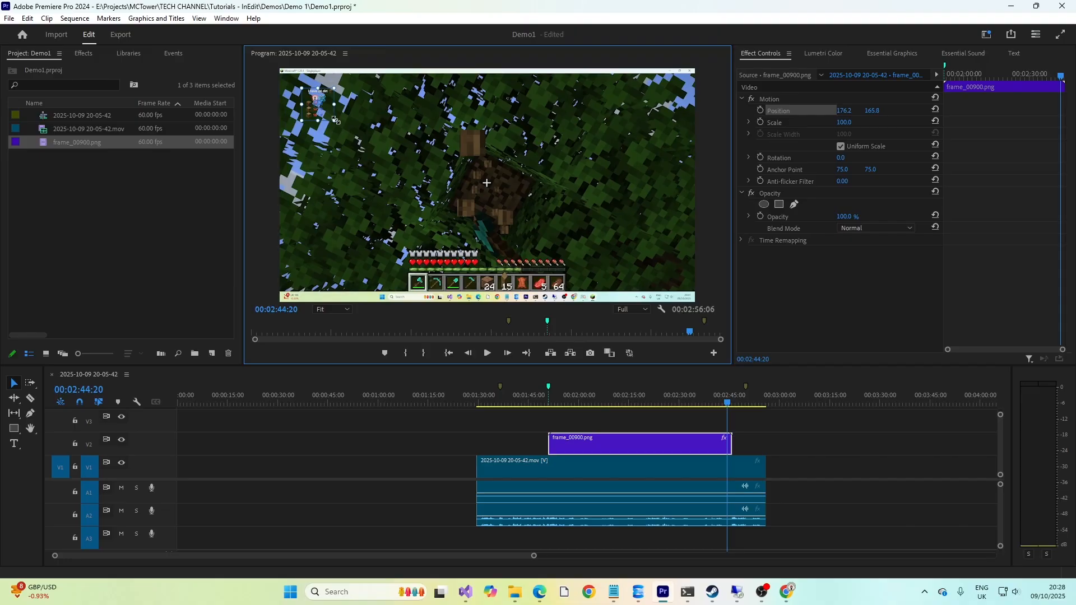
{"action": "left_click_drag", "start_coordinate": [335, 119], "coordinate": [412, 189]}
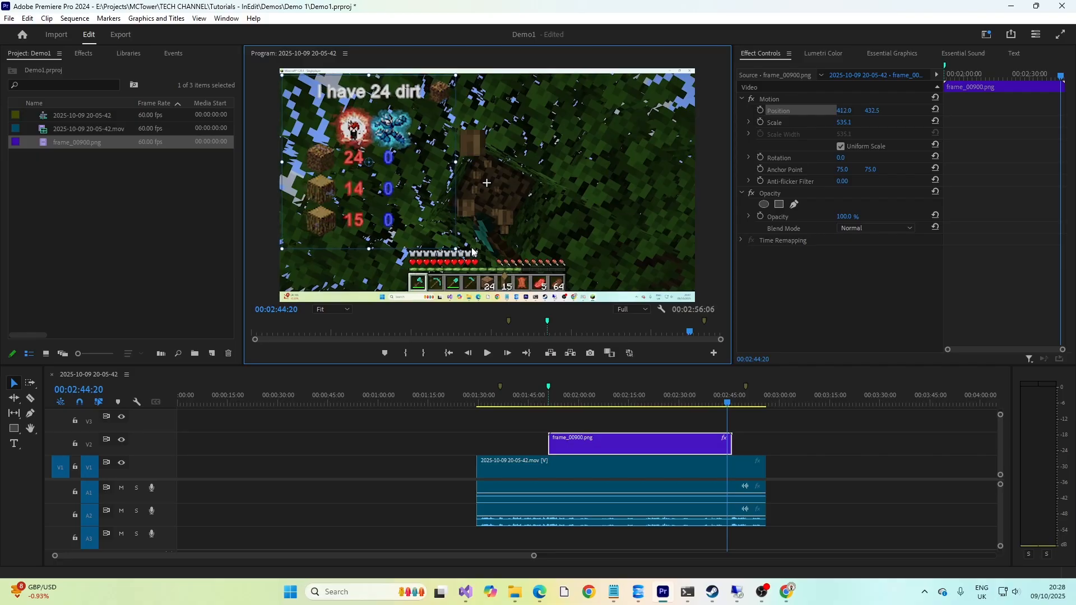
{"action": "left_click_drag", "start_coordinate": [451, 243], "coordinate": [434, 228]}
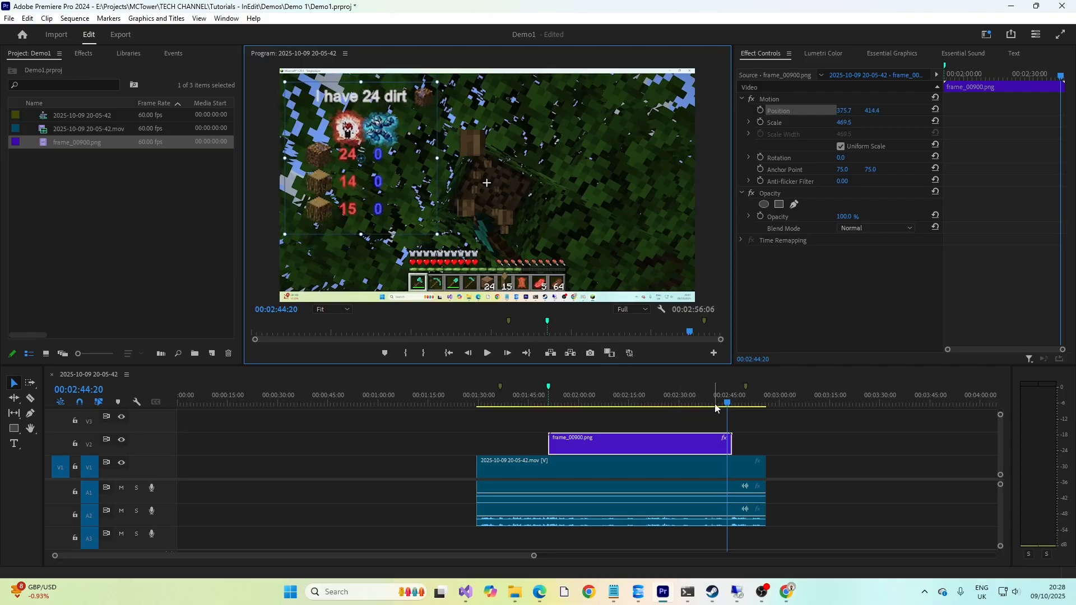
Play the sequence from about 00:01:52:44, pausing at intervals to compare the overlay's item counts with the in-game inventory
{"action": "left_click_drag", "start_coordinate": [726, 404], "coordinate": [553, 403]}
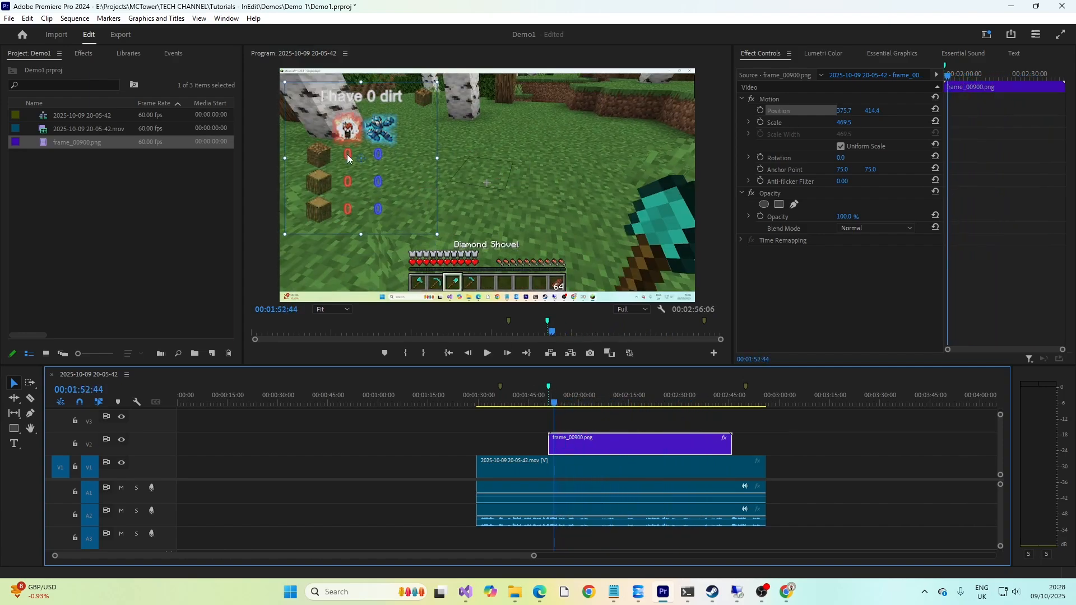
{"action": "left_click", "coordinate": [487, 354]}
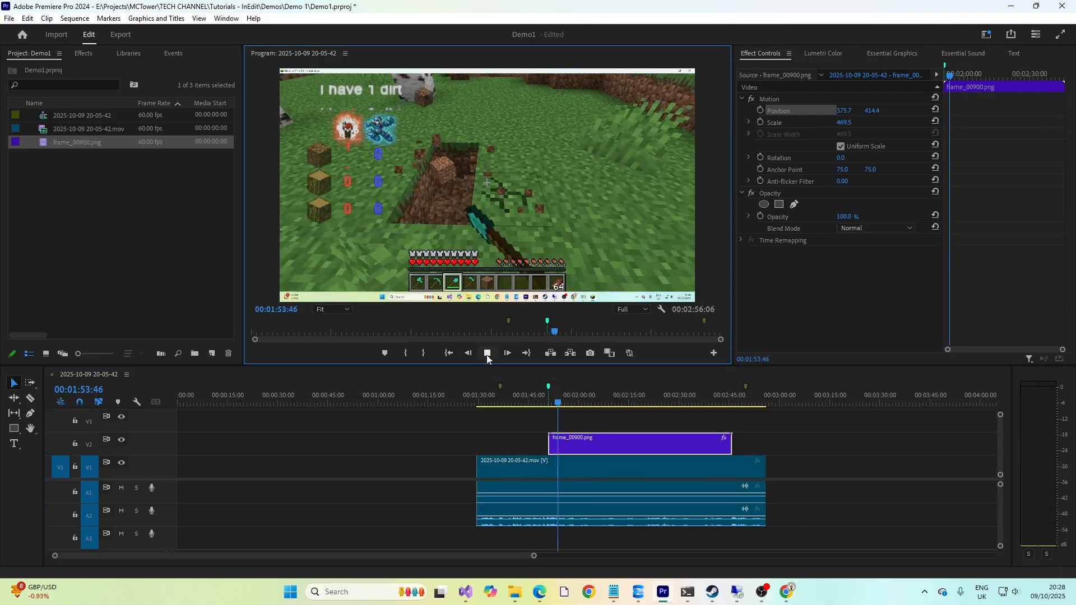
{"action": "left_click", "coordinate": [487, 354]}
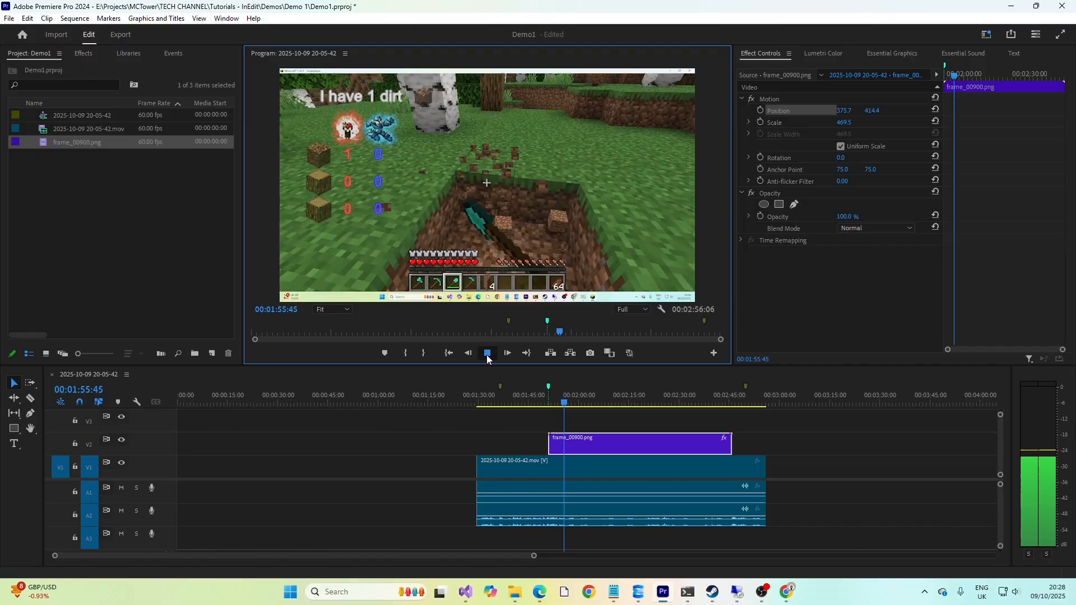
{"action": "left_click", "coordinate": [487, 354]}
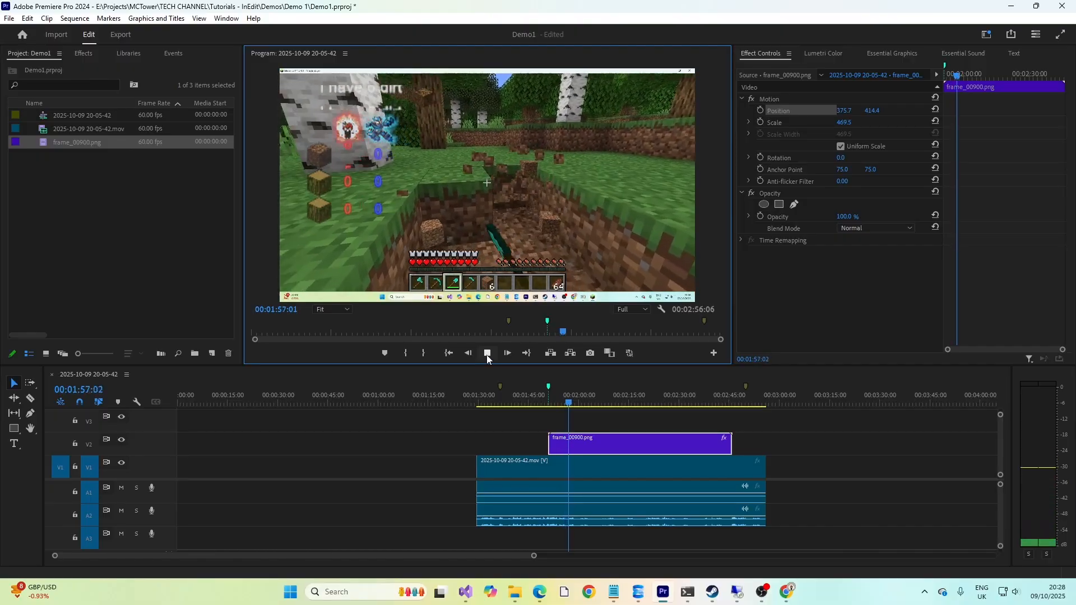
{"action": "left_click", "coordinate": [486, 355]}
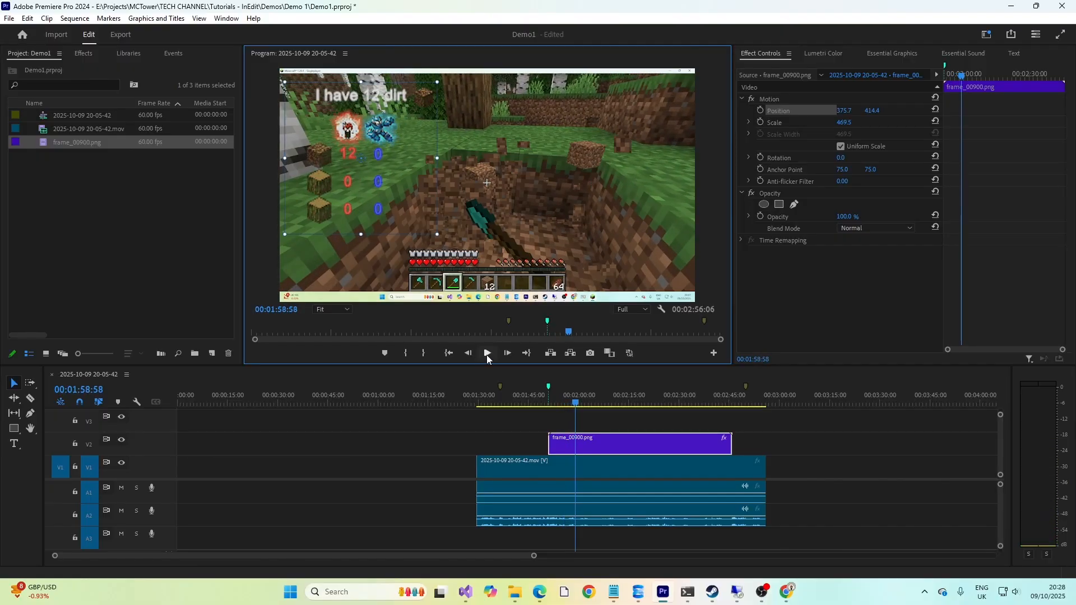
{"action": "left_click", "coordinate": [486, 355]}
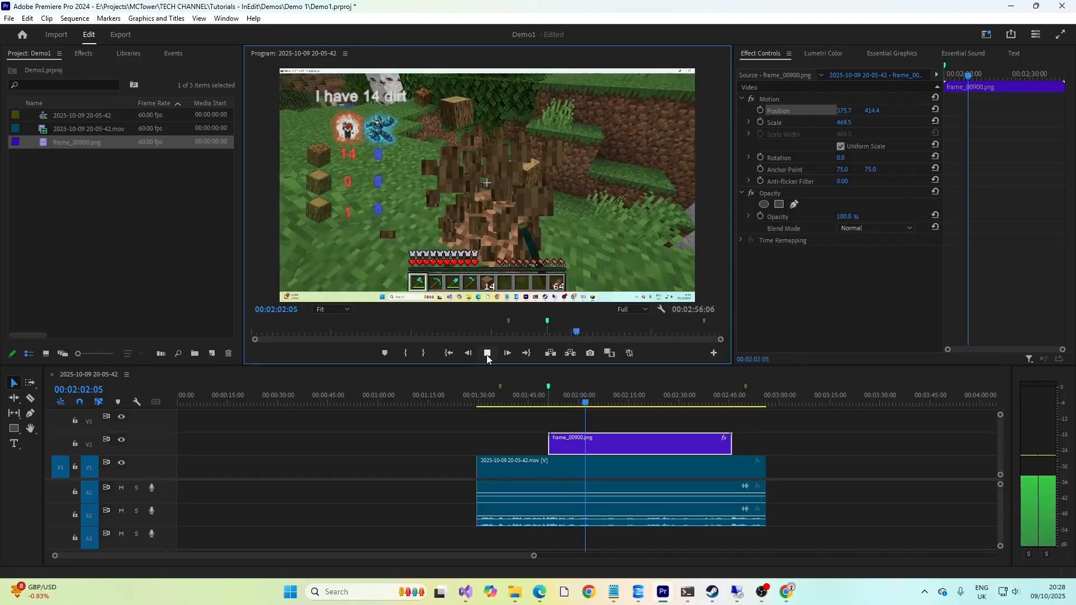
{"action": "left_click", "coordinate": [487, 355]}
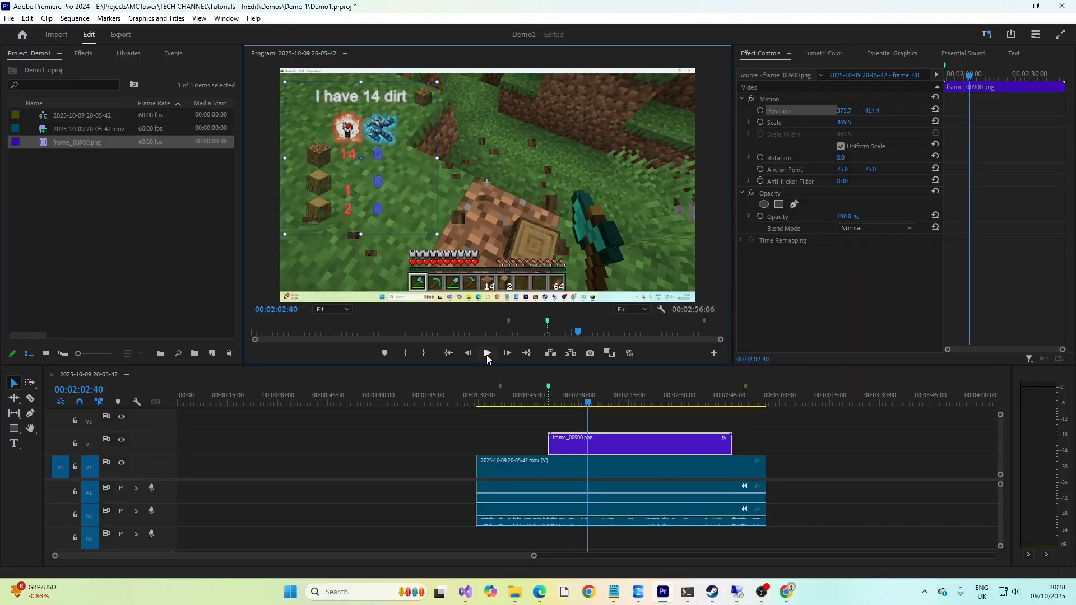
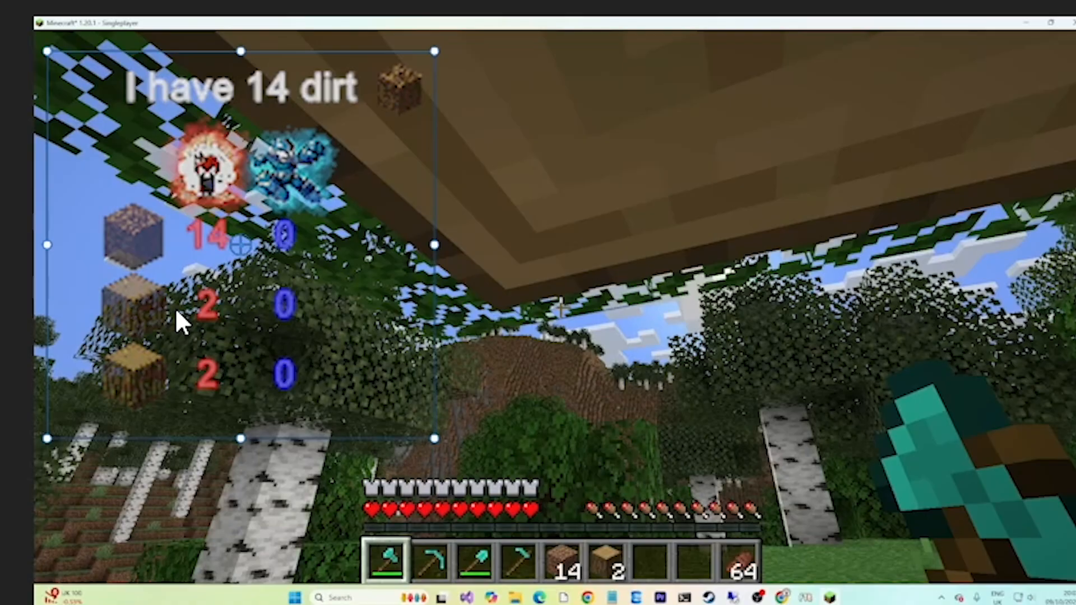
{"action": "key", "text": "space"}
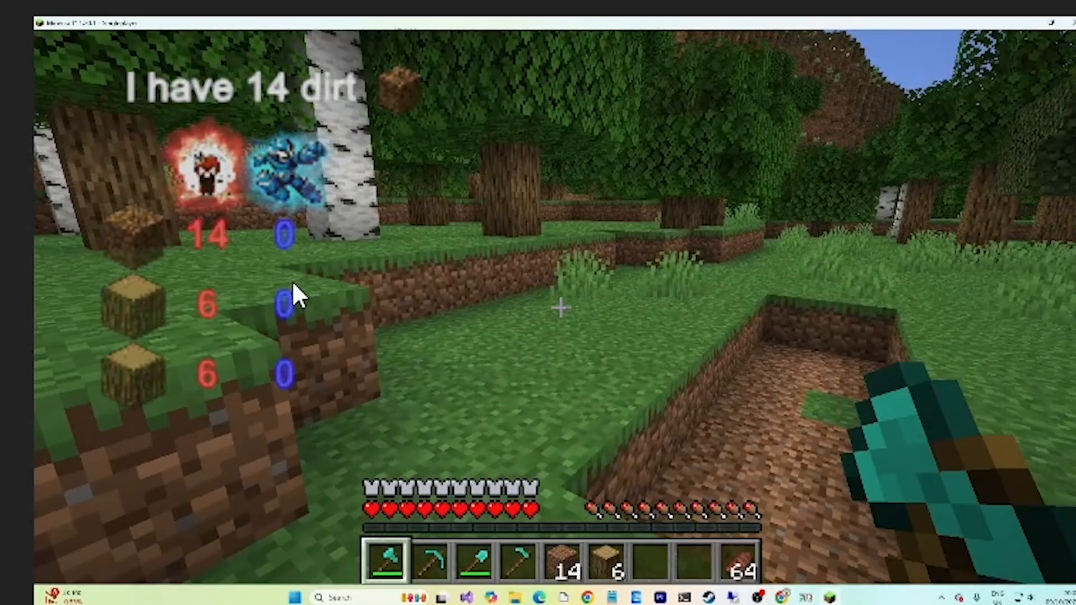
{"action": "key", "text": "space"}
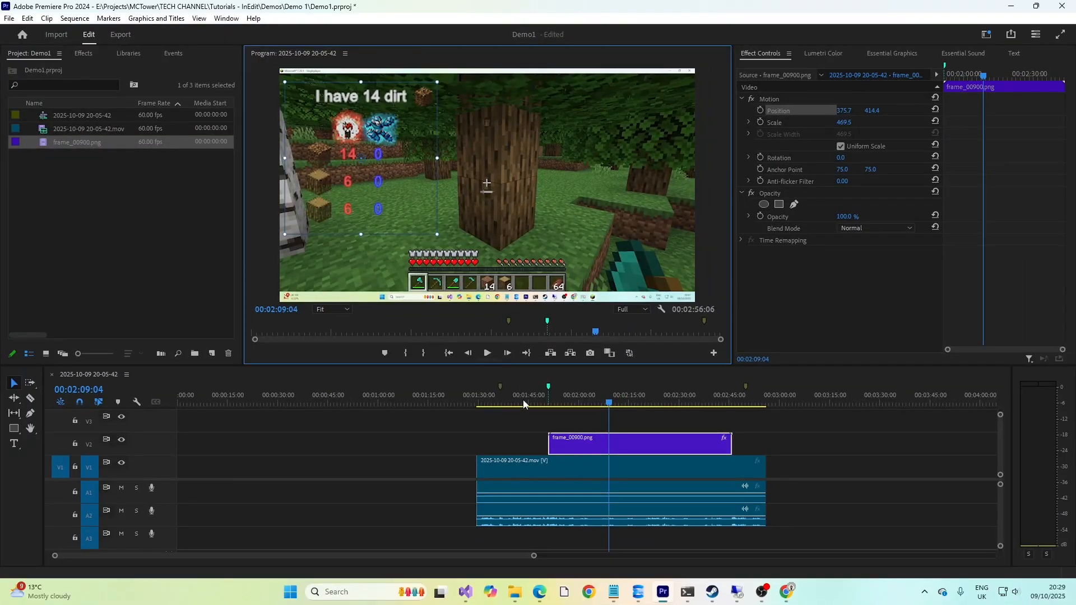
Switch to the Confused Hero Layouts site in Chrome and view the details of the Minecraft 1.20.1 game title
{"action": "left_click", "coordinate": [786, 598]}
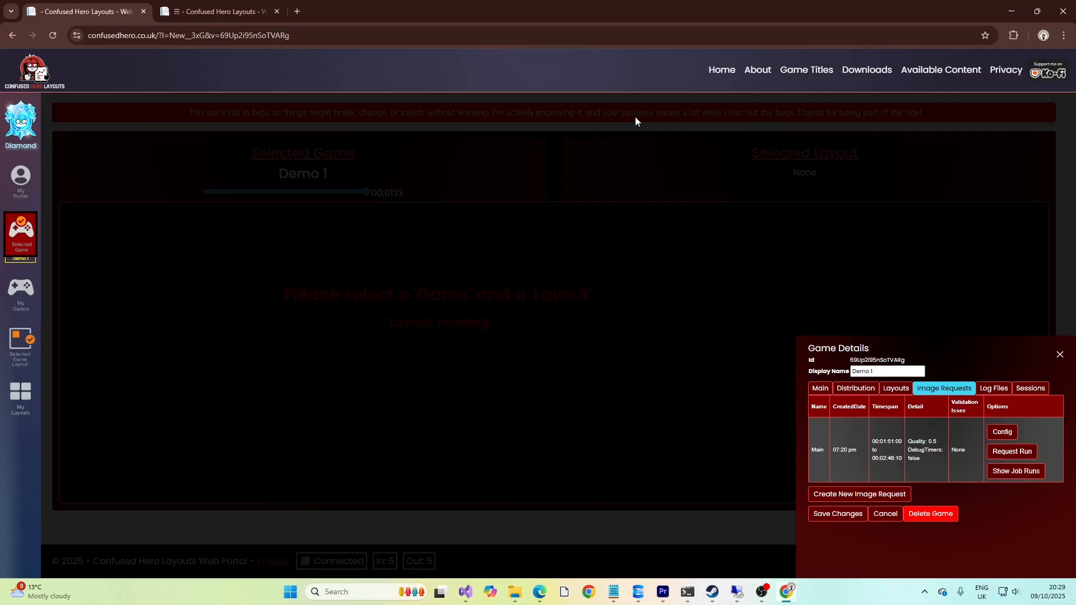
{"action": "left_click", "coordinate": [802, 76]}
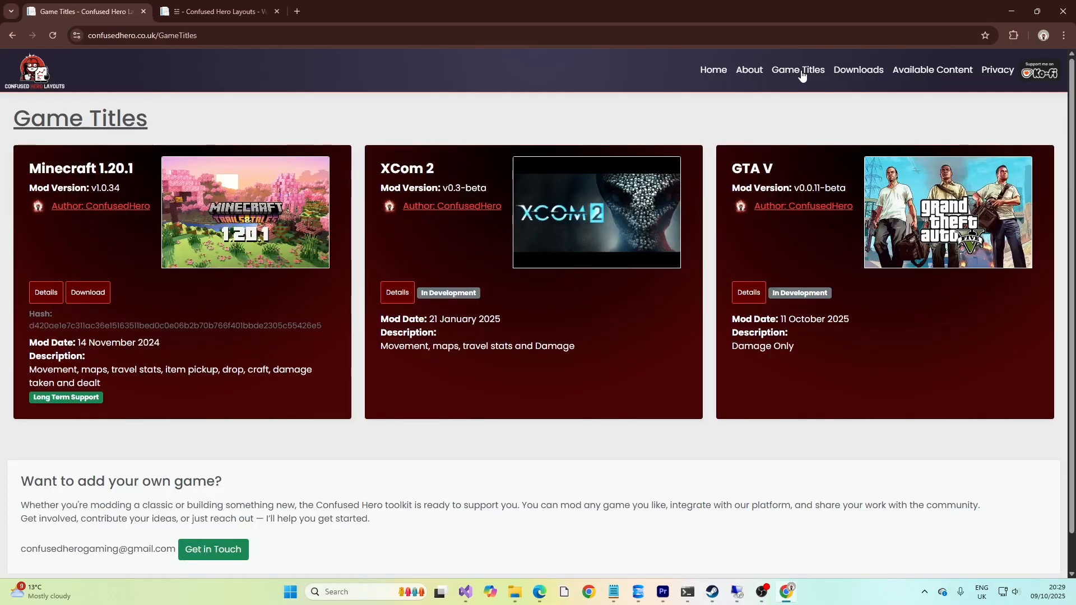
{"action": "left_click", "coordinate": [38, 292]}
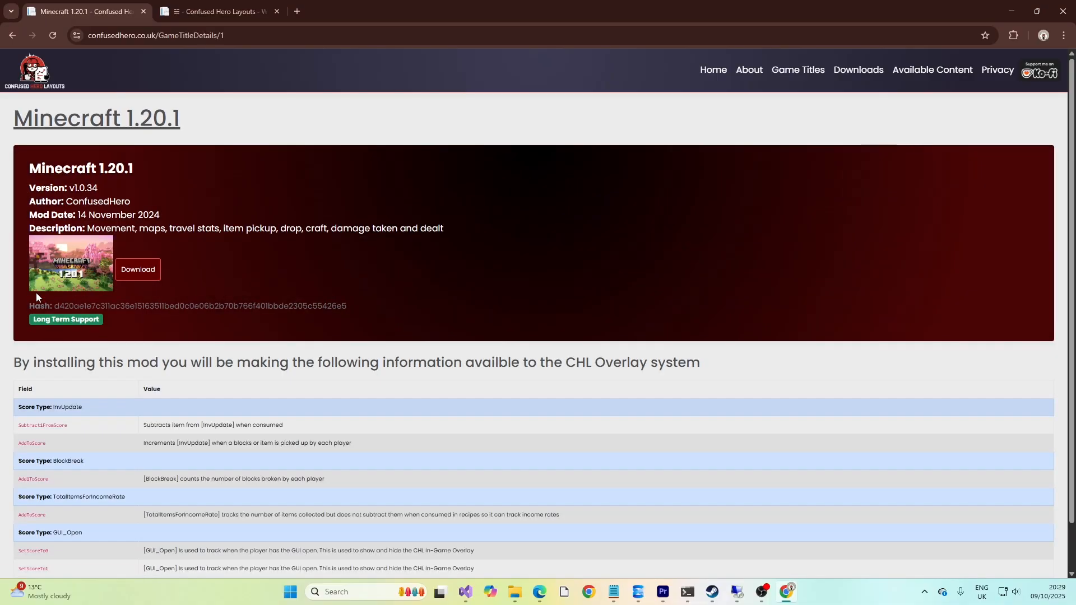
Review the table of score types and values that the Minecraft 1.20.1 mod makes available to the CHL Overlay system
{"action": "scroll", "coordinate": [35, 292], "scroll_direction": "down", "scroll_amount": 2}
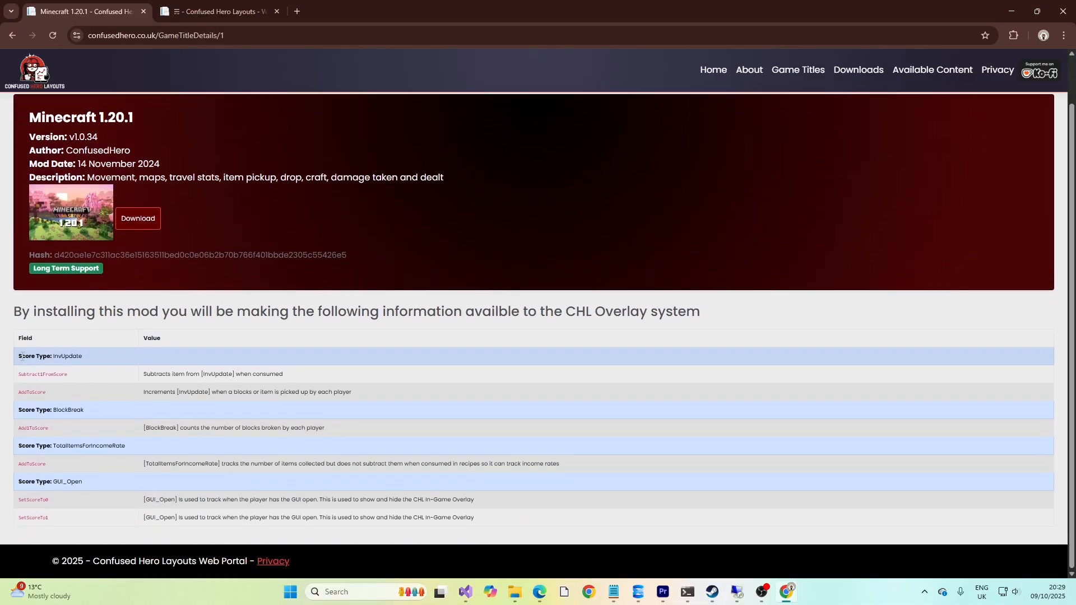
{"action": "left_click_drag", "start_coordinate": [15, 349], "coordinate": [245, 511]}
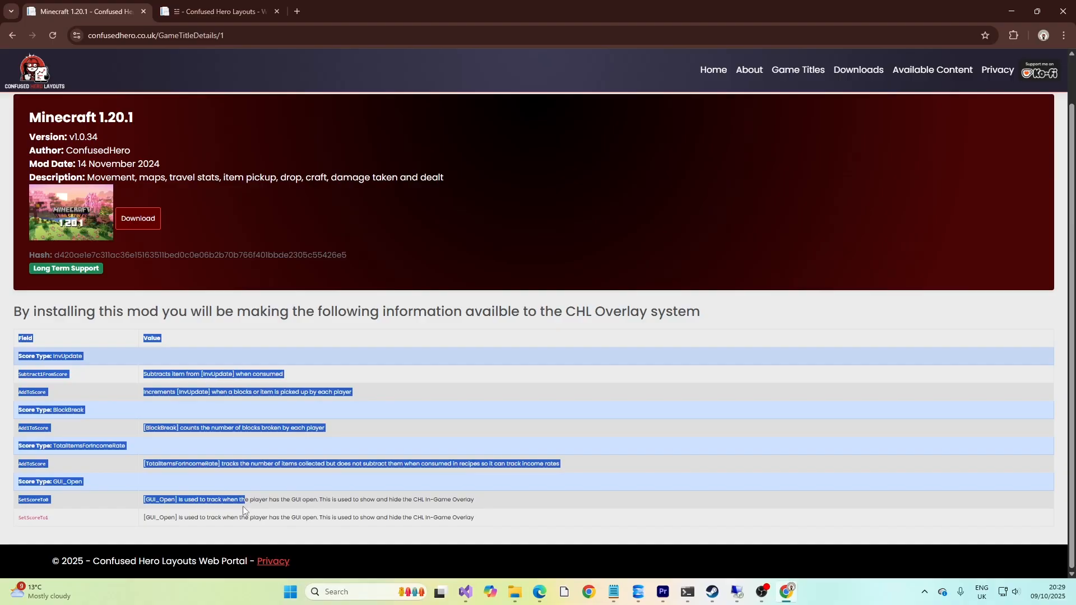
{"action": "scroll", "coordinate": [233, 497], "scroll_direction": "up", "scroll_amount": 2}
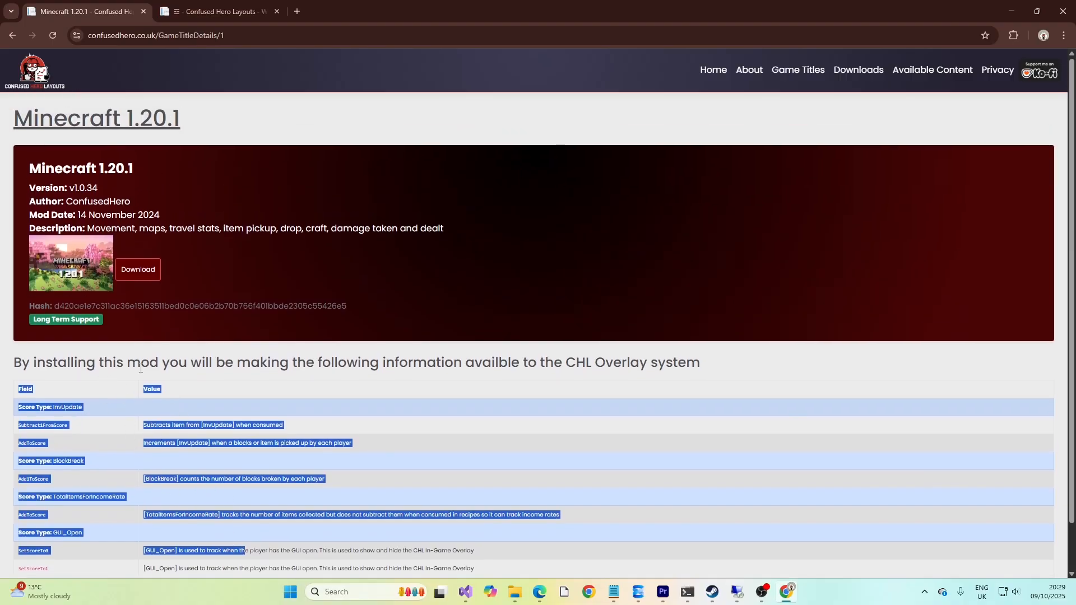
View the XCom 2 game title's details, read through its full list of score types, and return to the Game Titles list
{"action": "left_click", "coordinate": [13, 34]}
{"action": "left_click", "coordinate": [397, 293]}
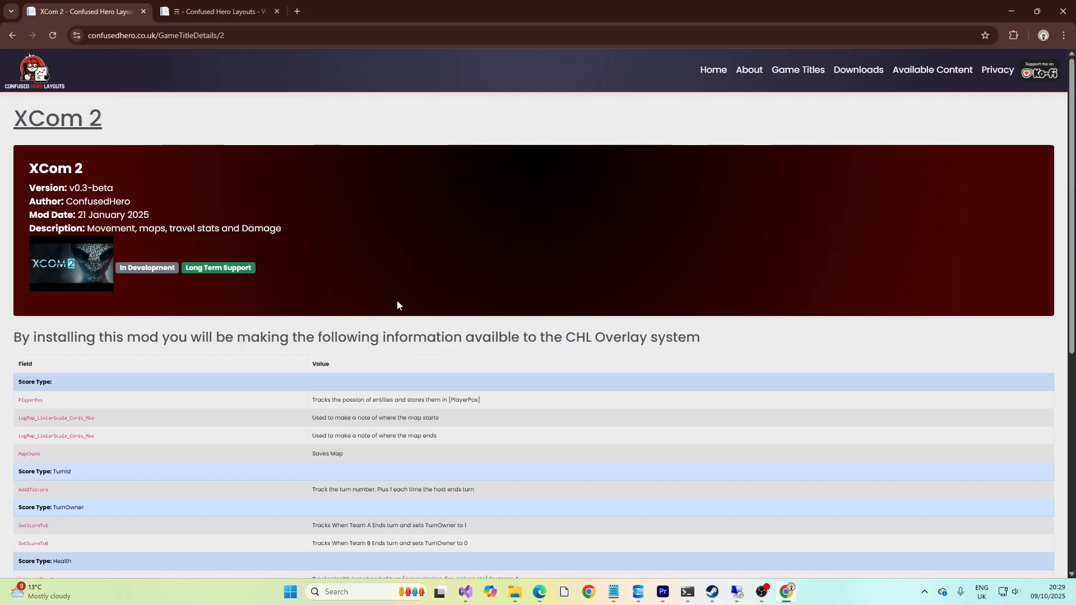
{"action": "scroll", "coordinate": [406, 324], "scroll_direction": "down", "scroll_amount": 15}
{"action": "scroll", "coordinate": [391, 361], "scroll_direction": "up", "scroll_amount": 15}
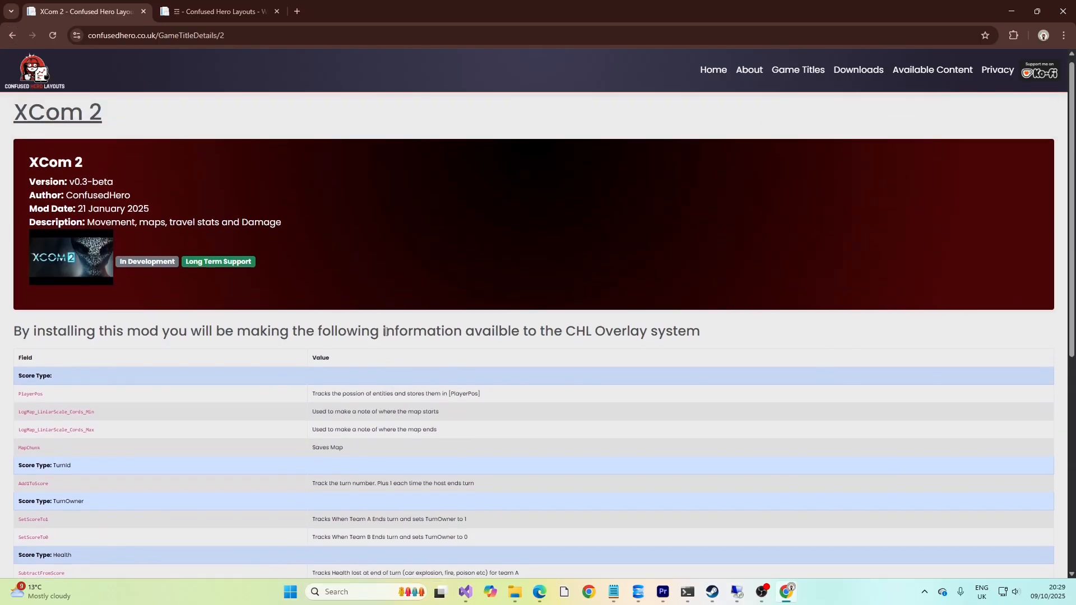
{"action": "scroll", "coordinate": [167, 395], "scroll_direction": "down", "scroll_amount": 15}
{"action": "scroll", "coordinate": [253, 345], "scroll_direction": "up", "scroll_amount": 15}
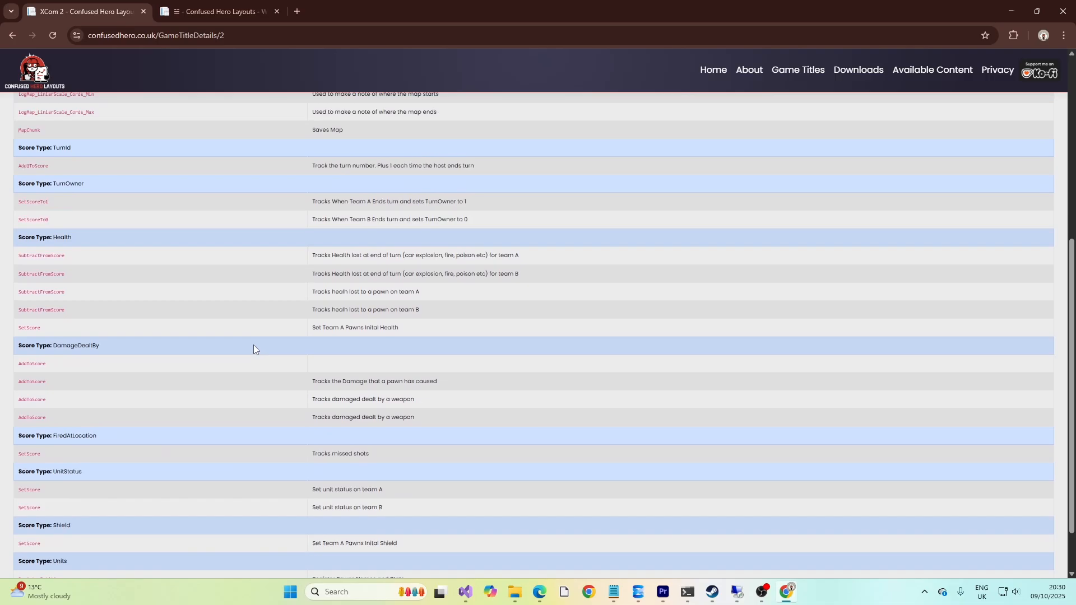
{"action": "left_click", "coordinate": [13, 35]}
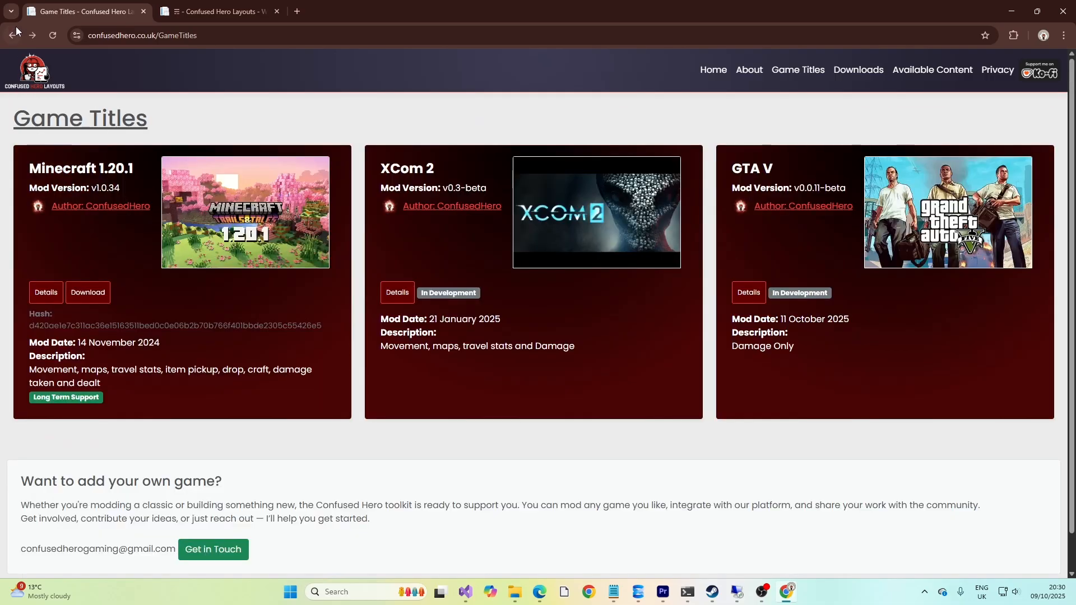
Return to the Demo - Dirt layout on the Home page and set the dirt text item's Id to DirtLabel
{"action": "left_click", "coordinate": [704, 71]}
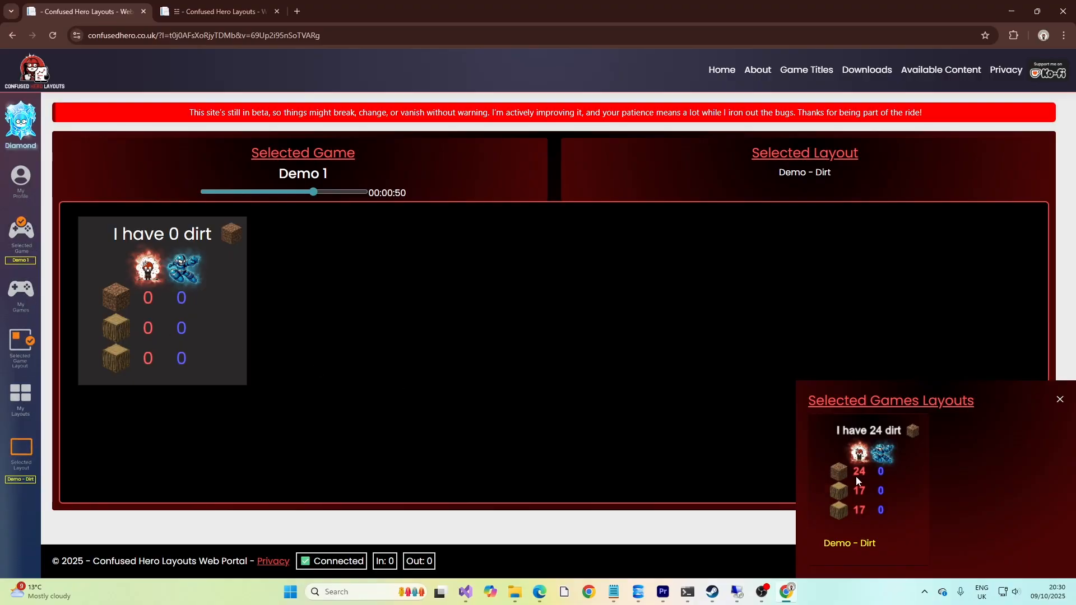
{"action": "left_click", "coordinate": [172, 238]}
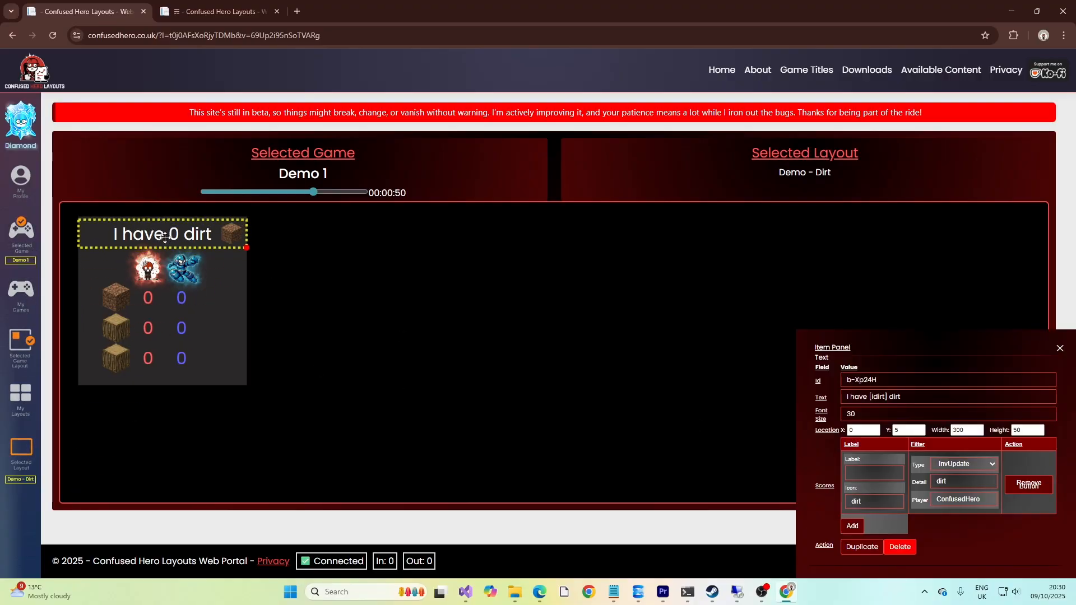
{"action": "left_click_drag", "start_coordinate": [884, 378], "coordinate": [829, 382]}
{"action": "type", "text": "DirtLabel"}
Set the score table's Id to ScoreTable and save the Demo - Dirt layout
{"action": "left_click", "coordinate": [158, 274]}
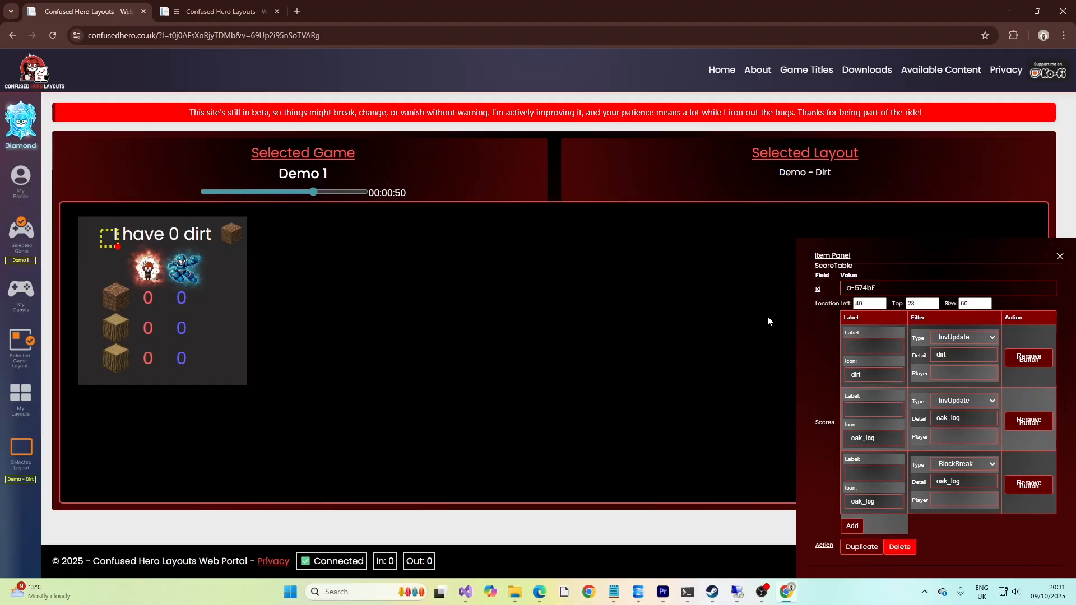
{"action": "left_click_drag", "start_coordinate": [878, 288], "coordinate": [832, 303]}
{"action": "type", "text": "ScoreTable"}
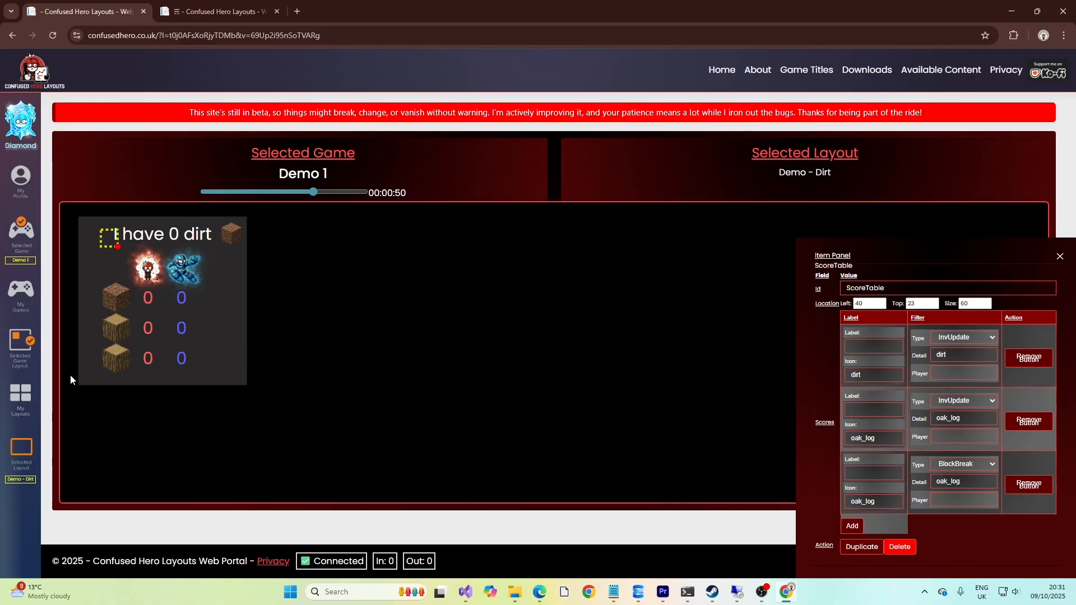
{"action": "left_click", "coordinate": [22, 449]}
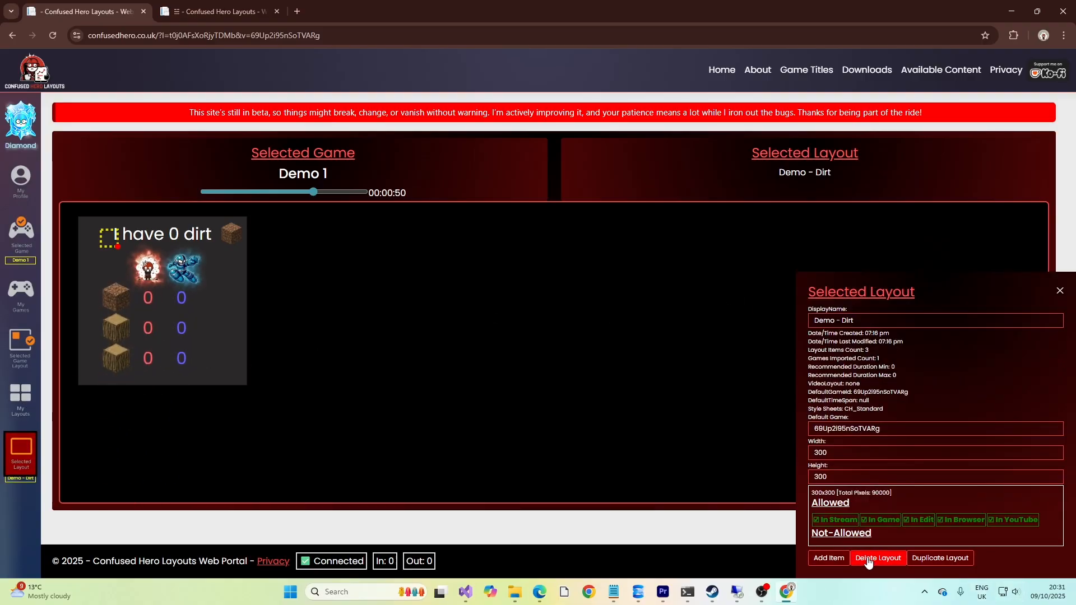
{"action": "left_click", "coordinate": [868, 559]}
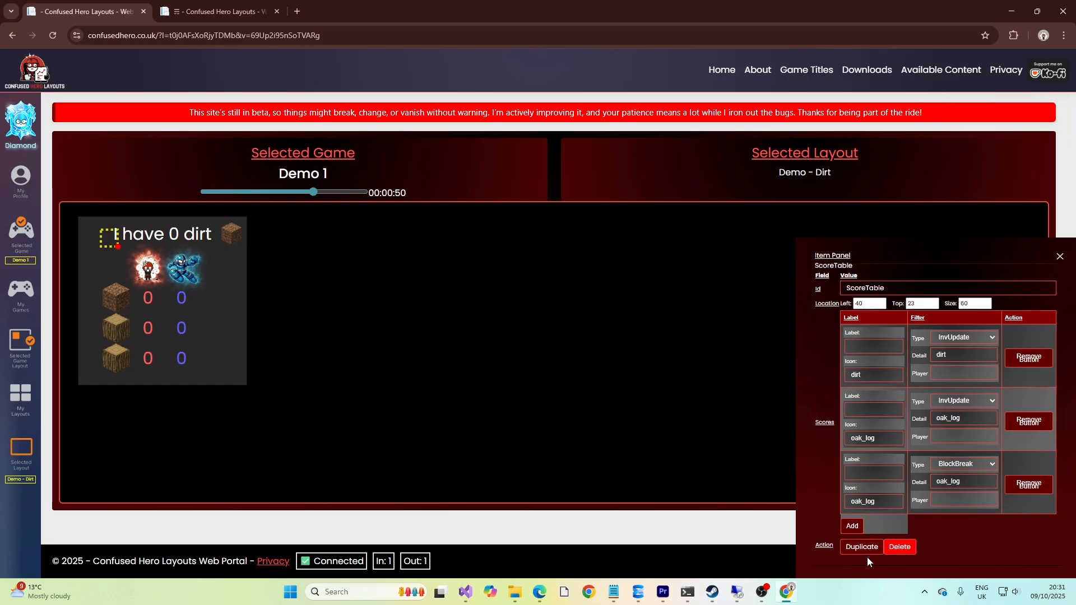
Duplicate the Demo - Dirt layout under the name Demo - Oak and save the new layout
{"action": "left_click", "coordinate": [22, 450]}
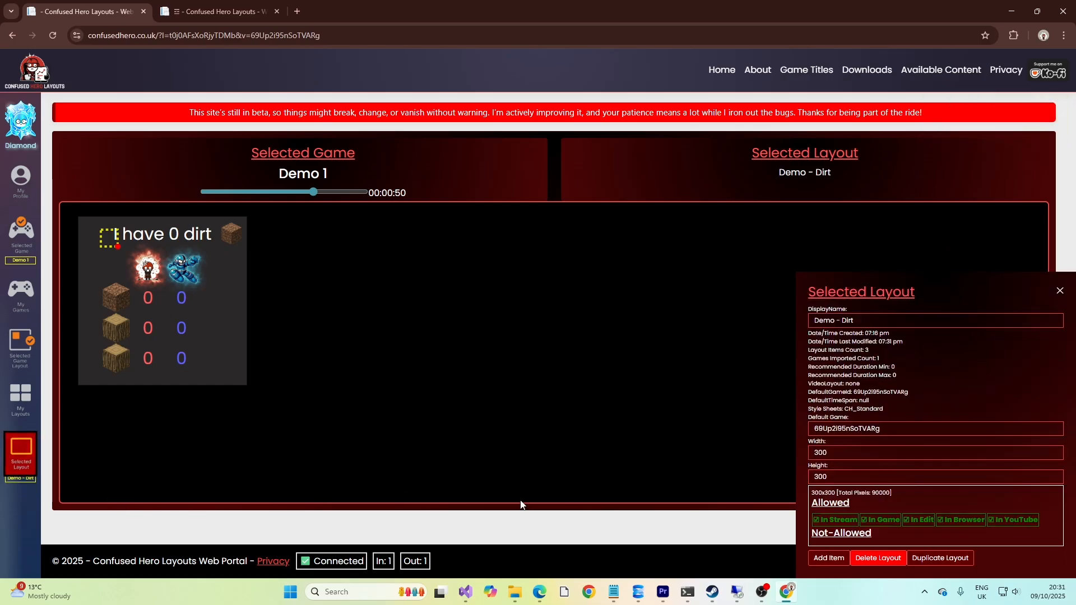
{"action": "left_click", "coordinate": [940, 559]}
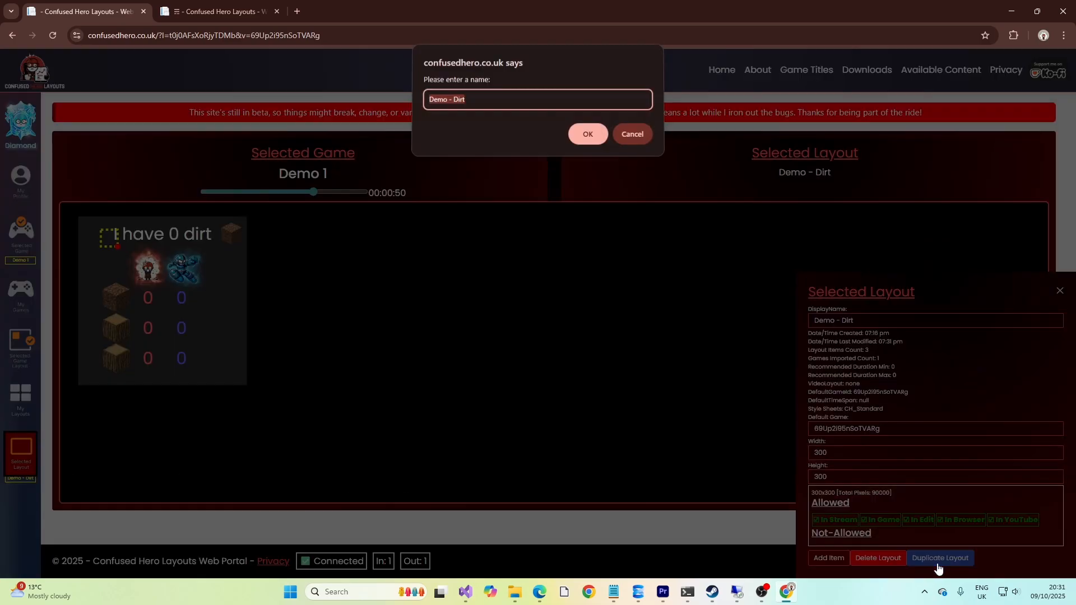
{"action": "left_click", "coordinate": [475, 107]}
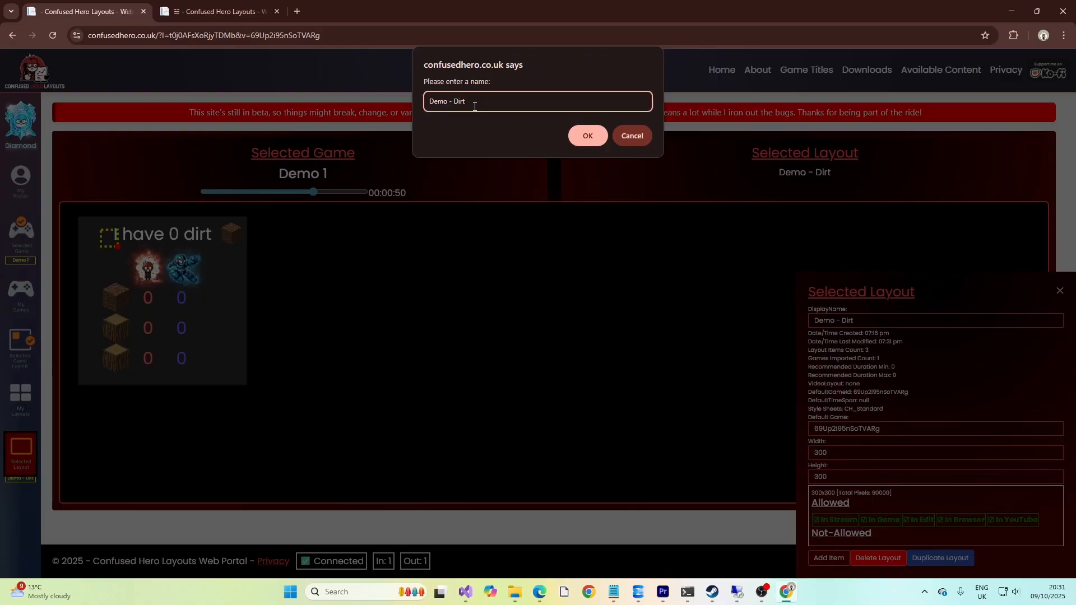
{"action": "key", "text": "ctrl+shift+Left"}
{"action": "type", "text": "Oak"}
{"action": "left_click", "coordinate": [597, 137]}
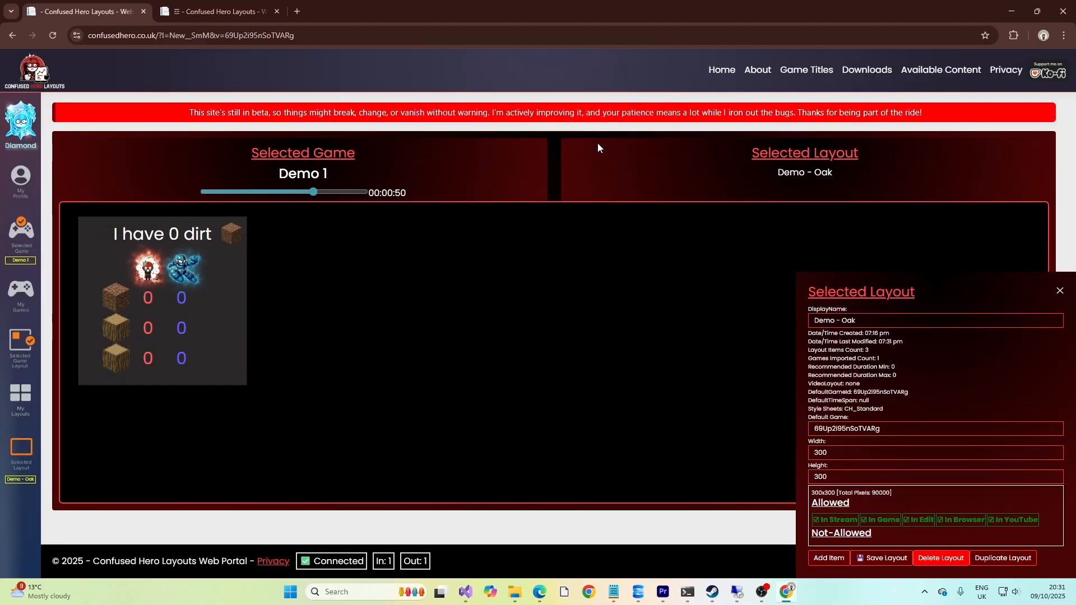
{"action": "left_click", "coordinate": [866, 566]}
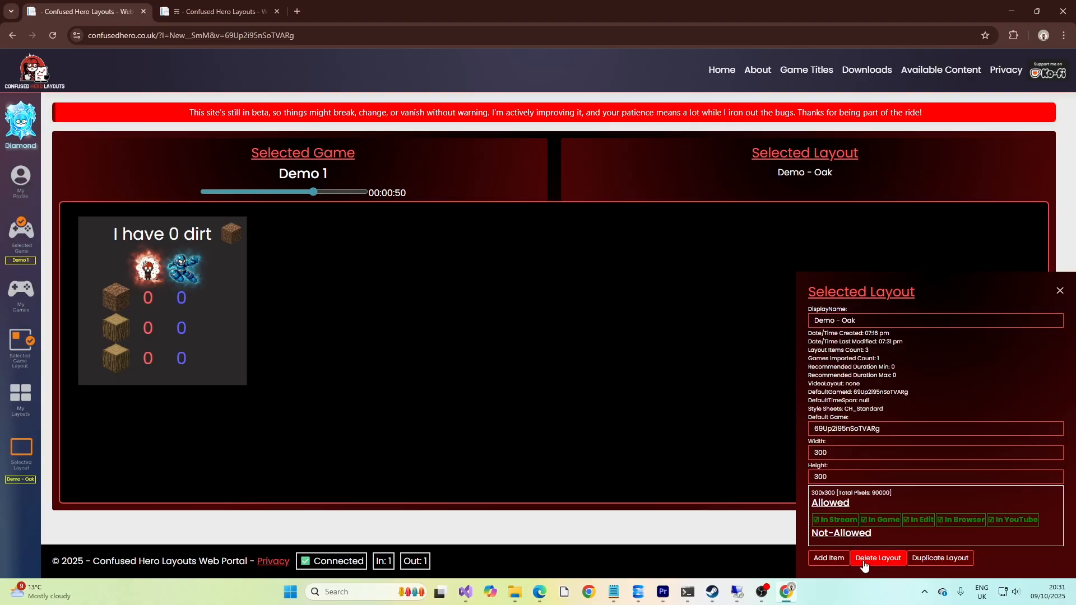
Add the Demo - Oak layout to the imported layouts of the Demo 1 game and save the game changes
{"action": "left_click", "coordinate": [21, 395]}
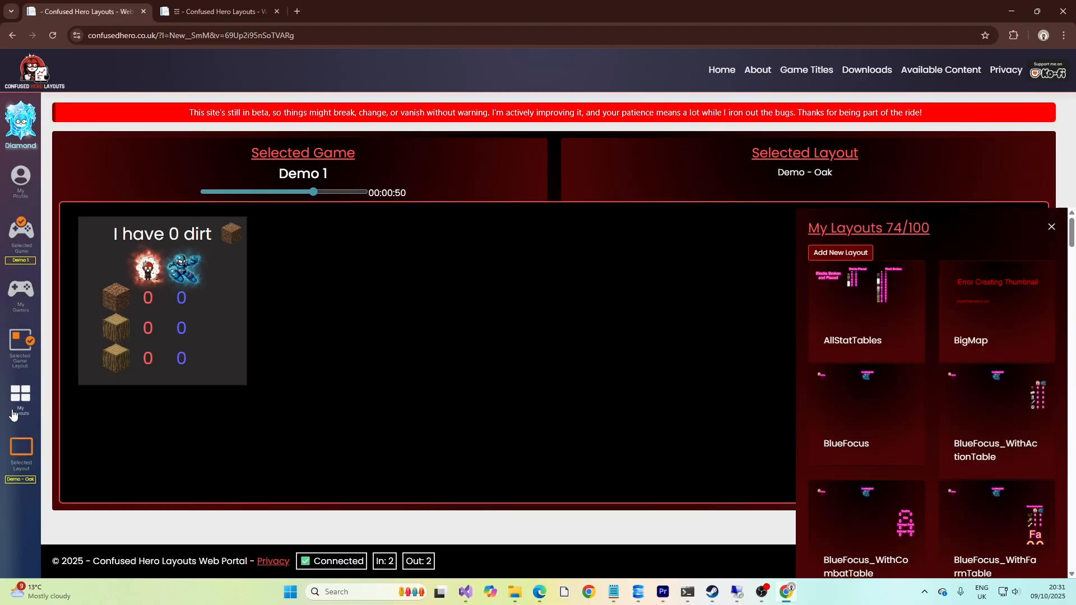
{"action": "left_click", "coordinate": [25, 343]}
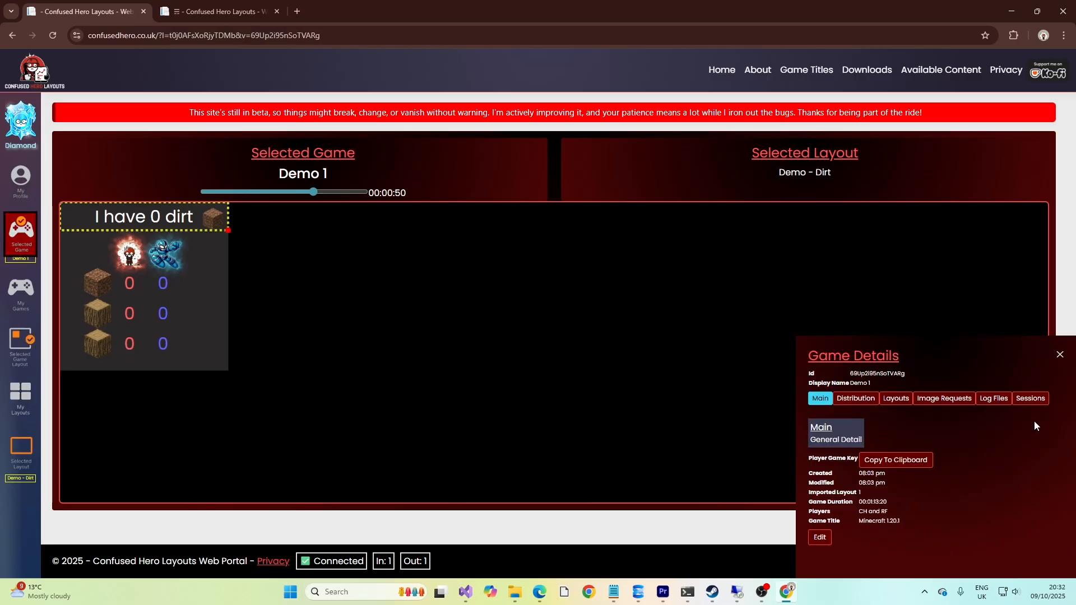
{"action": "left_click", "coordinate": [892, 404]}
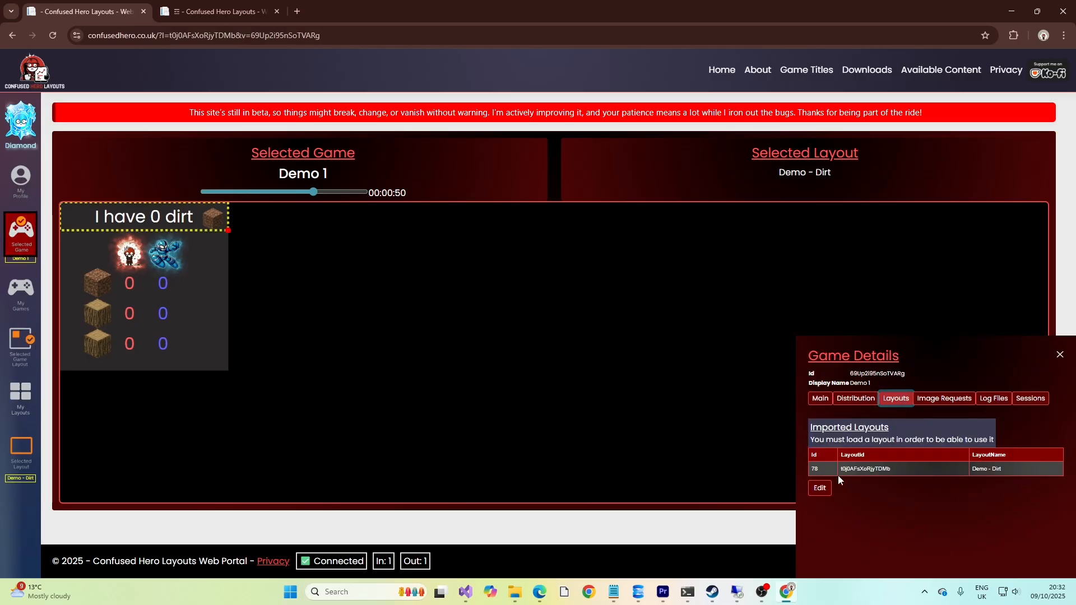
{"action": "left_click", "coordinate": [827, 487]}
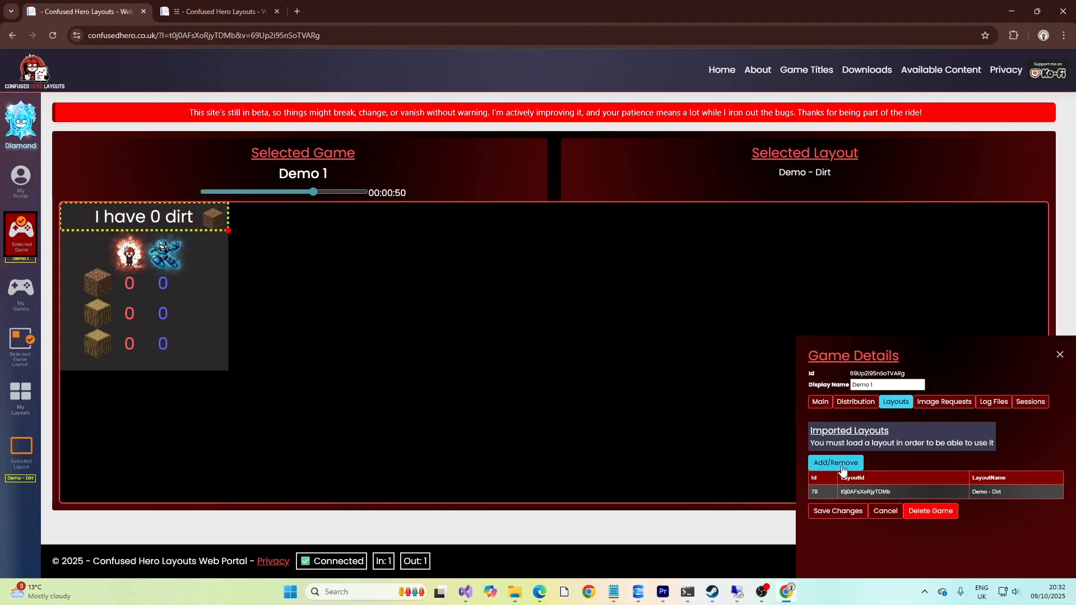
{"action": "left_click", "coordinate": [842, 469]}
{"action": "scroll", "coordinate": [472, 231], "scroll_direction": "down", "scroll_amount": 10}
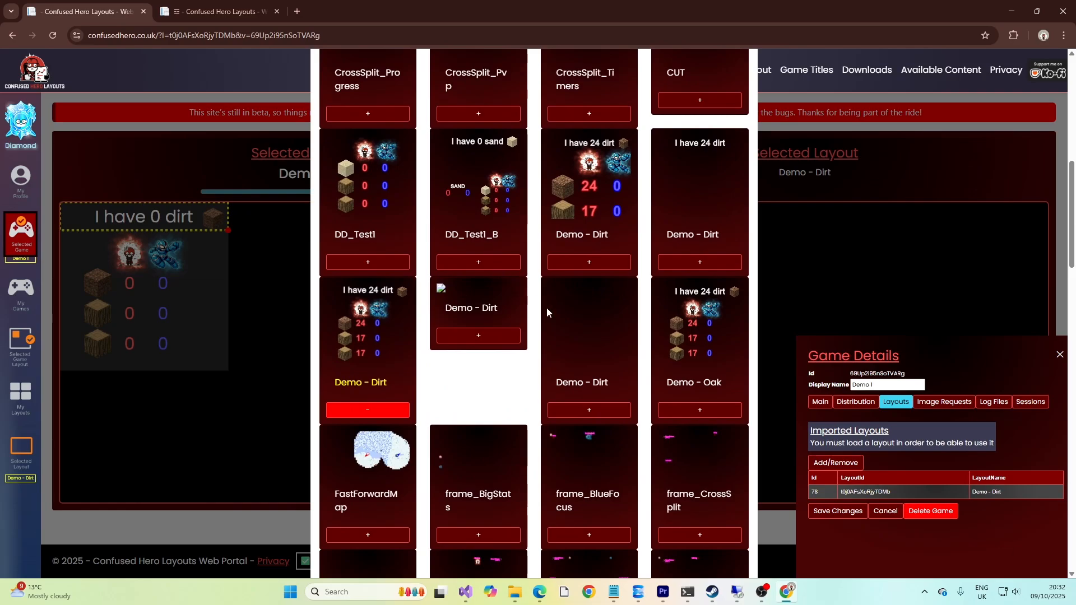
{"action": "left_click", "coordinate": [684, 412]}
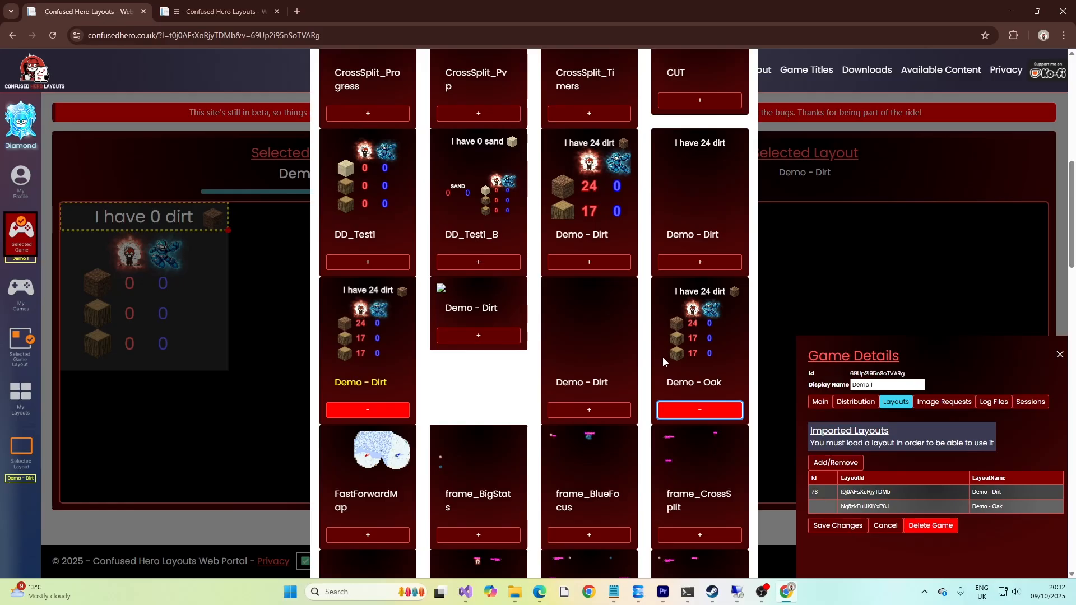
{"action": "left_click", "coordinate": [820, 566]}
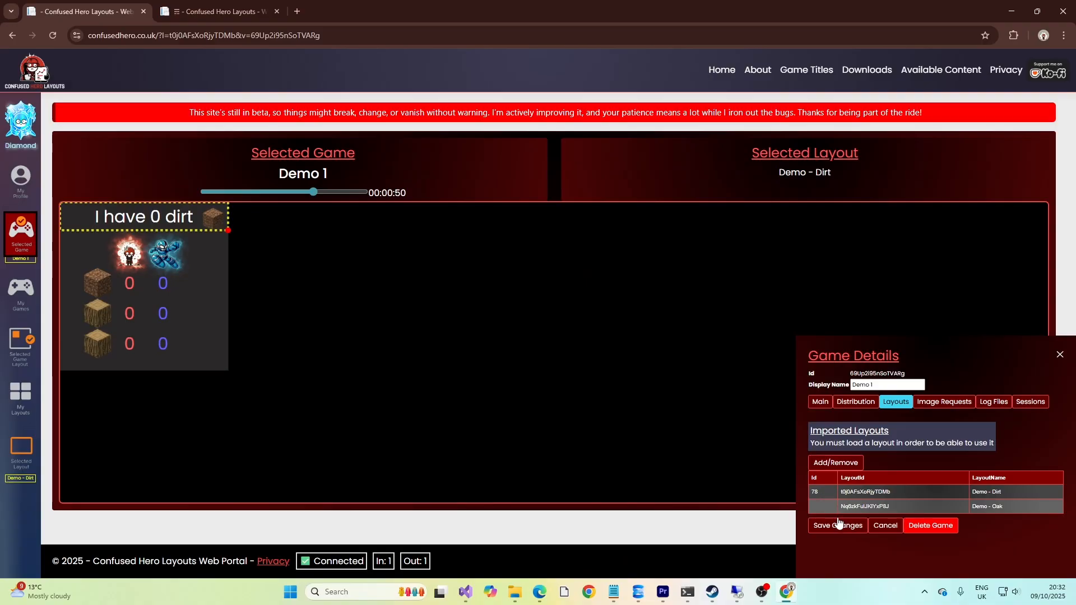
{"action": "left_click", "coordinate": [835, 524]}
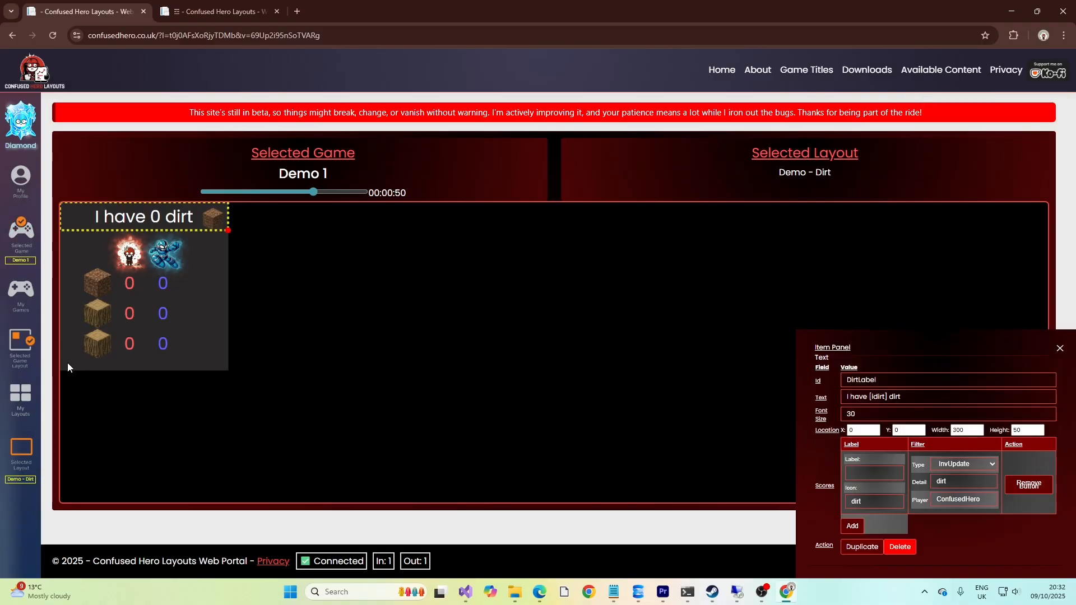
Select the Demo - Oak layout for the Demo 1 game and set the DirtLabel text's Y location to -50
{"action": "left_click", "coordinate": [21, 345]}
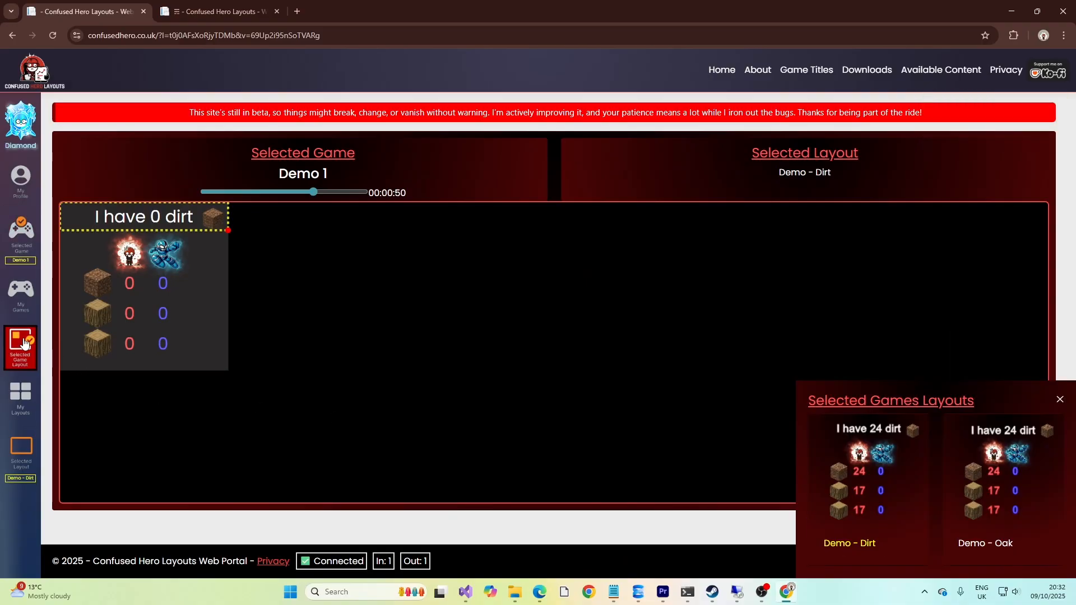
{"action": "left_click", "coordinate": [969, 486]}
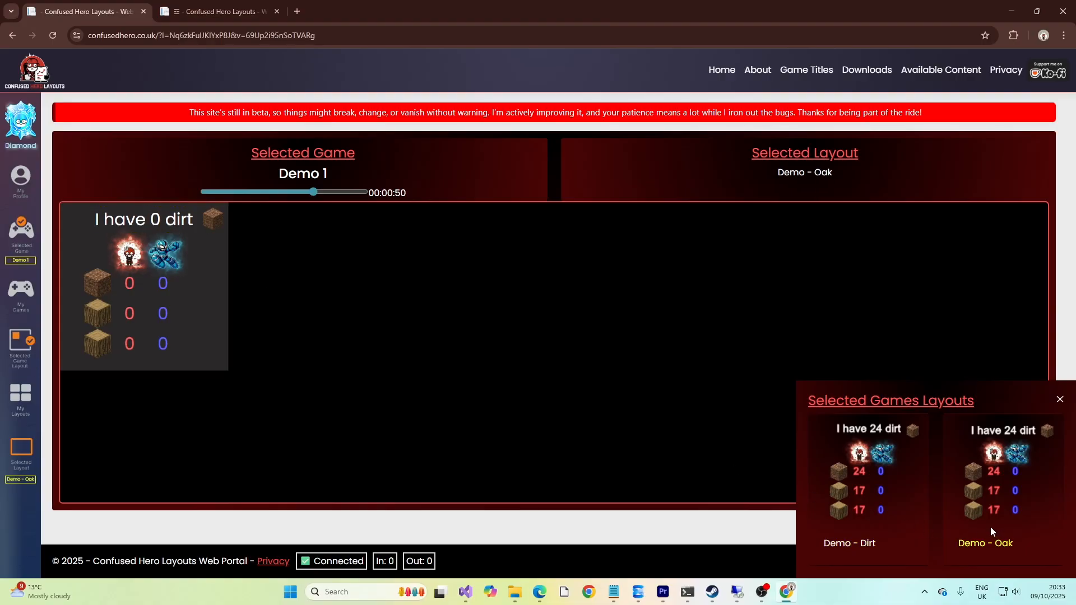
{"action": "left_click_drag", "start_coordinate": [208, 295], "coordinate": [455, 346]}
{"action": "left_click", "coordinate": [418, 288]}
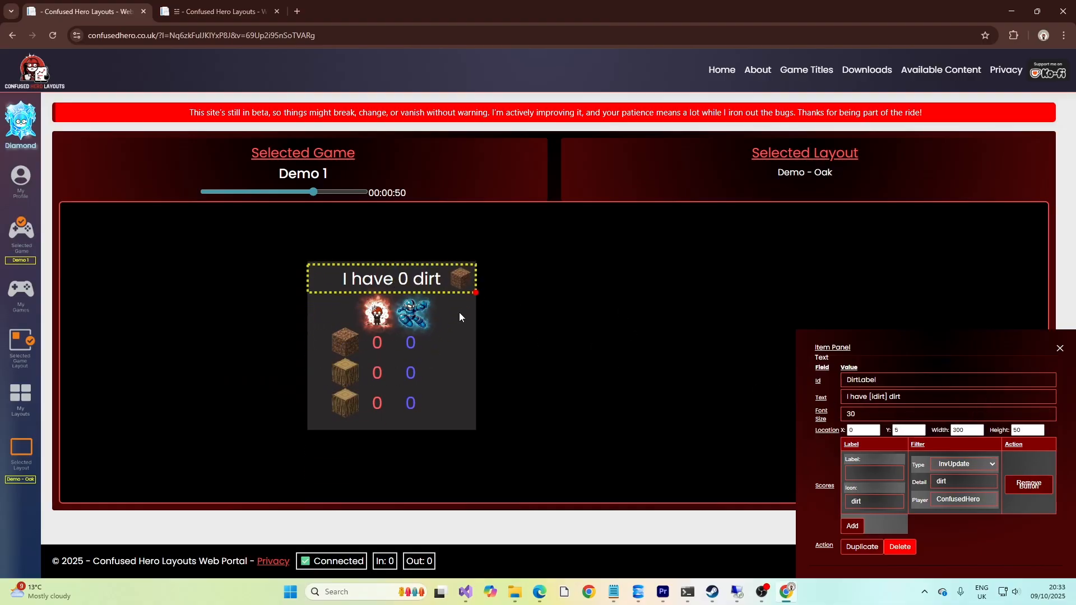
{"action": "left_click", "coordinate": [908, 430]}
{"action": "type", "text": "0"}
{"action": "left_click", "coordinate": [866, 430]}
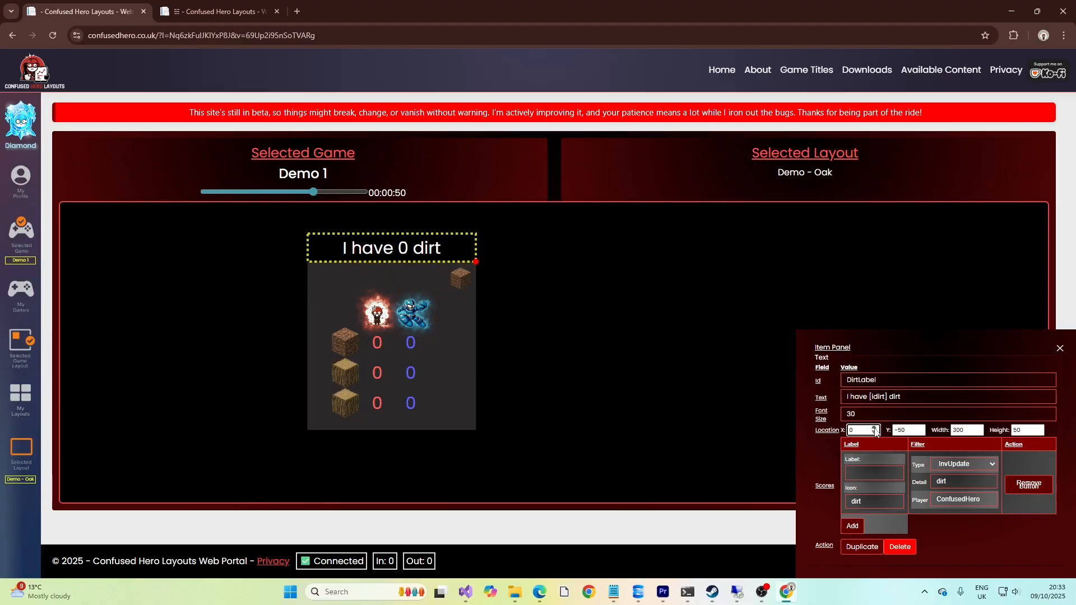
Set the Y location of the dirt block image beside the label to -40
{"action": "left_click", "coordinate": [463, 274]}
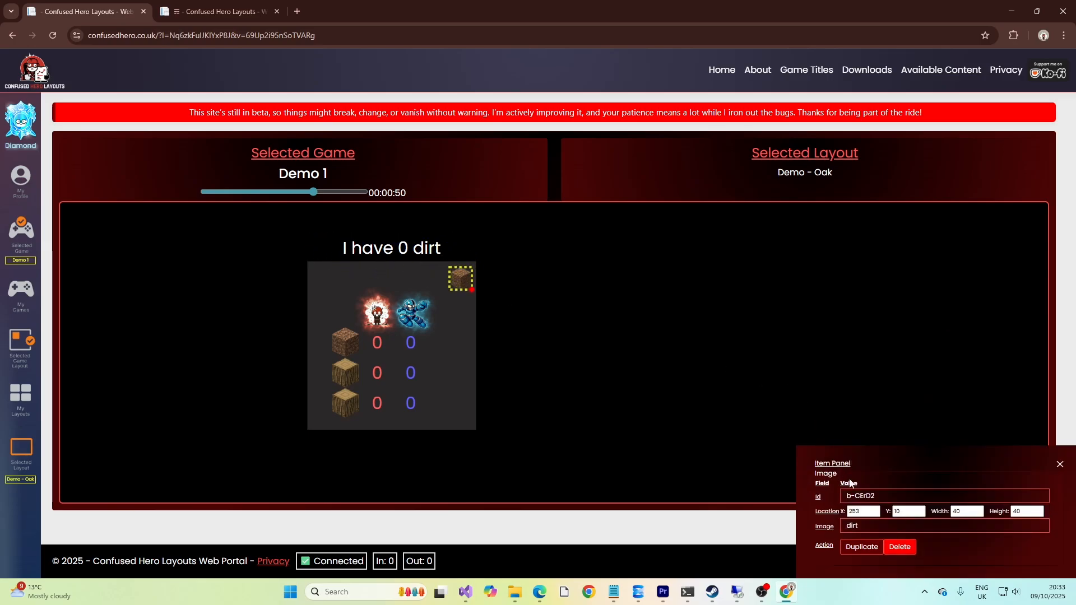
{"action": "left_click_drag", "start_coordinate": [902, 513], "coordinate": [886, 514]}
{"action": "type", "text": "-40"}
{"action": "left_click", "coordinate": [863, 511]}
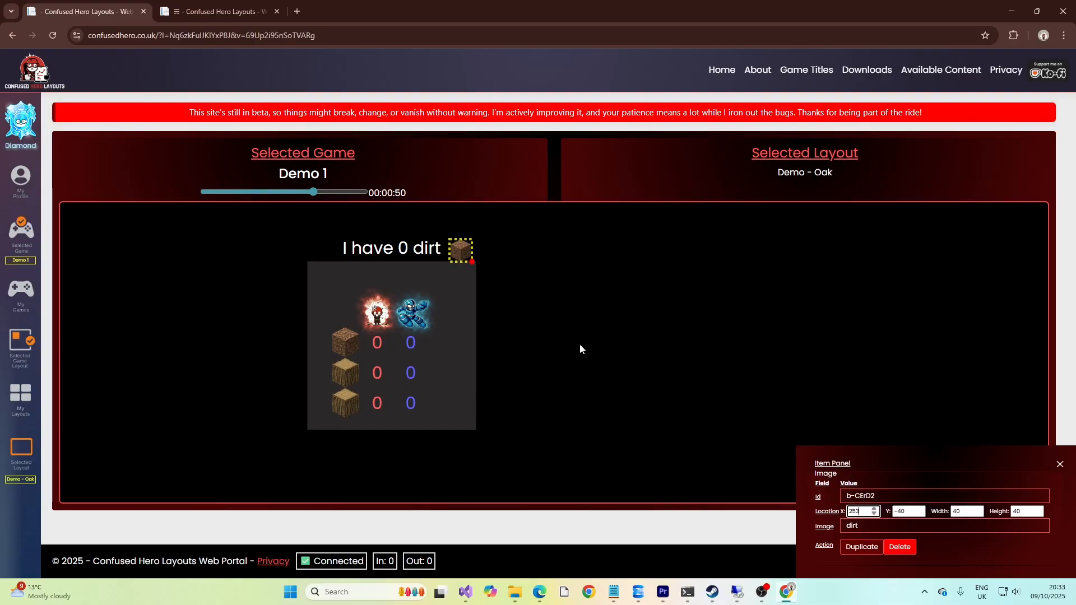
Move the ScoreTable item to about left 11, top -26, and set its size to 40
{"action": "left_click", "coordinate": [369, 316]}
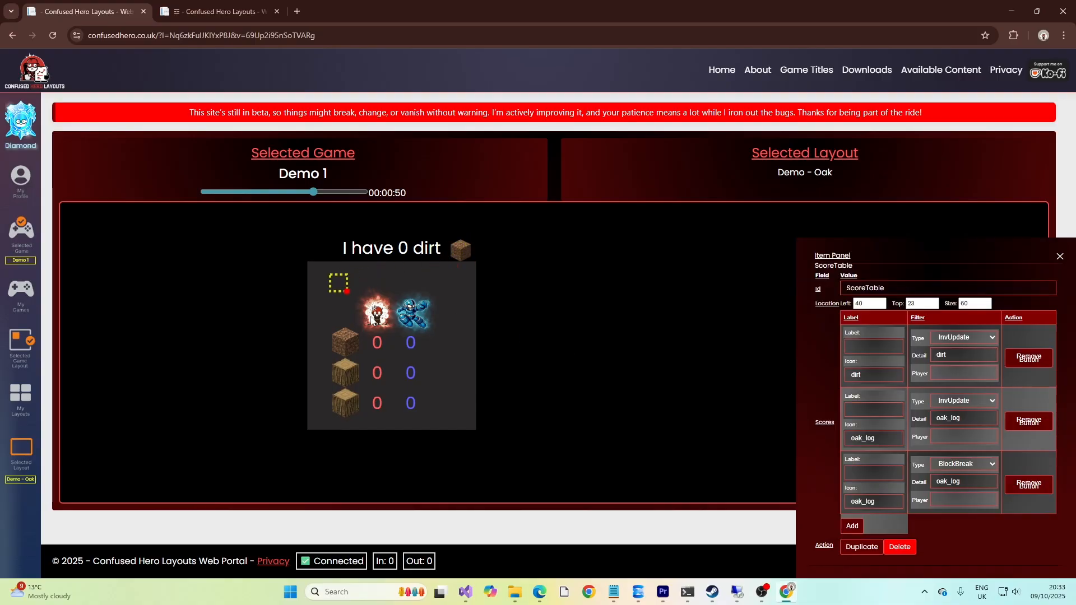
{"action": "left_click_drag", "start_coordinate": [341, 285], "coordinate": [325, 258]}
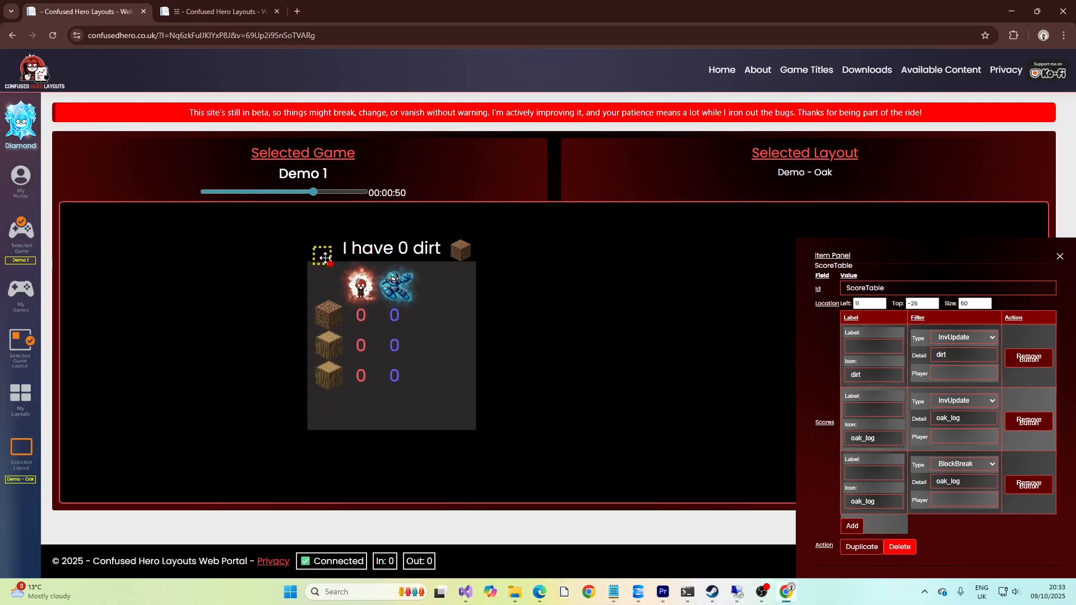
{"action": "double_click", "coordinate": [968, 303]}
{"action": "type", "text": "40"}
{"action": "left_click", "coordinate": [925, 303]}
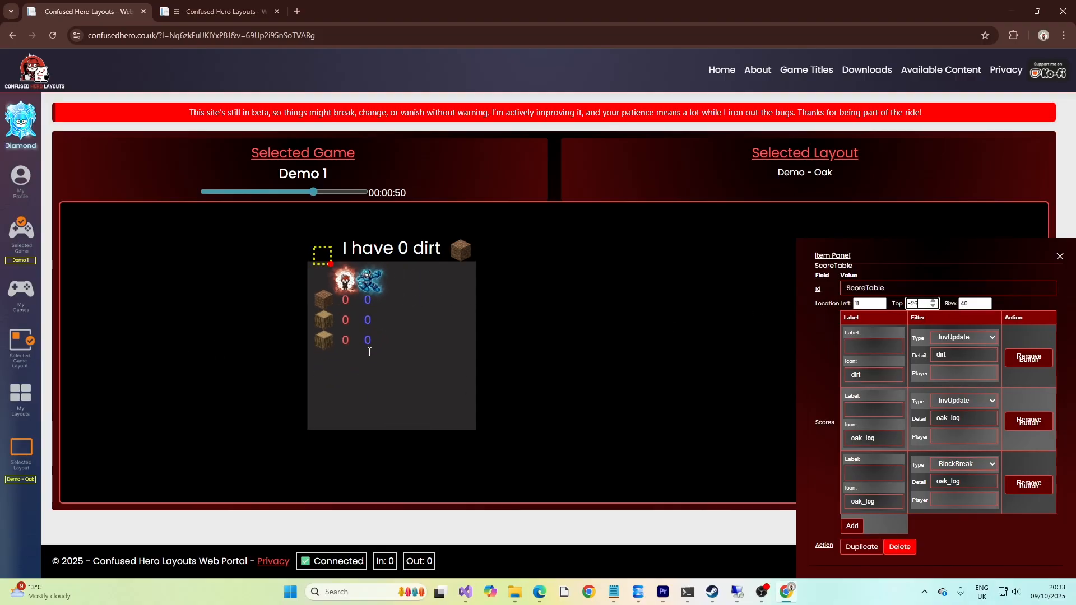
Add a Header Table item to the Demo - Oak layout, about 286 by 96 in size at about X 7, Y 180
{"action": "left_click", "coordinate": [21, 448]}
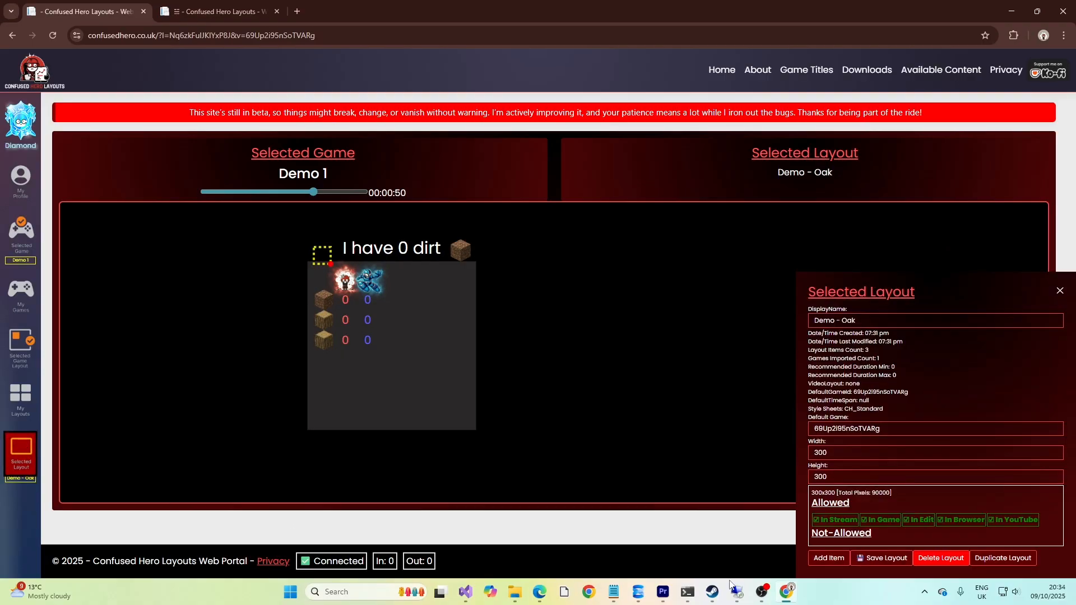
{"action": "left_click", "coordinate": [824, 558]}
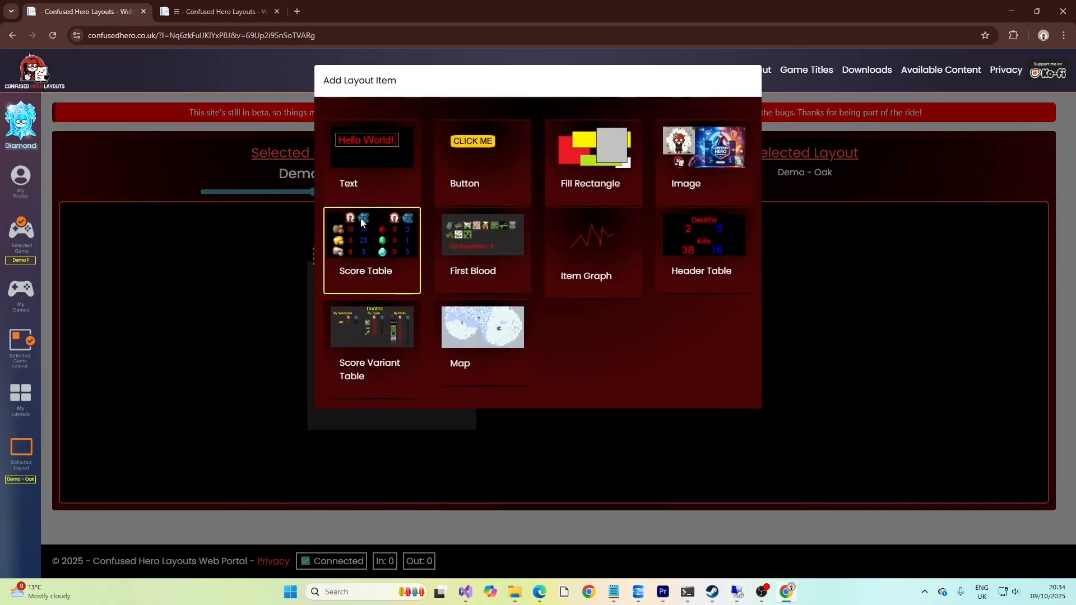
{"action": "left_click", "coordinate": [695, 229]}
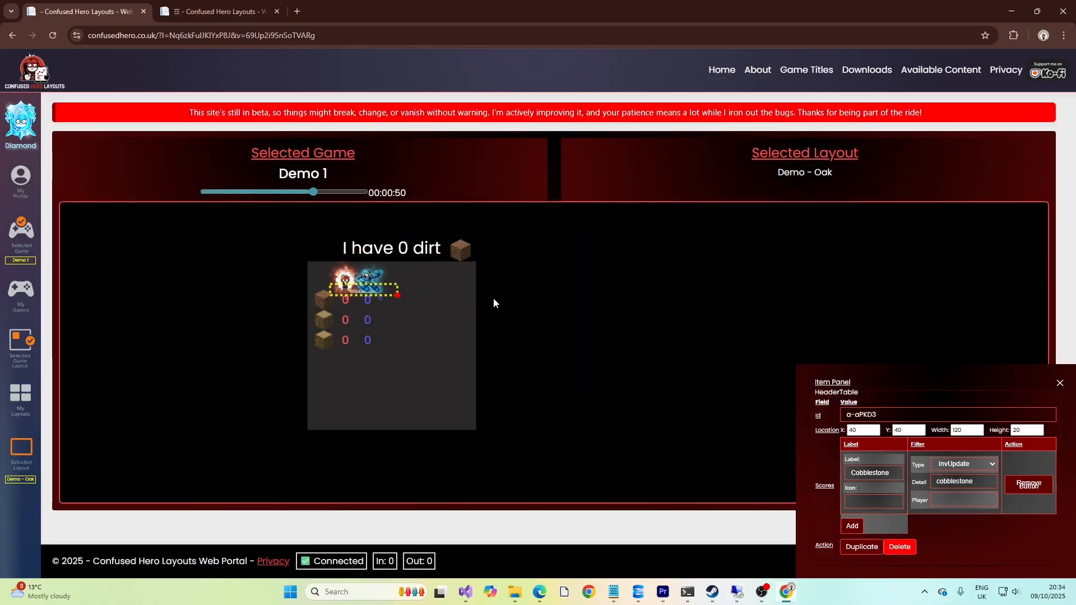
{"action": "left_click_drag", "start_coordinate": [382, 292], "coordinate": [443, 395]}
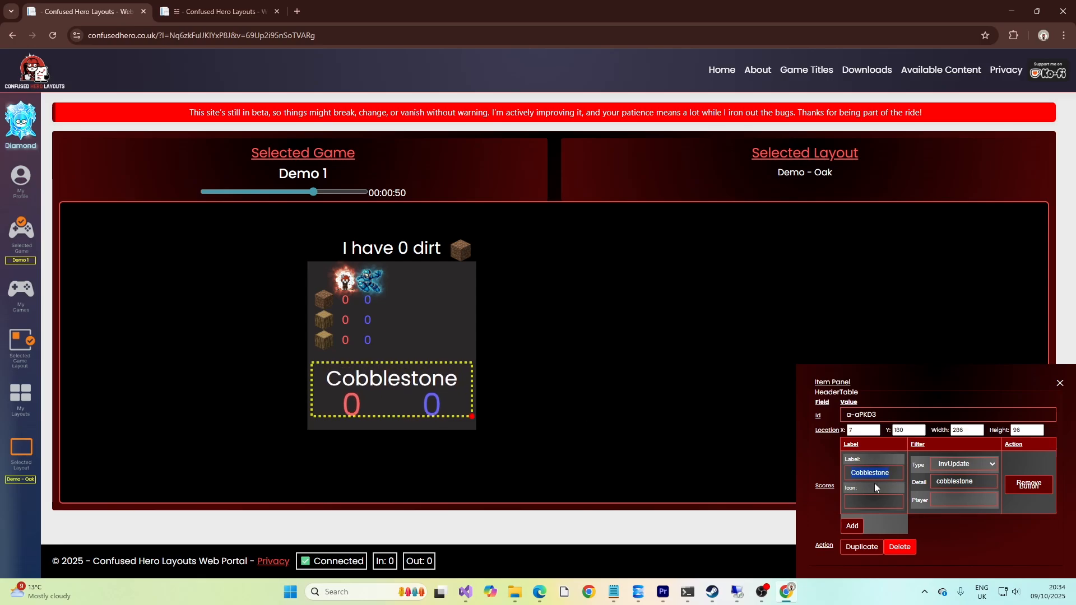
Set the header table's label to Oak and both its icon and filter detail to oak_logs, and save the layout
{"action": "type", "text": "Dir"}
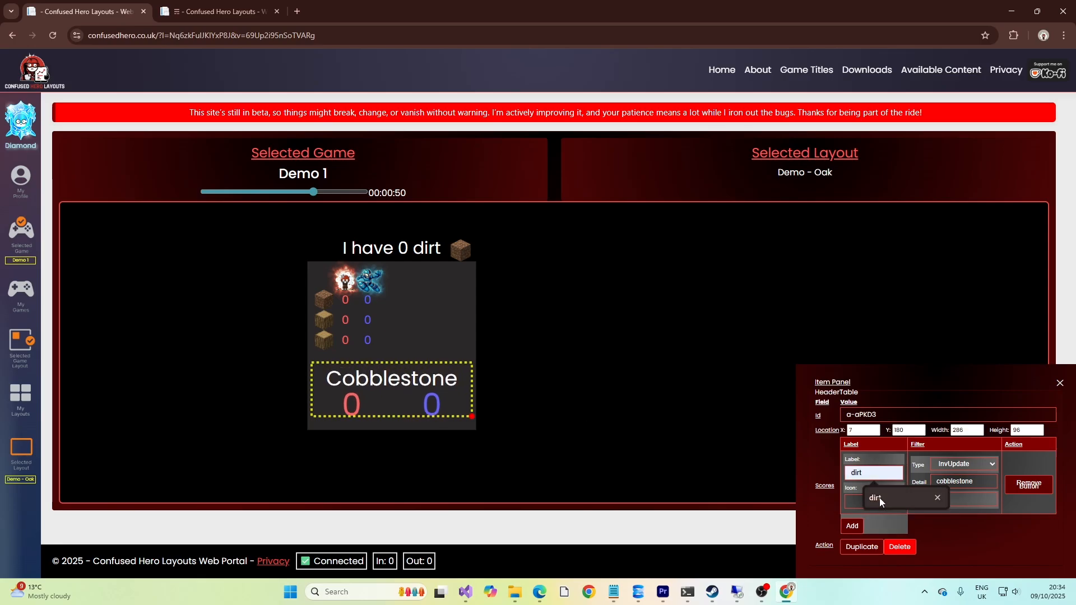
{"action": "left_click_drag", "start_coordinate": [849, 474], "coordinate": [865, 473]}
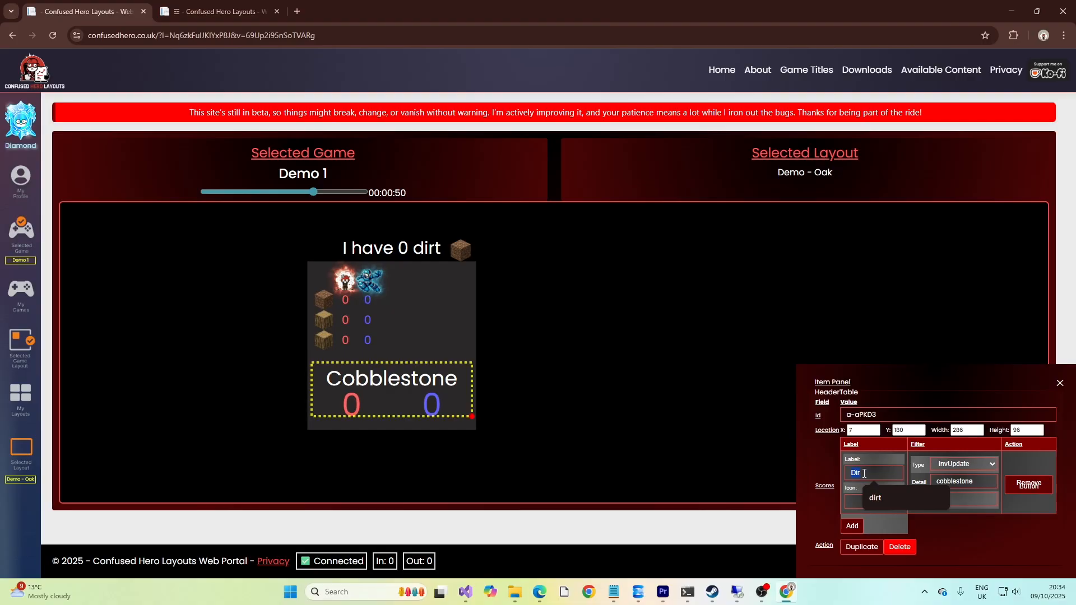
{"action": "type", "text": "Oak"}
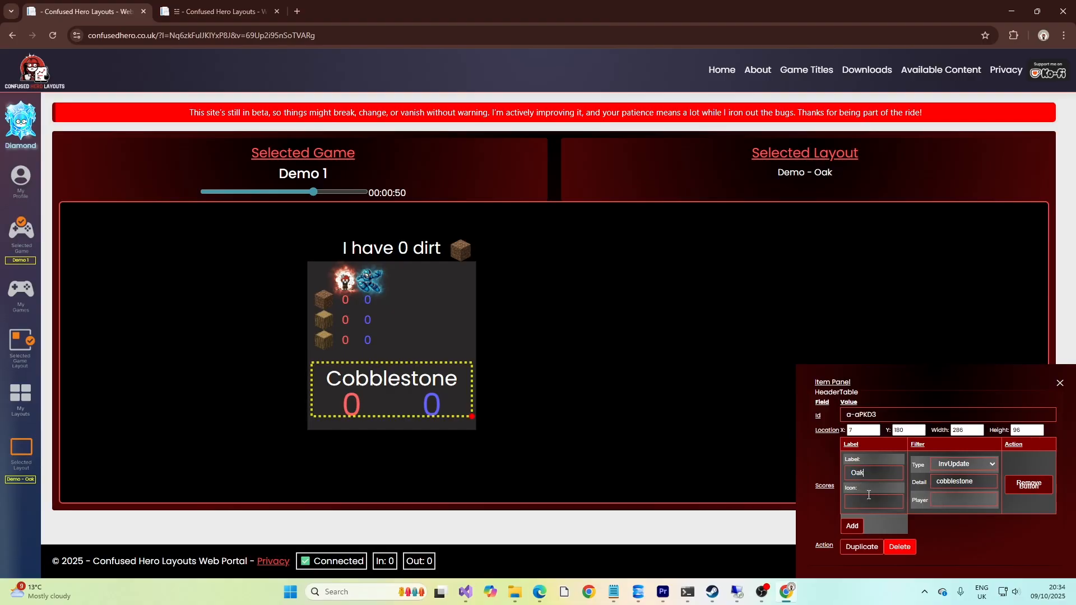
{"action": "left_click", "coordinate": [869, 495]}
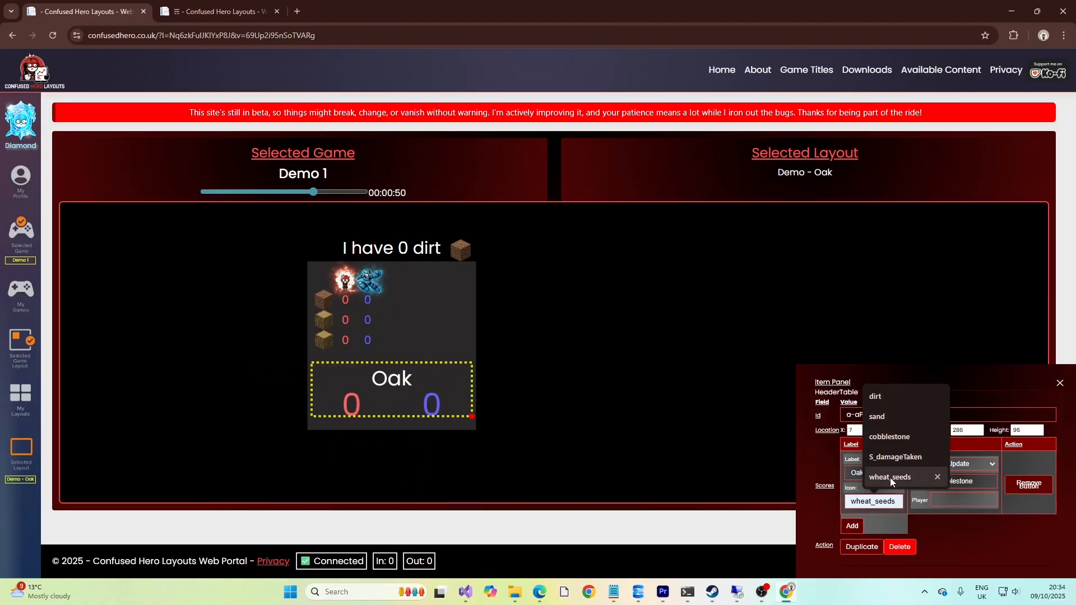
{"action": "type", "text": "oak"}
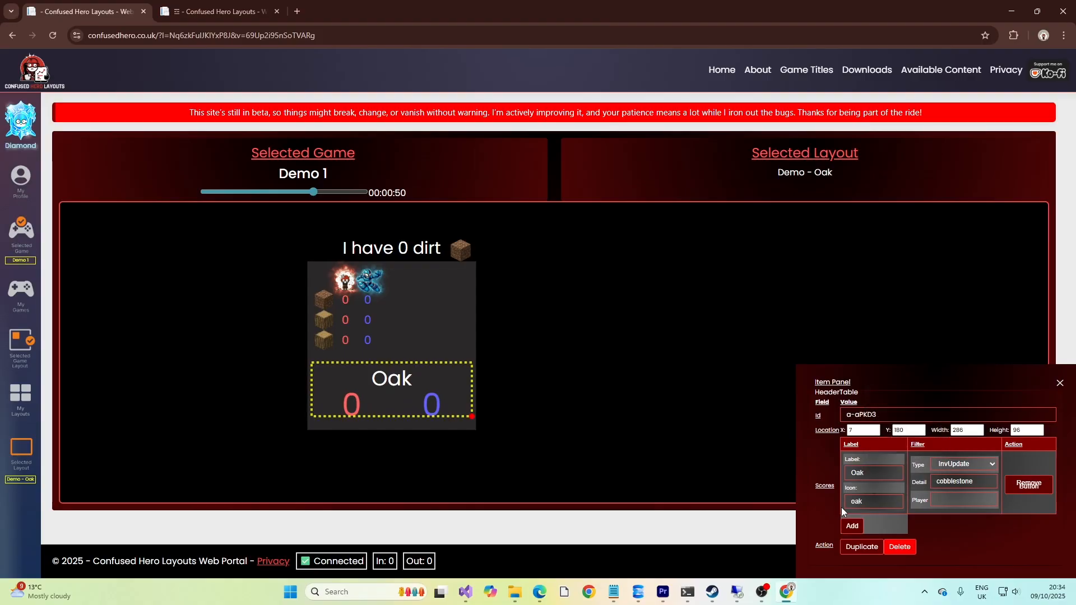
{"action": "type", "text": "_logs"}
{"action": "double_click", "coordinate": [963, 487]}
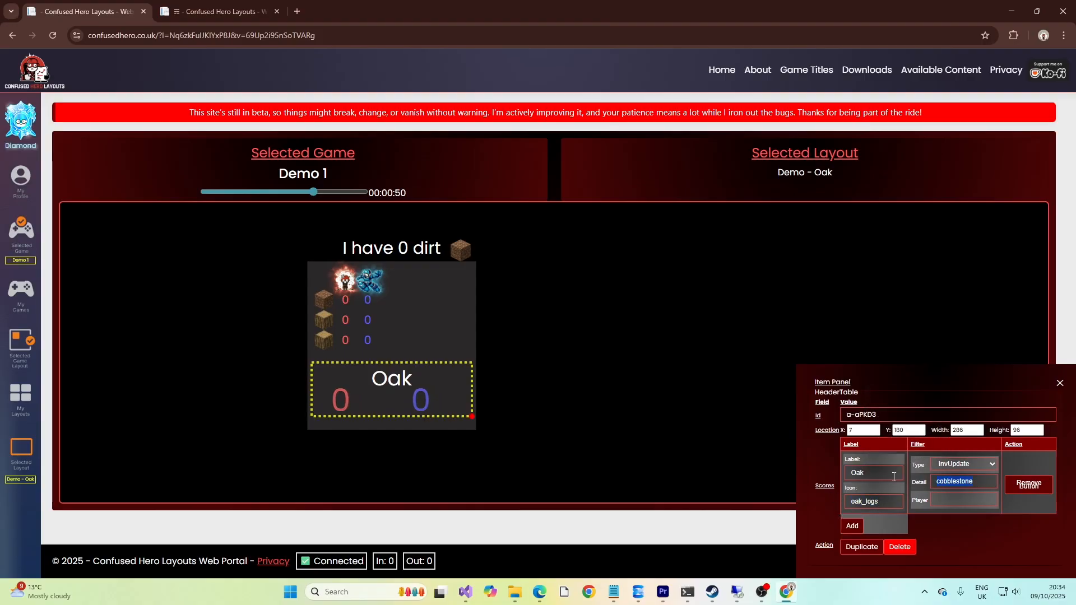
{"action": "type", "text": "oak_logs"}
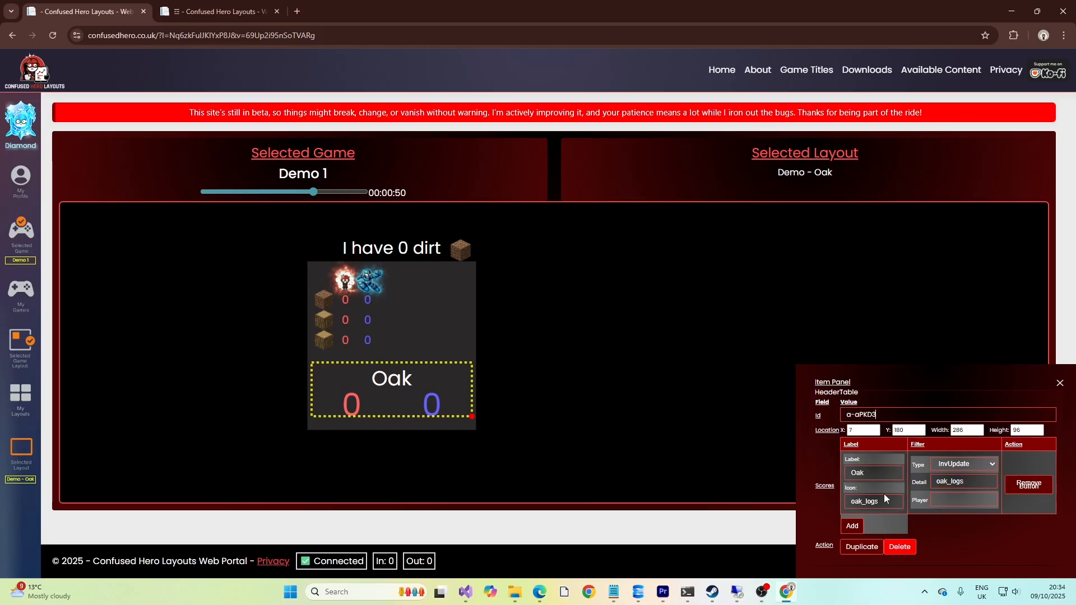
{"action": "left_click", "coordinate": [20, 460]}
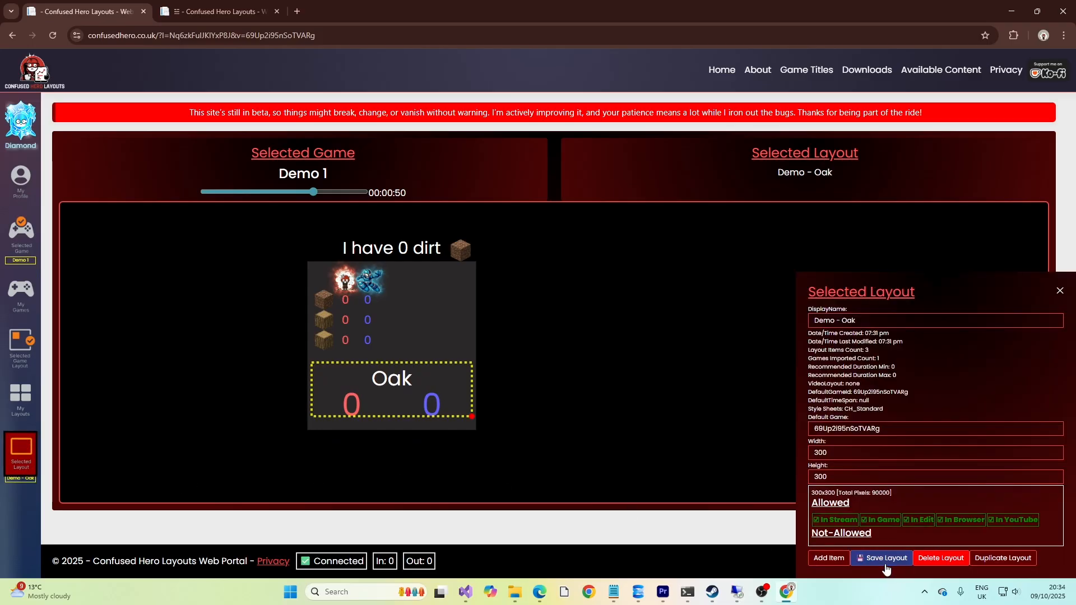
Copy the oak_log name from the ScoreTable, set it as the Oak header table's icon and filter detail, and save the layout
{"action": "left_click", "coordinate": [355, 284]}
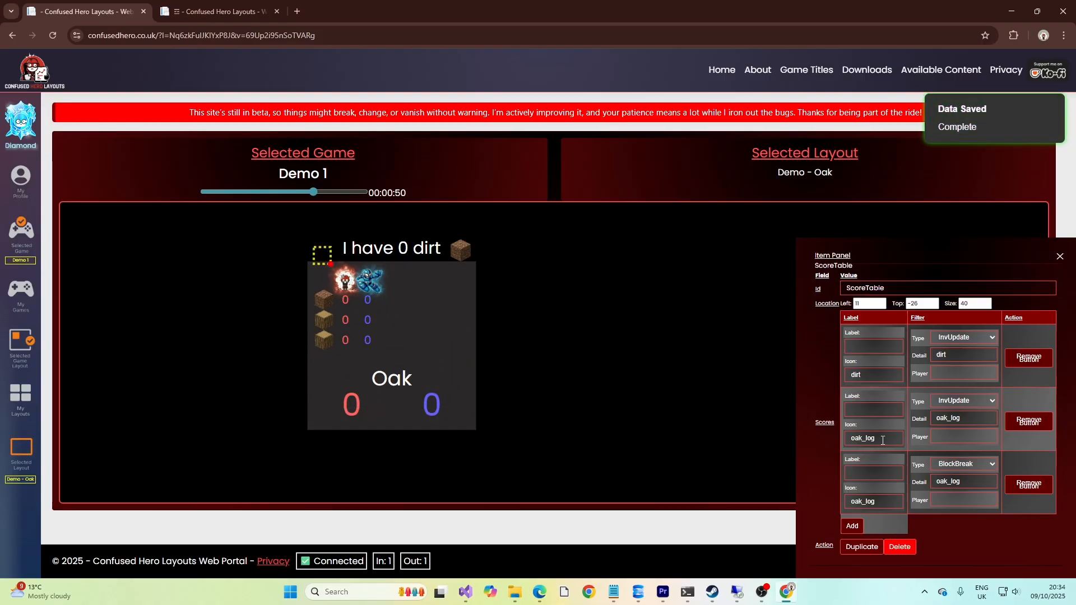
{"action": "left_click_drag", "start_coordinate": [882, 440], "coordinate": [788, 434]}
{"action": "left_click", "coordinate": [355, 402]}
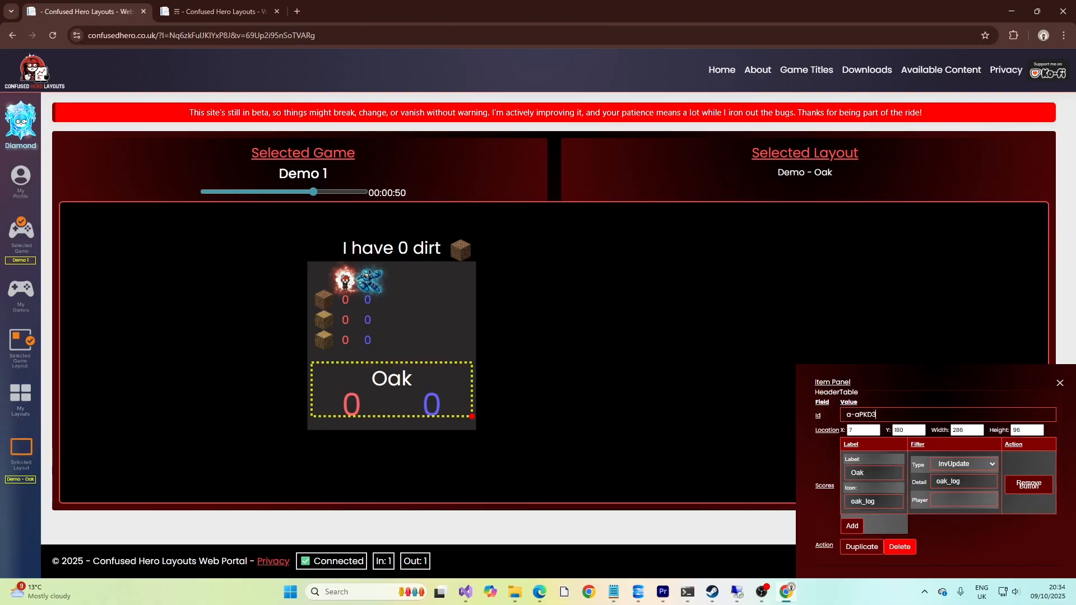
{"action": "left_click", "coordinate": [21, 448]}
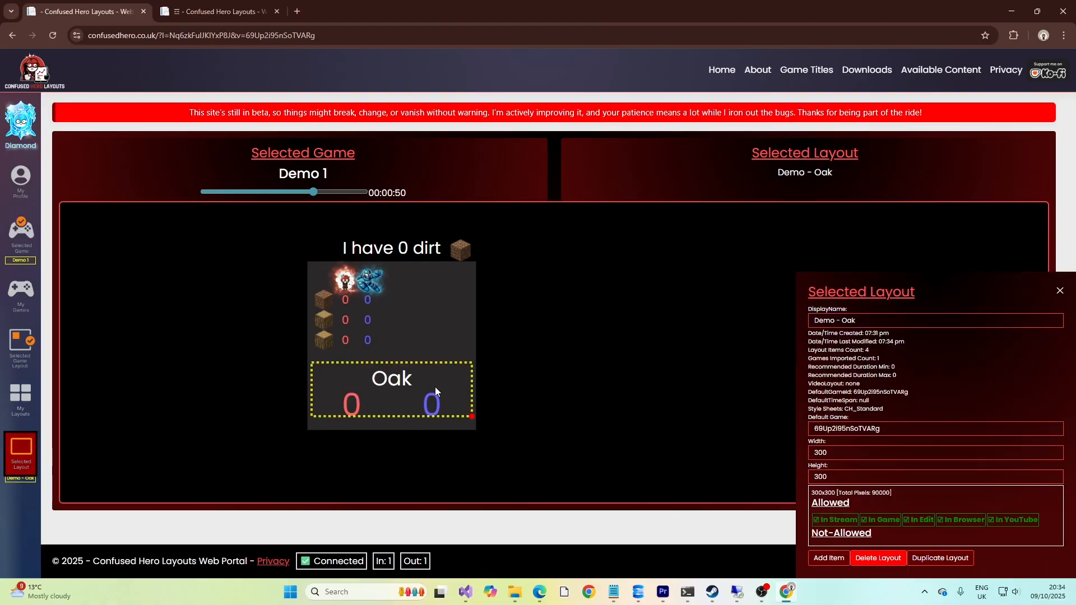
{"action": "left_click", "coordinate": [21, 396]}
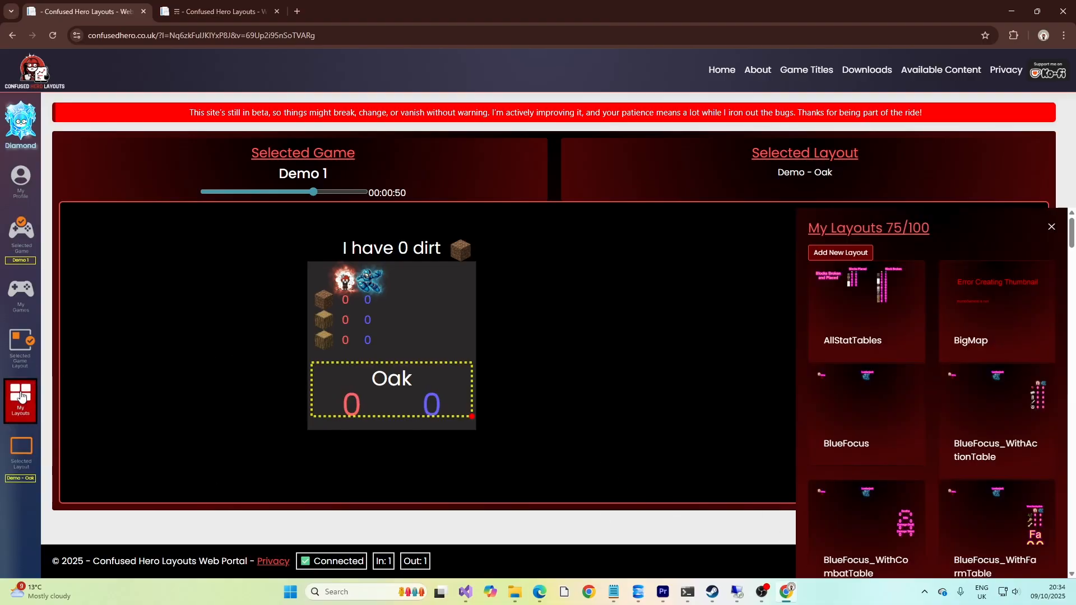
{"action": "left_click", "coordinate": [20, 352]}
{"action": "left_click", "coordinate": [392, 395]}
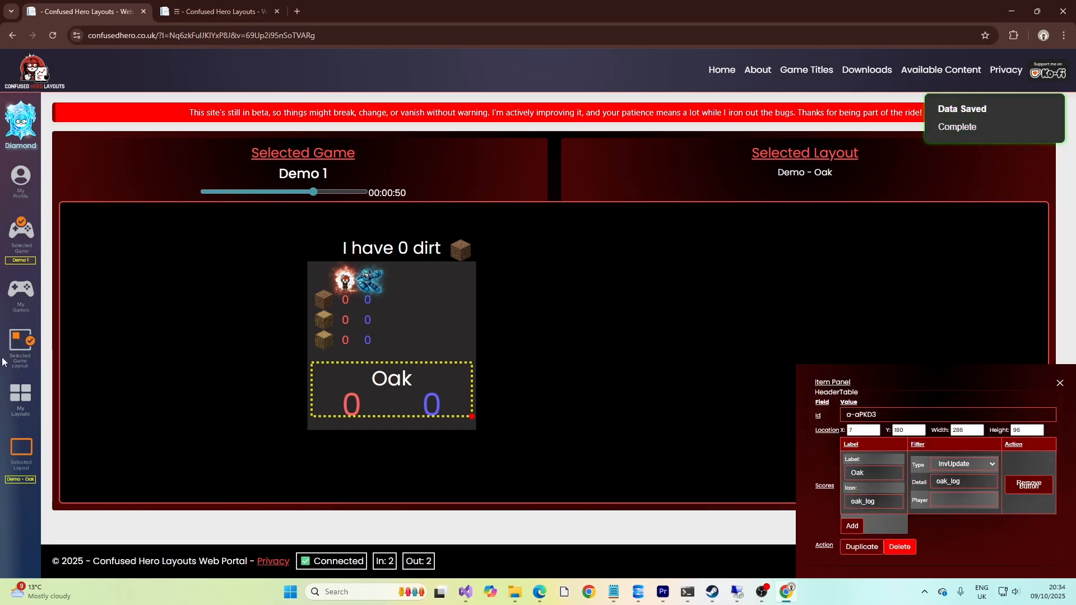
Switch repeatedly between the Demo - Dirt and Demo - Oak layouts of the Demo 1 game to examine the transition animation
{"action": "left_click", "coordinate": [20, 352]}
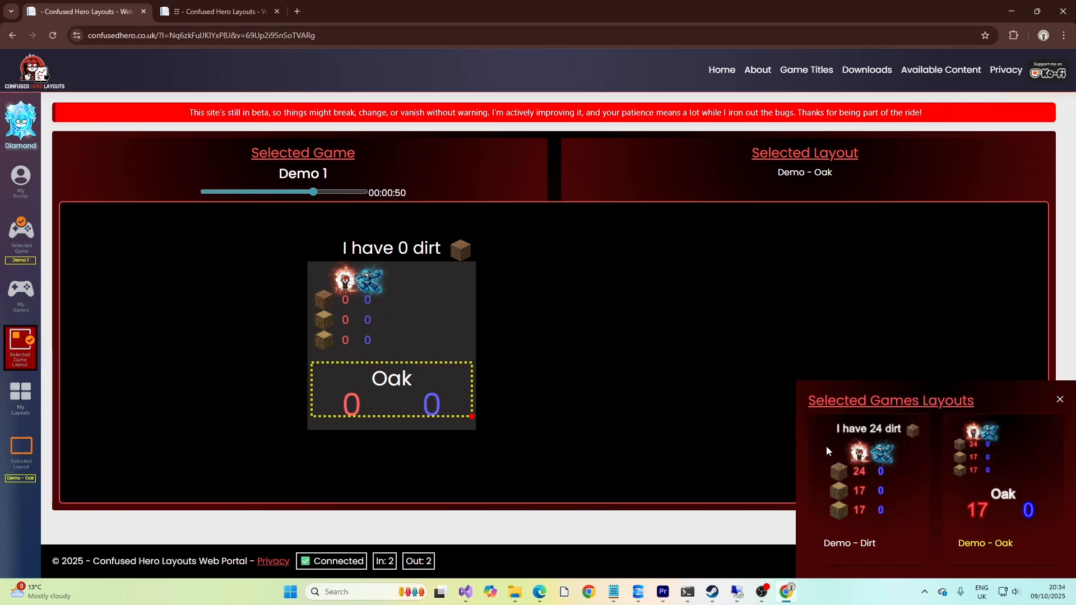
{"action": "left_click", "coordinate": [891, 466]}
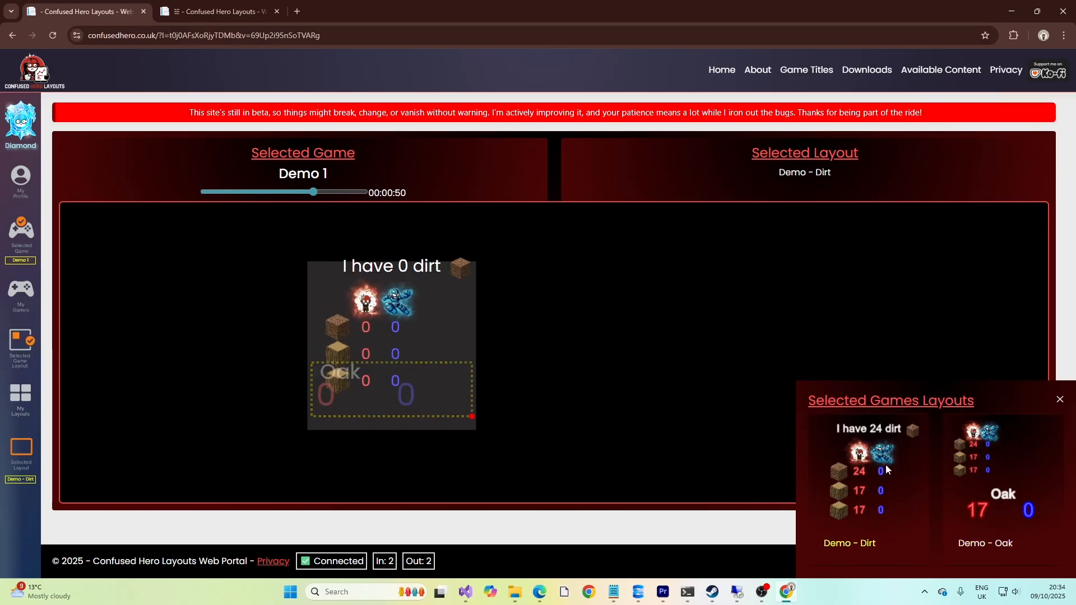
{"action": "left_click", "coordinate": [968, 476]}
{"action": "left_click", "coordinate": [914, 473]}
{"action": "left_click", "coordinate": [976, 480]}
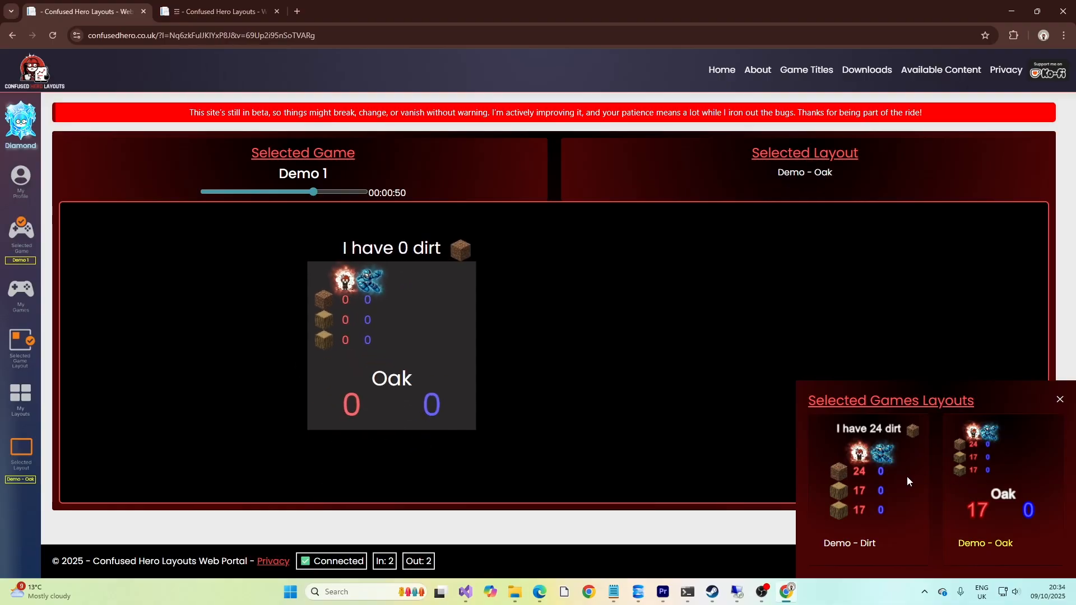
{"action": "left_click", "coordinate": [908, 478]}
{"action": "left_click", "coordinate": [963, 478]}
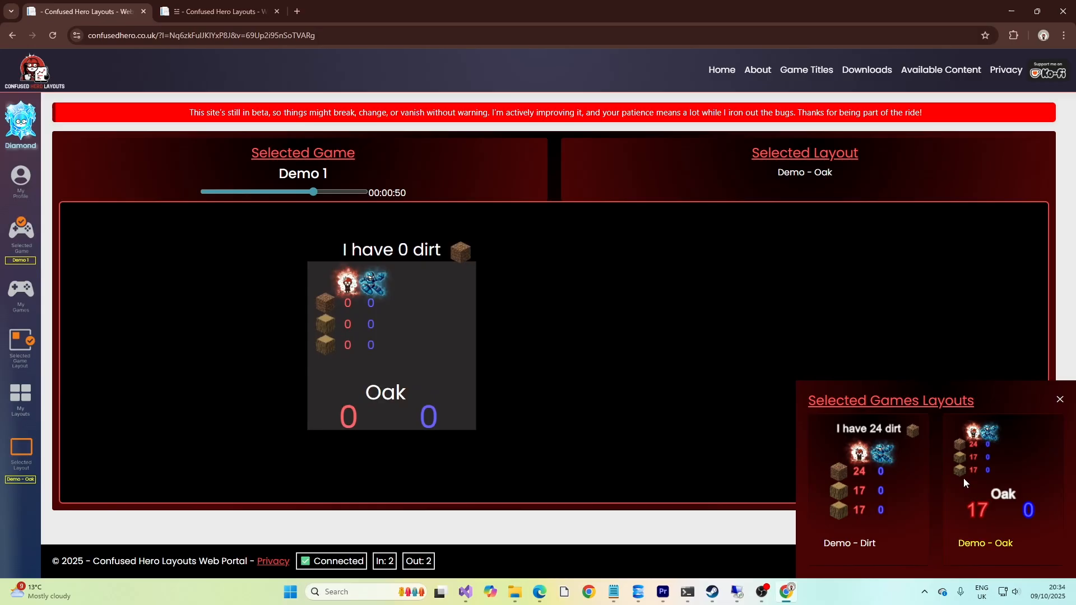
{"action": "left_click", "coordinate": [883, 477]}
{"action": "left_click", "coordinate": [937, 481]}
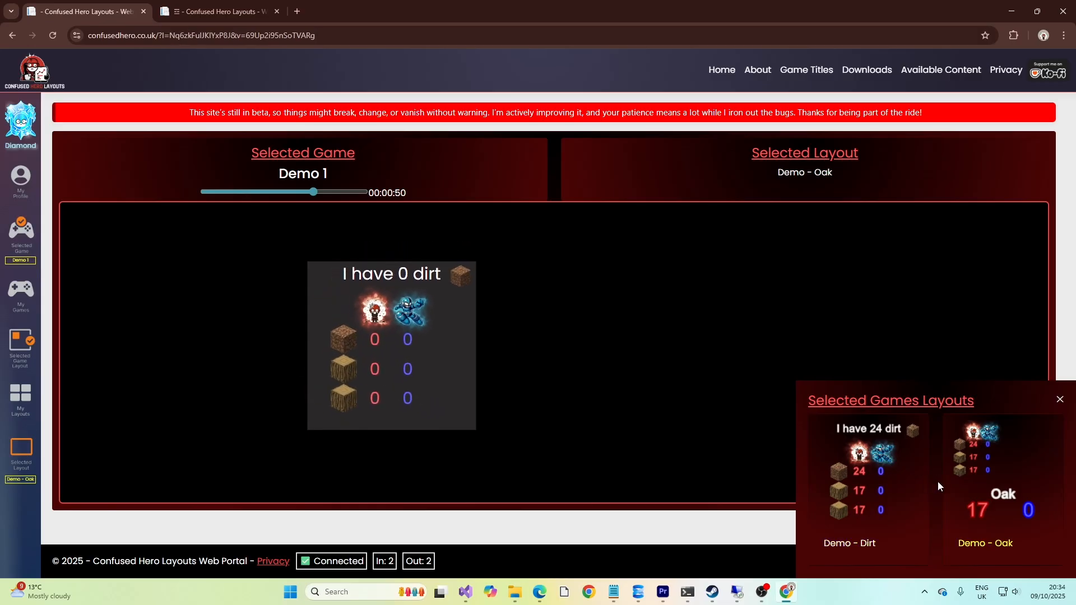
{"action": "left_click", "coordinate": [841, 462]}
{"action": "left_click", "coordinate": [1016, 461]}
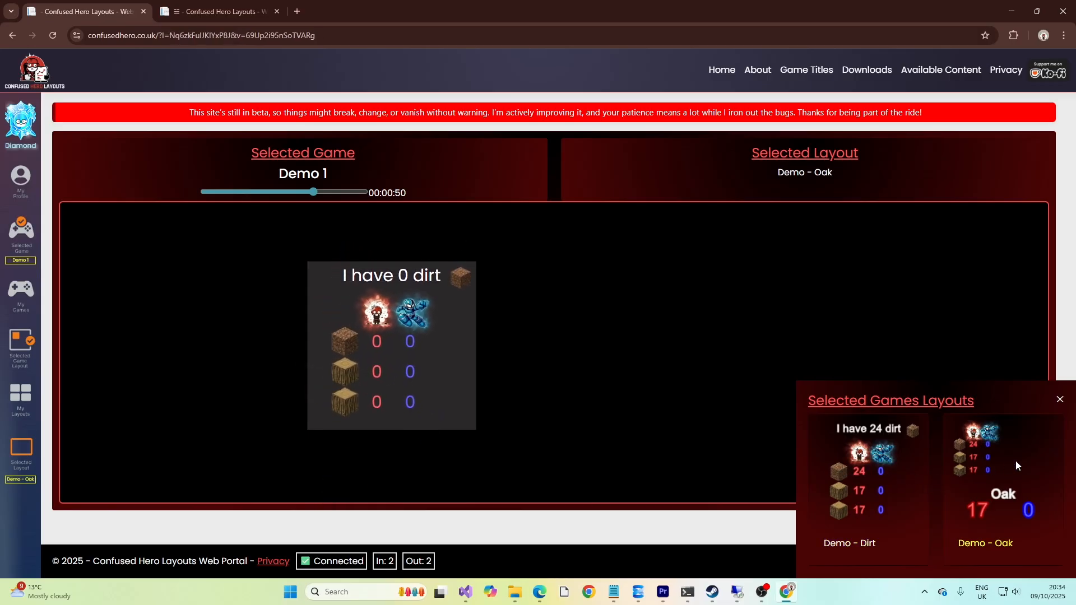
{"action": "left_click", "coordinate": [885, 462]}
{"action": "left_click", "coordinate": [973, 460]}
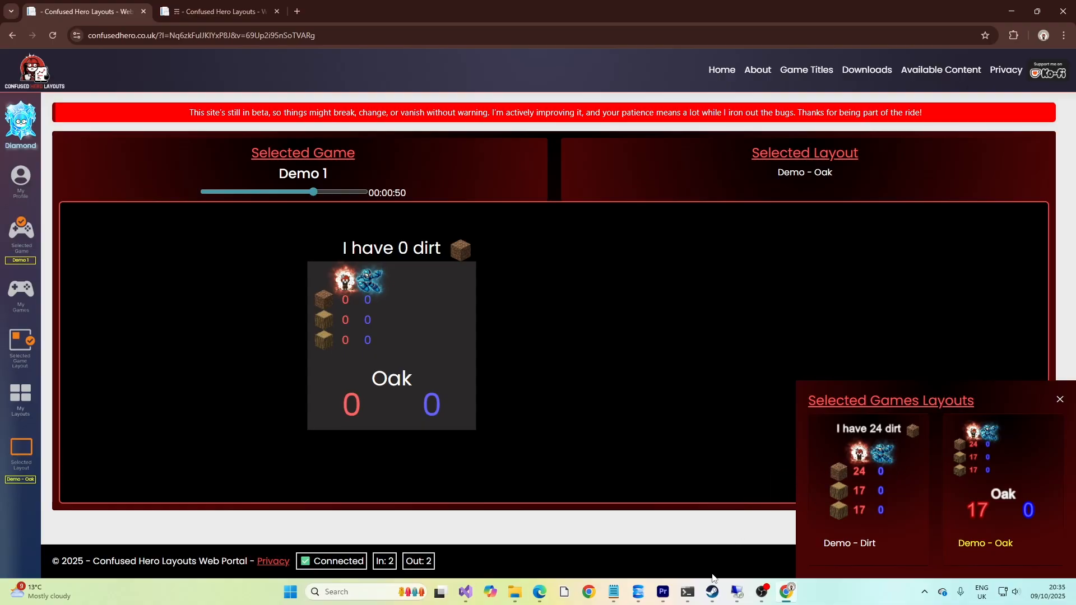
Switch to Premiere Pro, move the playhead to 00:02:08:29 and copy its timecode, and return to the Confused Hero Layouts page in Chrome
{"action": "left_click", "coordinate": [663, 592]}
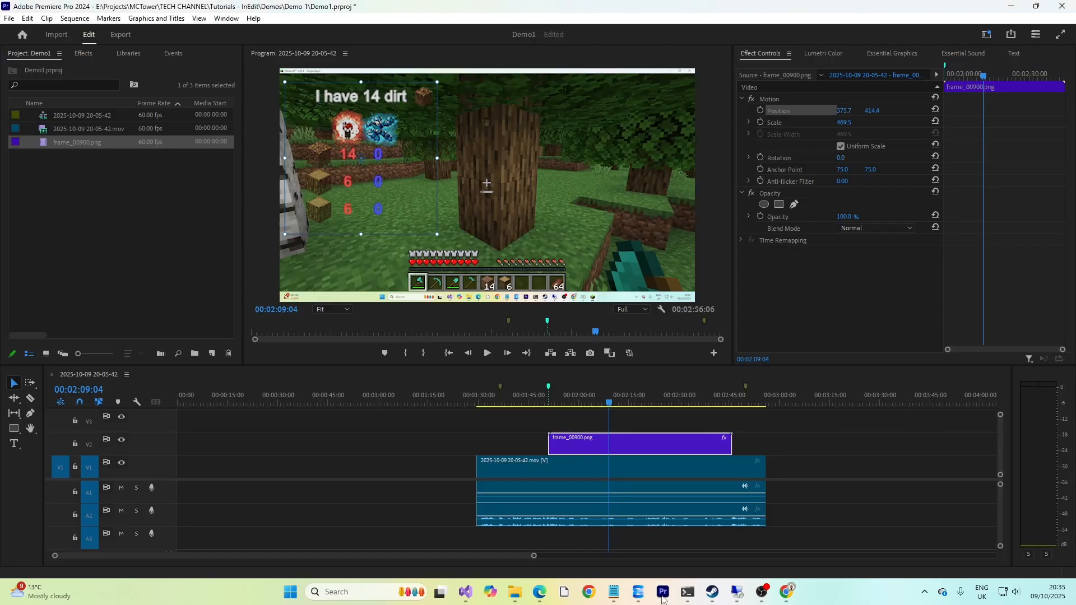
{"action": "mouse_move", "coordinate": [604, 406]}
{"action": "left_mouse_down"}
{"action": "mouse_move", "coordinate": [727, 406]}
{"action": "mouse_move", "coordinate": [607, 403]}
{"action": "left_mouse_up"}
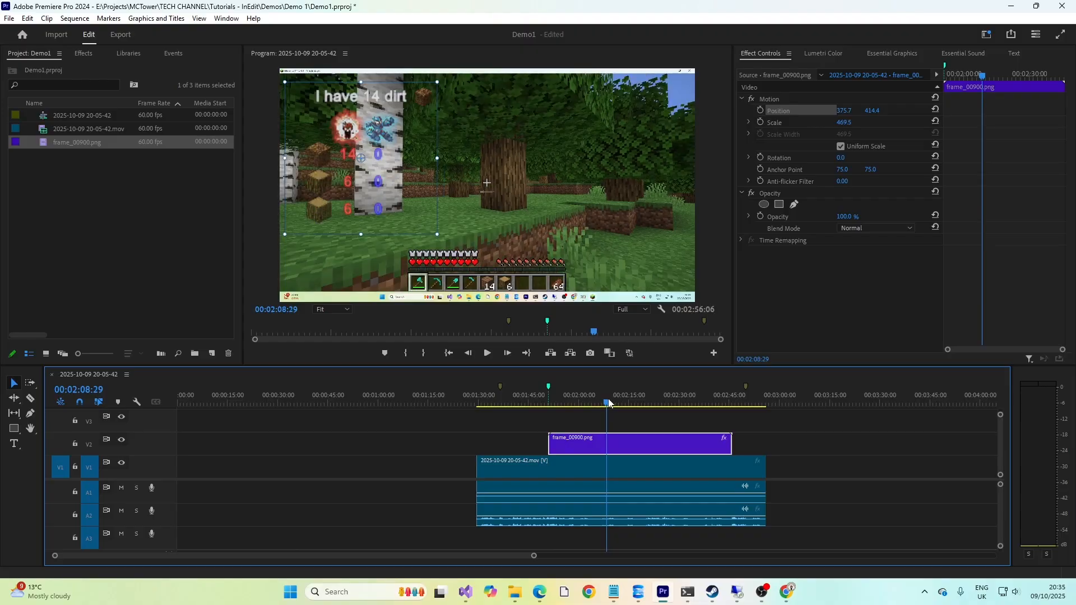
{"action": "left_click", "coordinate": [275, 310]}
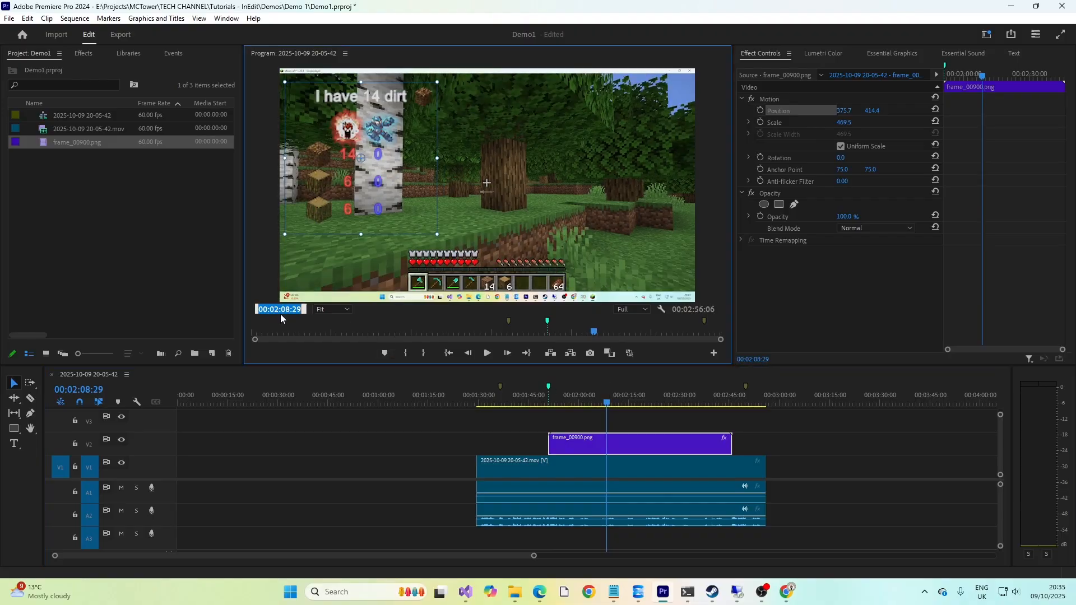
{"action": "left_click", "coordinate": [790, 595]}
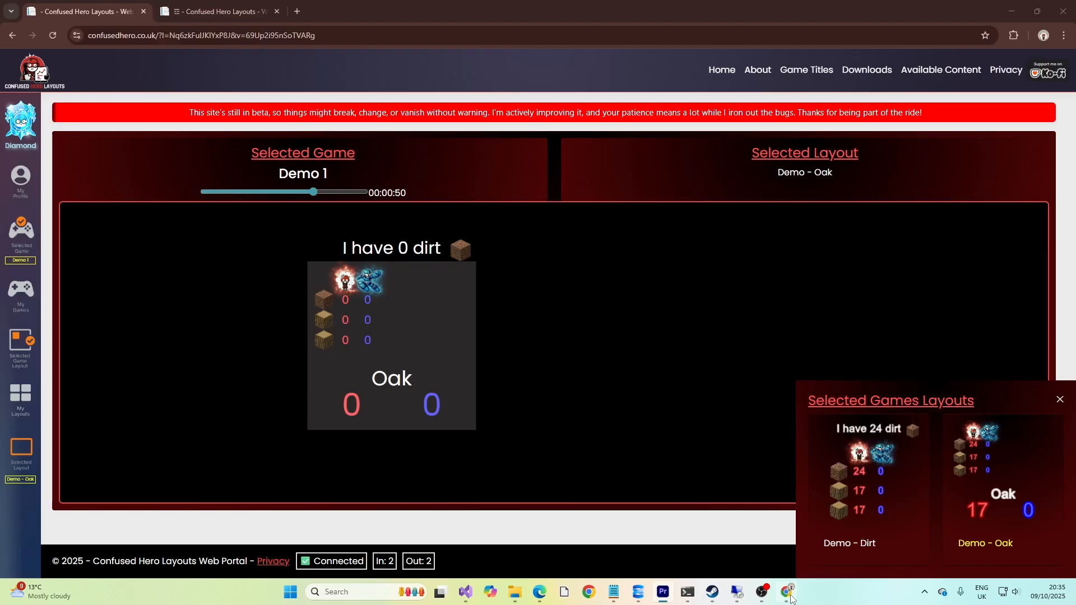
Try to add a second layout entry using Demo - Oak to the Demo 1 game's Main image request and save it
{"action": "left_click", "coordinate": [15, 243]}
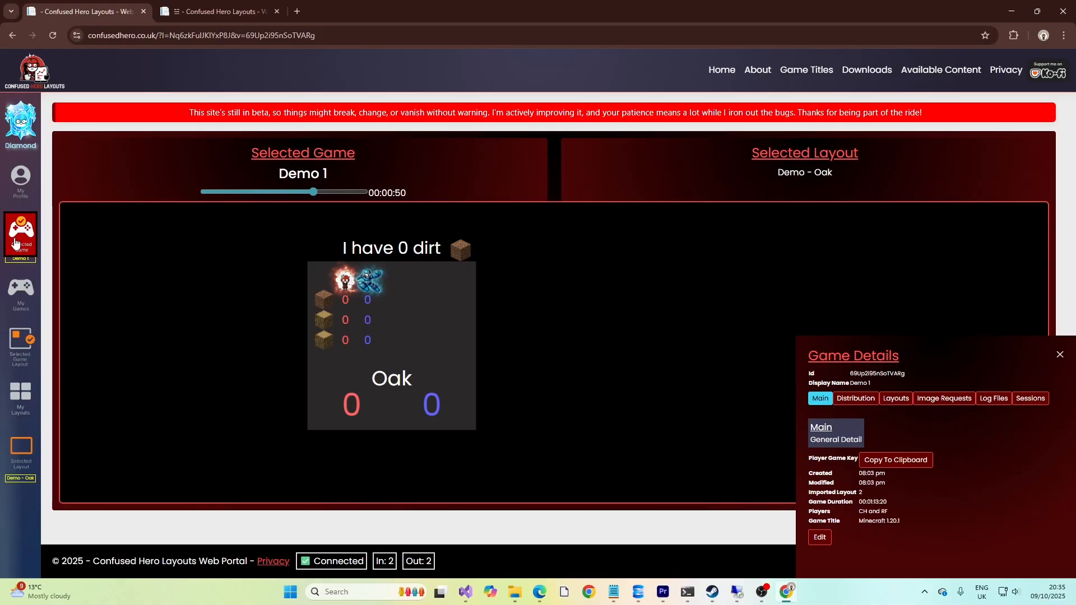
{"action": "left_click", "coordinate": [950, 402]}
{"action": "left_click", "coordinate": [1000, 495]}
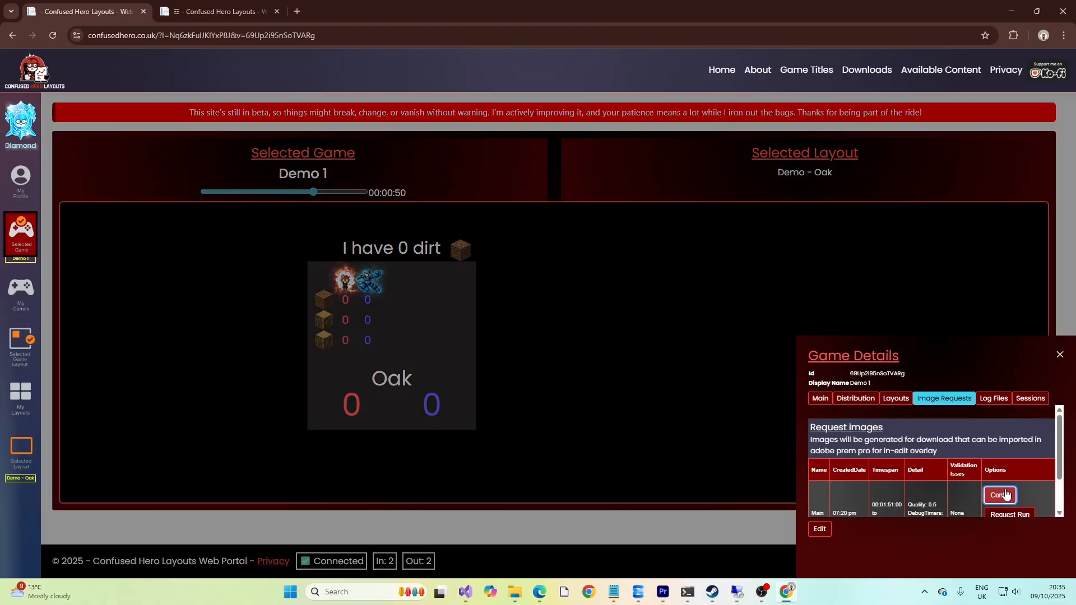
{"action": "left_click", "coordinate": [330, 419]}
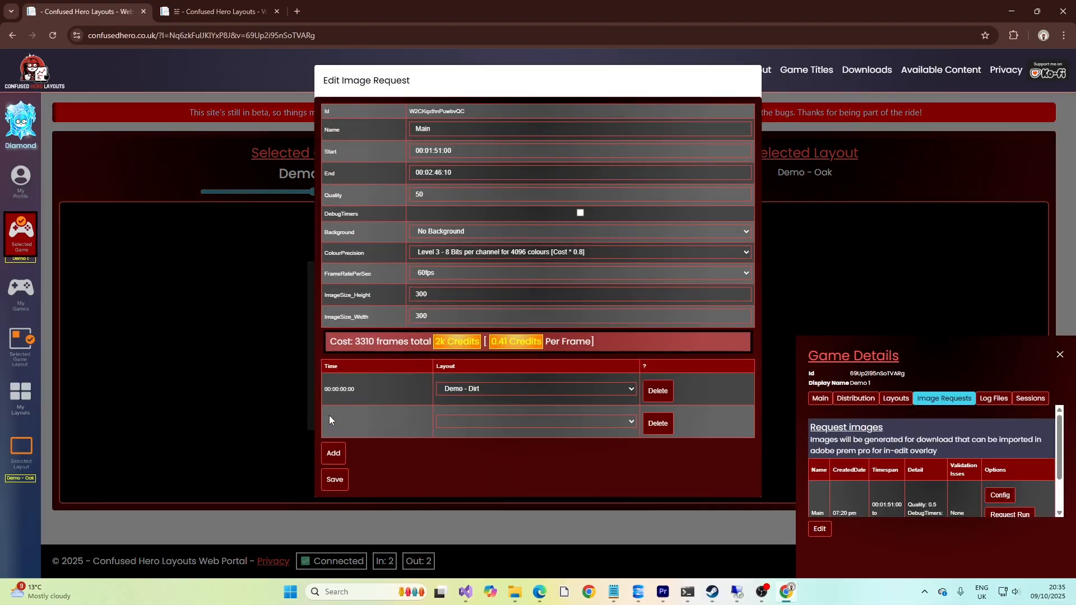
{"action": "left_click", "coordinate": [469, 421]}
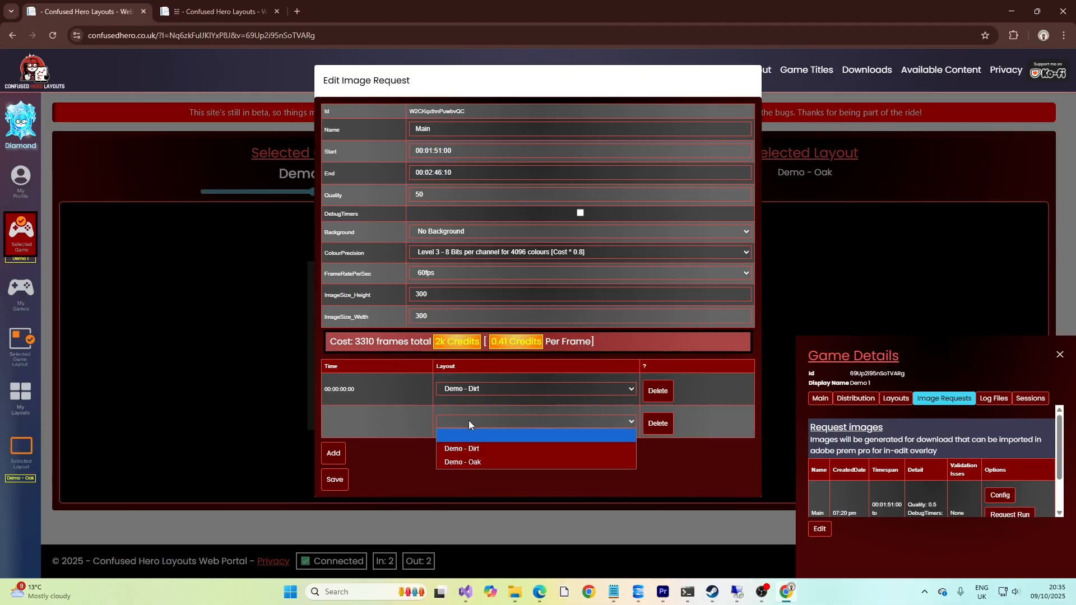
{"action": "left_click", "coordinate": [471, 462]}
{"action": "left_click", "coordinate": [342, 479]}
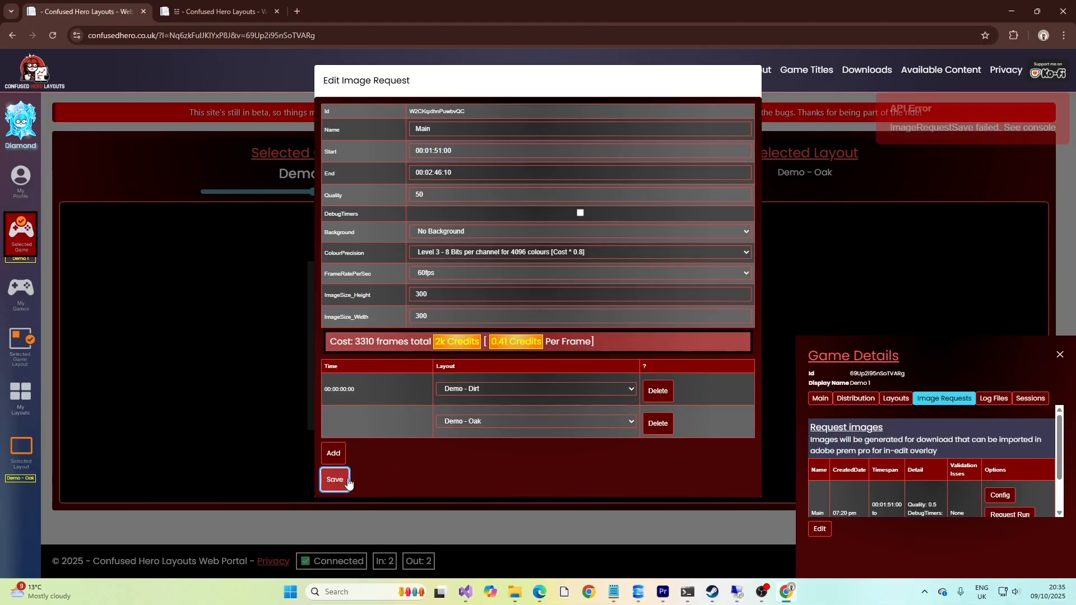
Make the Demo 1 game editable, reopen the Main image request's configuration and set the Demo - Oak entry's time to 00:02:08:29
{"action": "left_click", "coordinate": [1017, 401]}
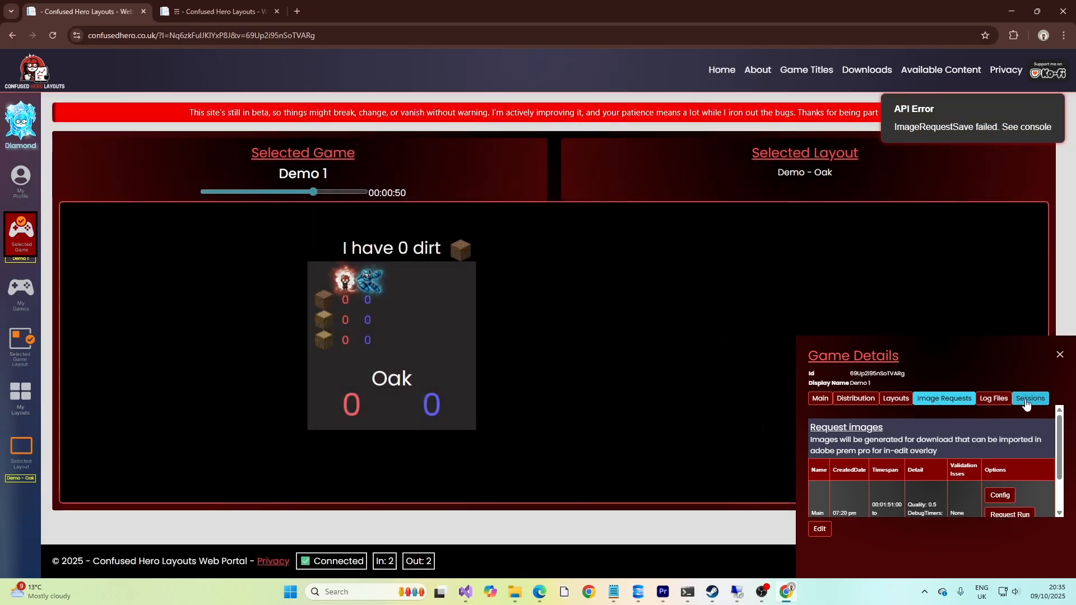
{"action": "left_click", "coordinate": [1020, 399]}
{"action": "left_click", "coordinate": [818, 502]}
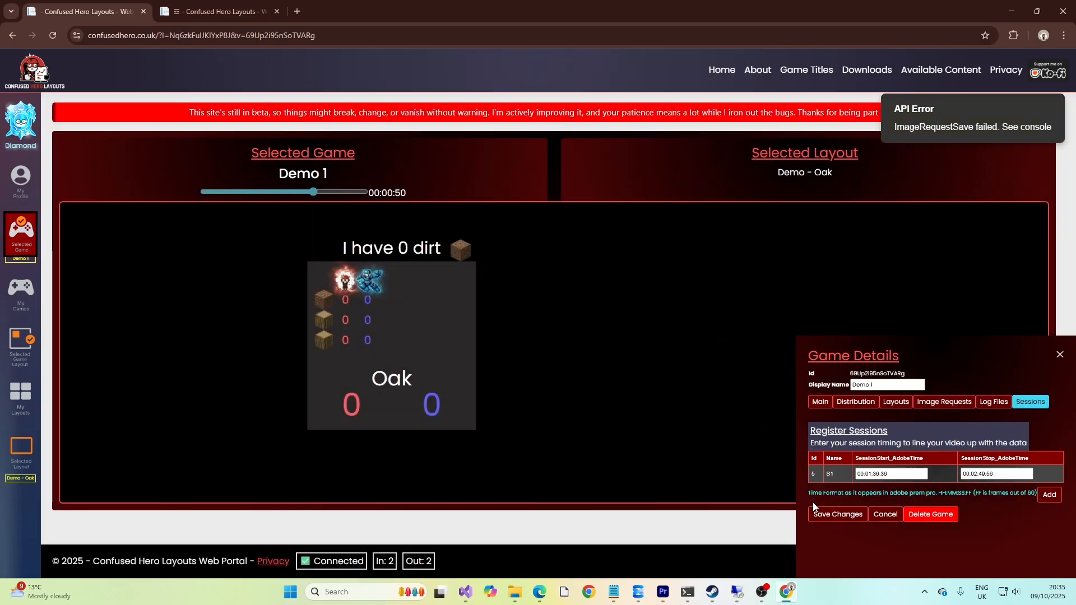
{"action": "left_click", "coordinate": [970, 404]}
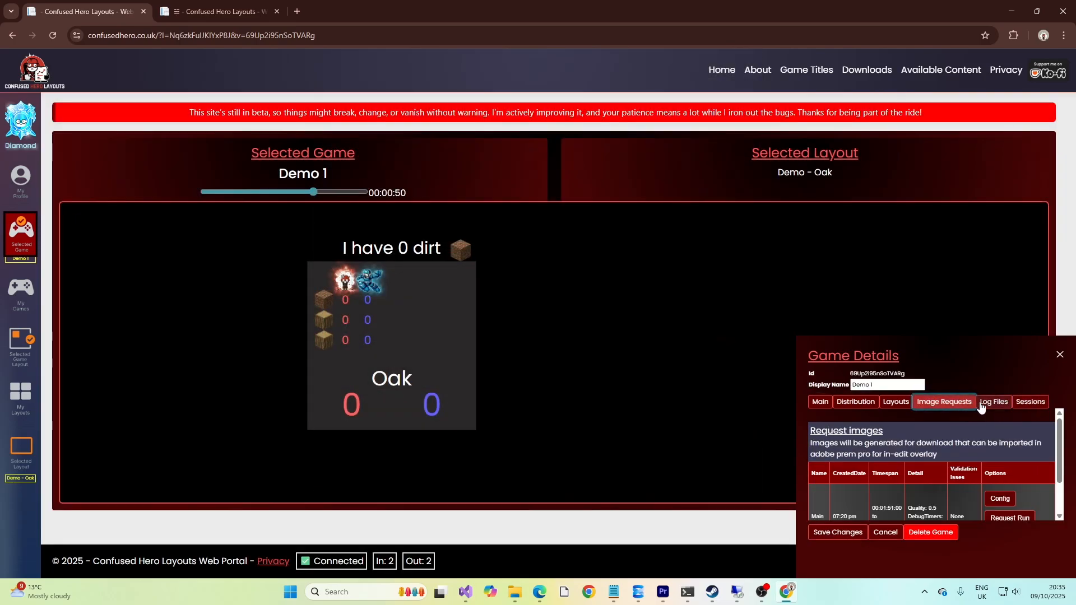
{"action": "left_click", "coordinate": [999, 499]}
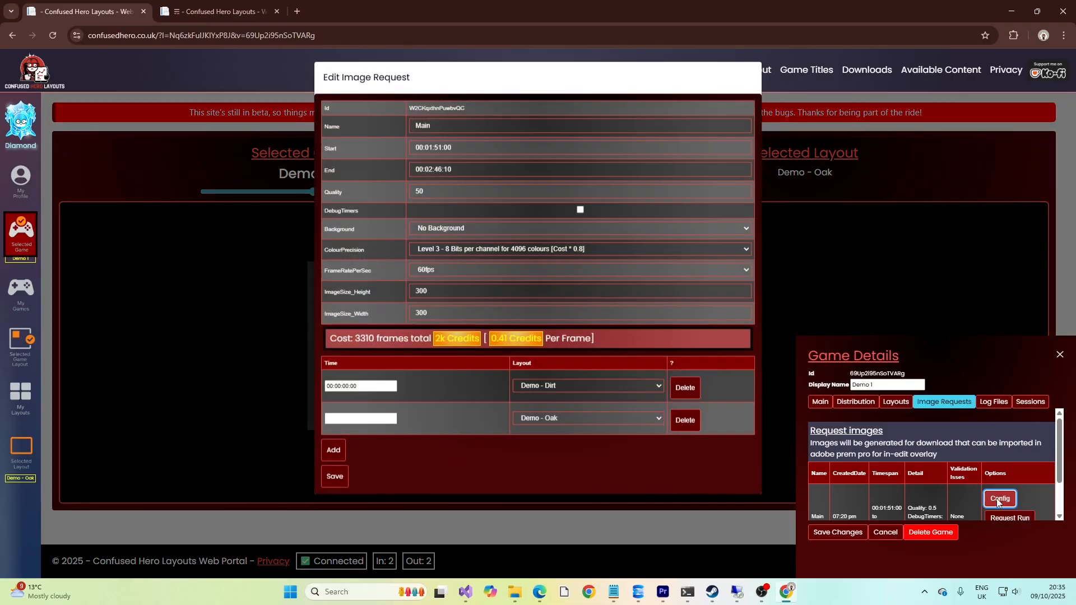
{"action": "left_click", "coordinate": [387, 422]}
{"action": "type", "text": "00:02:08:29"}
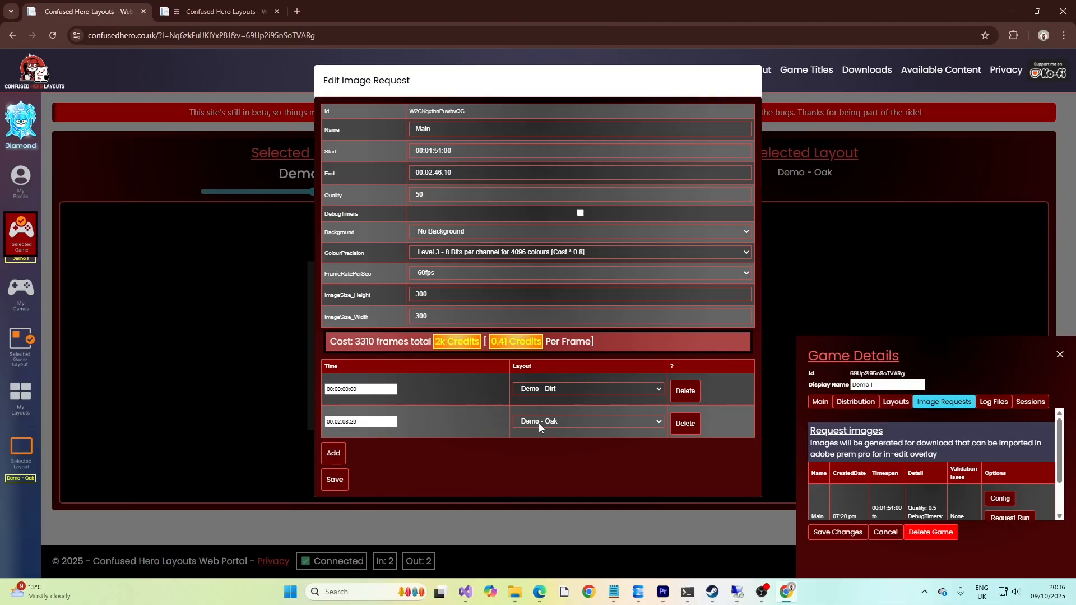
Switch to Premiere Pro, move the playhead to 00:02:14:21, copy its timecode, and return to the image request in Chrome
{"action": "left_click", "coordinate": [664, 596]}
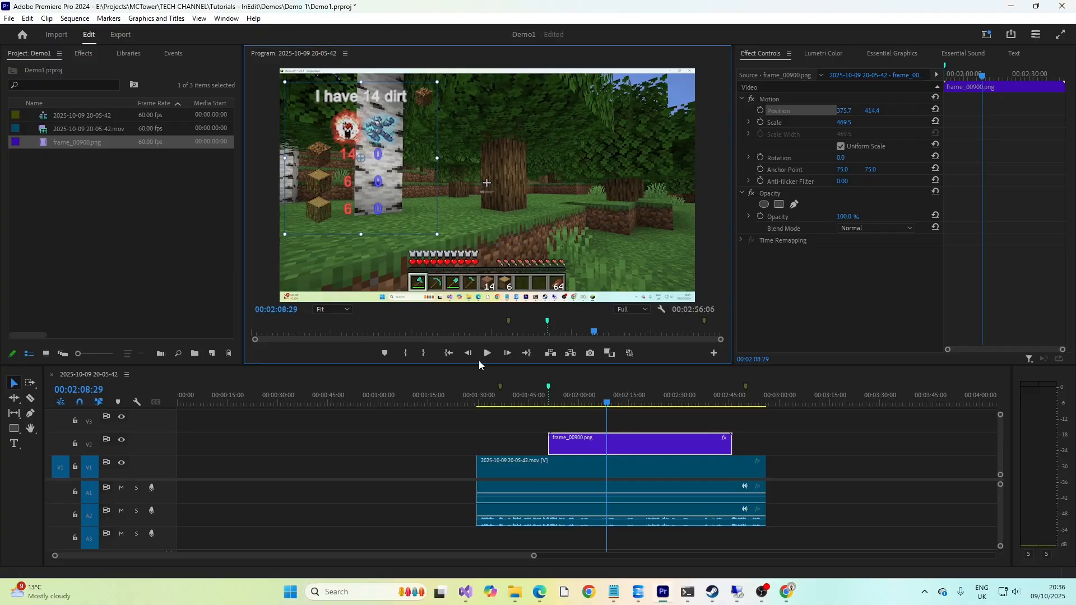
{"action": "left_click_drag", "start_coordinate": [610, 401], "coordinate": [628, 401]}
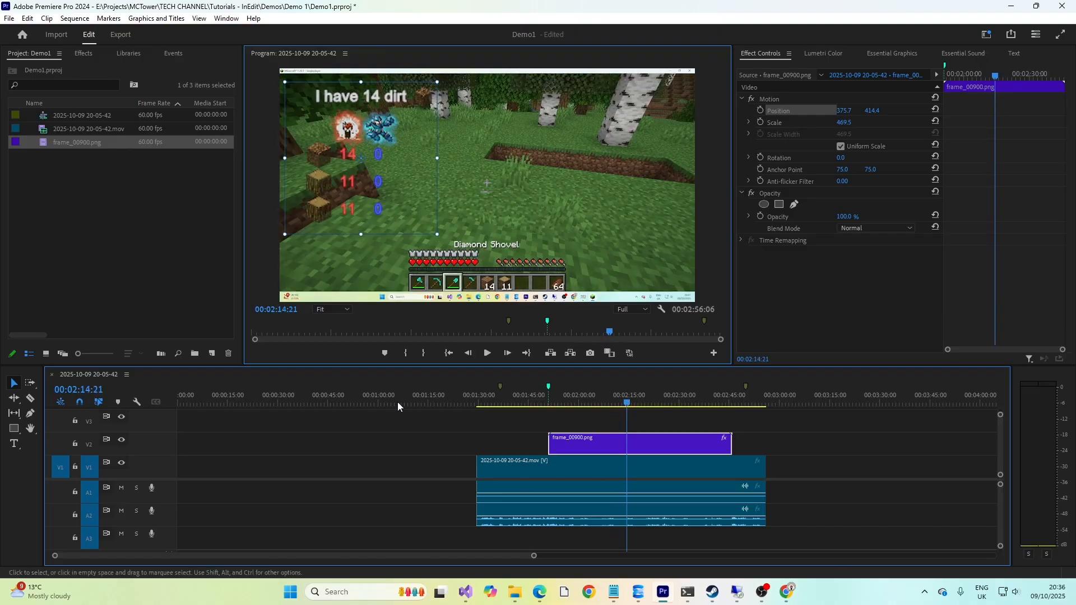
{"action": "left_click", "coordinate": [278, 310]}
{"action": "key", "text": "ctrl+c"}
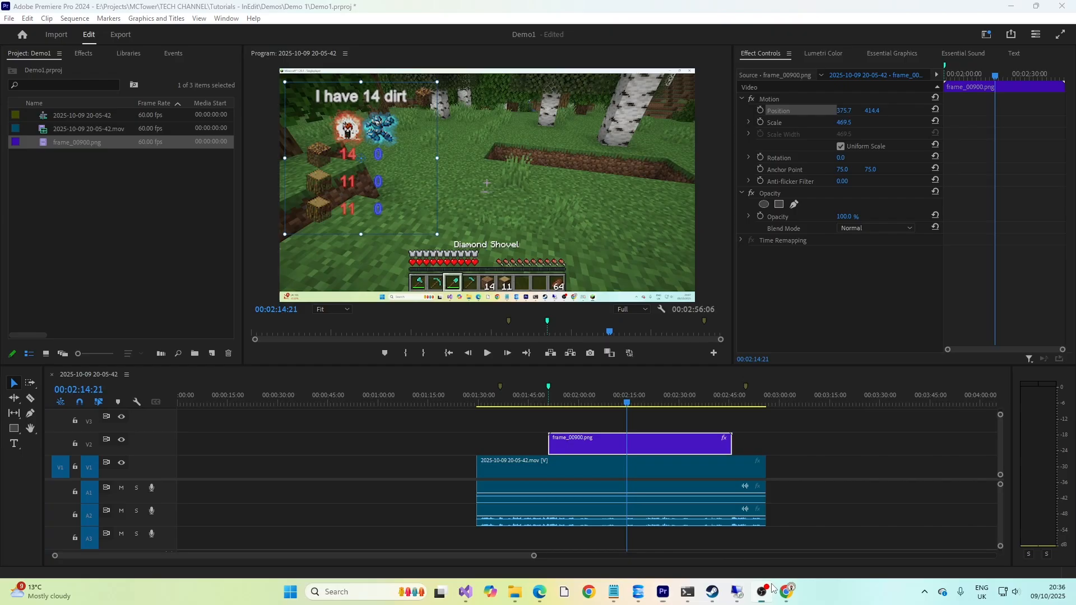
{"action": "left_click", "coordinate": [787, 591]}
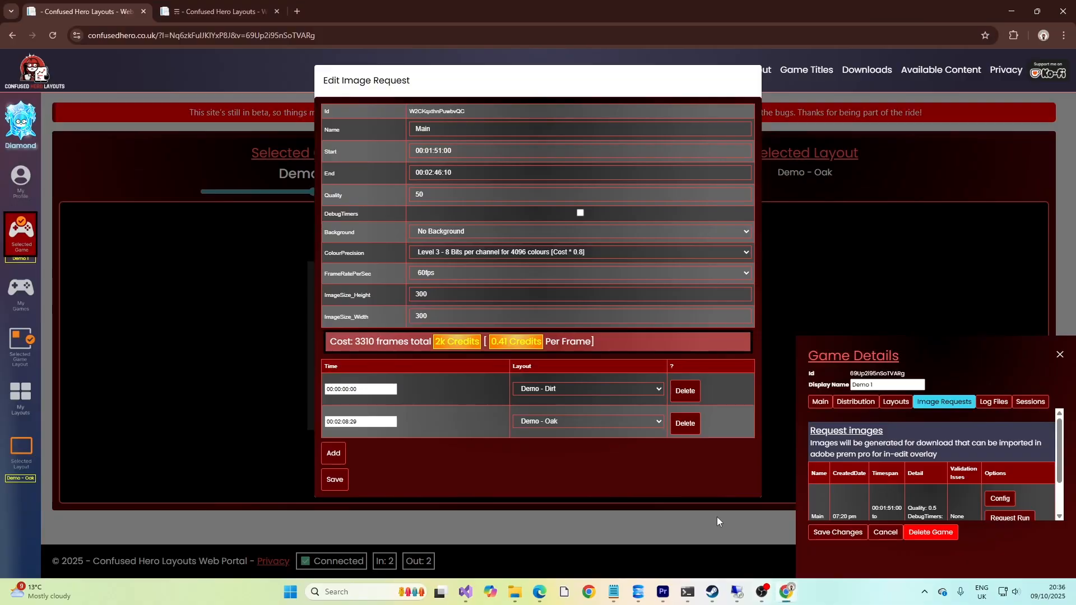
Add a third layout entry at 00:02:14:21 using Demo - Dirt to the Main image request and save the request
{"action": "left_click", "coordinate": [334, 453]}
{"action": "left_click", "coordinate": [373, 457]}
{"action": "key", "text": "ctrl+v"}
{"action": "left_click", "coordinate": [547, 455]}
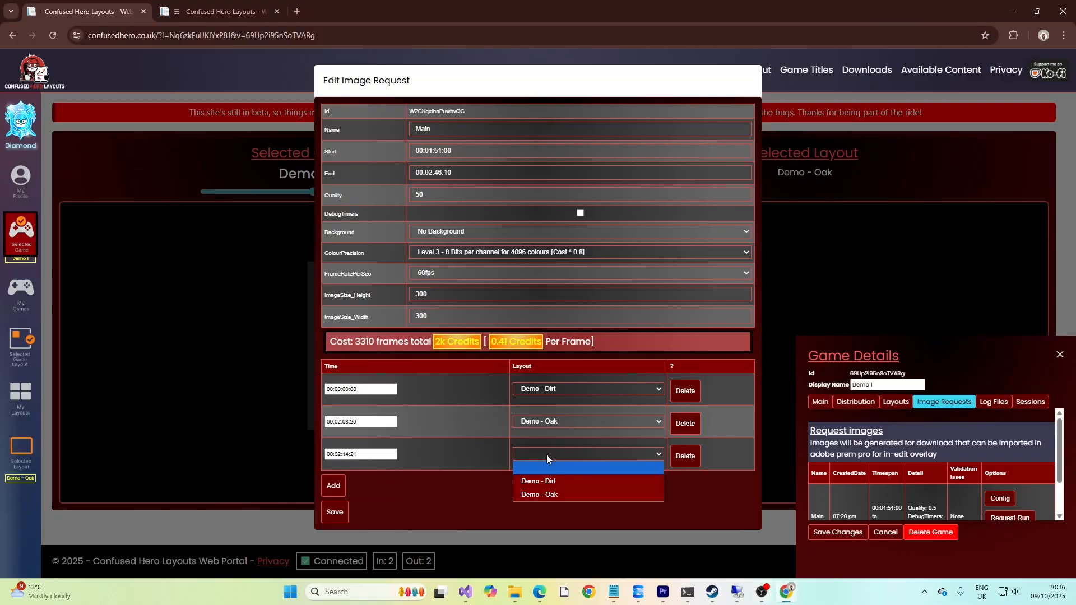
{"action": "left_click", "coordinate": [566, 479]}
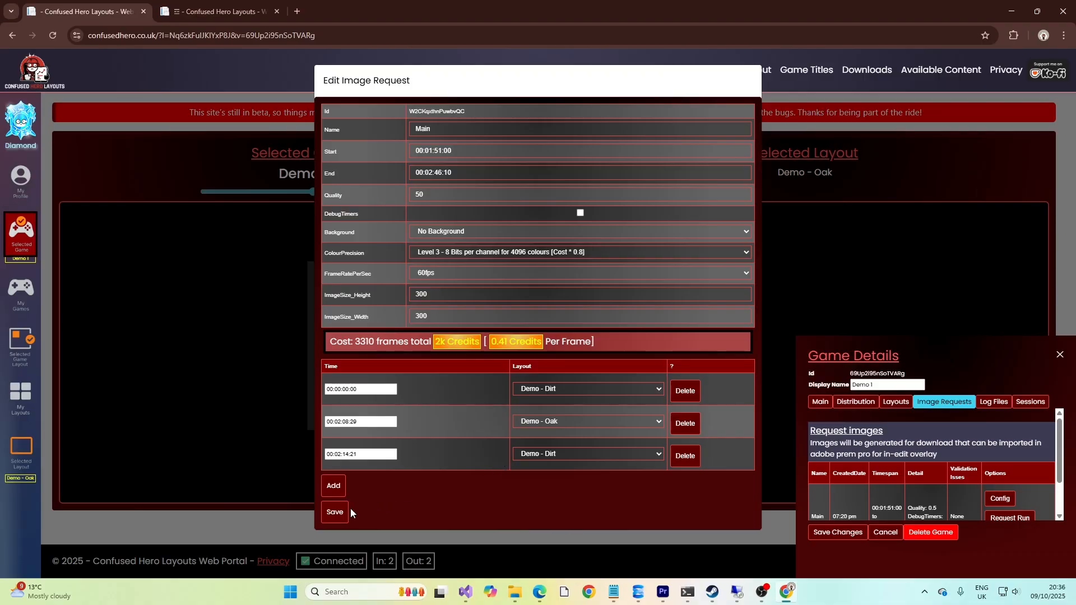
{"action": "left_click", "coordinate": [336, 512]}
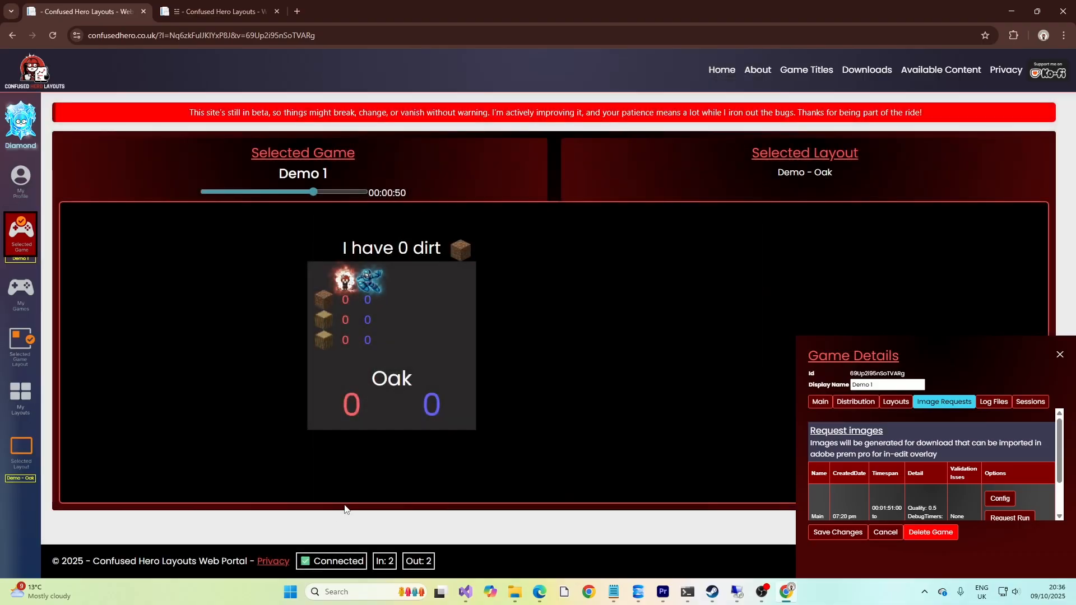
Request a delta run of the Main image request and refresh its job list
{"action": "scroll", "coordinate": [974, 449], "scroll_direction": "down", "scroll_amount": 2}
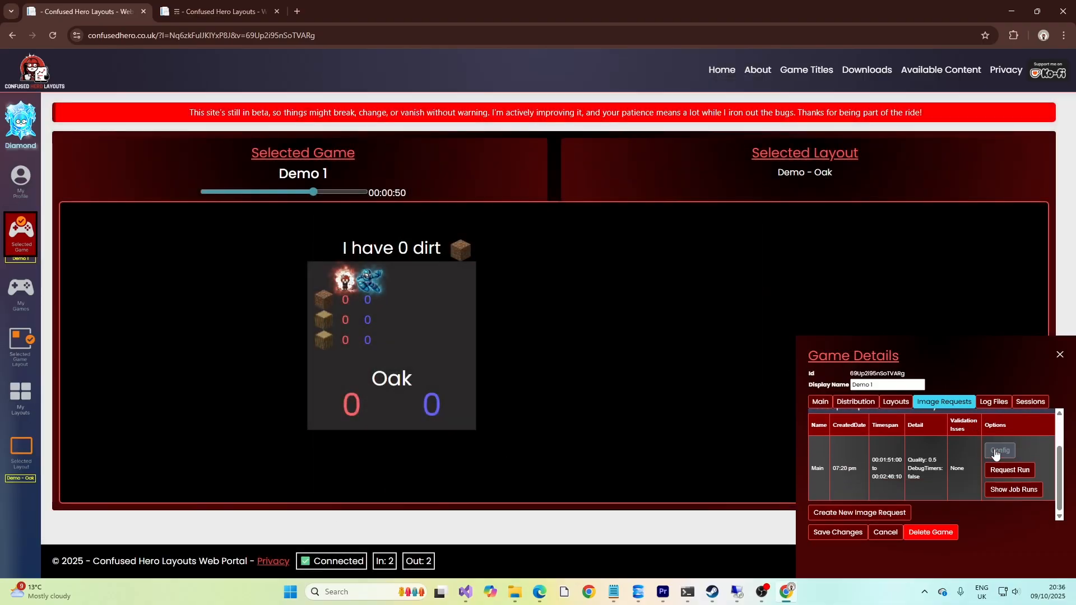
{"action": "left_click", "coordinate": [1000, 474]}
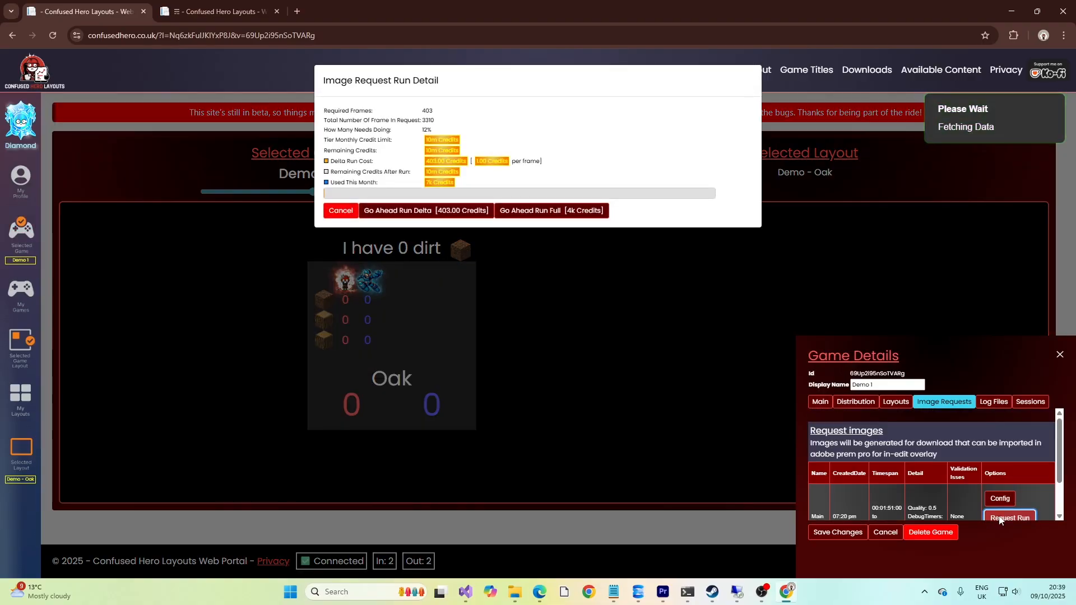
{"action": "double_click", "coordinate": [426, 111]}
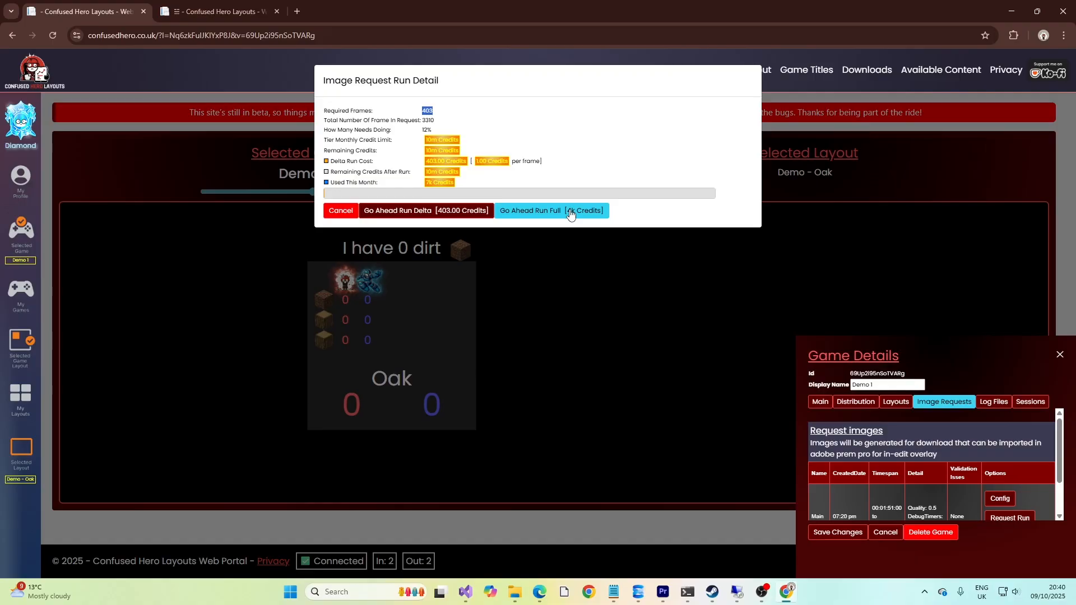
{"action": "left_click", "coordinate": [422, 215]}
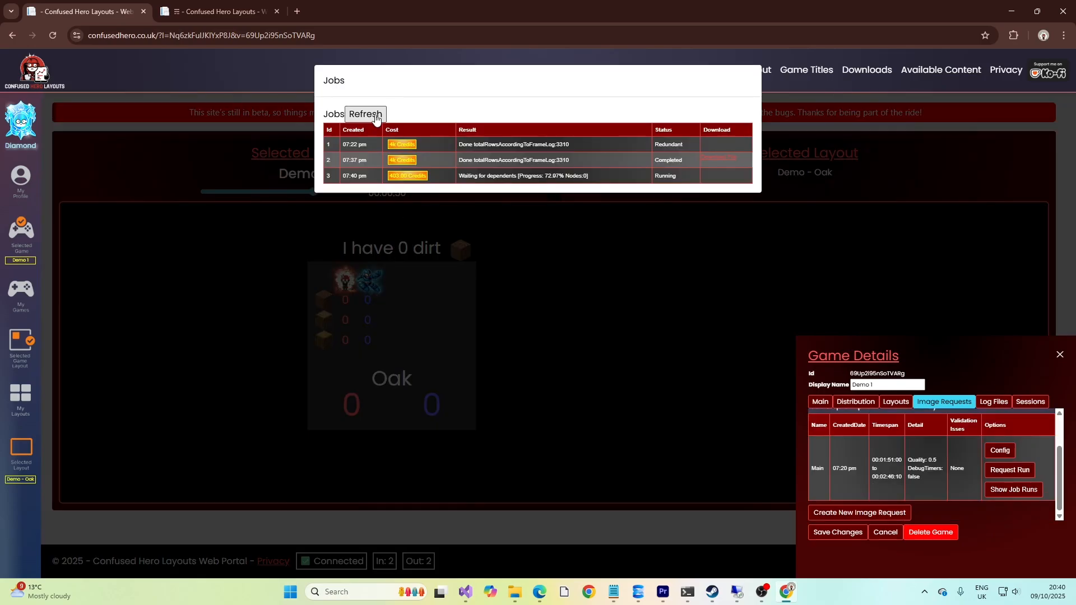
{"action": "left_click", "coordinate": [375, 116]}
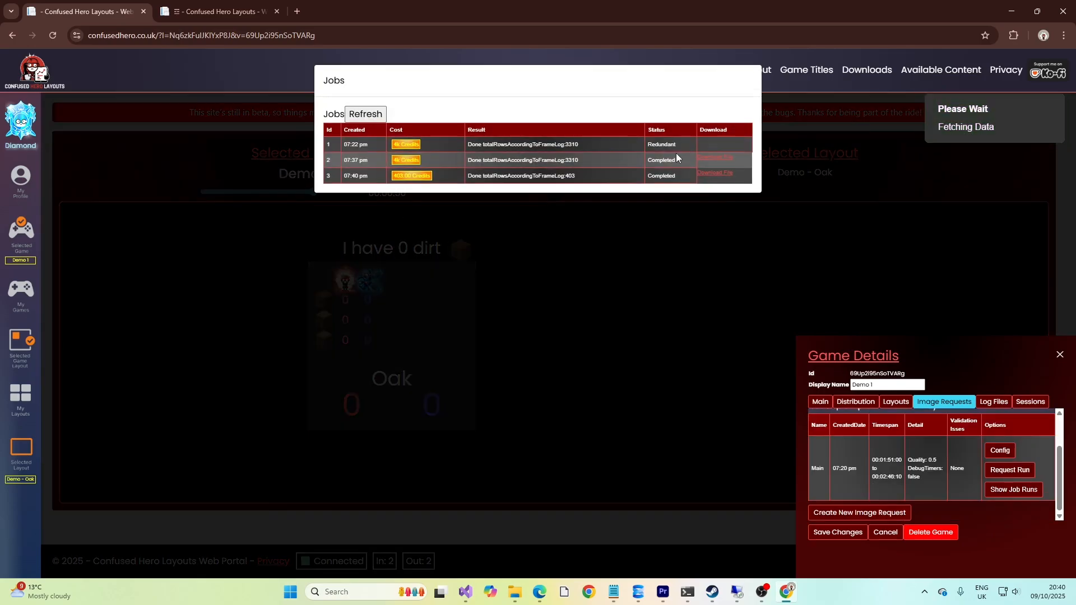
Close the job list, run CHL_InEdit_ImageBuilder and confirm processing the Demo 1 game's Main image file
{"action": "left_click", "coordinate": [988, 558]}
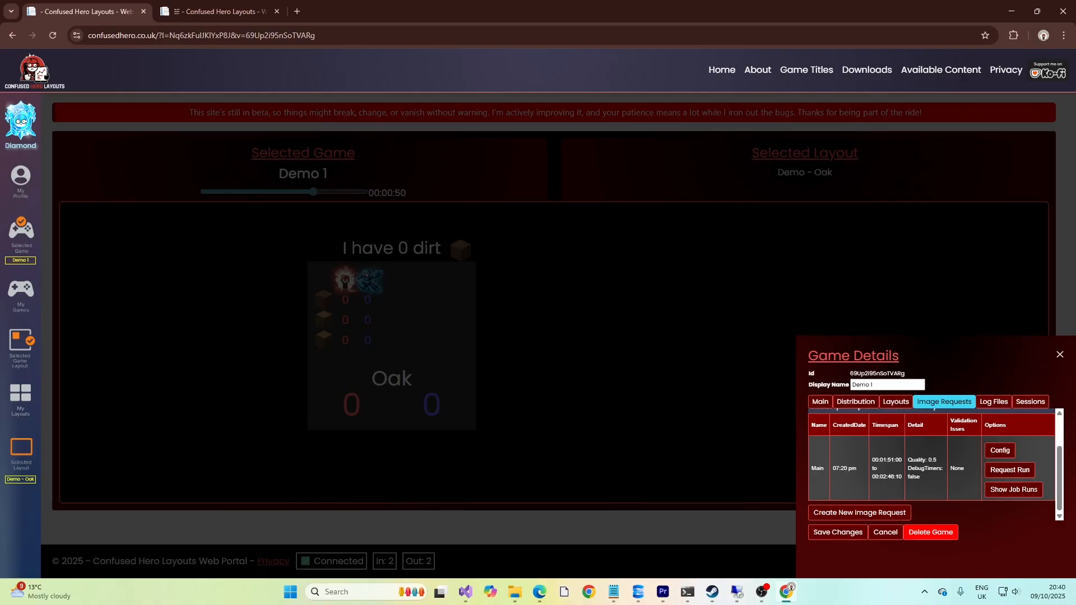
{"action": "left_click_drag", "start_coordinate": [0, 164], "coordinate": [494, 168]}
{"action": "key", "text": "Return"}
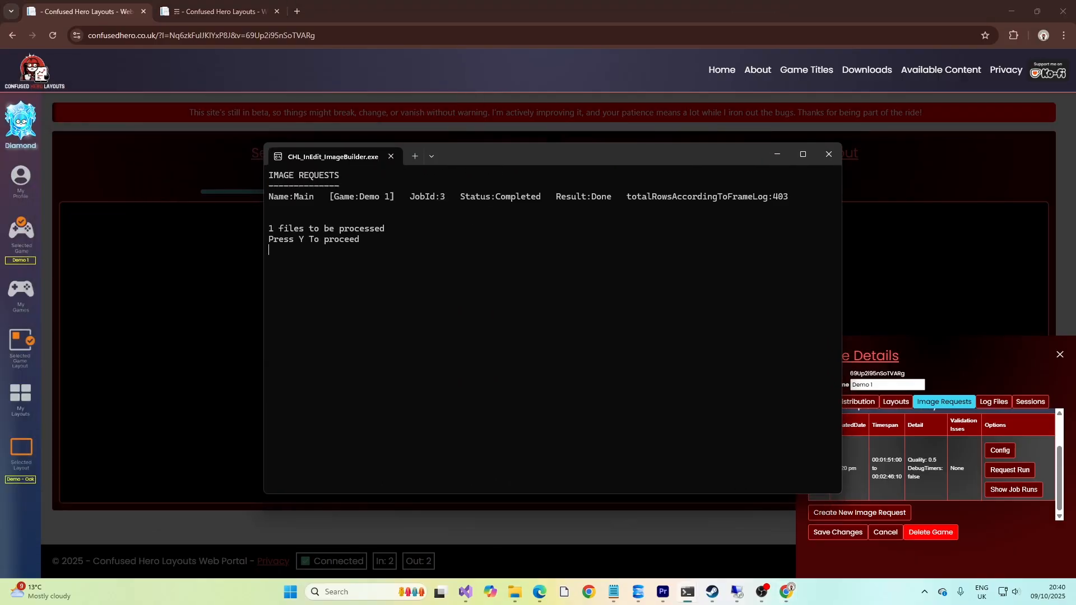
{"action": "type", "text": "y"}
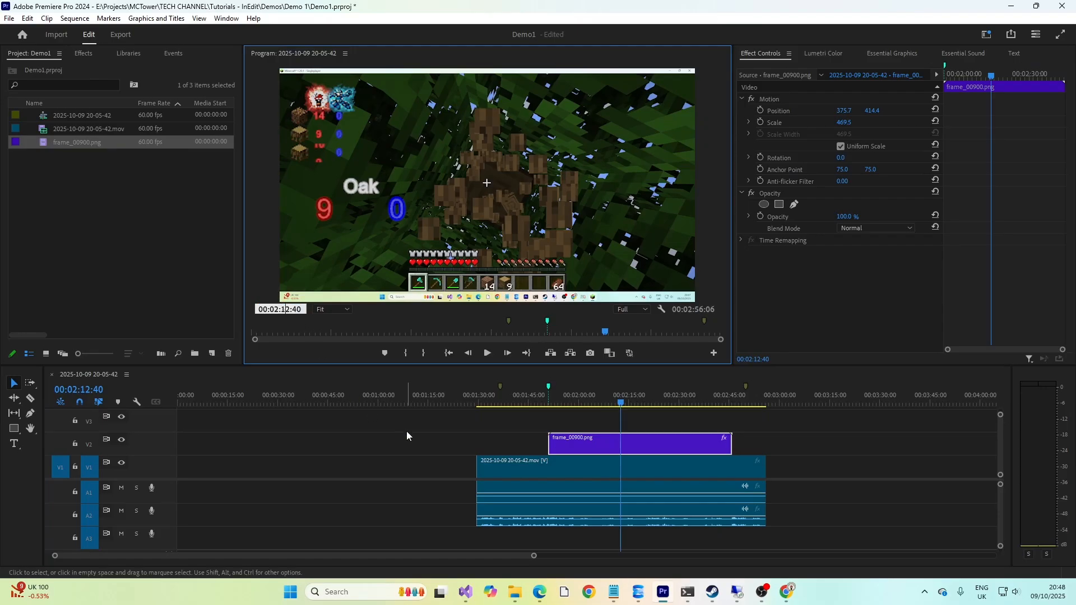
Preview the overlay in Premiere Pro from the switch to Demo - Oak and examine the switch back to Demo - Dirt near 00:02:14:42
{"action": "type", "text": "08"}
{"action": "key", "text": "Return"}
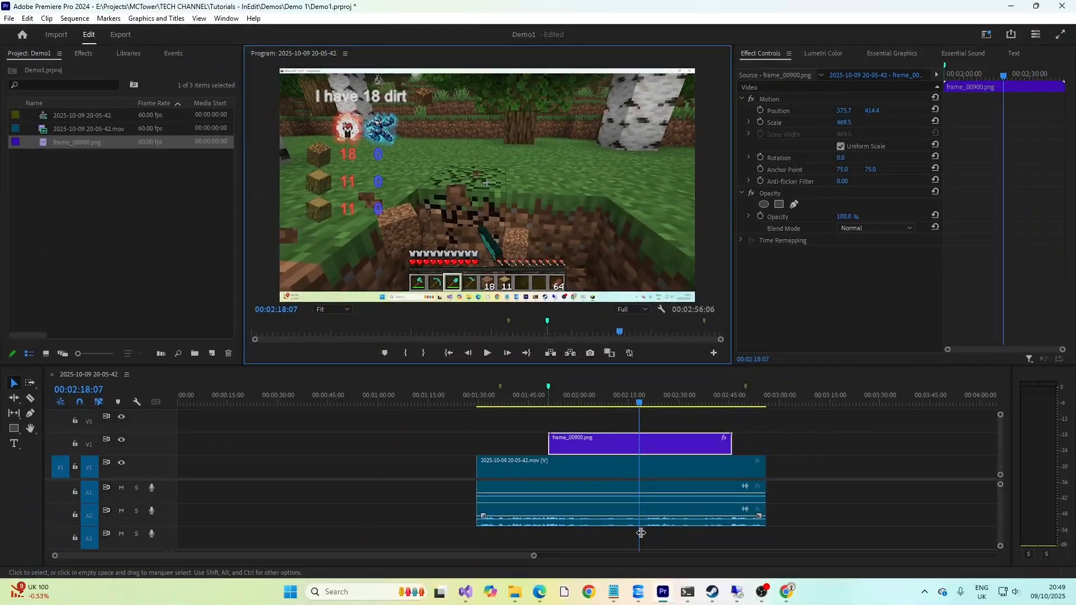
{"action": "left_click_drag", "start_coordinate": [534, 556], "coordinate": [389, 556]}
{"action": "left_click_drag", "start_coordinate": [587, 403], "coordinate": [553, 402]}
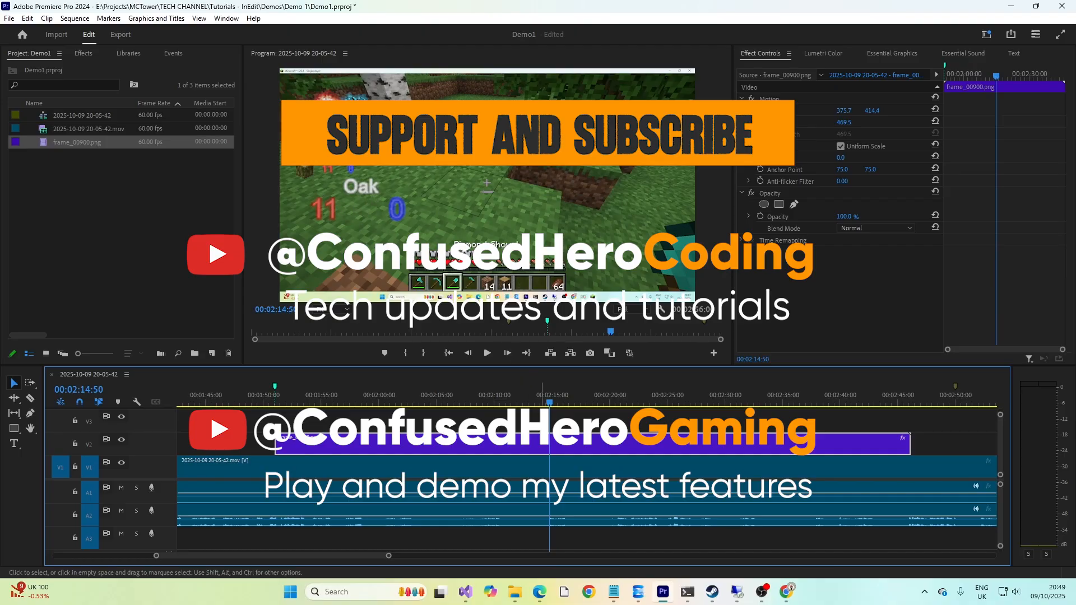
{"action": "left_click", "coordinate": [547, 402]}
{"action": "left_click_drag", "start_coordinate": [549, 406], "coordinate": [547, 406]}
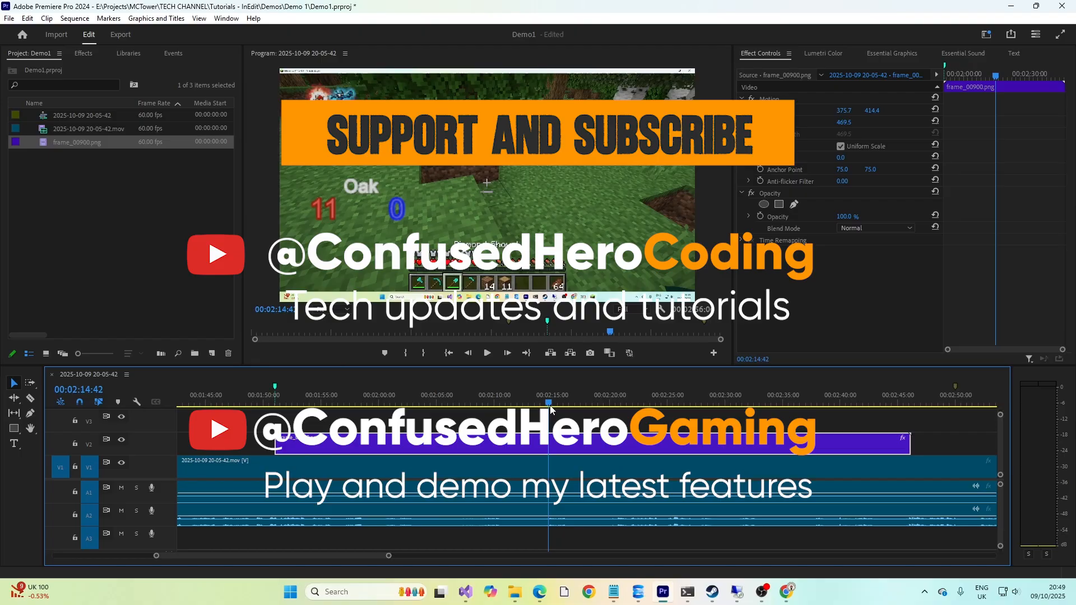
Return to Chrome, reload the Confused Hero Layouts page and switch between Demo - Dirt and Demo - Oak to examine the transition
{"action": "left_click", "coordinate": [787, 591]}
{"action": "left_click", "coordinate": [231, 32]}
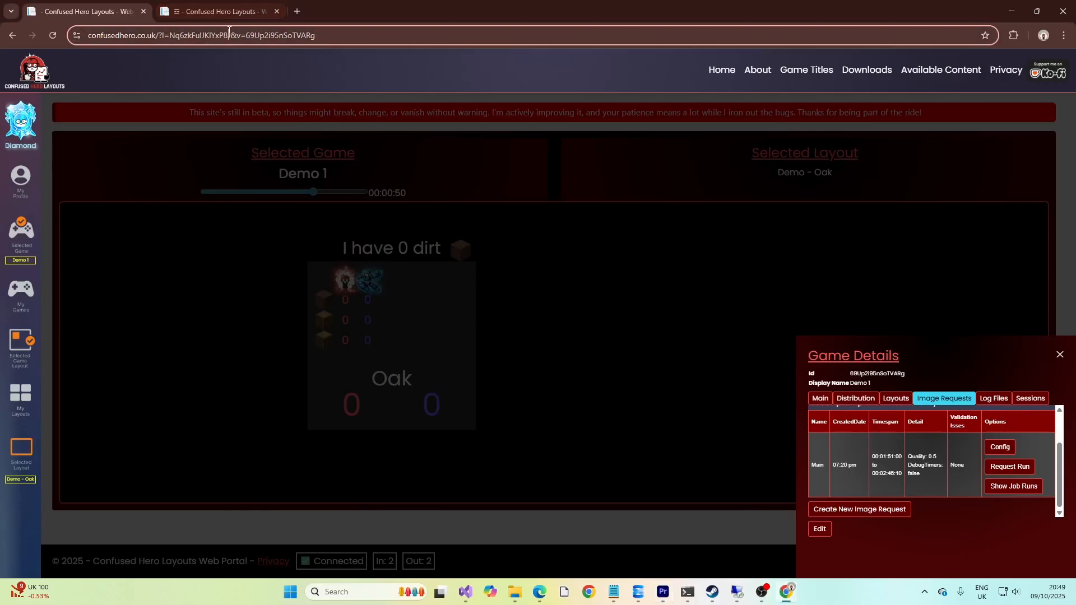
{"action": "key", "text": "Return"}
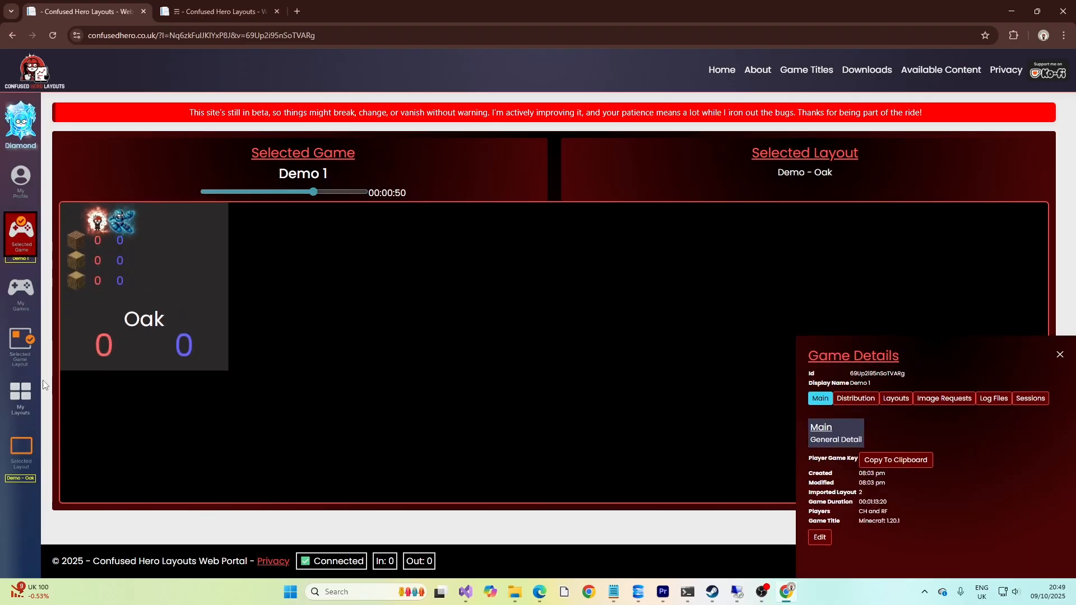
{"action": "left_click", "coordinate": [21, 345]}
{"action": "left_click", "coordinate": [898, 480]}
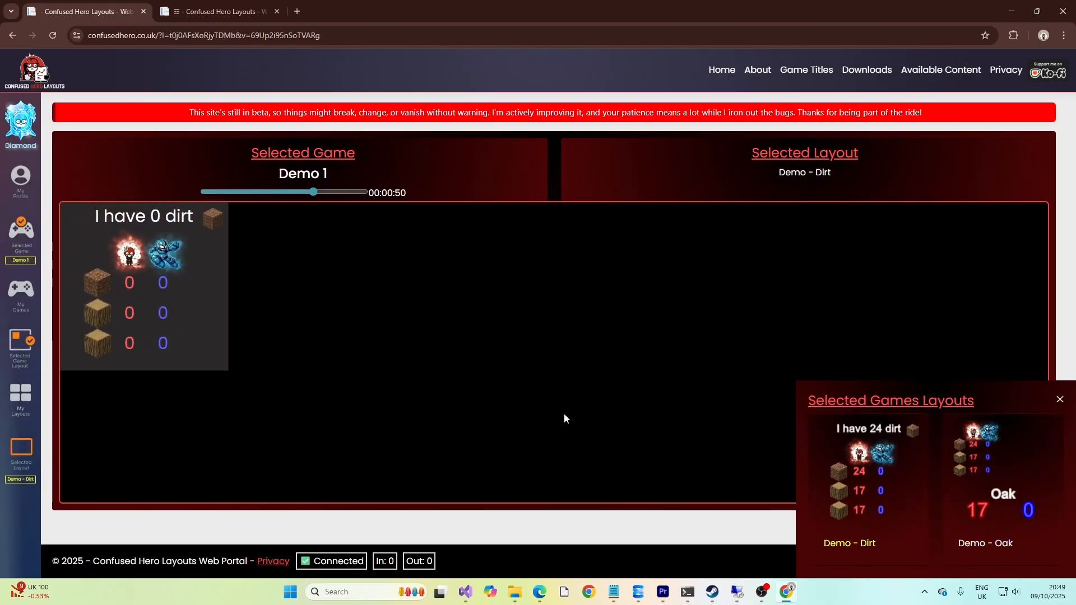
{"action": "left_click", "coordinate": [942, 503]}
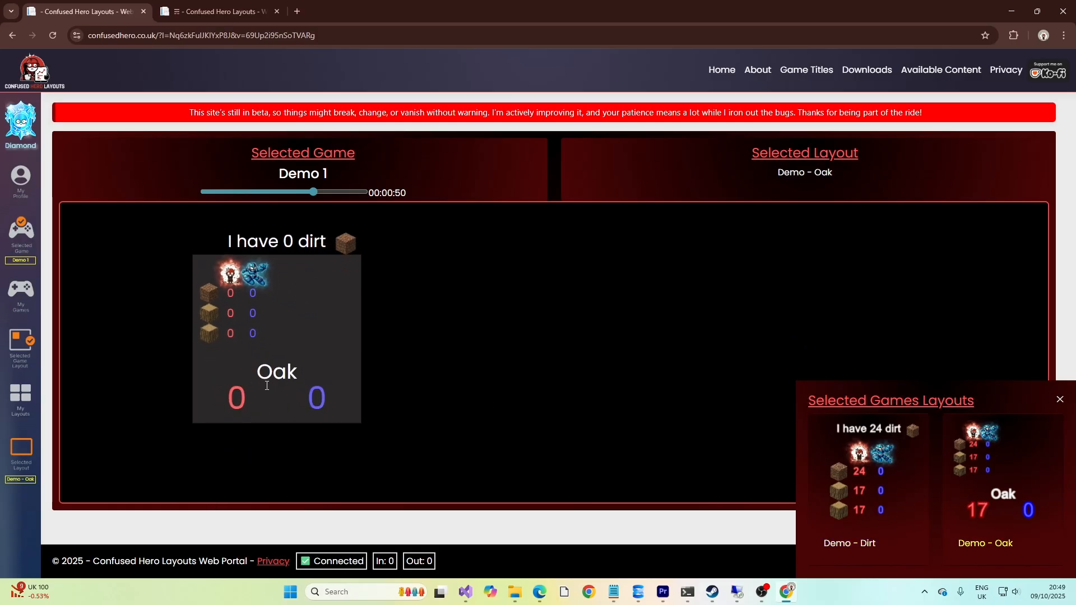
Add a Header Table to the Demo - Dirt layout and place it just below the visible layout area at X 0, Y 308, sized 300 by 48
{"action": "left_click", "coordinate": [889, 491]}
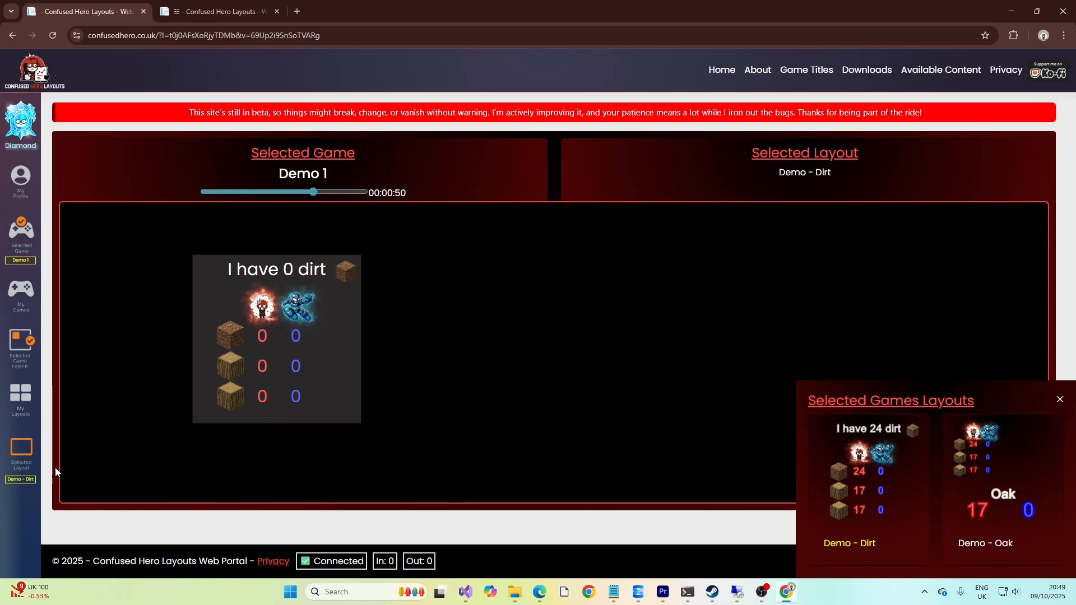
{"action": "left_click", "coordinate": [12, 449]}
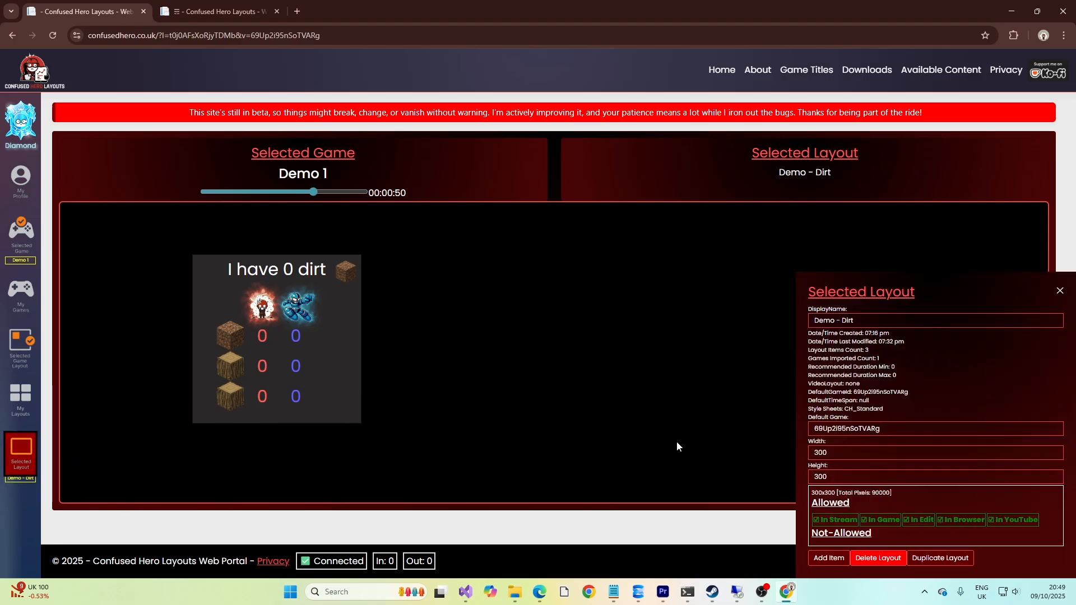
{"action": "left_click", "coordinate": [20, 348]}
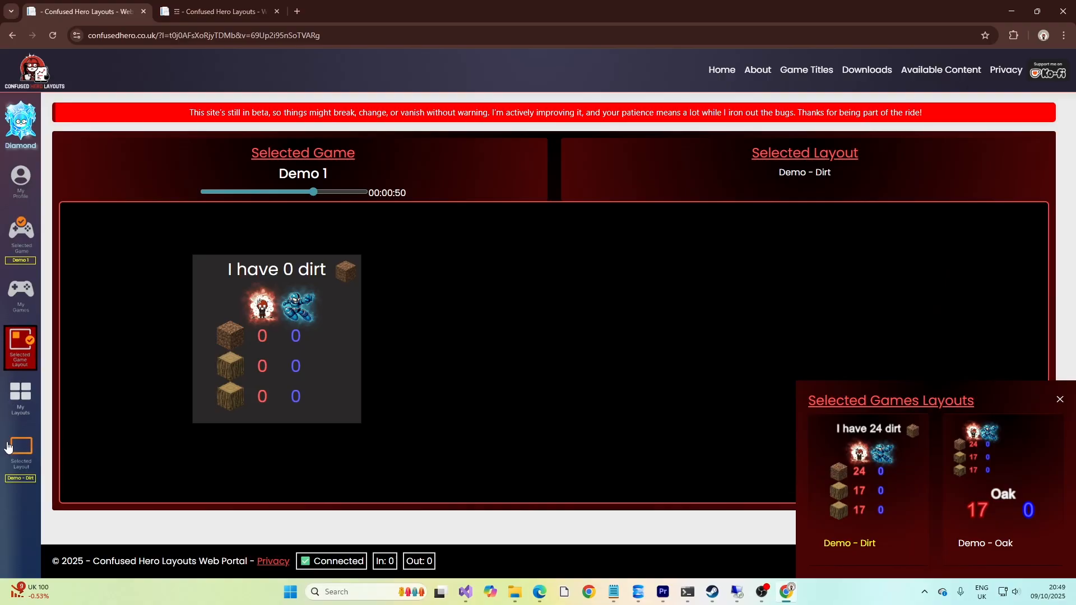
{"action": "left_click", "coordinate": [26, 460]}
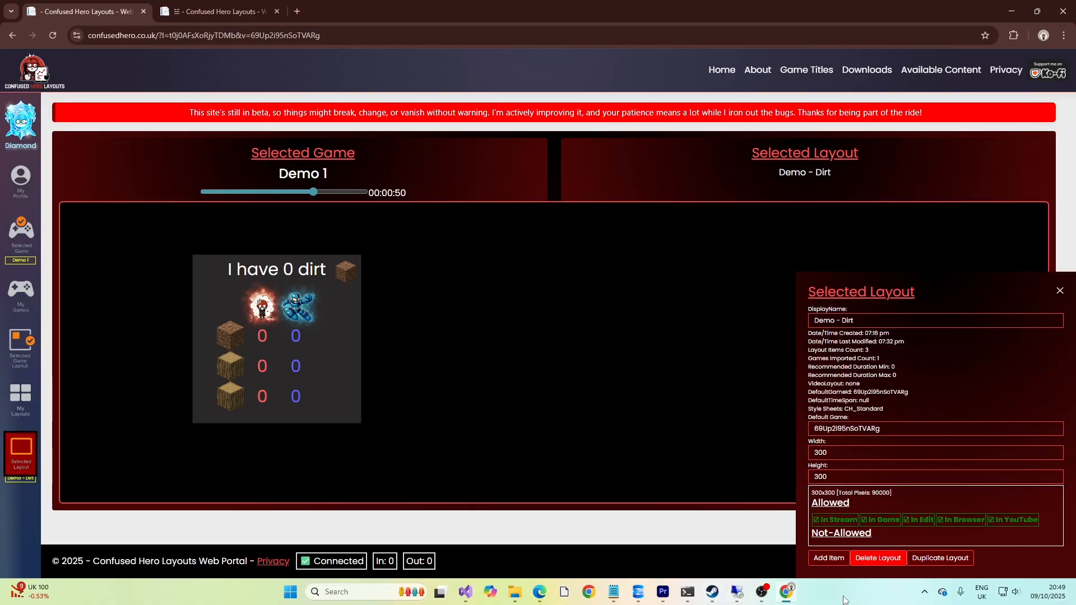
{"action": "left_click", "coordinate": [834, 560]}
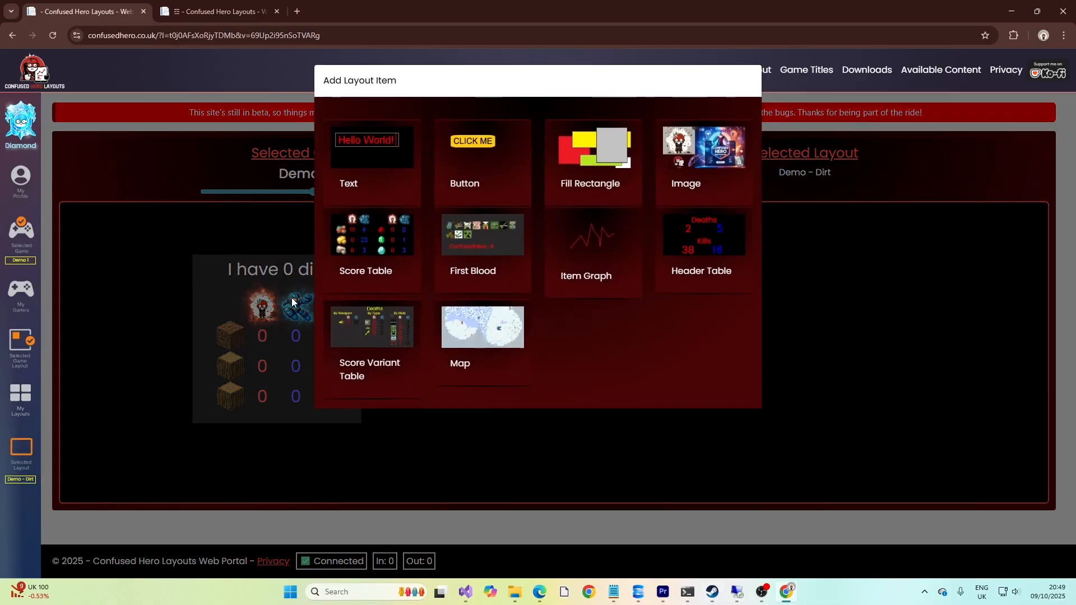
{"action": "left_click", "coordinate": [704, 247]}
{"action": "left_click_drag", "start_coordinate": [276, 294], "coordinate": [363, 455]}
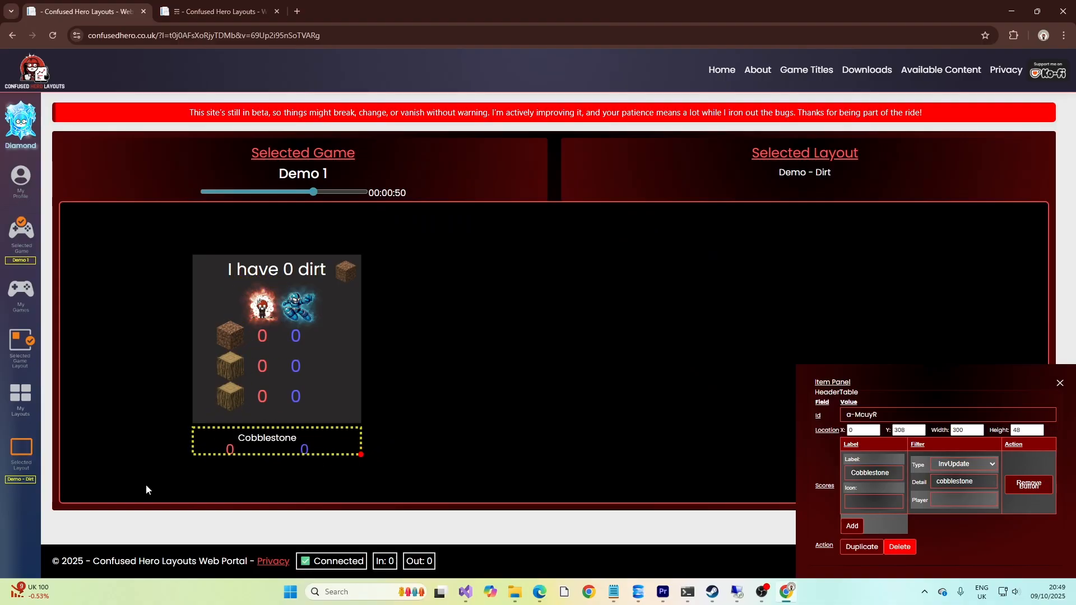
Save the Demo - Dirt layout and switch the selected game's layout to Demo - Oak
{"action": "left_click", "coordinate": [22, 451]}
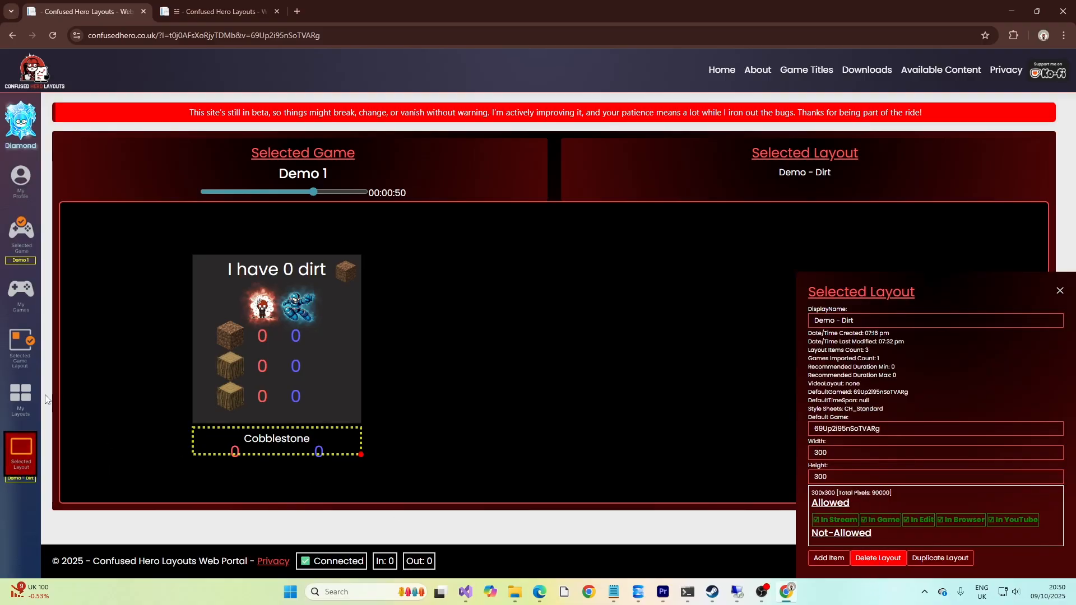
{"action": "left_click", "coordinate": [20, 347]}
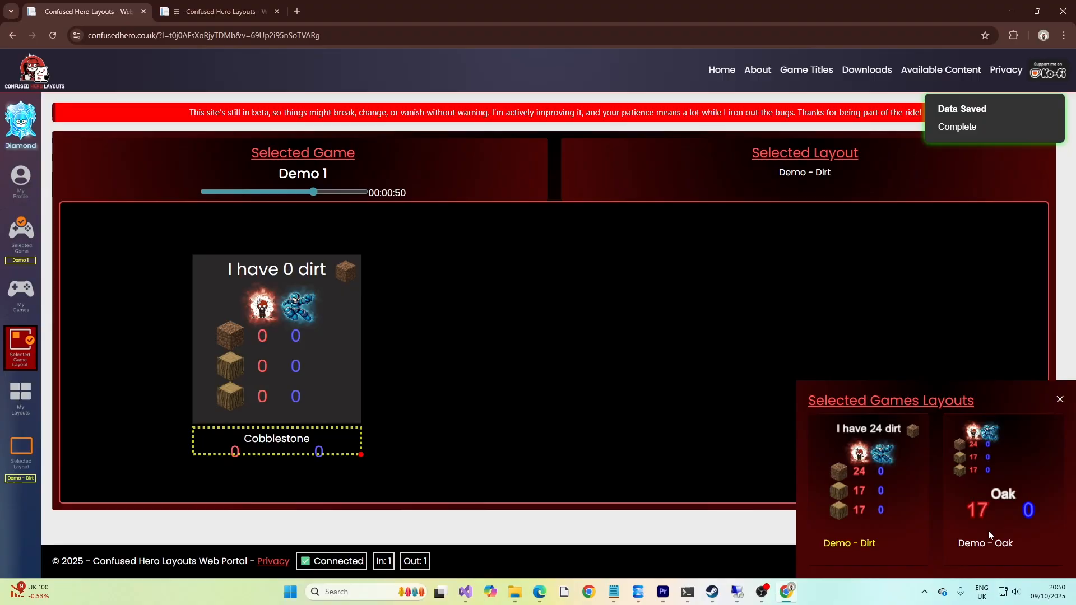
{"action": "left_click", "coordinate": [21, 346]}
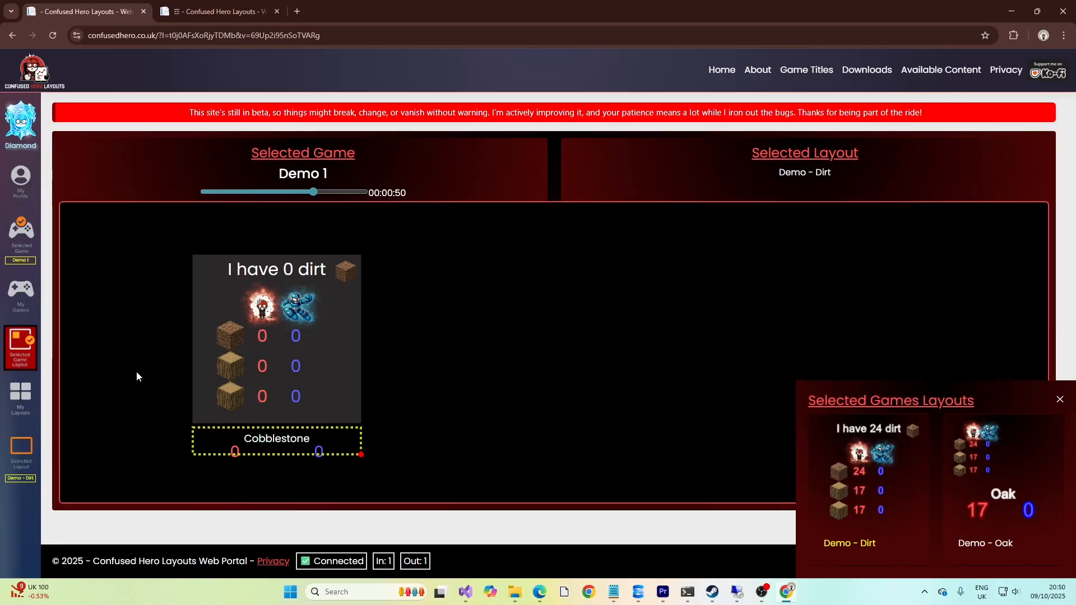
Set the Id of the Oak header table in Demo - Oak to OakTab and save the layout
{"action": "left_click", "coordinate": [312, 383]}
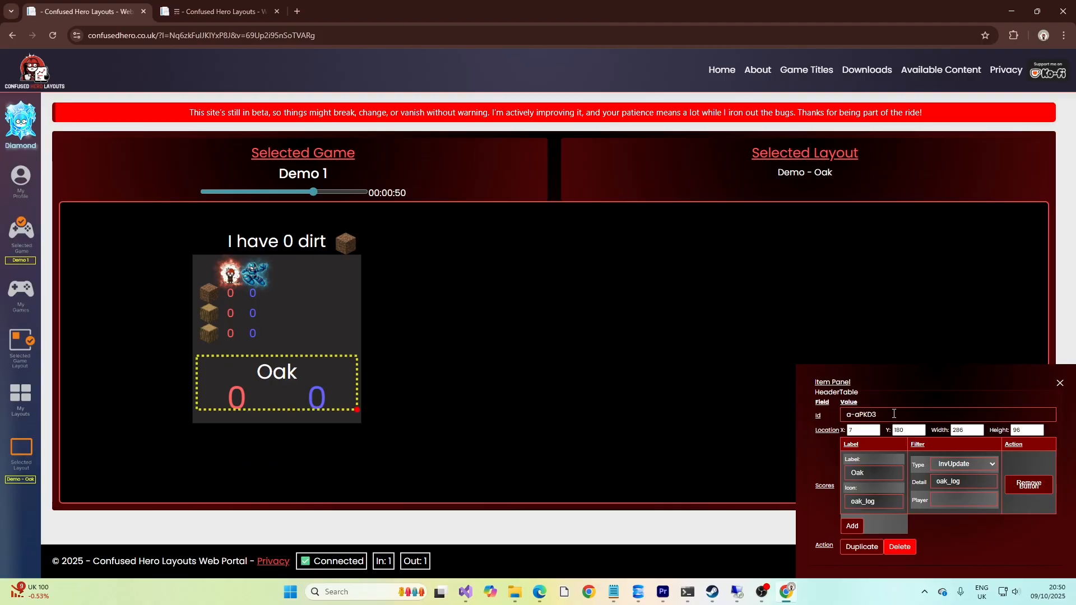
{"action": "left_click_drag", "start_coordinate": [893, 414], "coordinate": [757, 433]}
{"action": "type", "text": "OakTab"}
{"action": "key", "text": "ctrl+a"}
{"action": "left_click", "coordinate": [21, 451]}
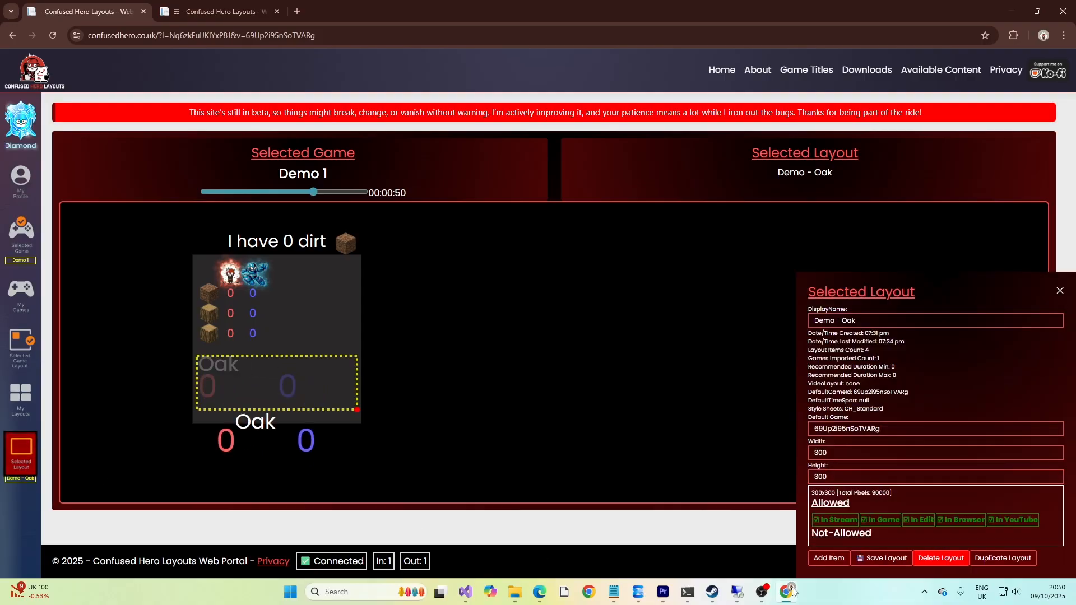
{"action": "left_click", "coordinate": [854, 558]}
Return to Demo - Dirt, set the Cobblestone table's Id to OakTab, label to Oak and filter detail to oak_log, and save
{"action": "left_click", "coordinate": [22, 399]}
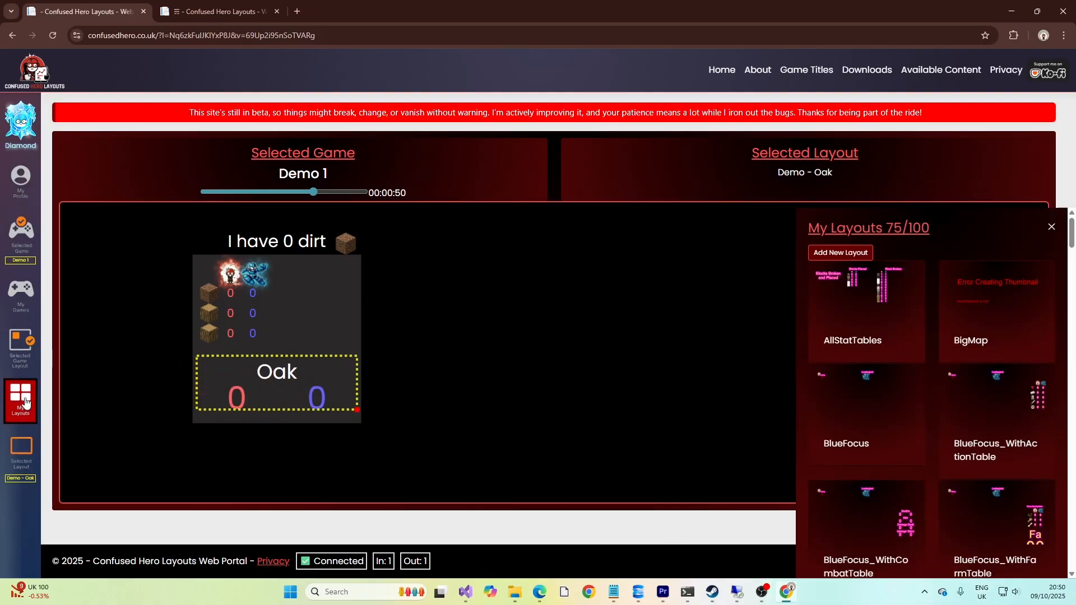
{"action": "left_click", "coordinate": [20, 344]}
{"action": "key", "text": "Delete"}
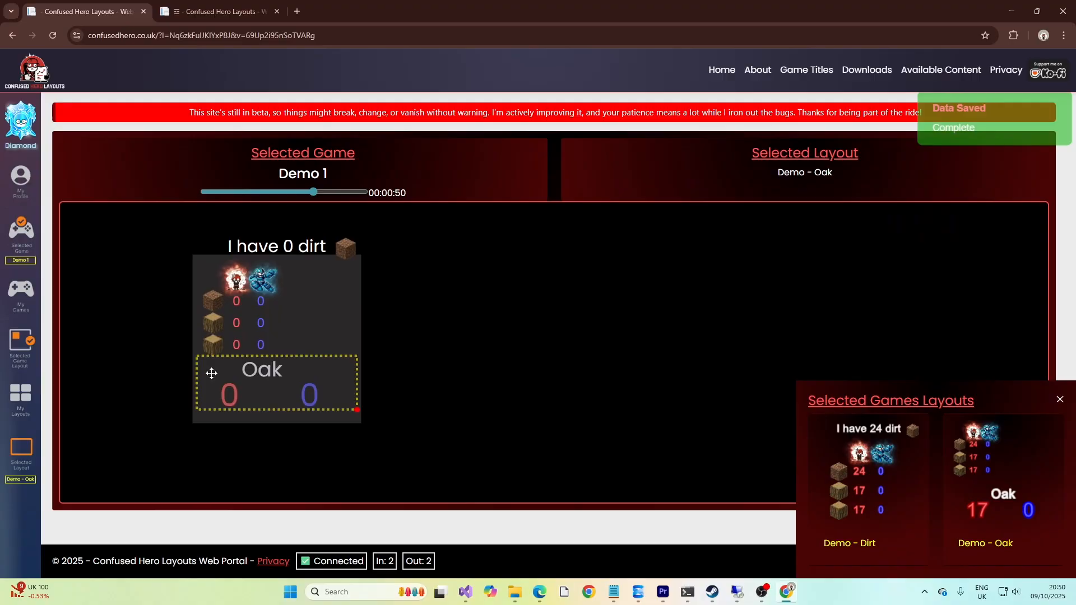
{"action": "left_click", "coordinate": [891, 477]}
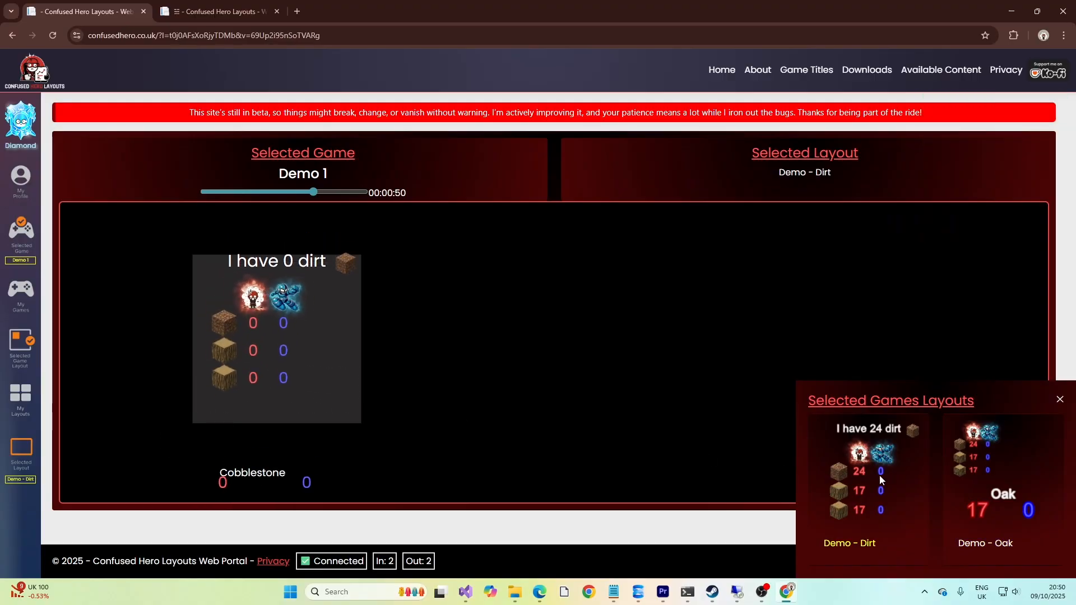
{"action": "left_click", "coordinate": [292, 464]}
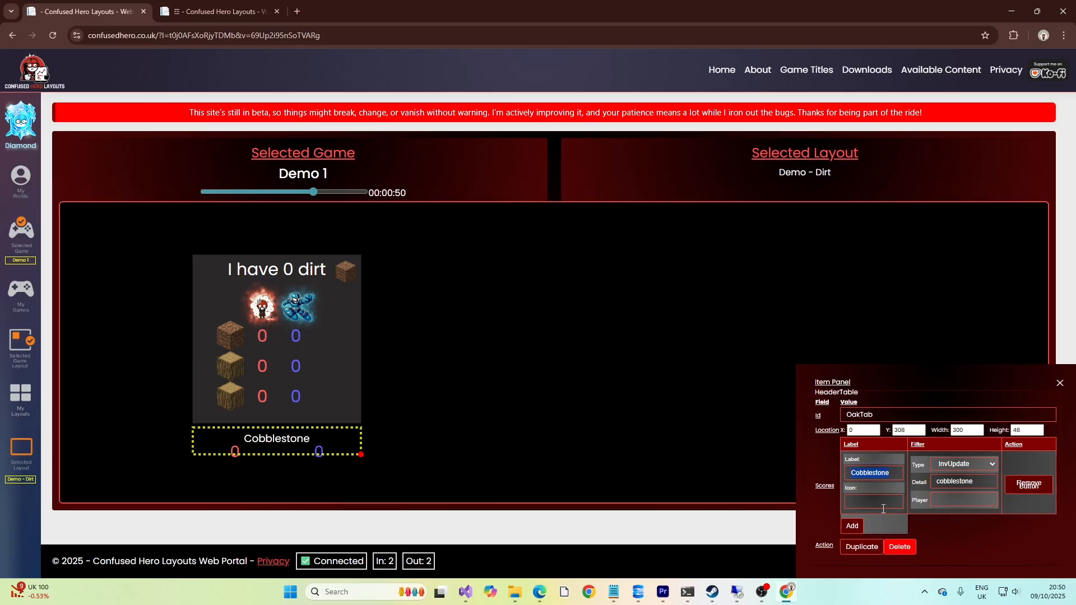
{"action": "left_click", "coordinate": [883, 509]}
{"action": "left_click", "coordinate": [887, 417]}
{"action": "double_click", "coordinate": [964, 483]}
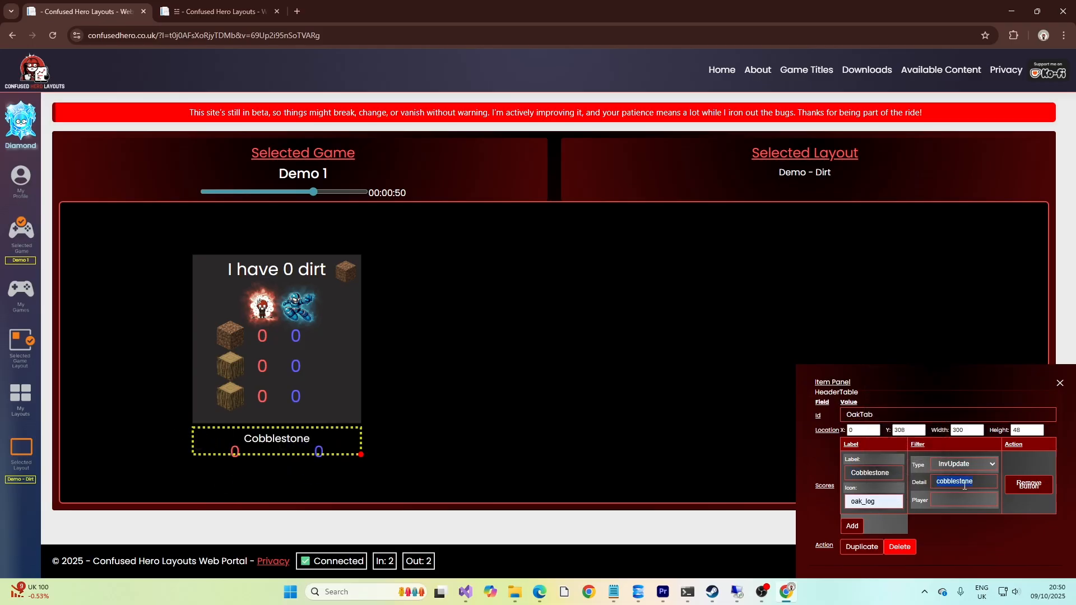
{"action": "type", "text": "oak_log"}
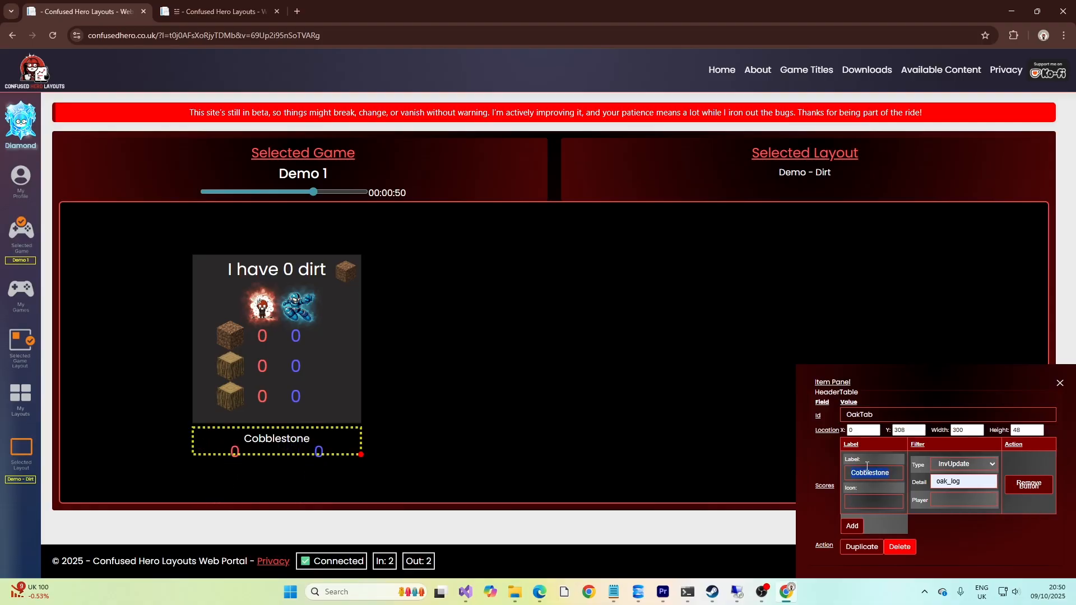
{"action": "type", "text": "Oak"}
{"action": "key", "text": "Return"}
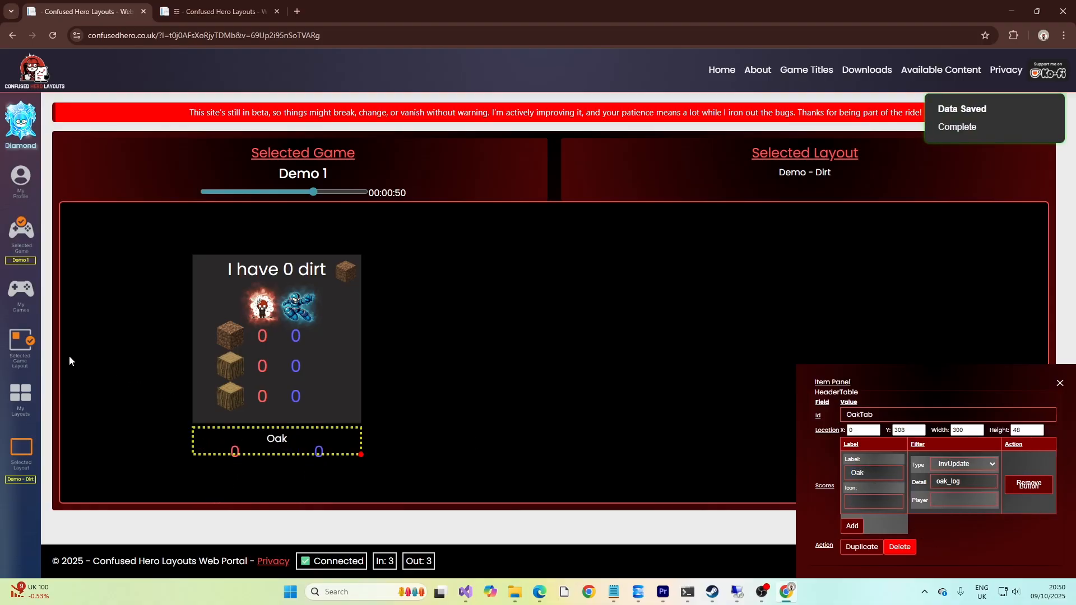
Switch repeatedly between Demo - Oak and Demo - Dirt to examine how the Oak table animates between the two layouts
{"action": "left_click", "coordinate": [28, 344]}
{"action": "left_click", "coordinate": [1011, 512]}
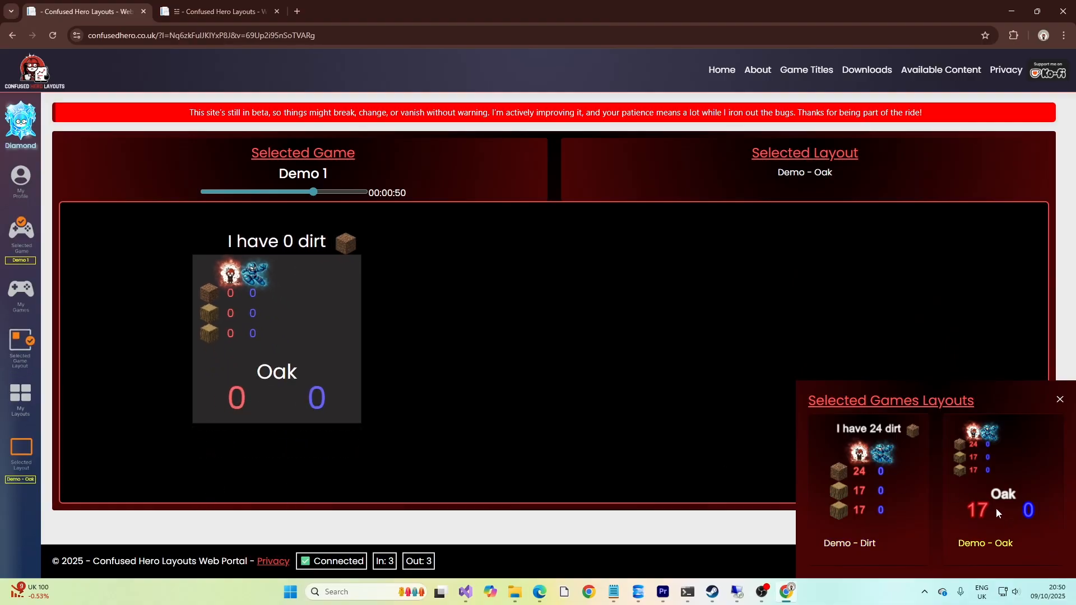
{"action": "left_click", "coordinate": [948, 491]}
{"action": "left_click", "coordinate": [906, 490]}
{"action": "left_click", "coordinate": [970, 477]}
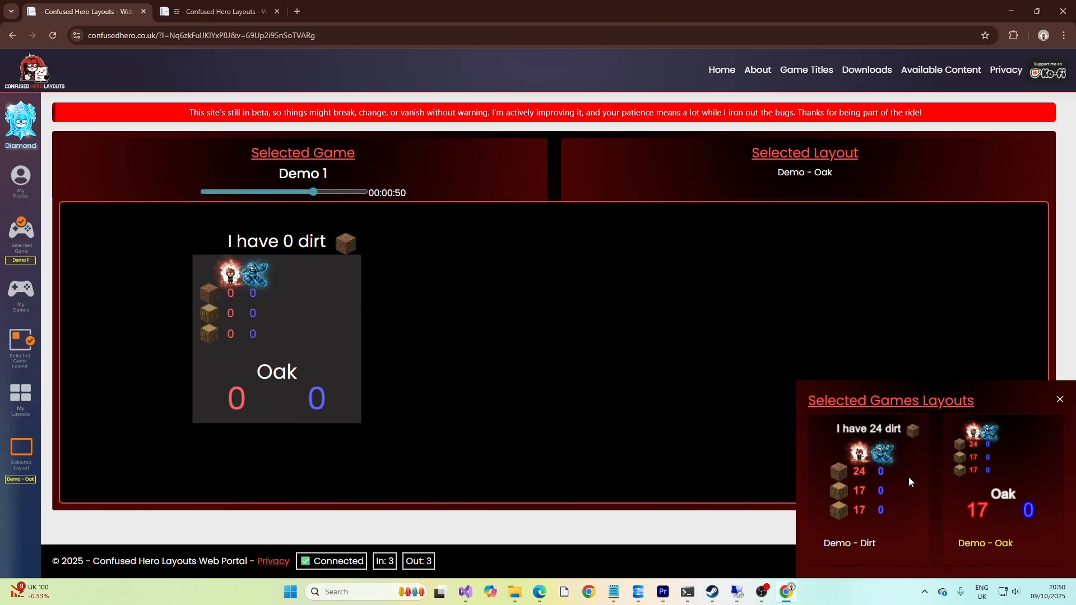
{"action": "left_click", "coordinate": [919, 480]}
{"action": "left_click", "coordinate": [977, 486]}
{"action": "left_click", "coordinate": [871, 477]}
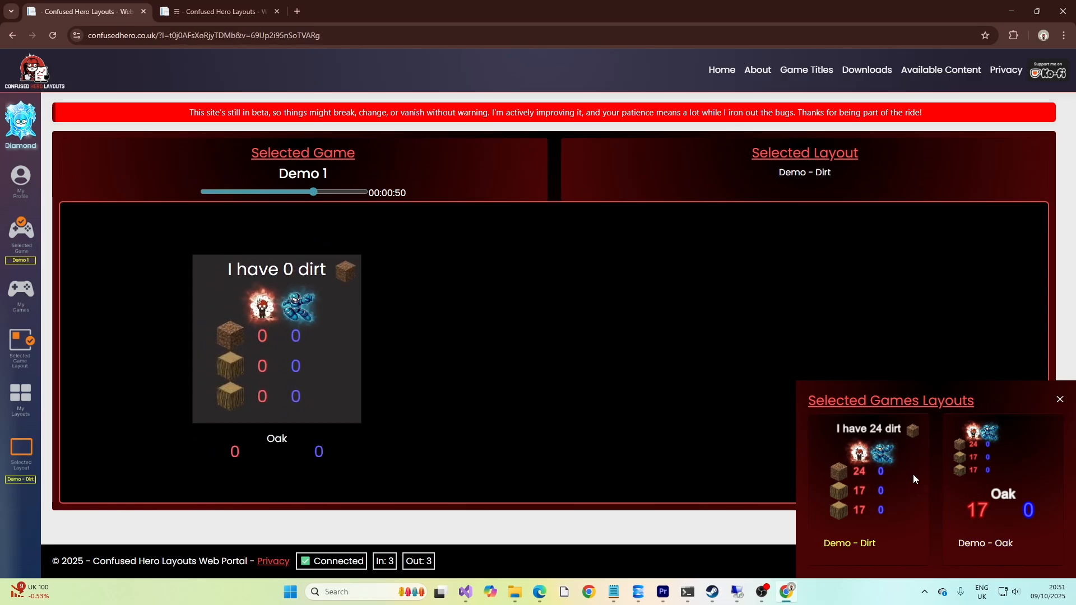
{"action": "left_click", "coordinate": [950, 474]}
{"action": "left_click", "coordinate": [886, 479]}
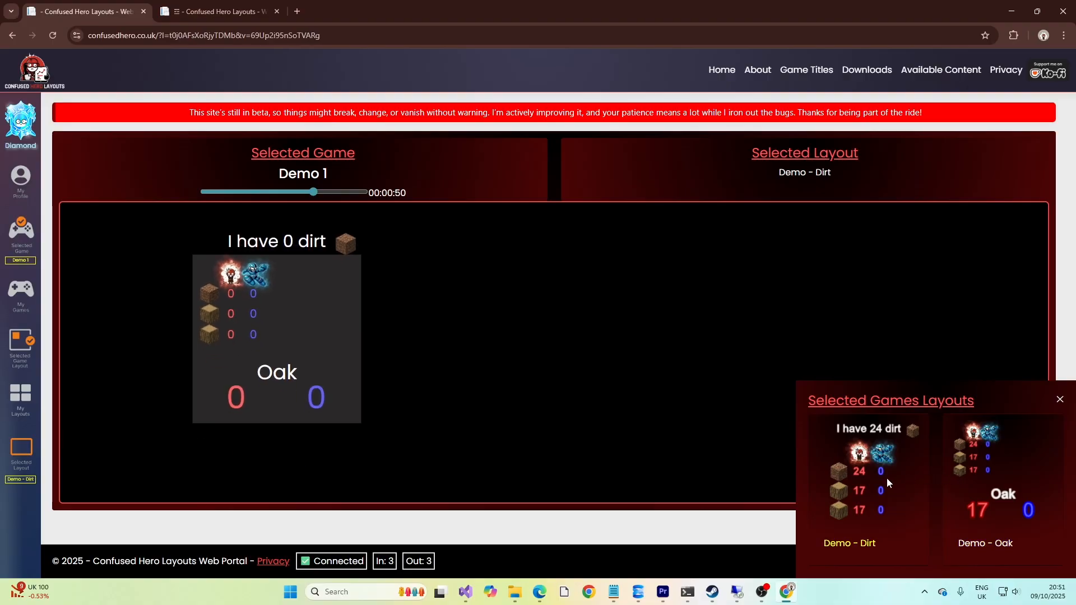
Set the icon of the Oak table below Demo - Dirt to oak_log and save the layout
{"action": "left_click", "coordinate": [279, 444]}
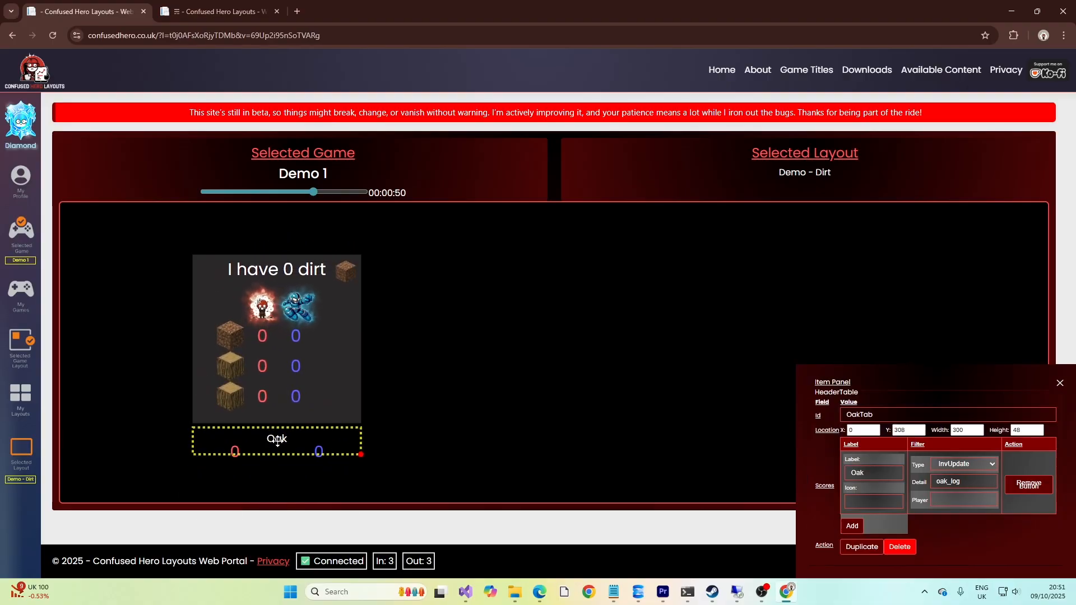
{"action": "left_click", "coordinate": [265, 440]}
{"action": "left_click", "coordinate": [266, 438]}
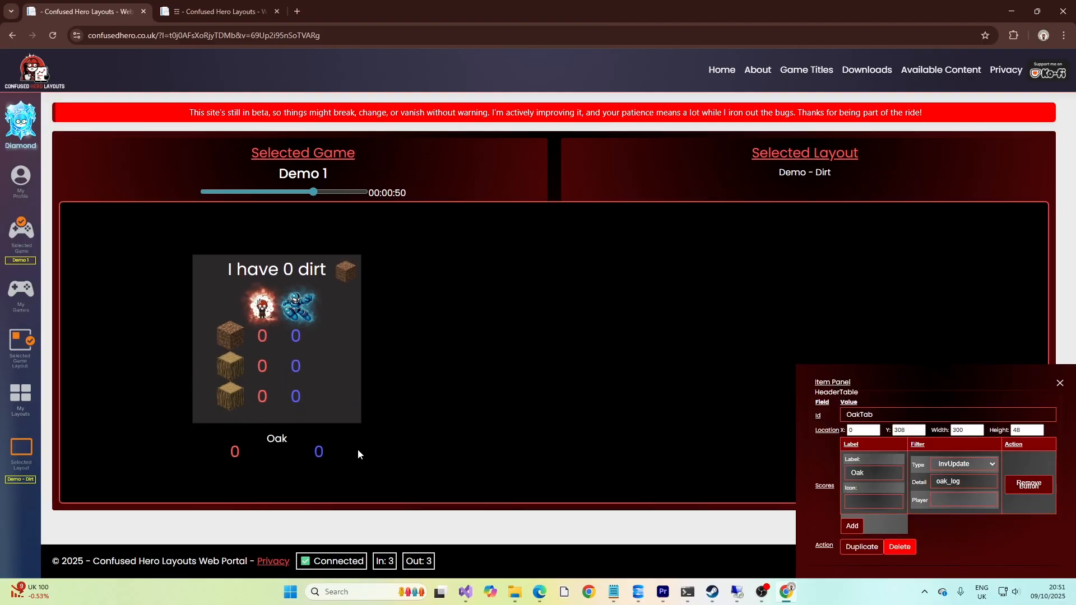
{"action": "left_click", "coordinate": [879, 502]}
{"action": "type", "text": "oak_log"}
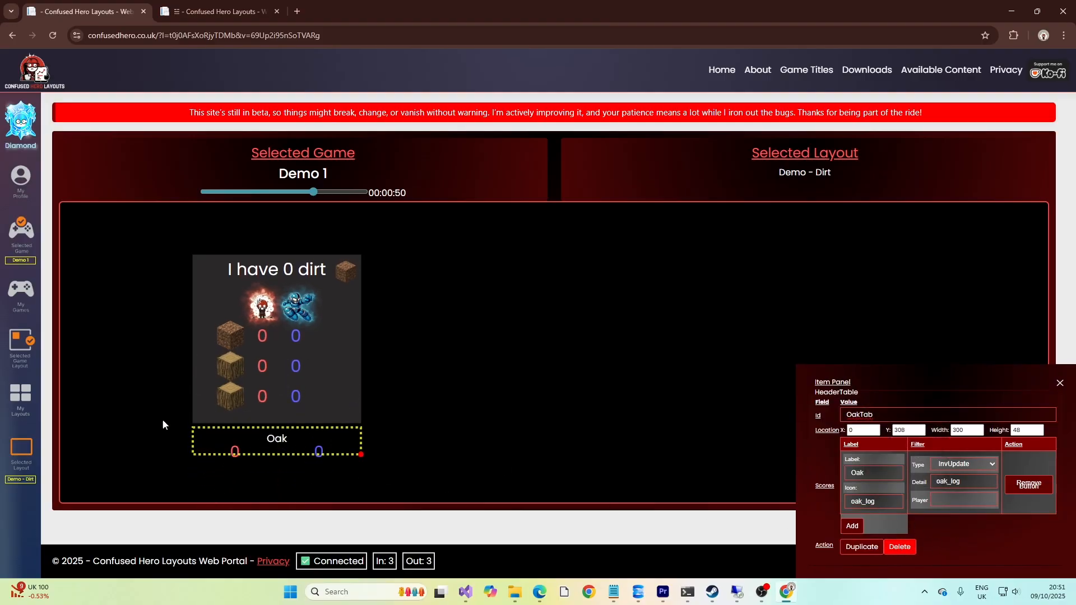
{"action": "left_click", "coordinate": [25, 452]}
{"action": "left_click", "coordinate": [882, 558]}
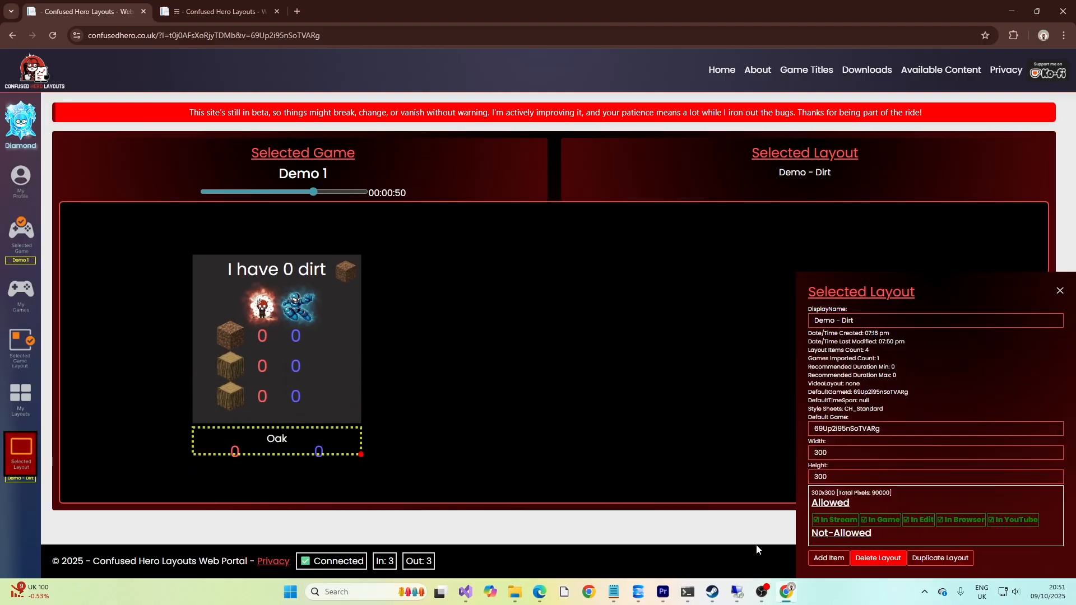
Switch between the two Demo 1 layouts again to examine the transition with the Oak table's icon set
{"action": "left_click", "coordinate": [22, 391]}
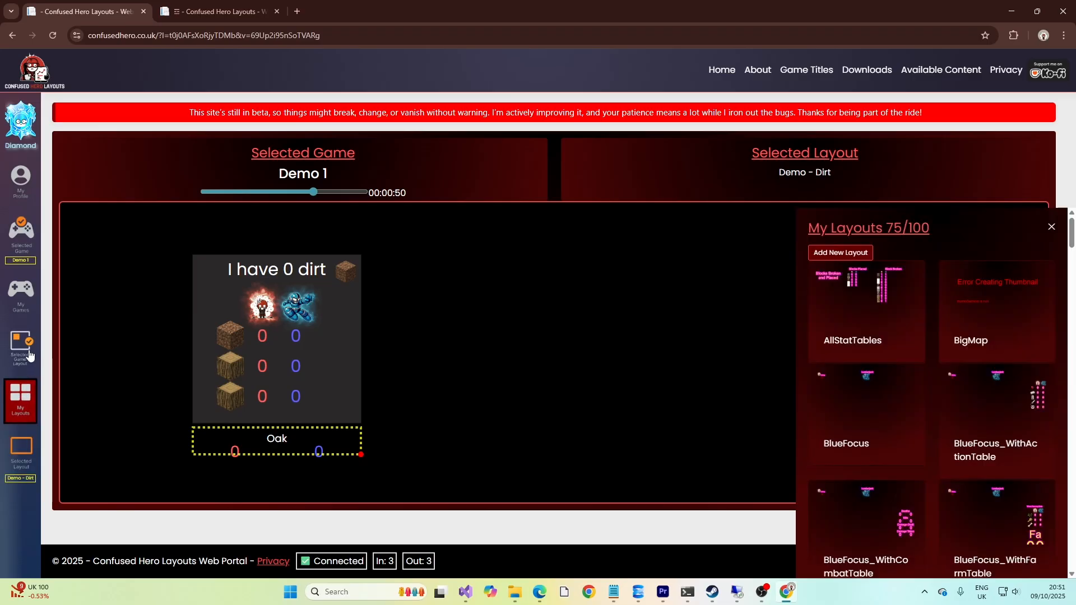
{"action": "left_click", "coordinate": [21, 346]}
{"action": "left_click", "coordinate": [959, 491]}
{"action": "left_click", "coordinate": [916, 487]}
{"action": "left_click", "coordinate": [976, 492]}
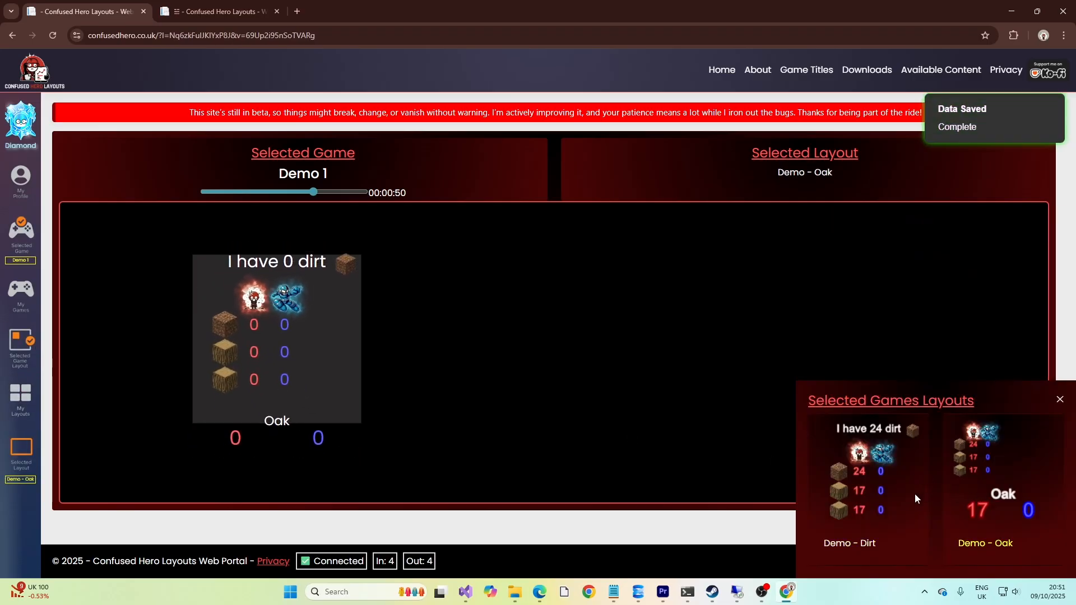
{"action": "left_click", "coordinate": [914, 493]}
{"action": "left_click", "coordinate": [945, 489]}
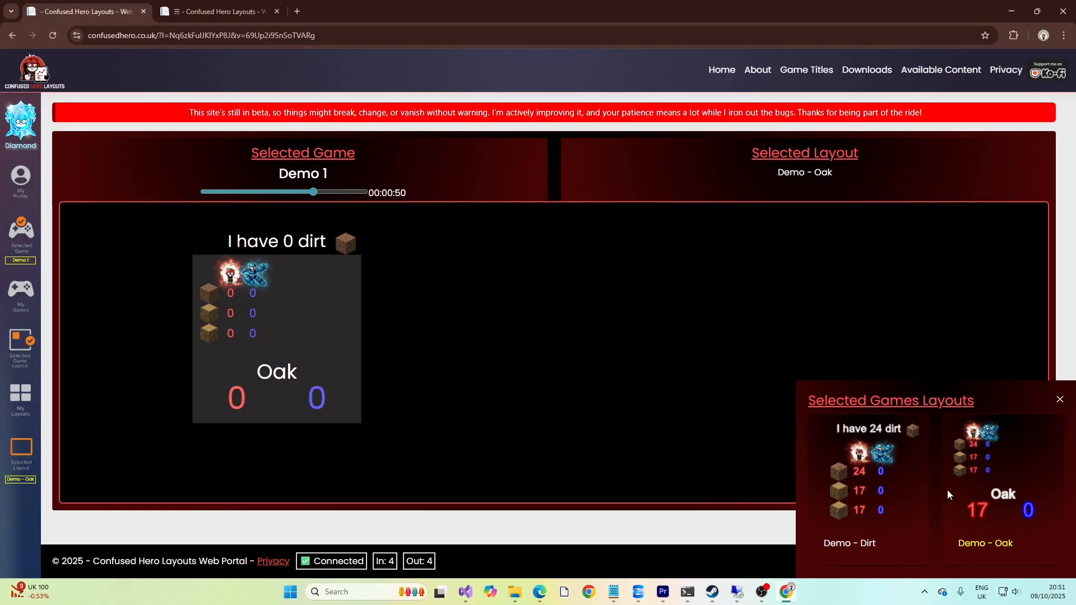
{"action": "left_click", "coordinate": [896, 485]}
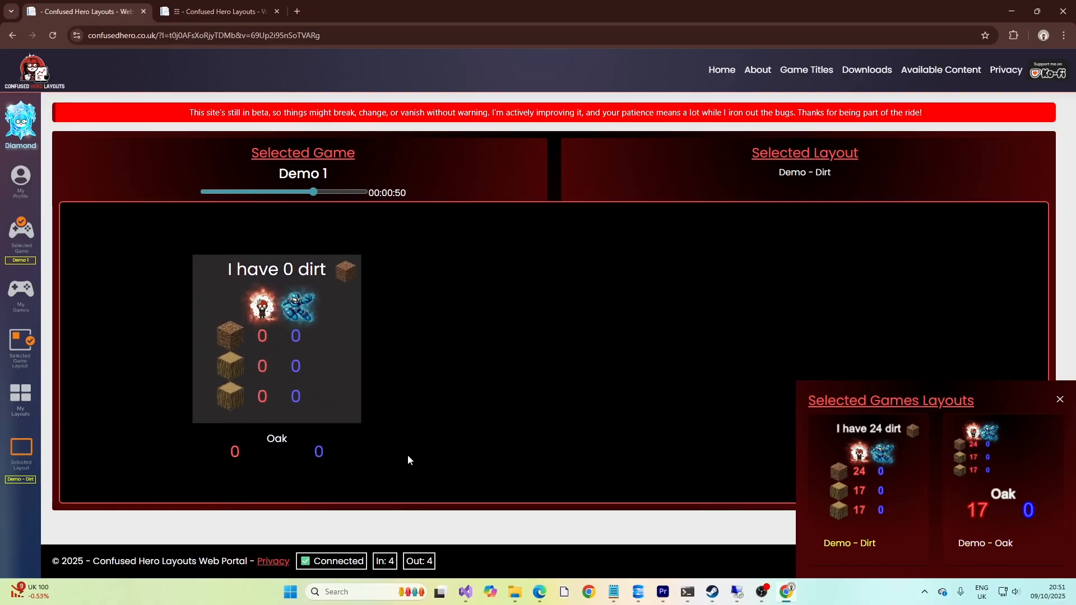
Resize the Oak table in Demo - Dirt to about 186 by 119, move it to about X 12, Y 317, and save the layout
{"action": "left_click", "coordinate": [284, 438]}
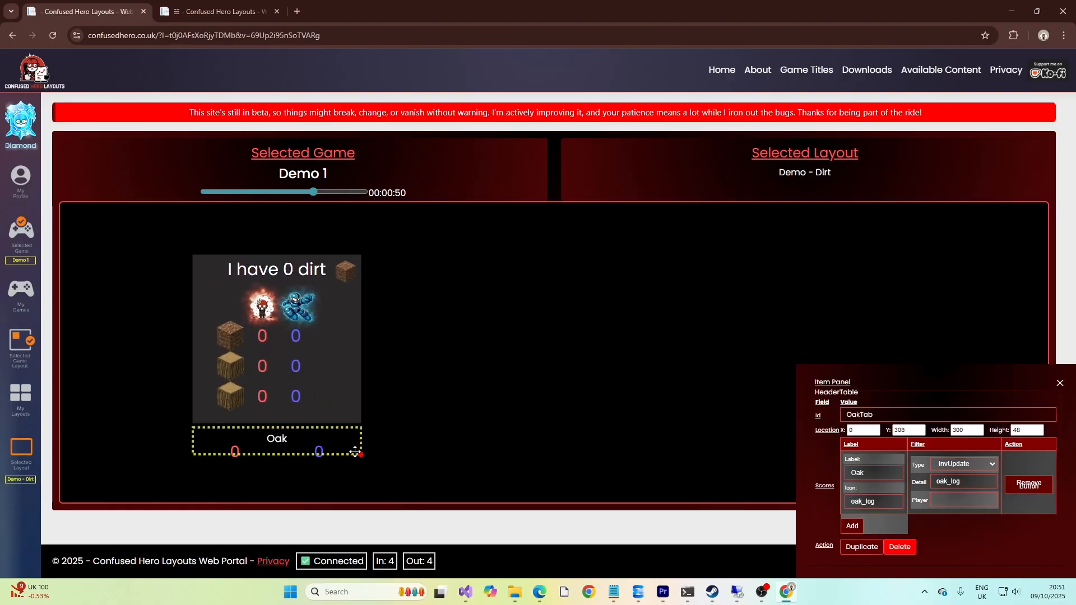
{"action": "left_click_drag", "start_coordinate": [361, 455], "coordinate": [294, 498]}
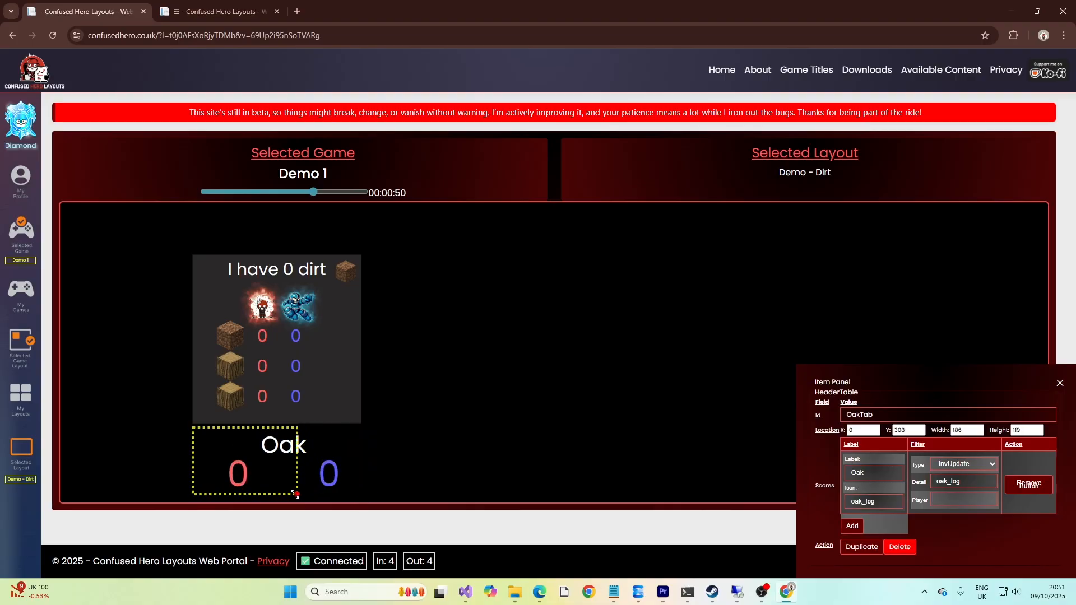
{"action": "left_click_drag", "start_coordinate": [240, 472], "coordinate": [262, 461]}
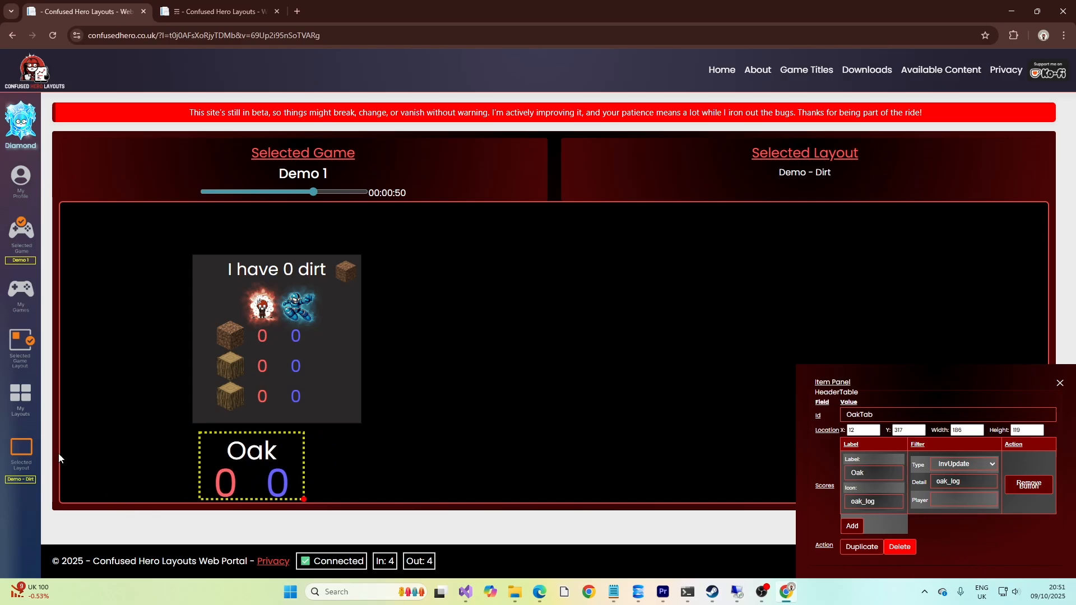
{"action": "left_click", "coordinate": [20, 451]}
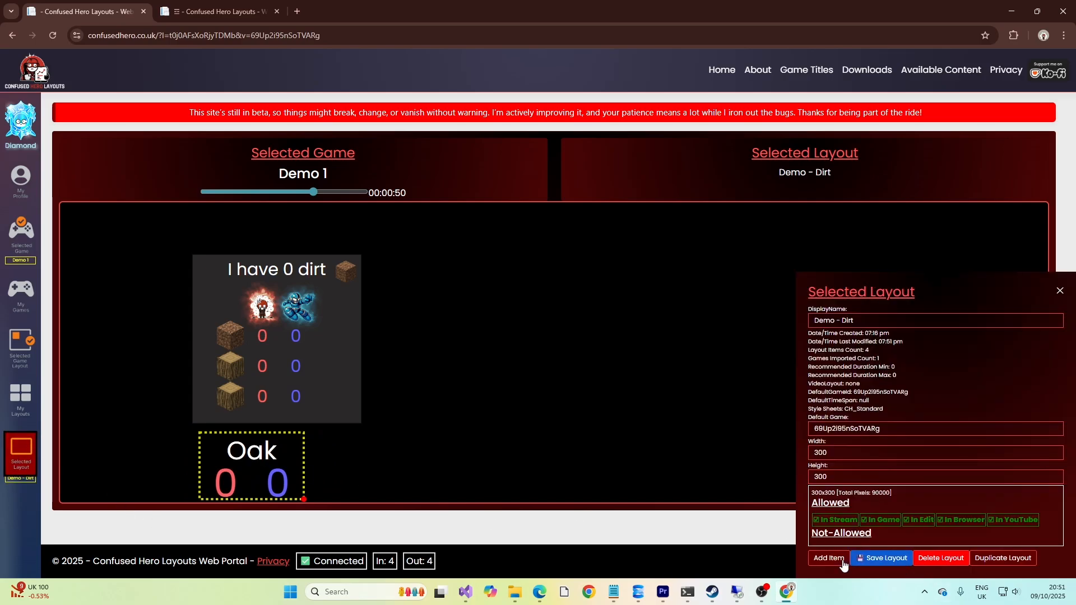
{"action": "left_click", "coordinate": [879, 558]}
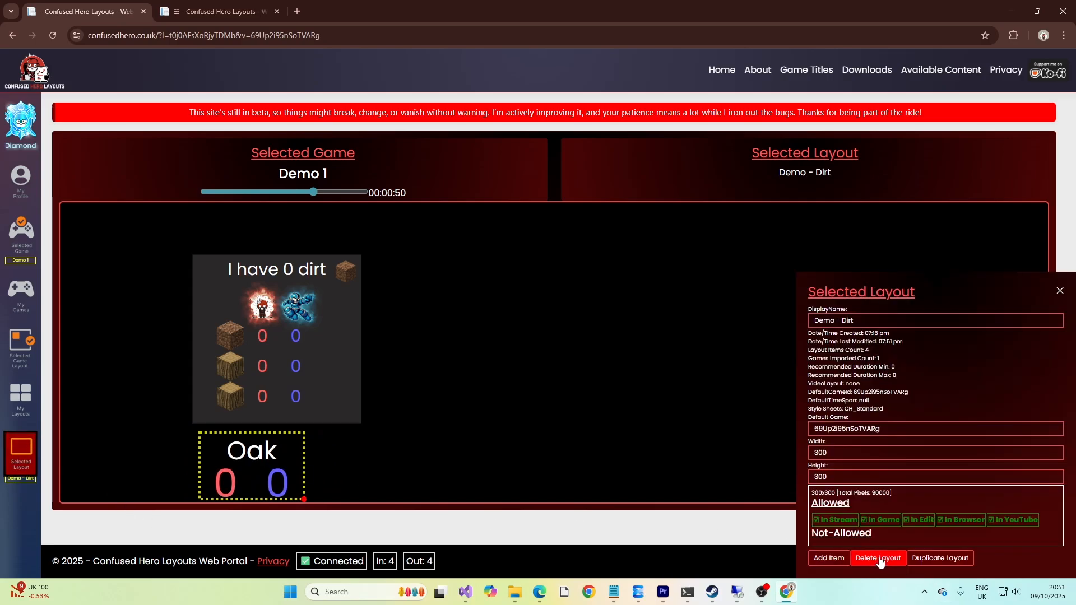
Alternate between Demo - Oak and Demo - Dirt to examine the transition with the resized Oak table
{"action": "left_click", "coordinate": [20, 349]}
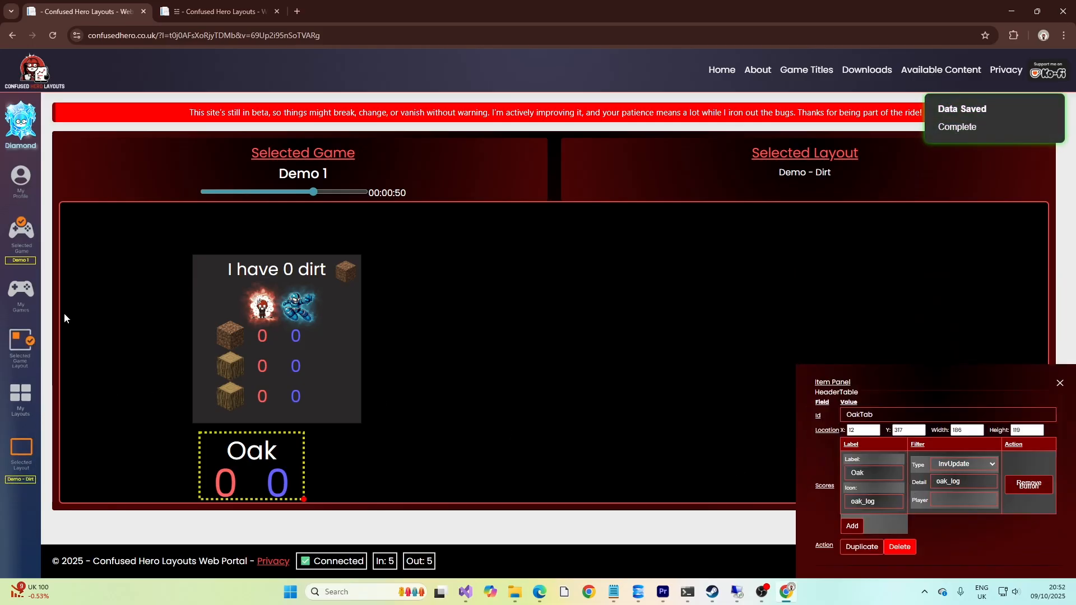
{"action": "left_click", "coordinate": [19, 359]}
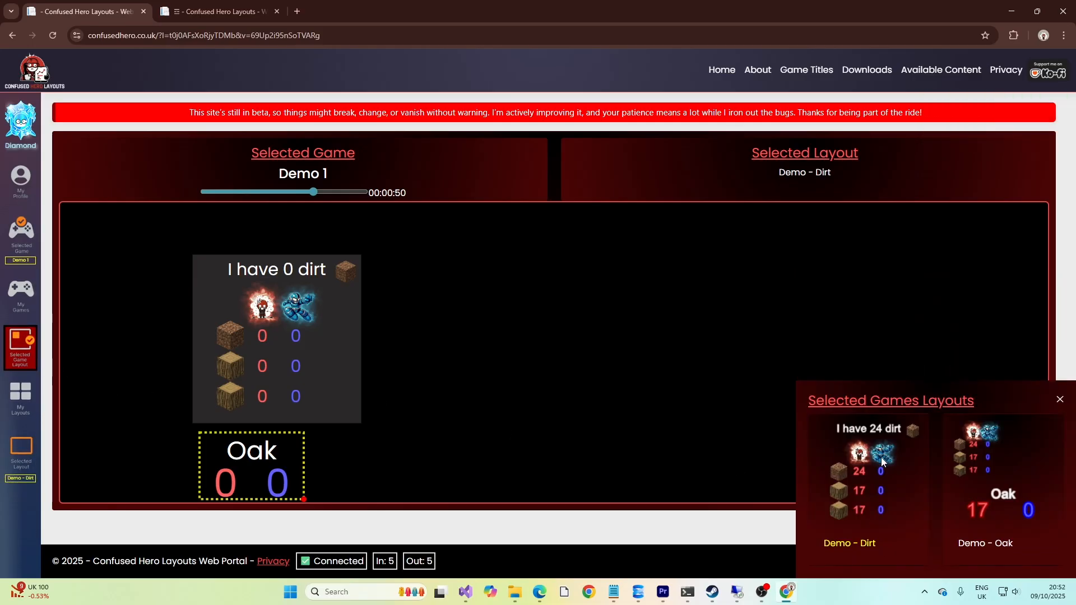
{"action": "left_click", "coordinate": [976, 487]}
{"action": "left_click", "coordinate": [912, 489]}
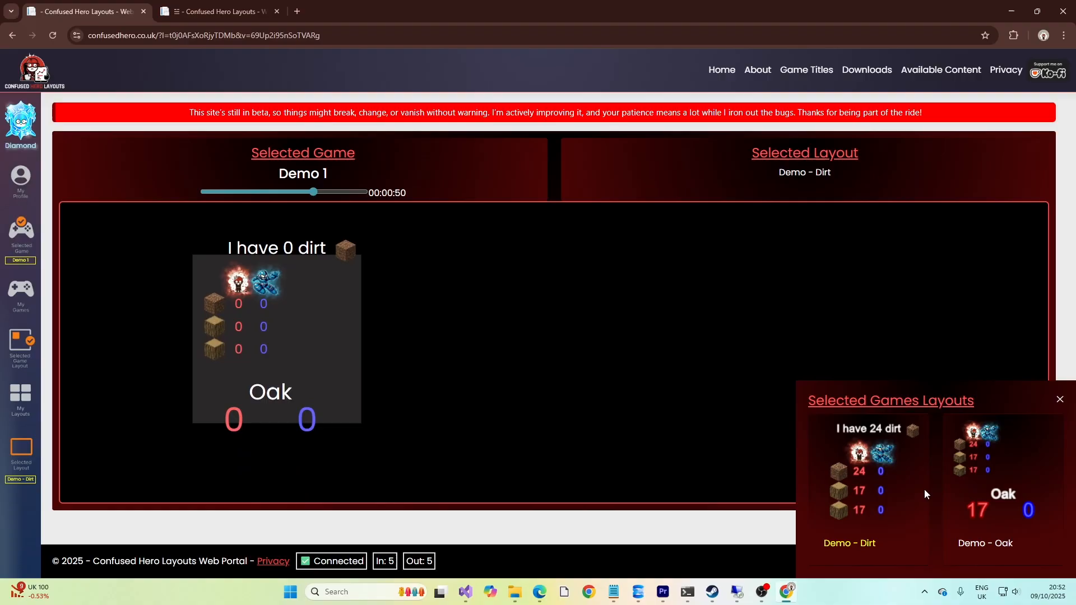
{"action": "left_click", "coordinate": [969, 491]}
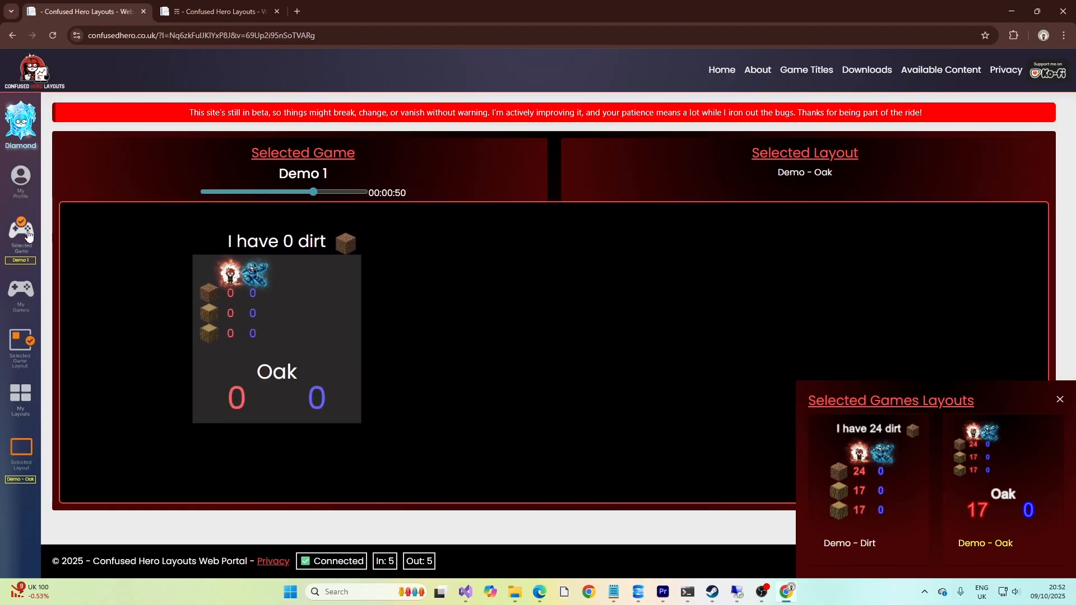
Request a run of Demo 1's Main image request and go ahead with the delta run
{"action": "left_click", "coordinate": [21, 231]}
{"action": "left_click", "coordinate": [925, 400]}
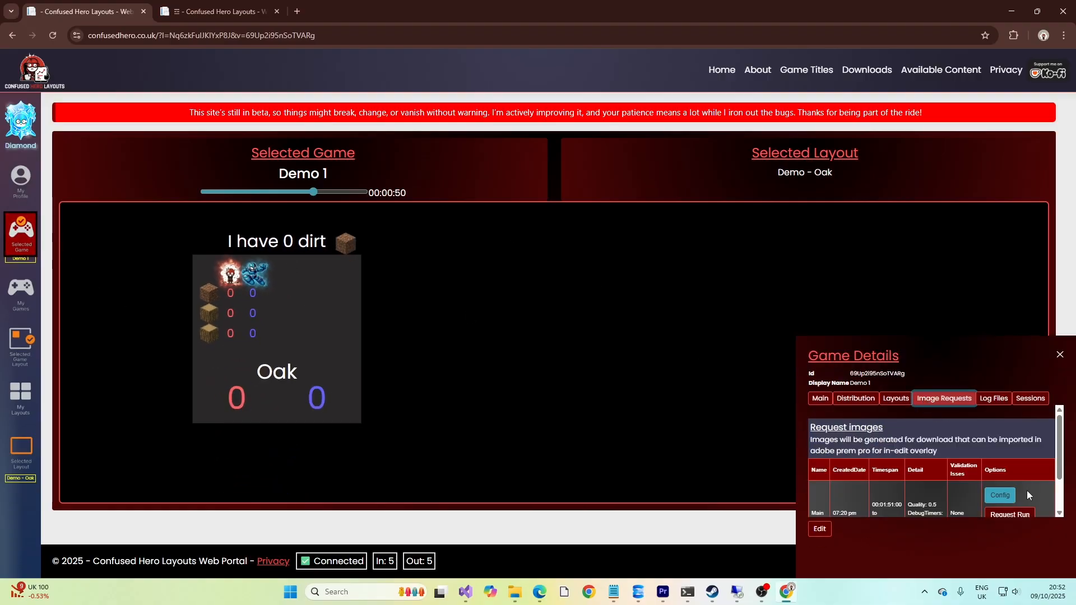
{"action": "scroll", "coordinate": [1027, 488], "scroll_direction": "down", "scroll_amount": 1}
{"action": "left_click", "coordinate": [1017, 469]}
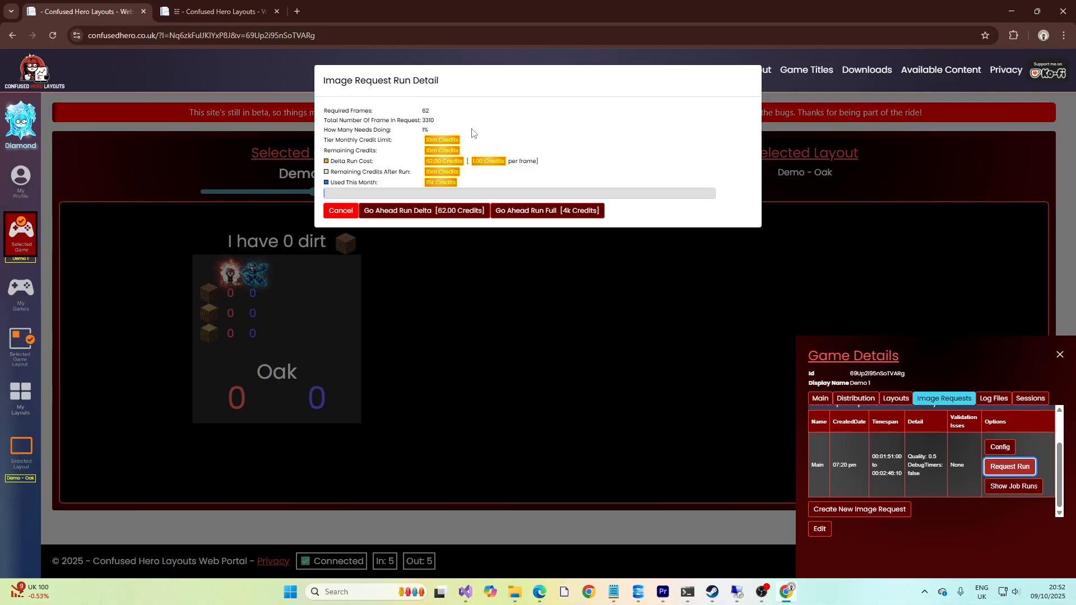
{"action": "left_click", "coordinate": [439, 217]}
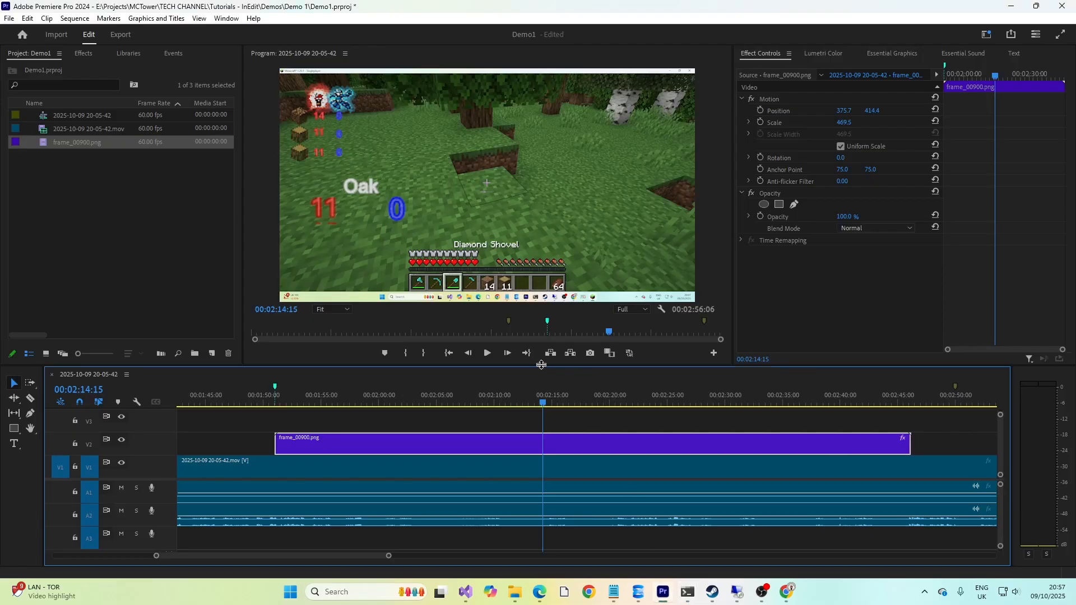
Move the playhead back in Premiere Pro and preview the updated overlay through the switch from Demo - Oak to Demo - Dirt
{"action": "left_click_drag", "start_coordinate": [545, 403], "coordinate": [453, 404]}
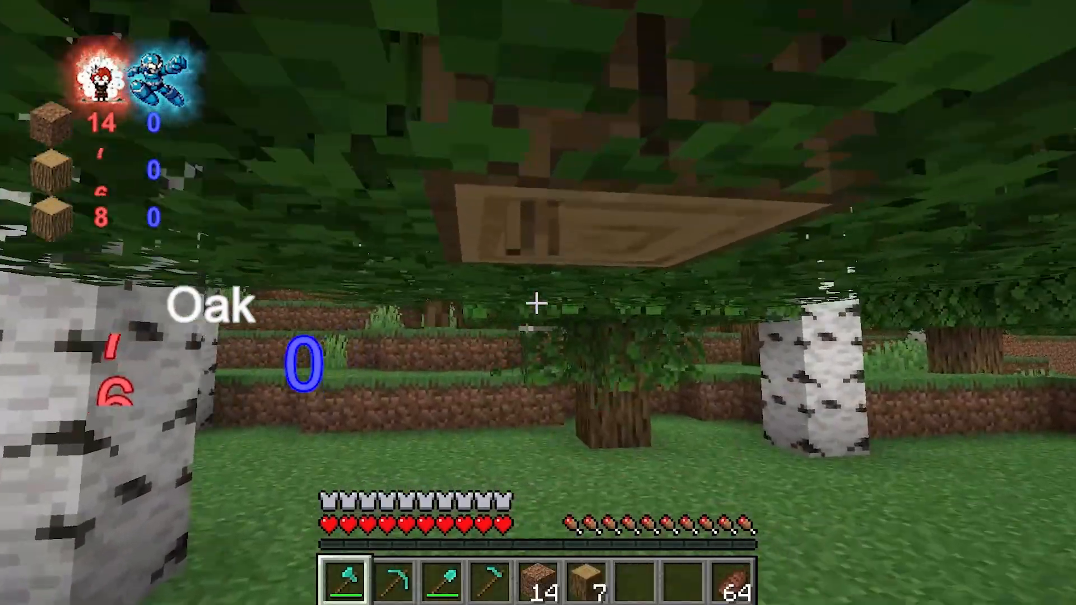
{"action": "left_click", "coordinate": [537, 304]}
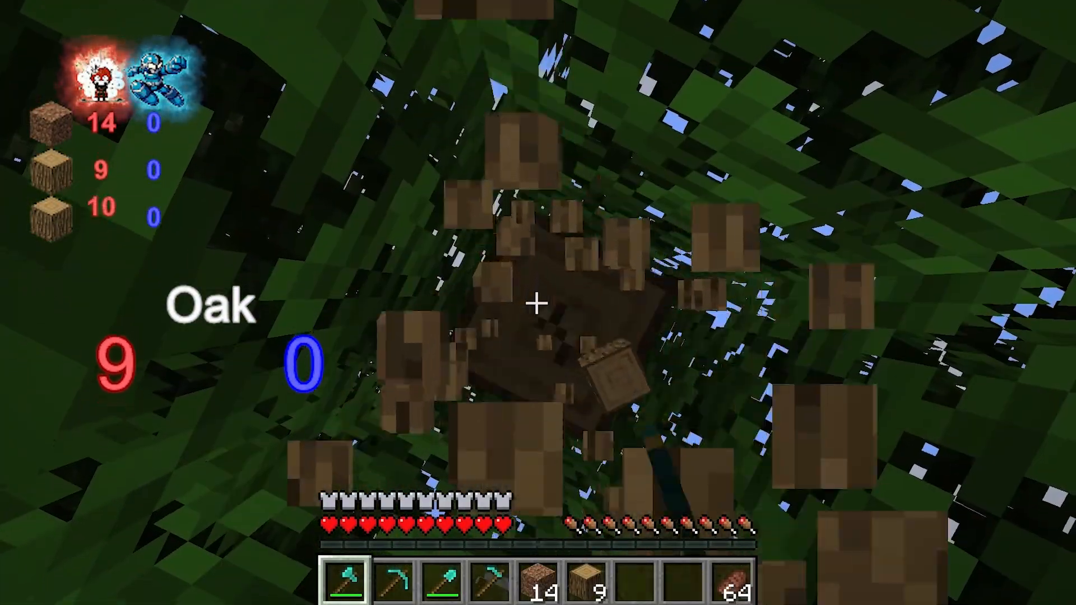
{"action": "key", "text": "3"}
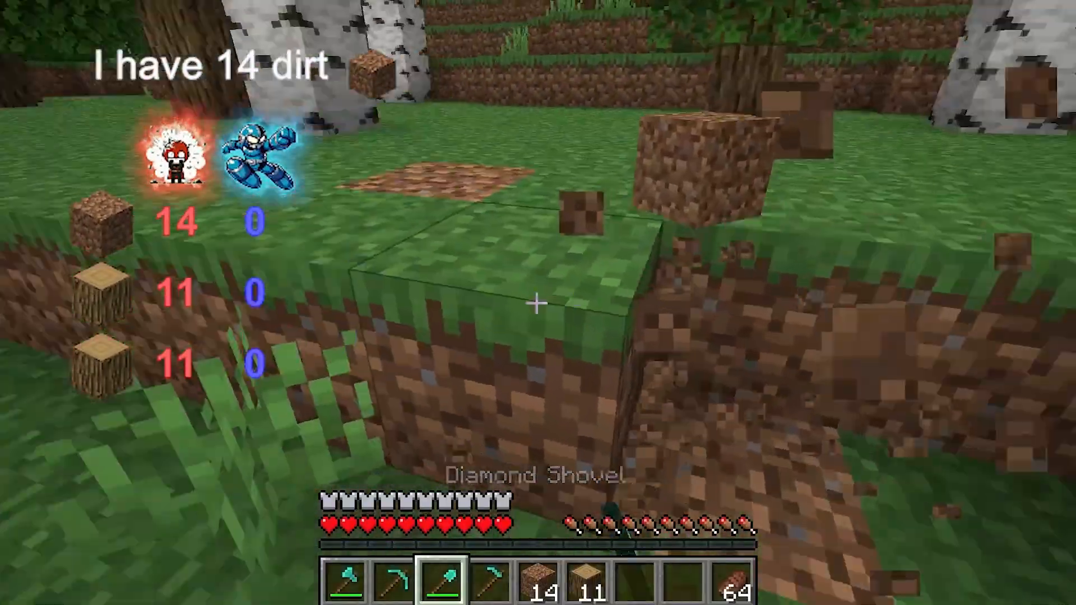
{"action": "left_click", "coordinate": [536, 303]}
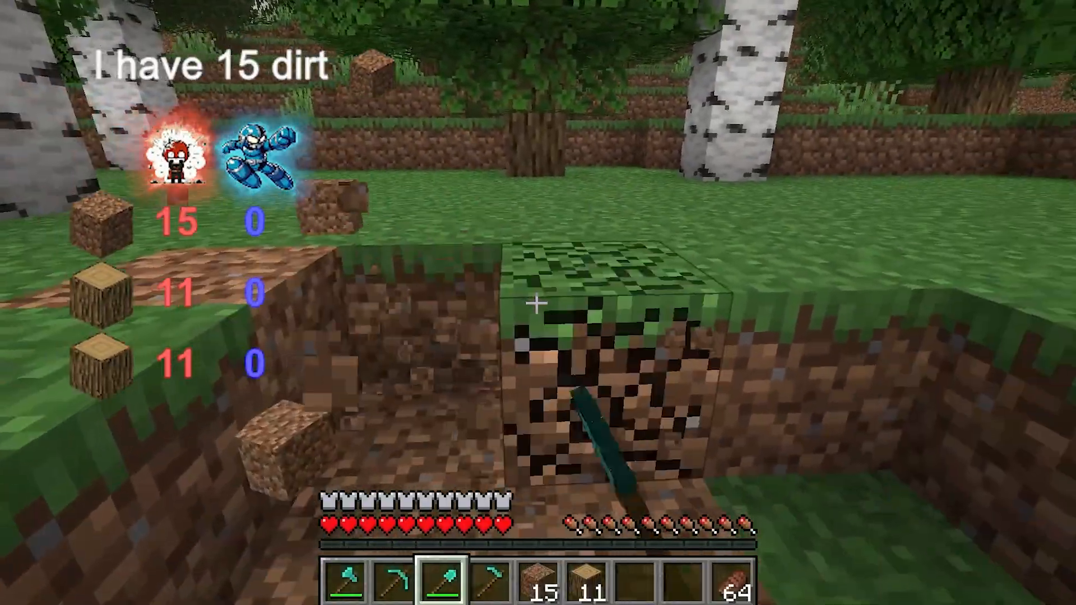